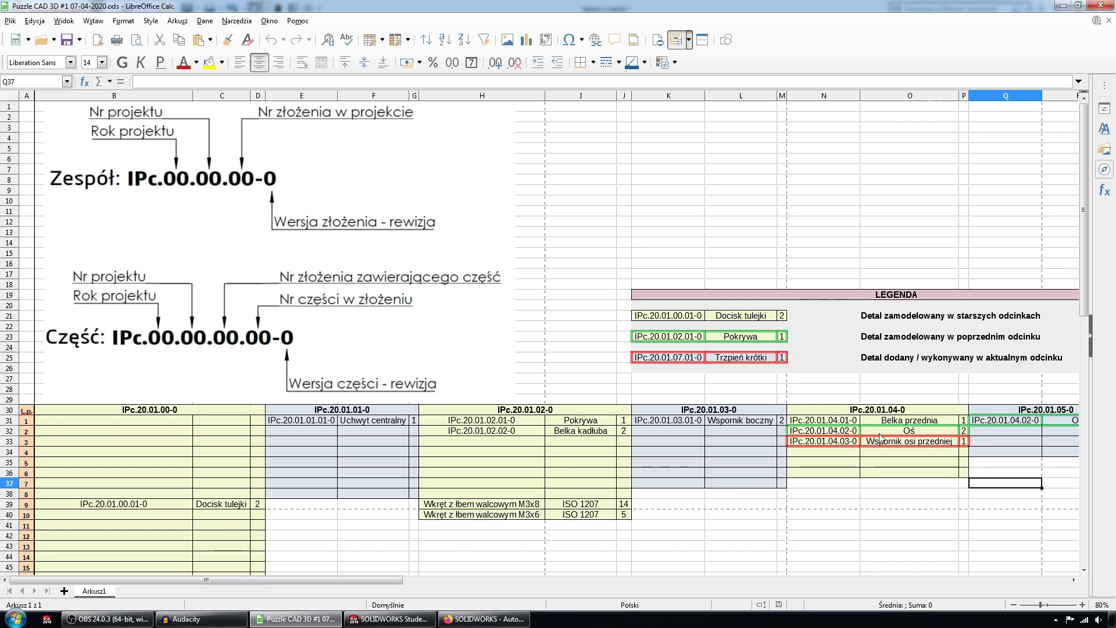
Minimize the LibreOffice Calc window to bring the SOLIDWORKS sketch to the front.
left_click(1062, 5)
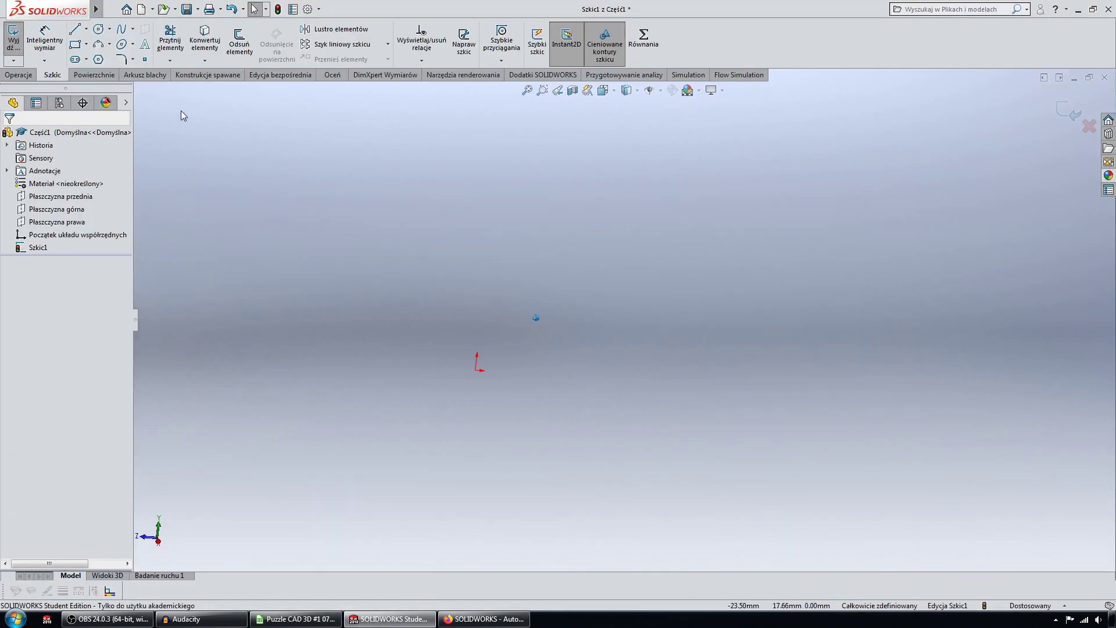
Draw a circle centred on the sketch origin.
left_click(98, 29)
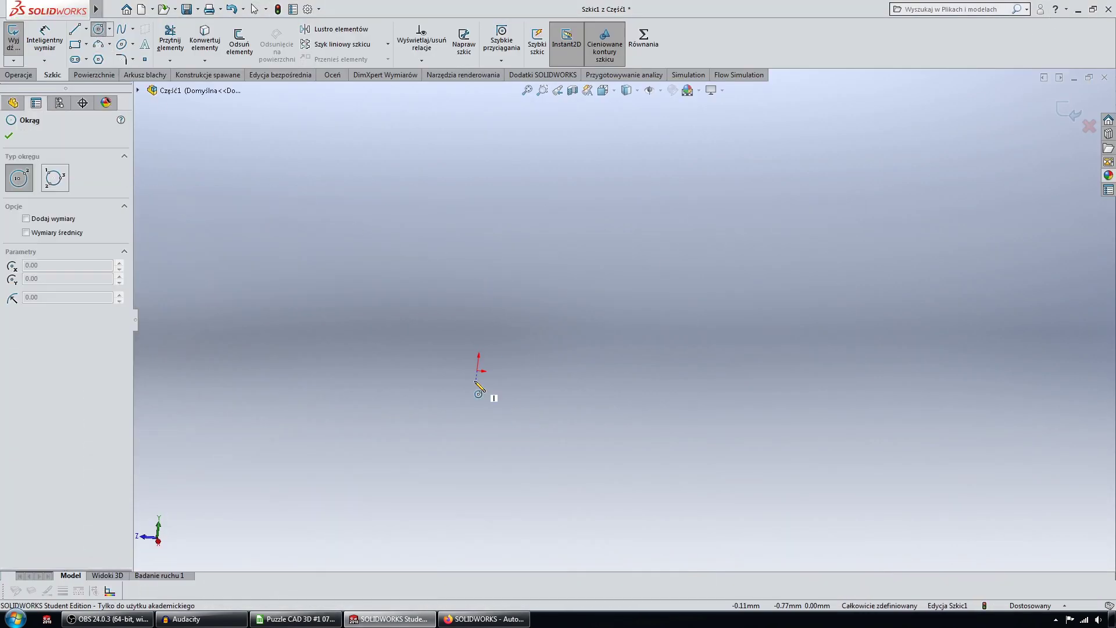
left_click(478, 370)
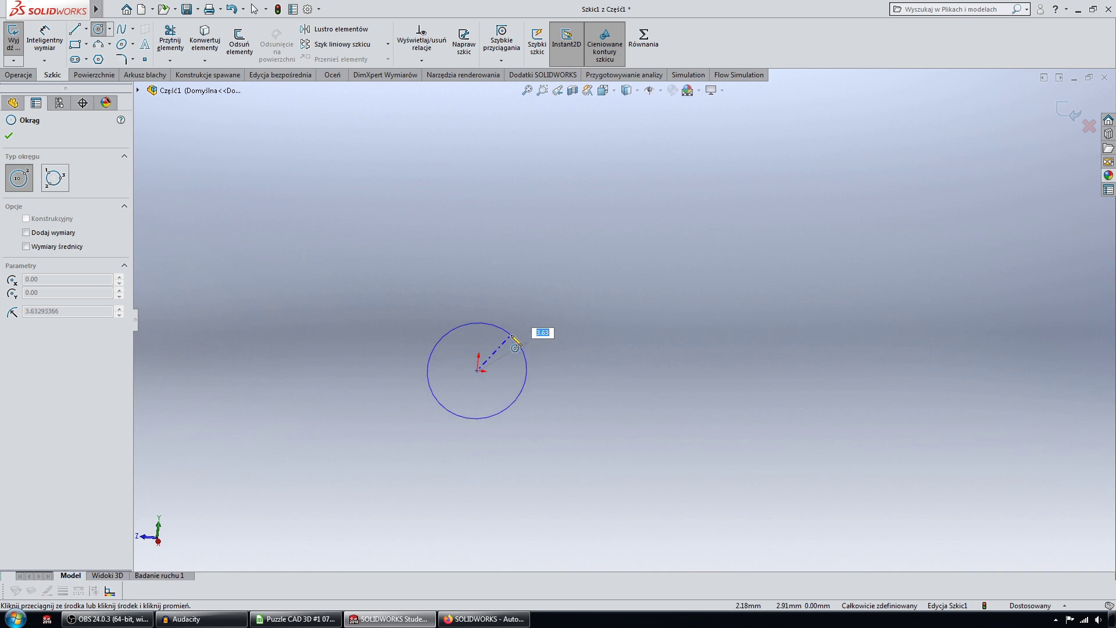
left_click(514, 337)
key("Escape")
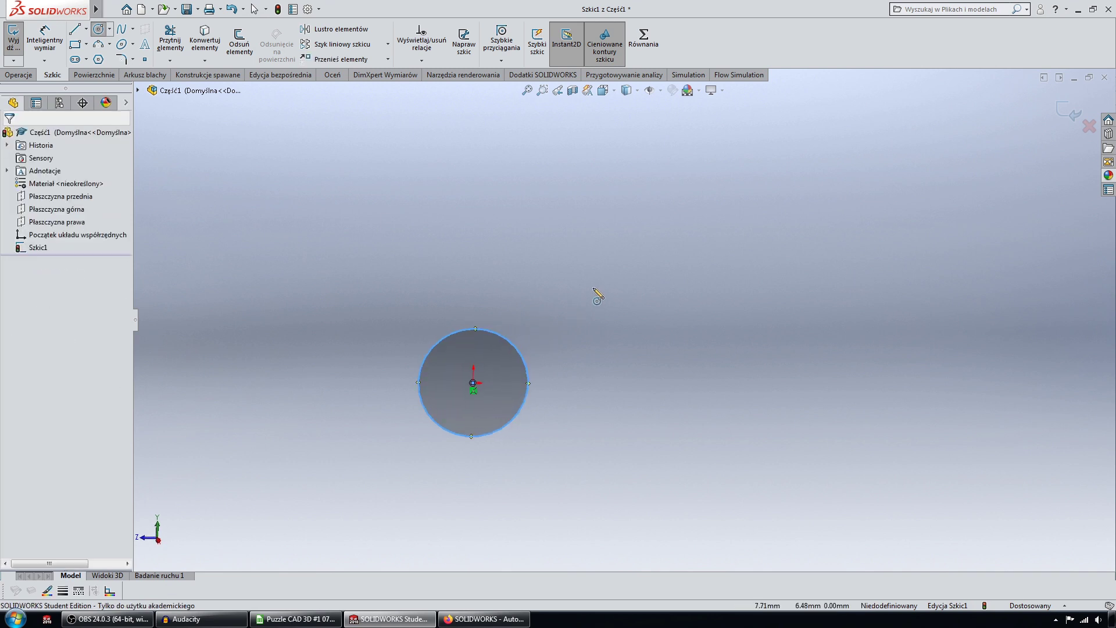
scroll(441, 193, "down", 1)
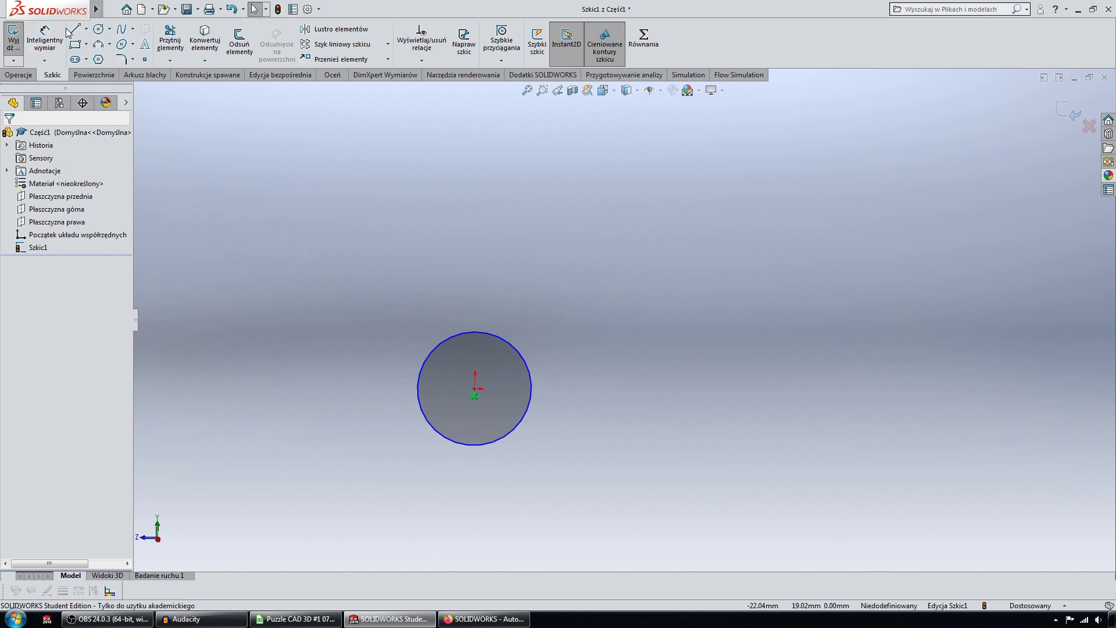
Dimension the circle's diameter to 10 mm.
left_click(45, 38)
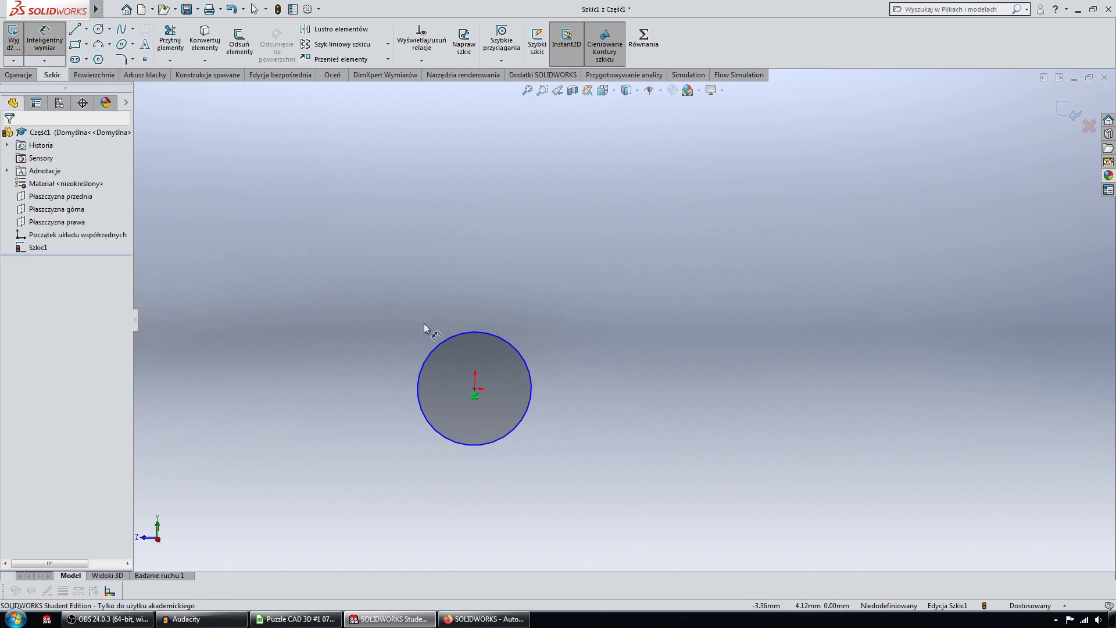
left_click(449, 336)
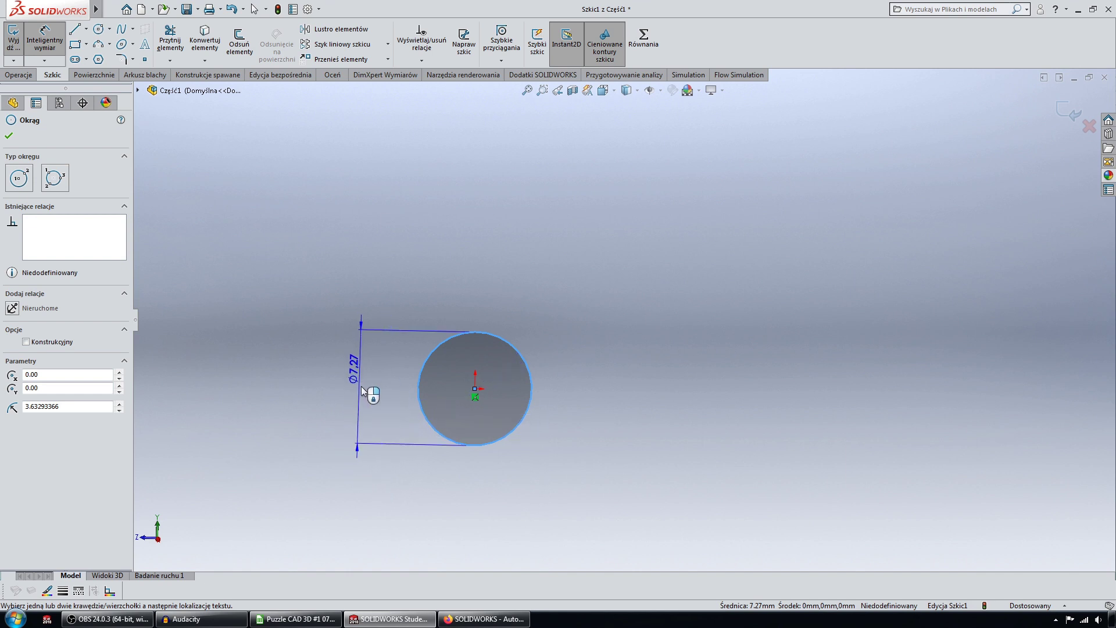
left_click(342, 388)
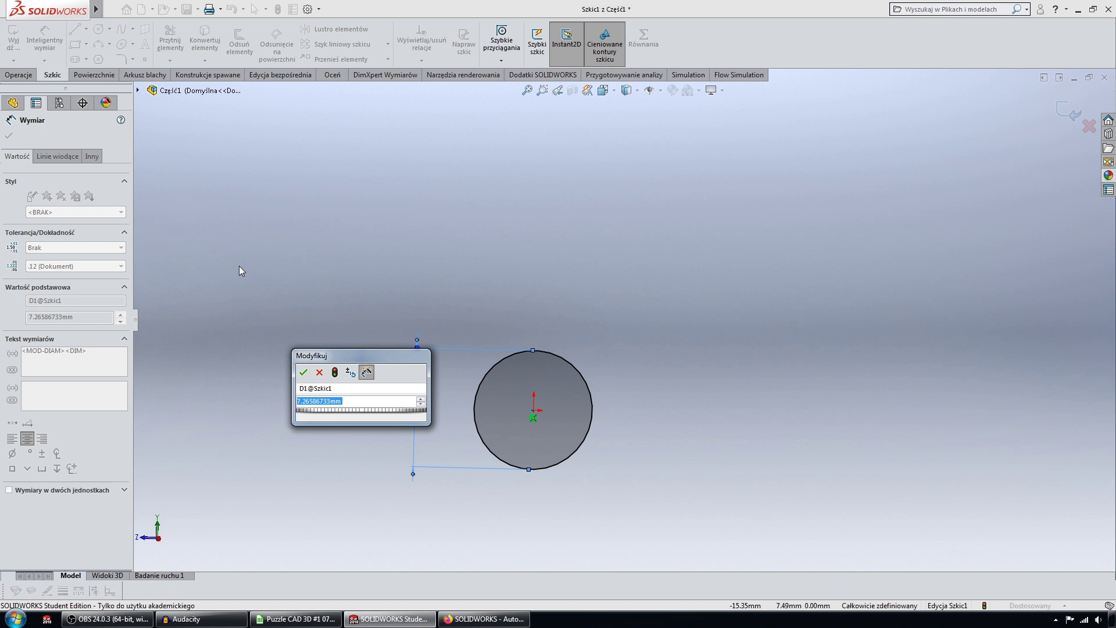
type("10")
key("Return")
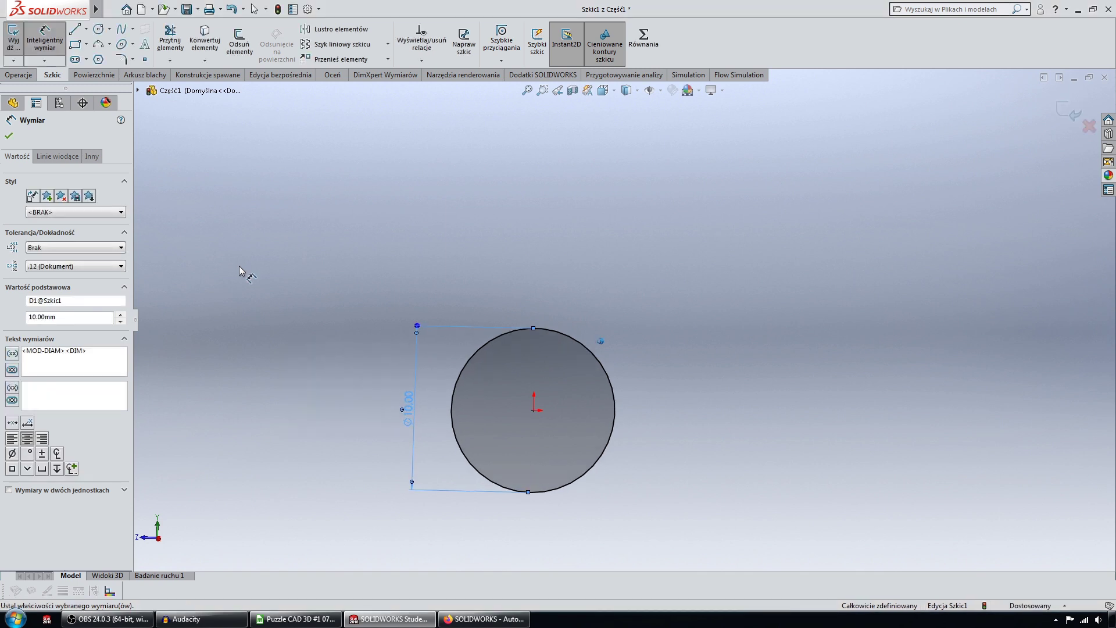
left_click(75, 29)
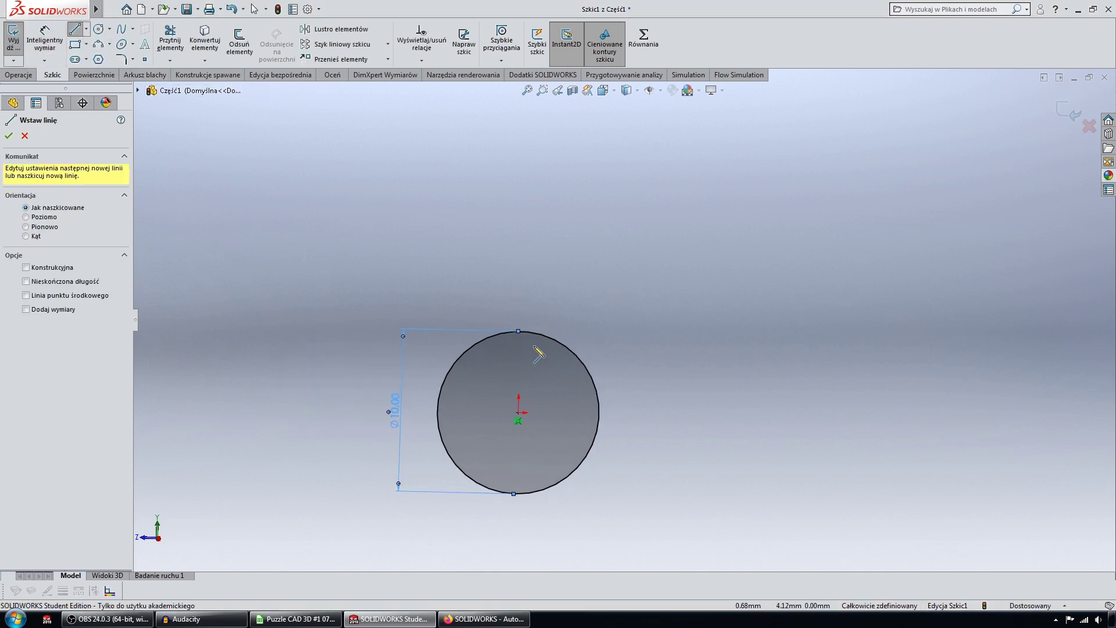
key("Escape")
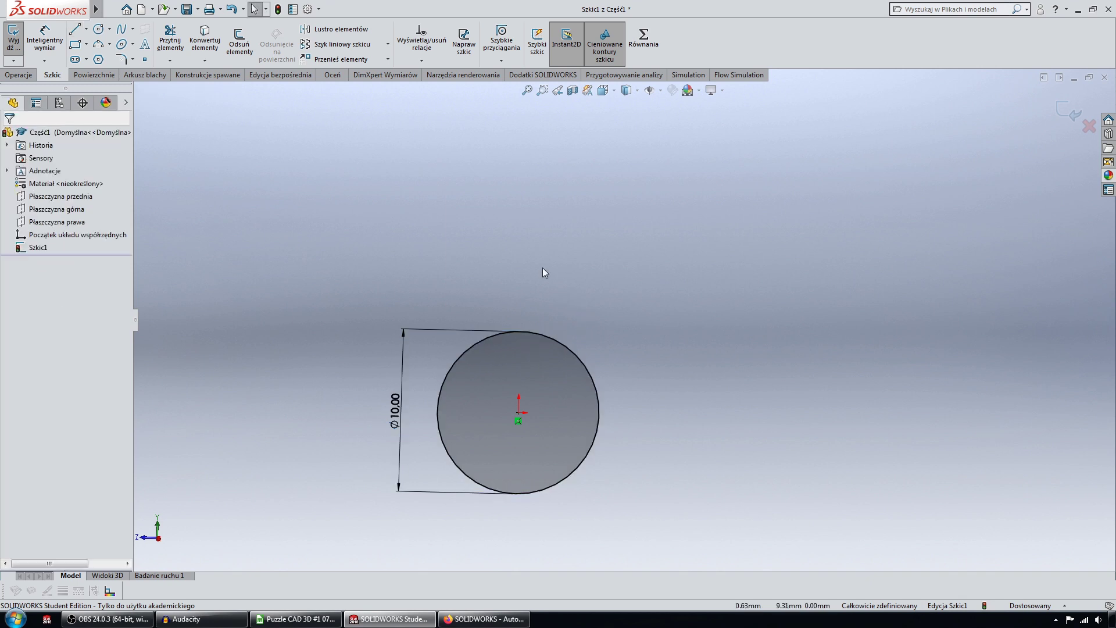
Draw the connected line chain from the circle's top: right, up, across, down, out and back.
left_click(75, 32)
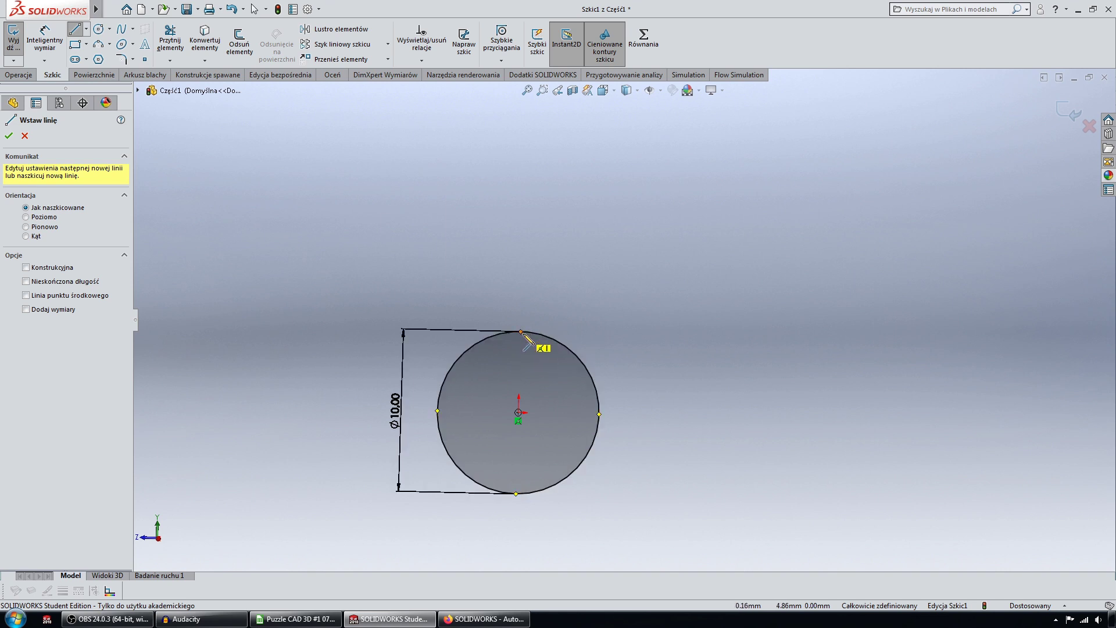
left_click(521, 332)
left_click(571, 333)
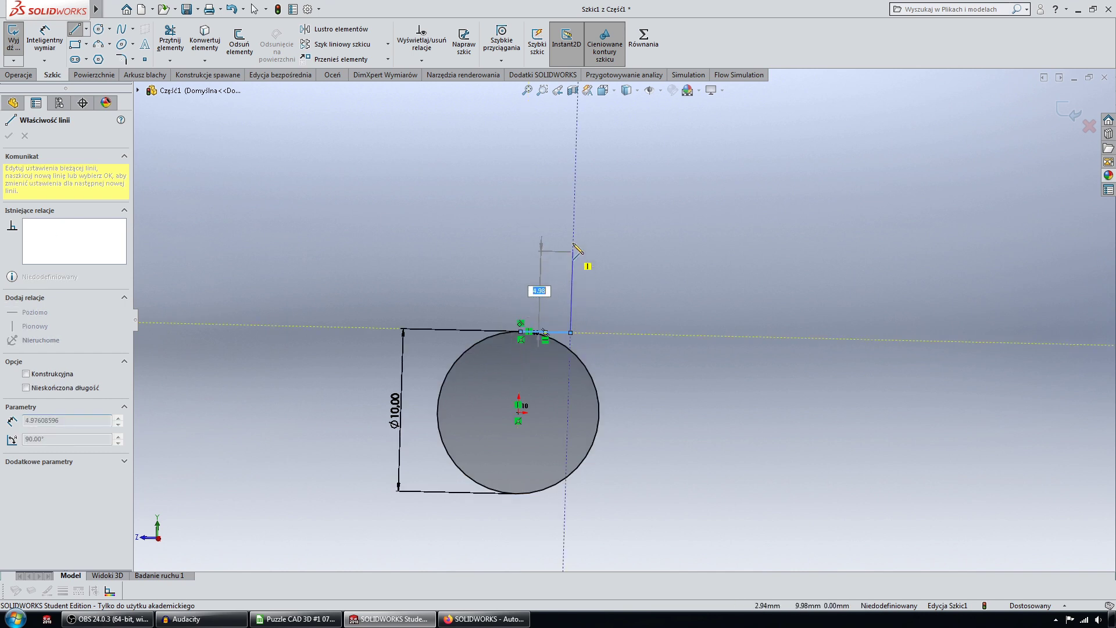
left_click(574, 194)
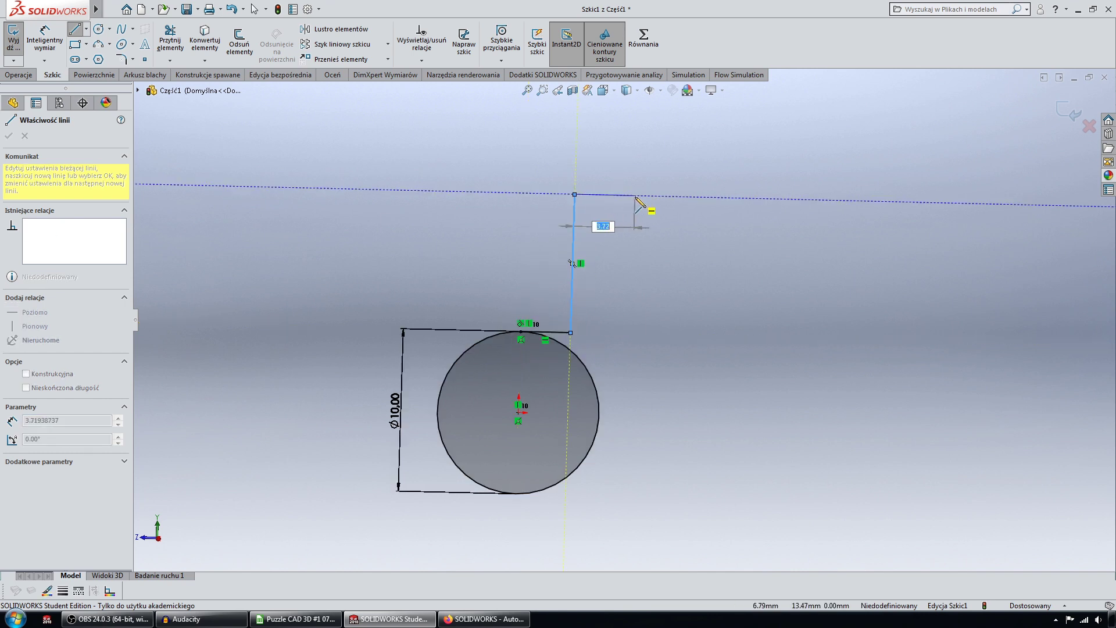
left_click(635, 196)
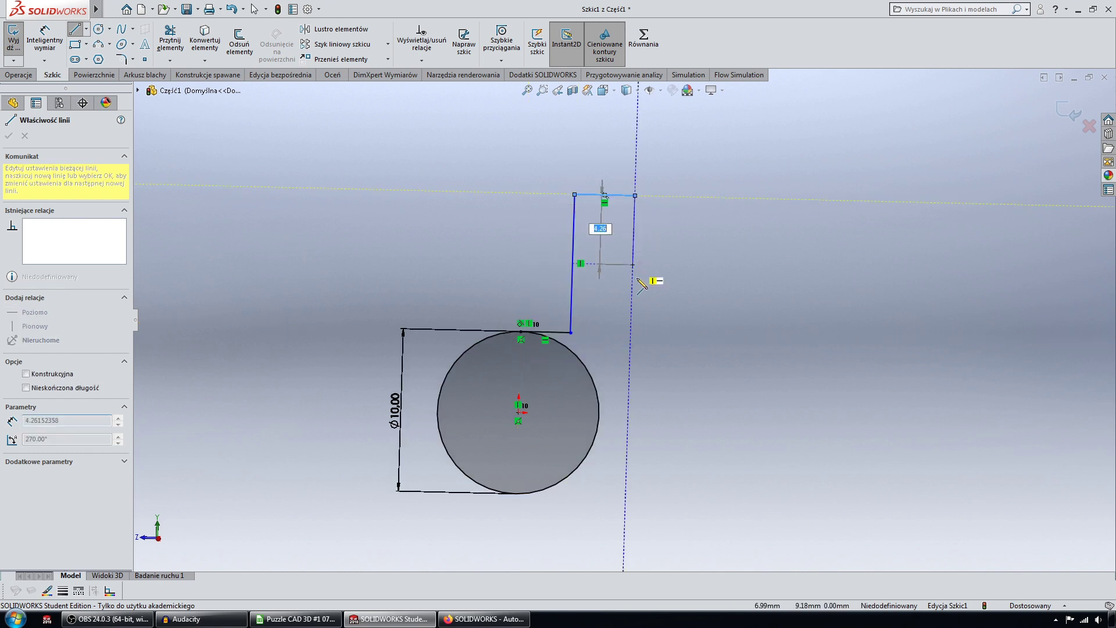
left_click(630, 359)
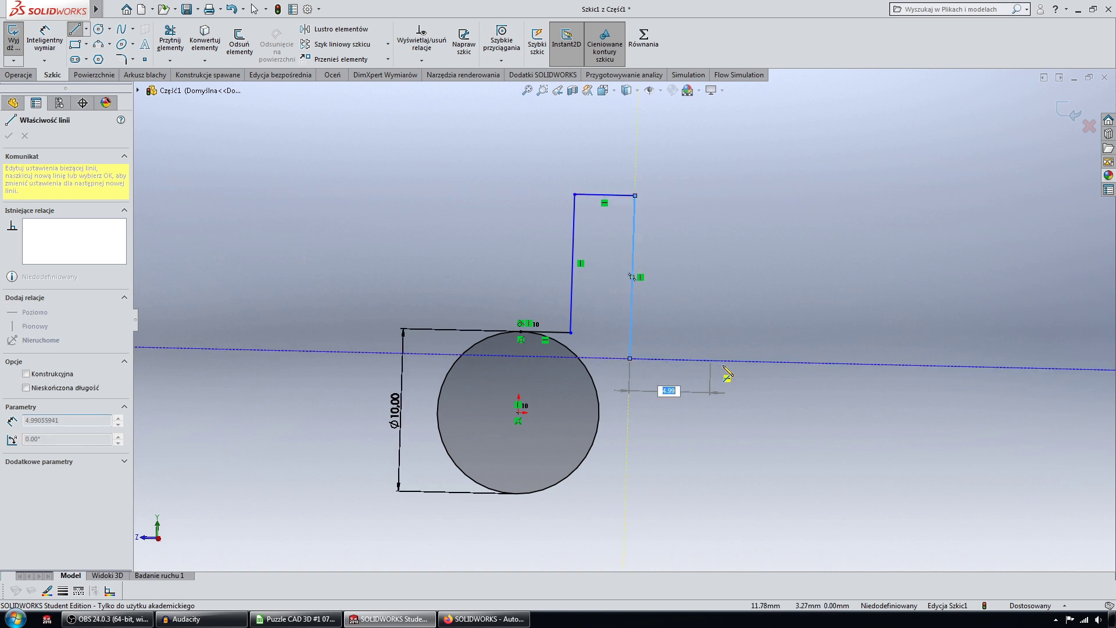
left_click(754, 392)
left_click(612, 392)
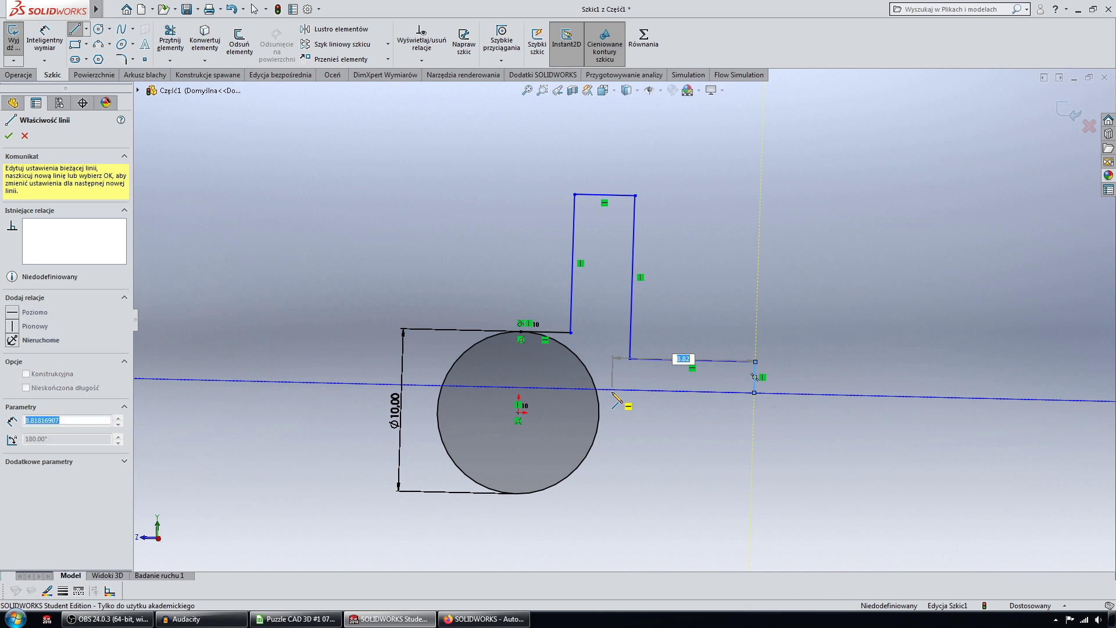
key("Escape")
scroll(628, 390, "down", 3)
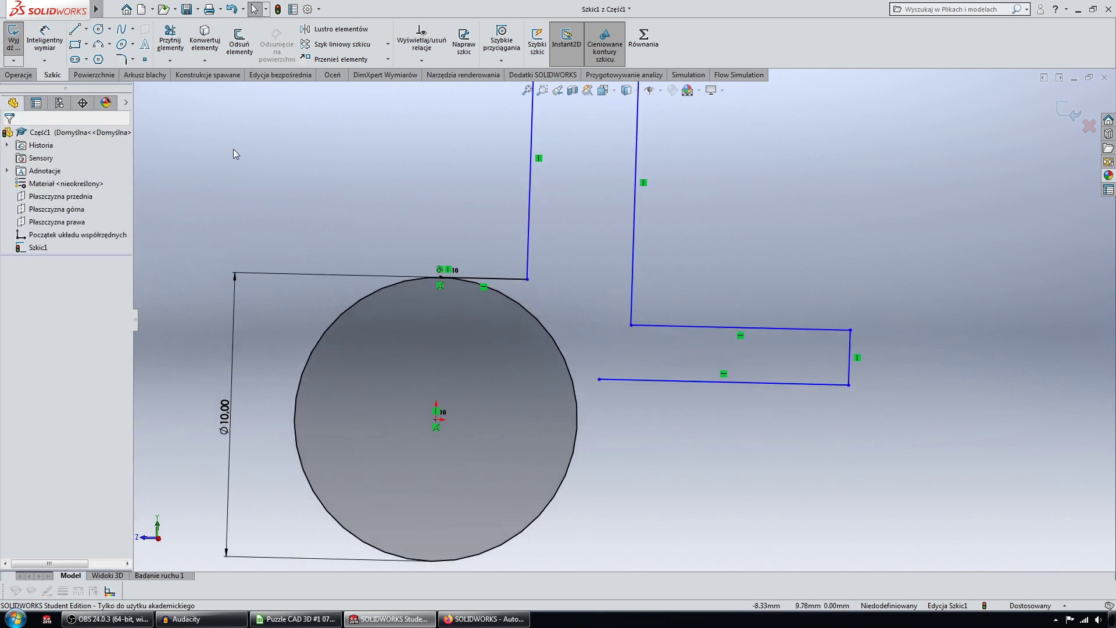
Add a short line from the circle's right edge and merge its end with the bottom segment.
key("l")
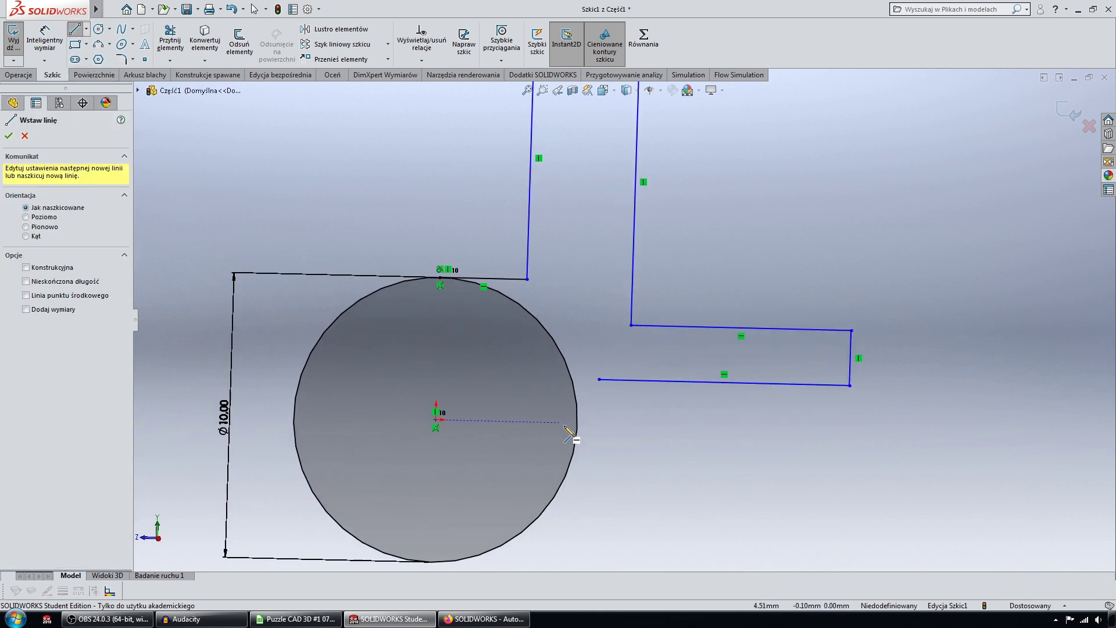
left_click(578, 423)
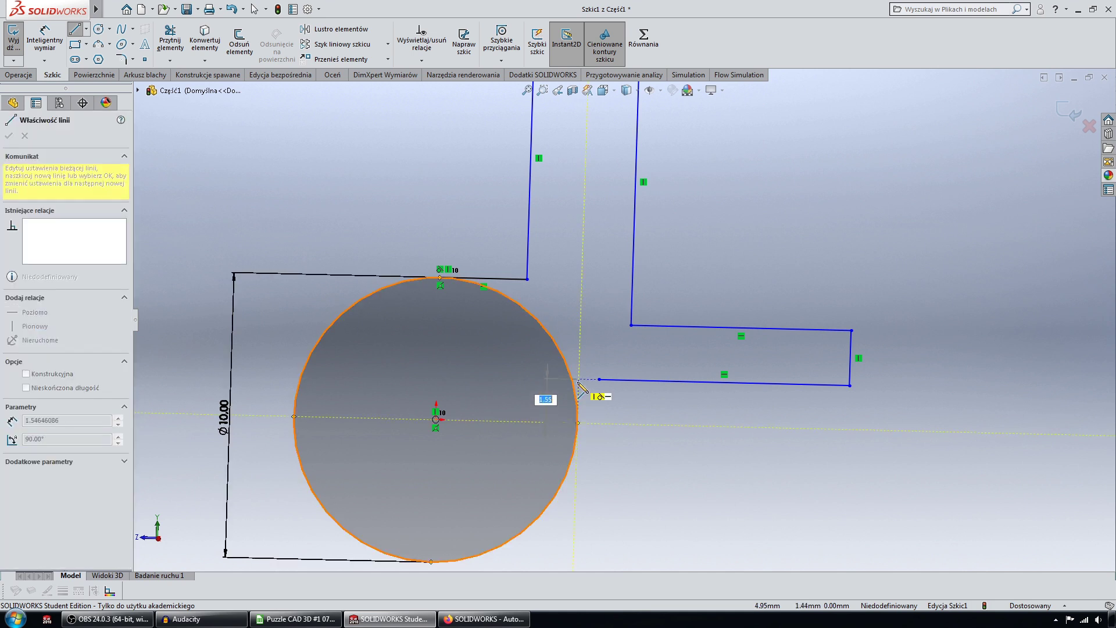
left_click(578, 379)
key("Escape")
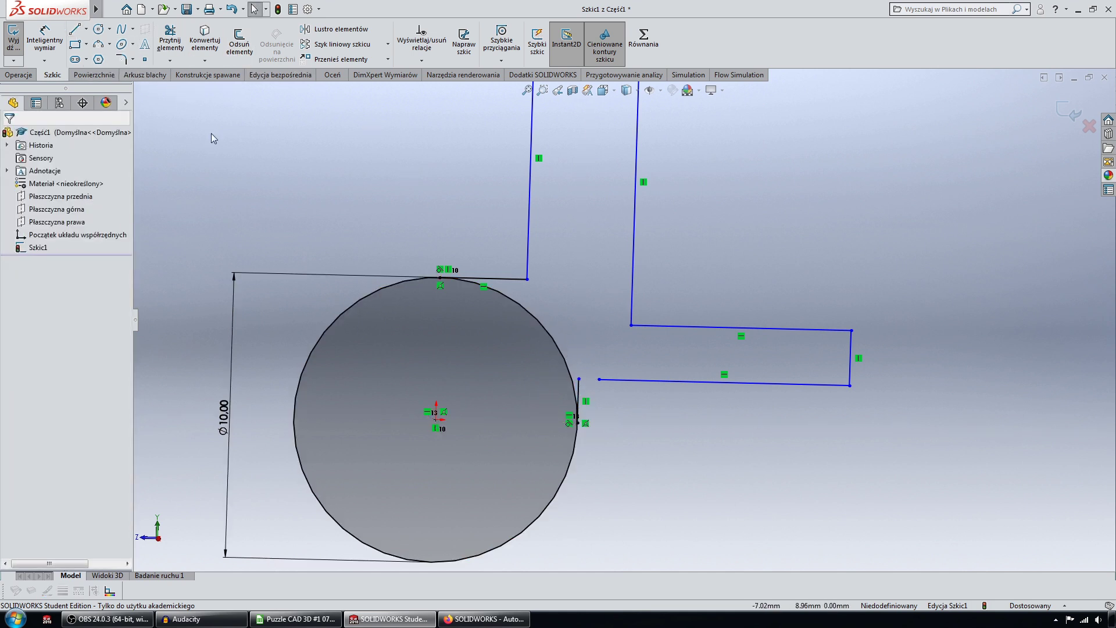
left_click(579, 379)
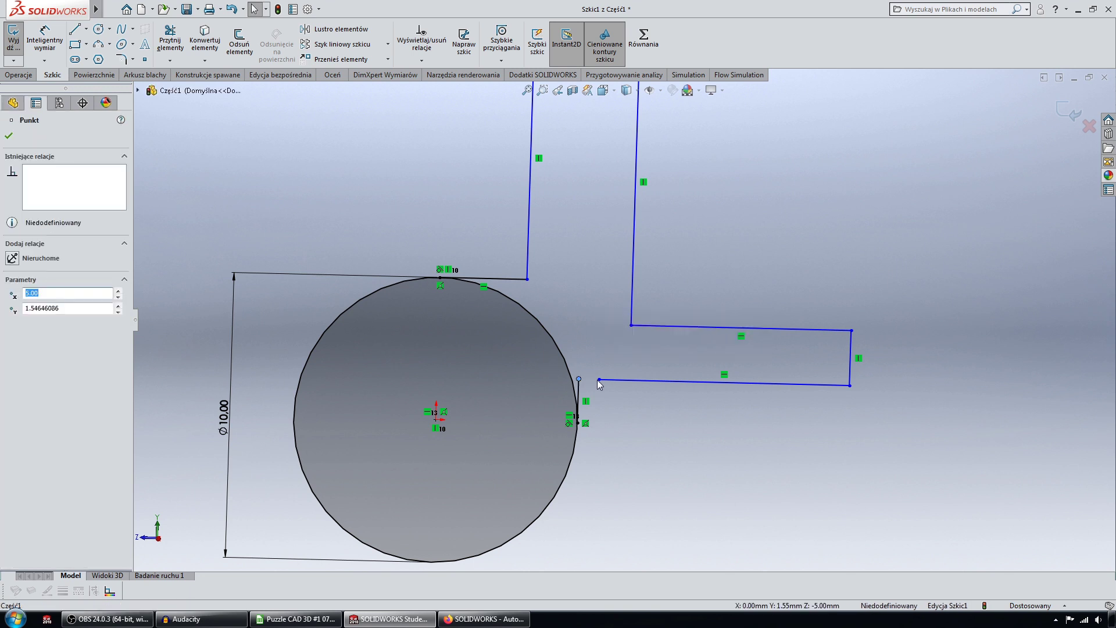
left_click(598, 379, "ctrl")
left_click(16, 364)
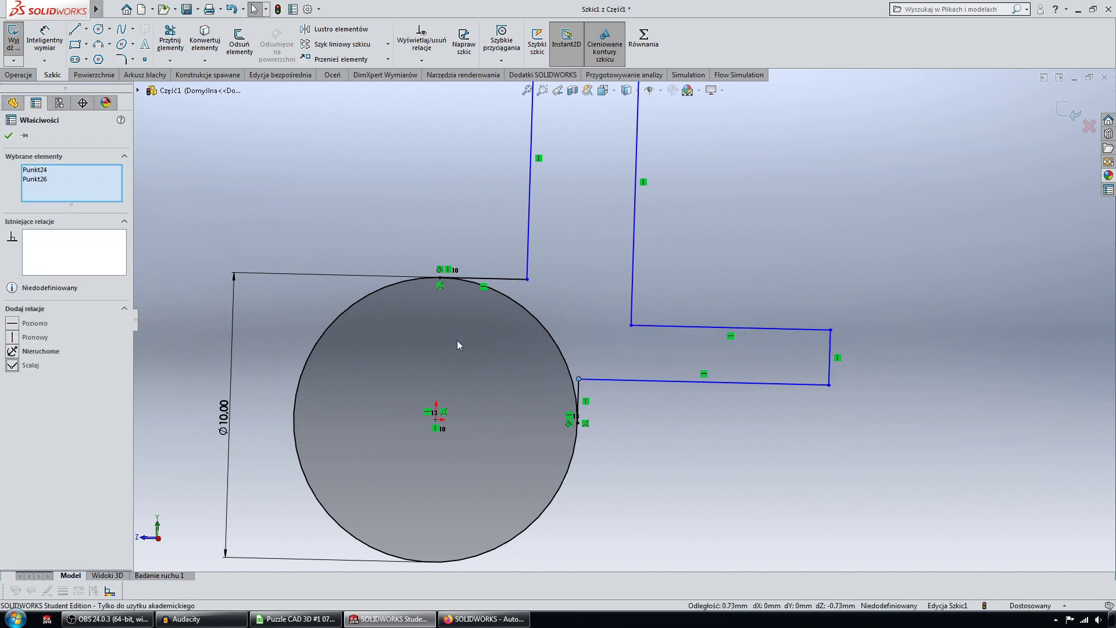
left_click(541, 323)
key("f")
left_click(832, 301)
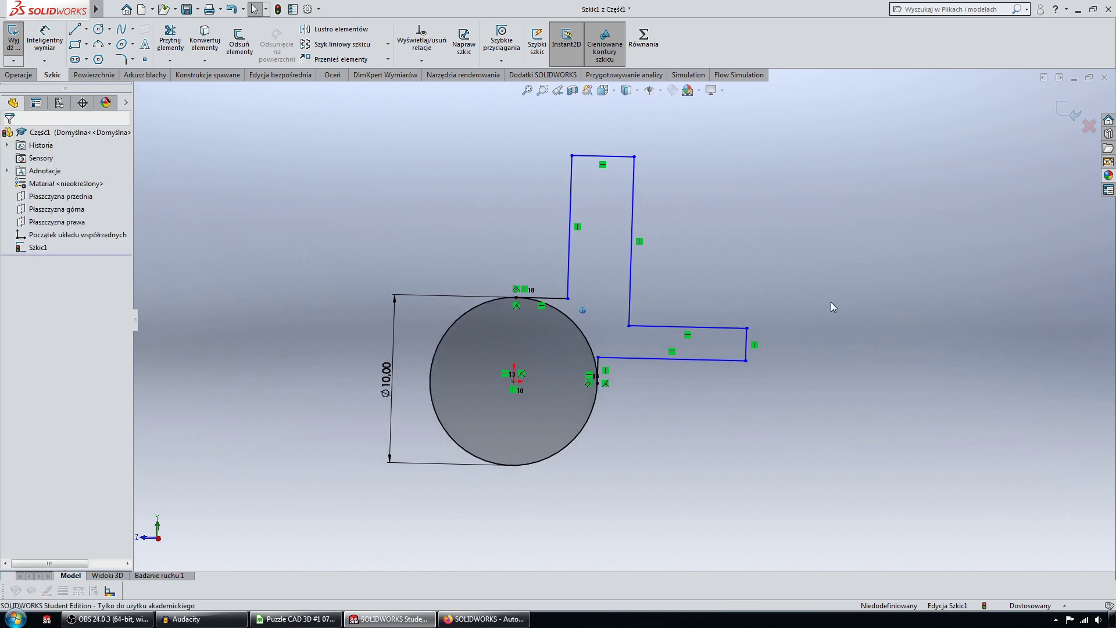
scroll(797, 305, "down", 3)
scroll(764, 311, "up", 1)
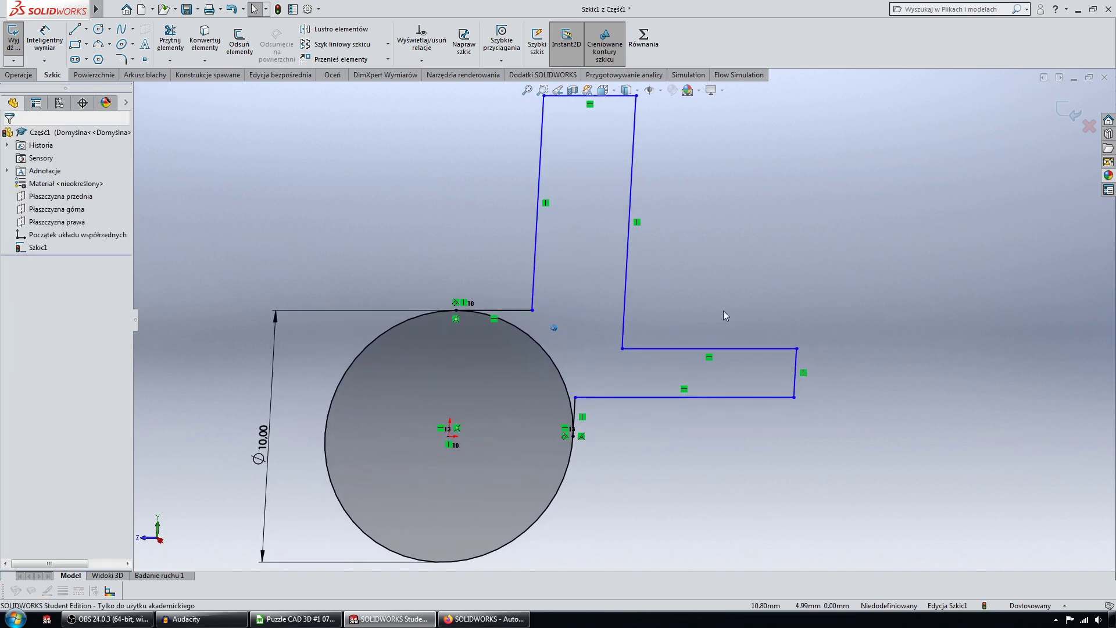
scroll(723, 310, "up", 1)
scroll(654, 297, "up", 1)
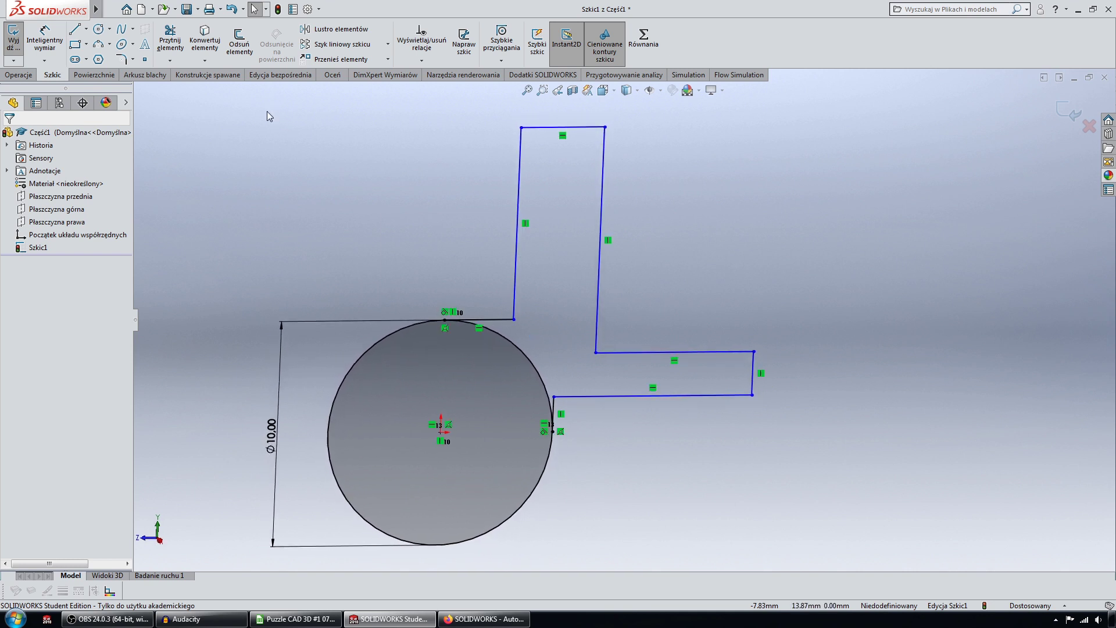
Trim away the circle's arc inside the L-shaped profile, leaving one closed outline.
left_click(170, 38)
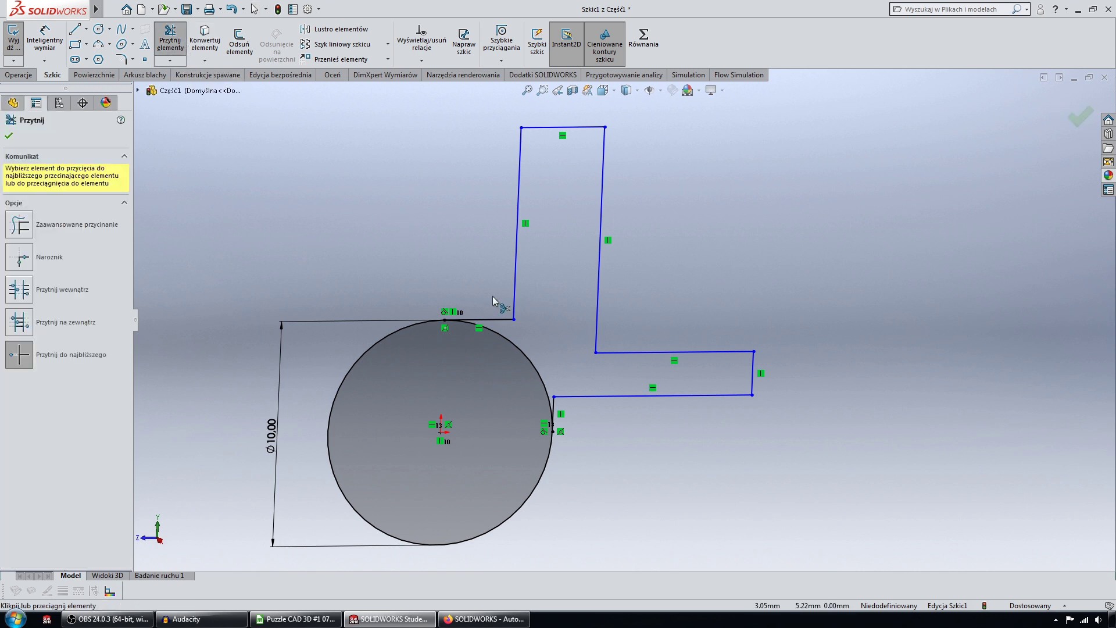
left_click(516, 344)
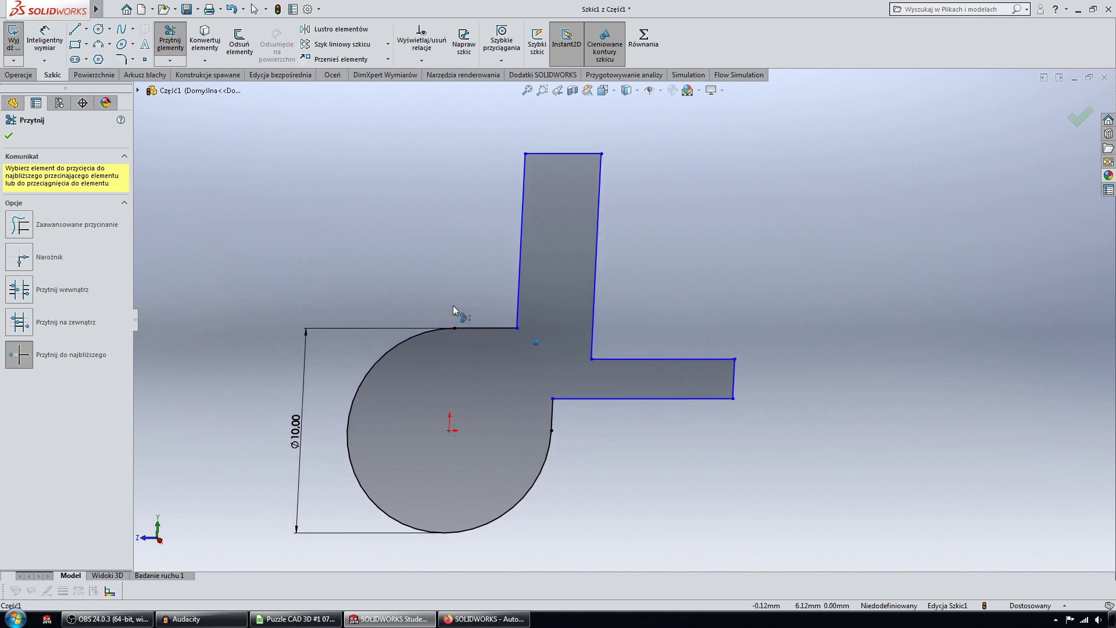
key("Escape")
left_click_drag(465, 378, 645, 378)
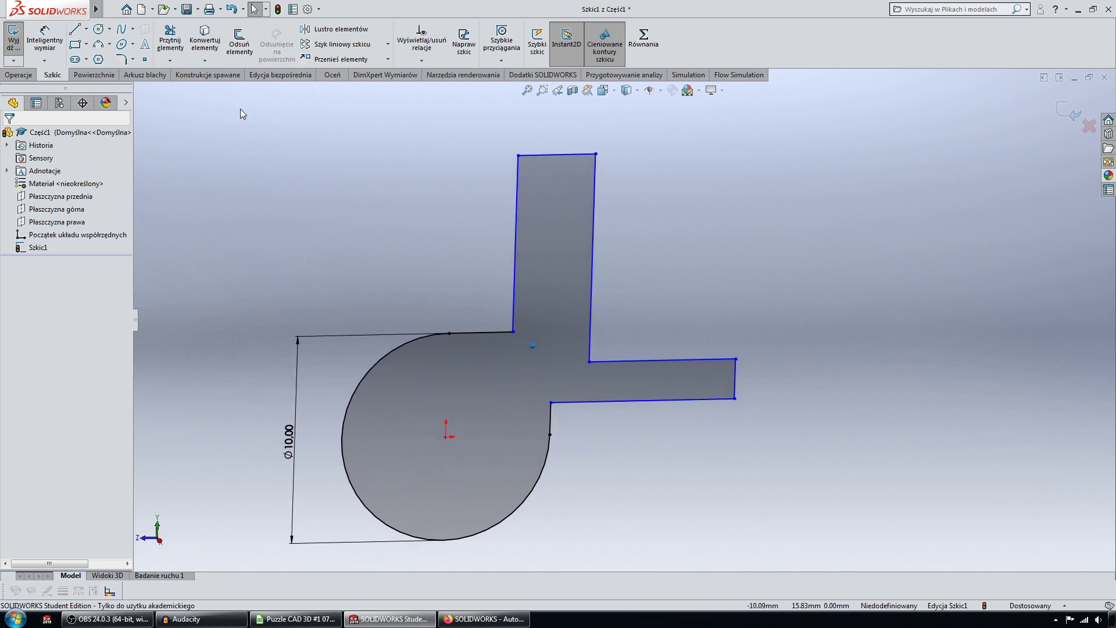
Dimension the arm's offset from the circle centre as 2 mm and its width as 4 mm.
left_click(45, 39)
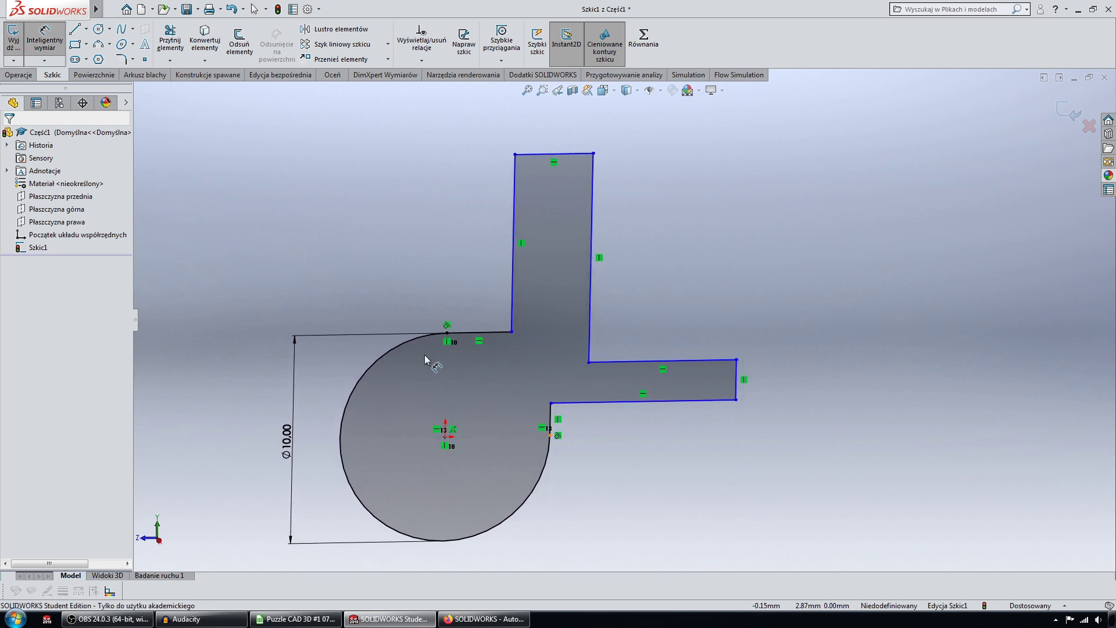
left_click(446, 440)
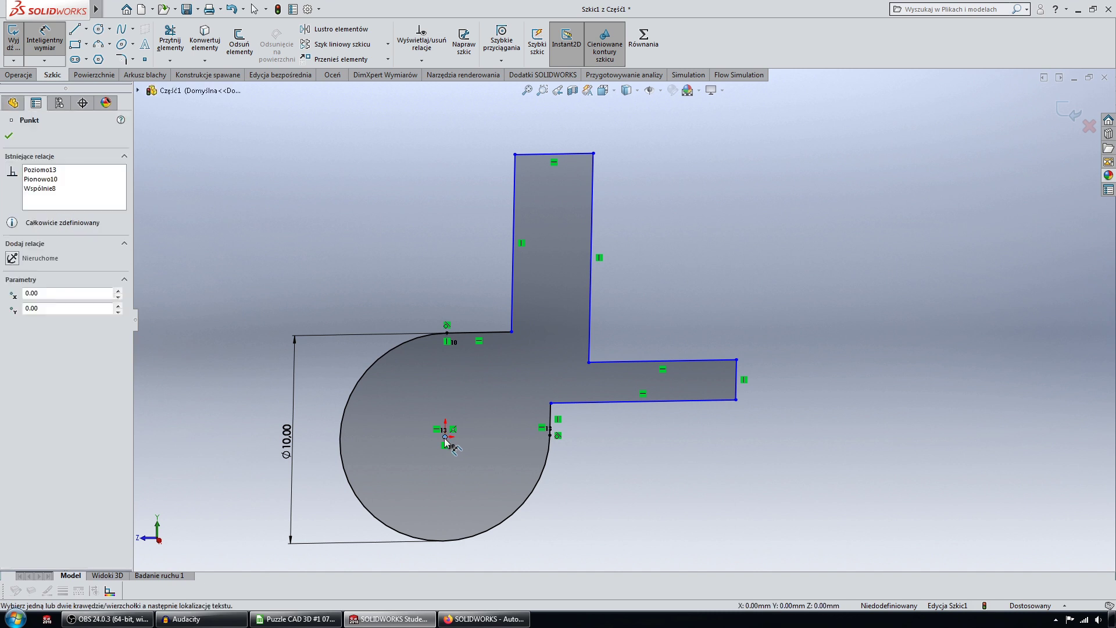
left_click(593, 210)
key("Escape")
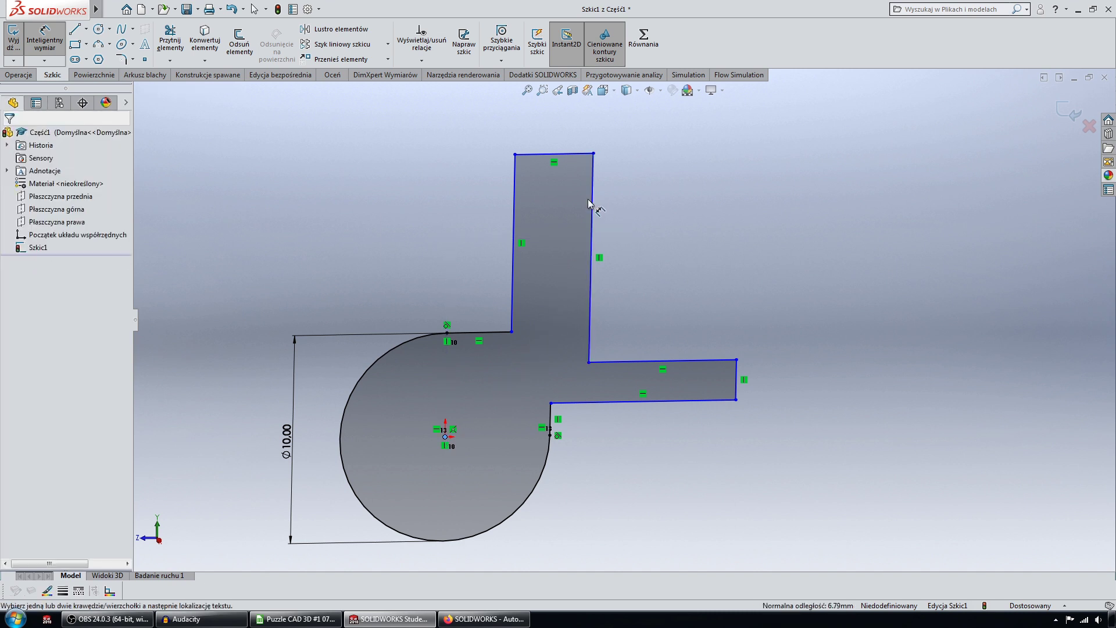
left_click(446, 440)
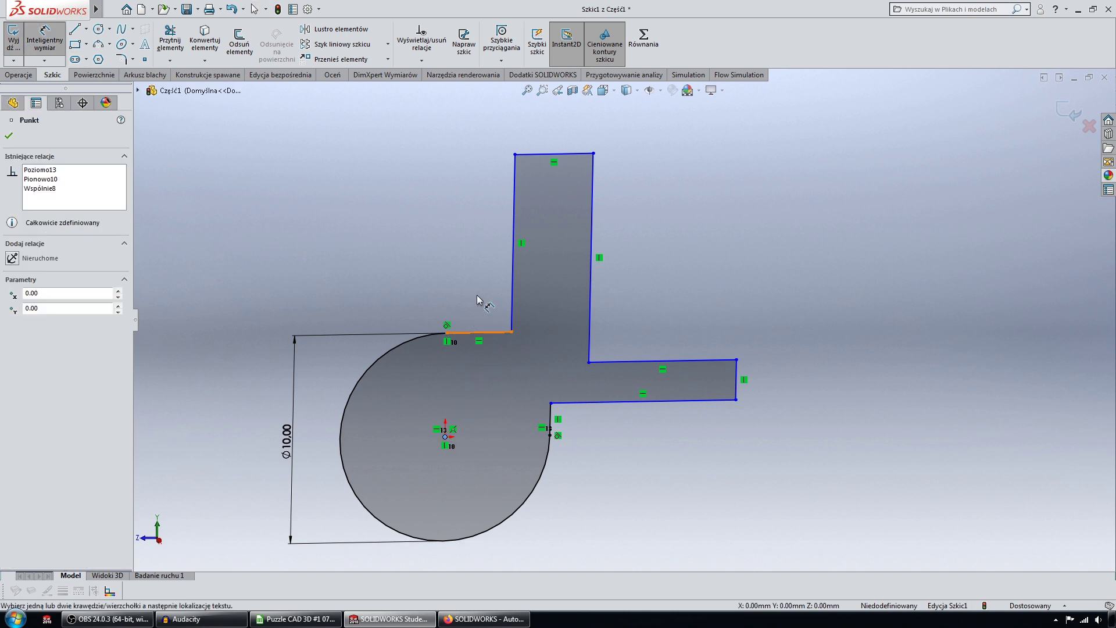
left_click(511, 208)
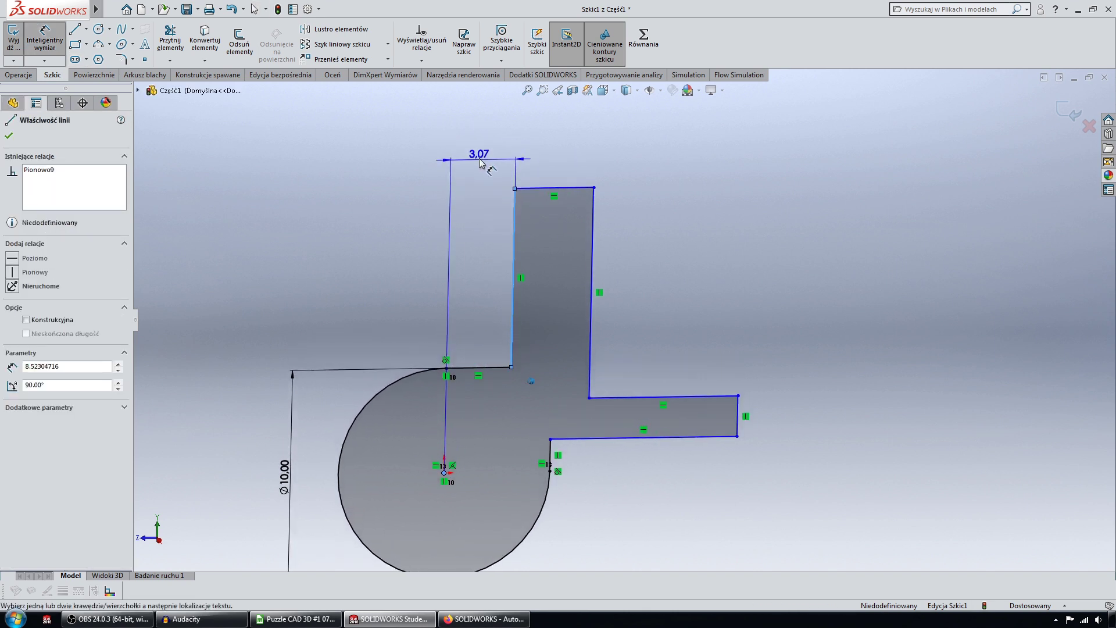
left_click(480, 152)
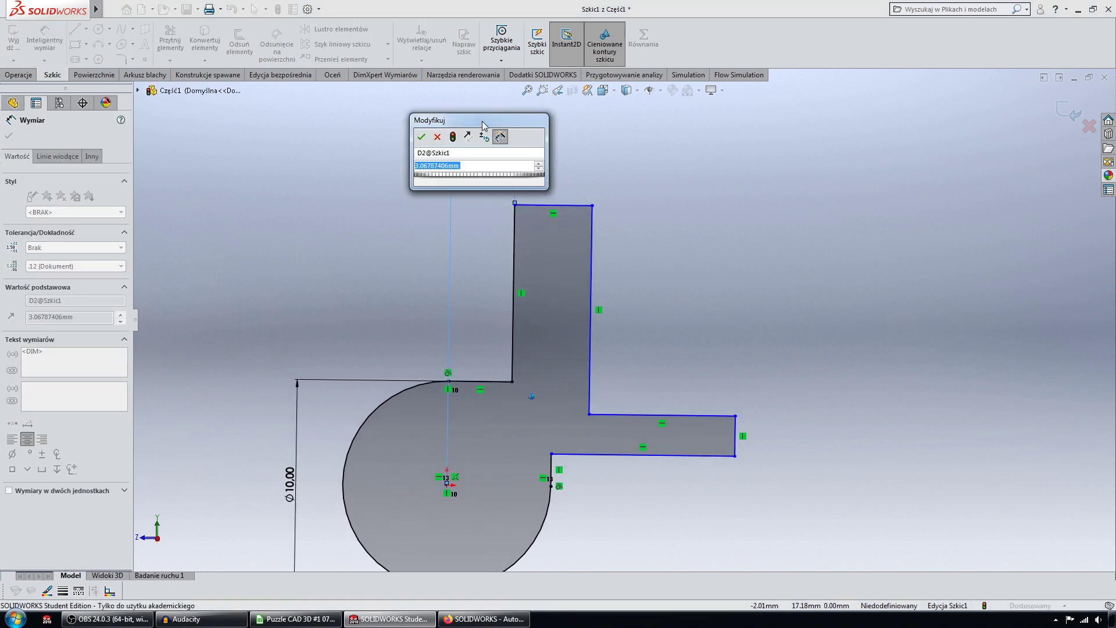
left_click_drag(482, 123, 347, 126)
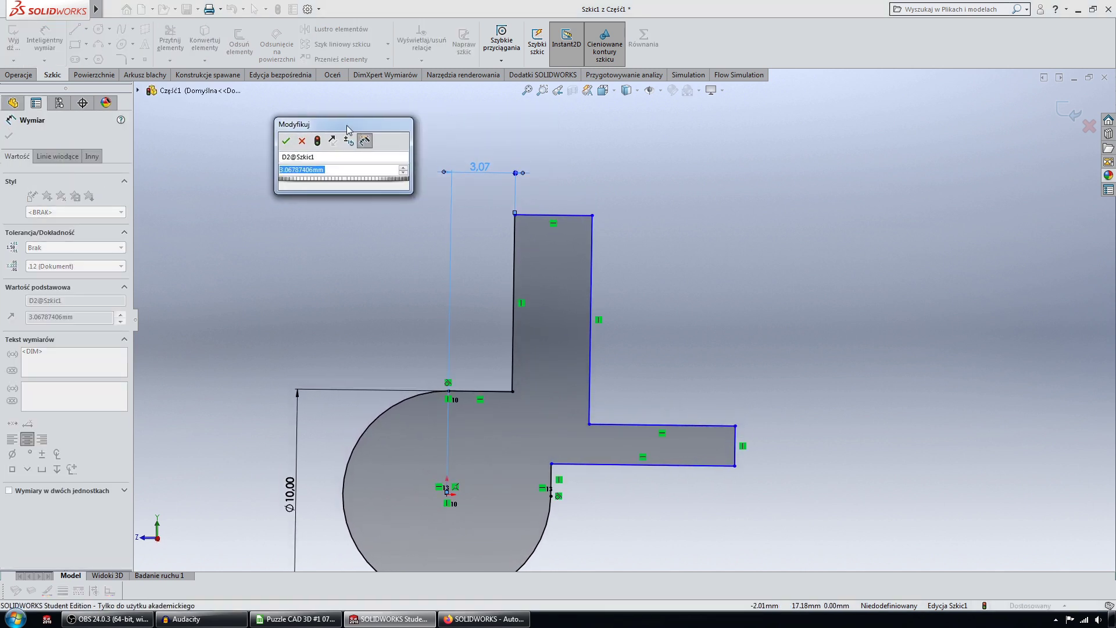
type("2")
key("Return")
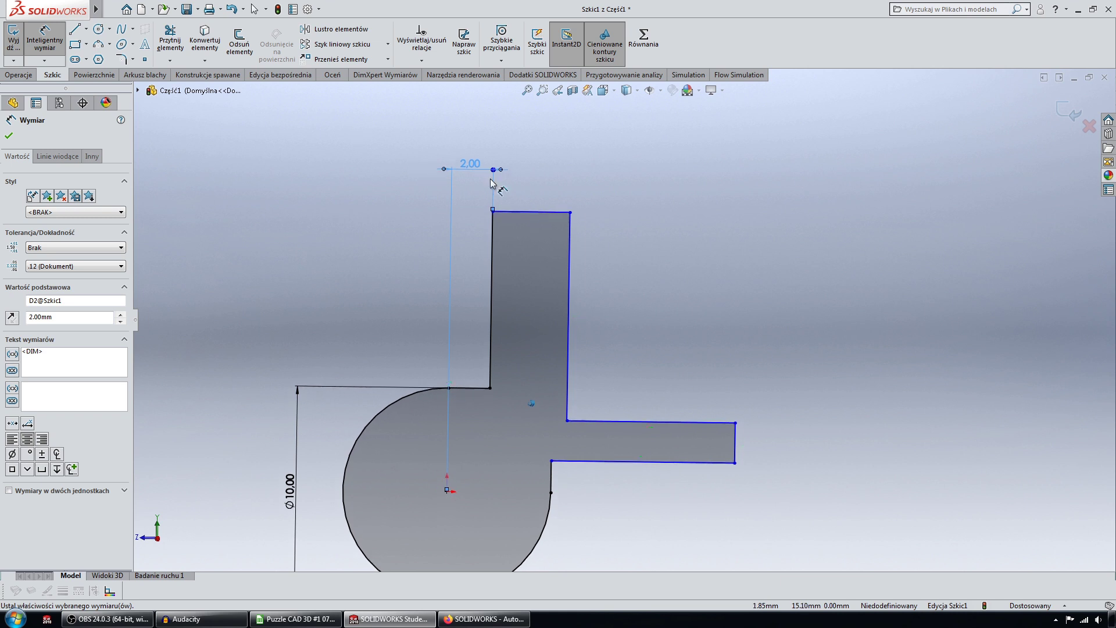
left_click(549, 213)
left_click(531, 167)
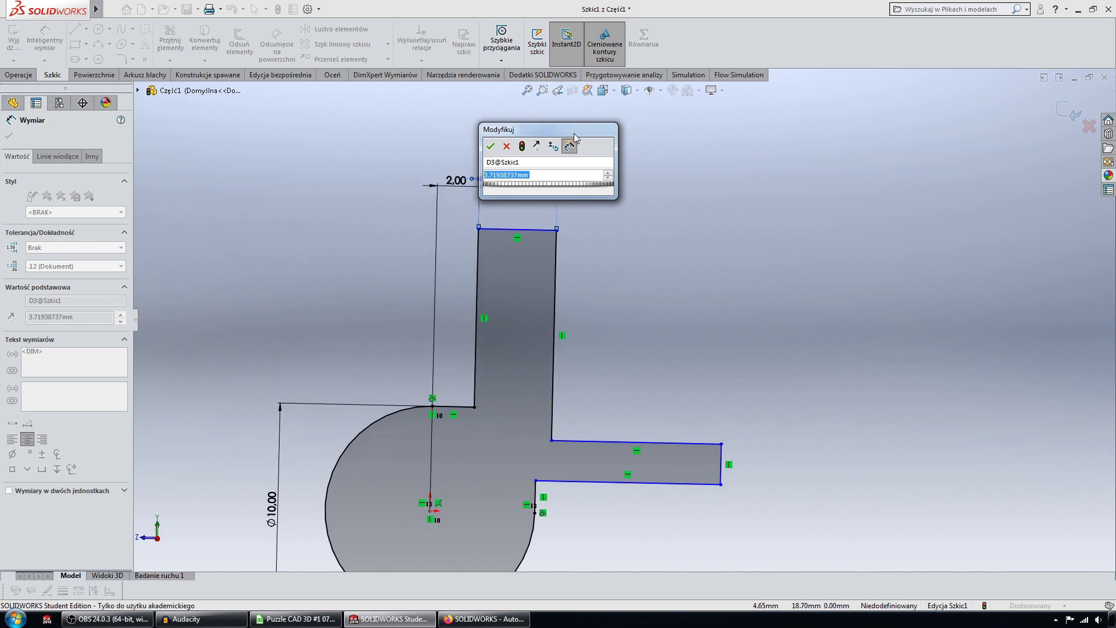
left_click_drag(575, 133, 678, 127)
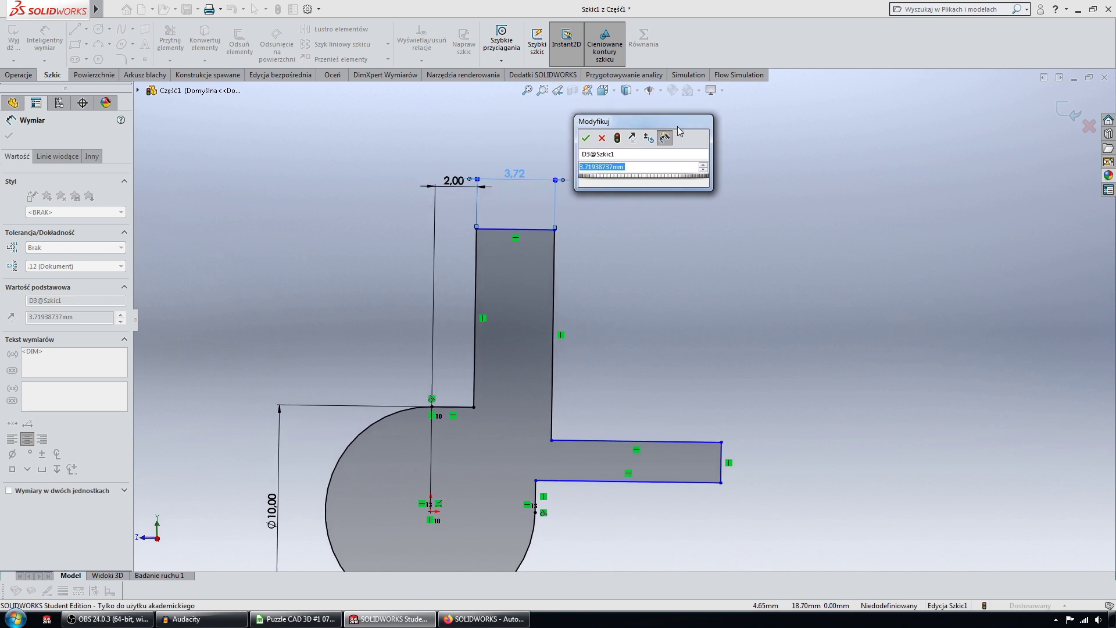
type("4")
key("Return")
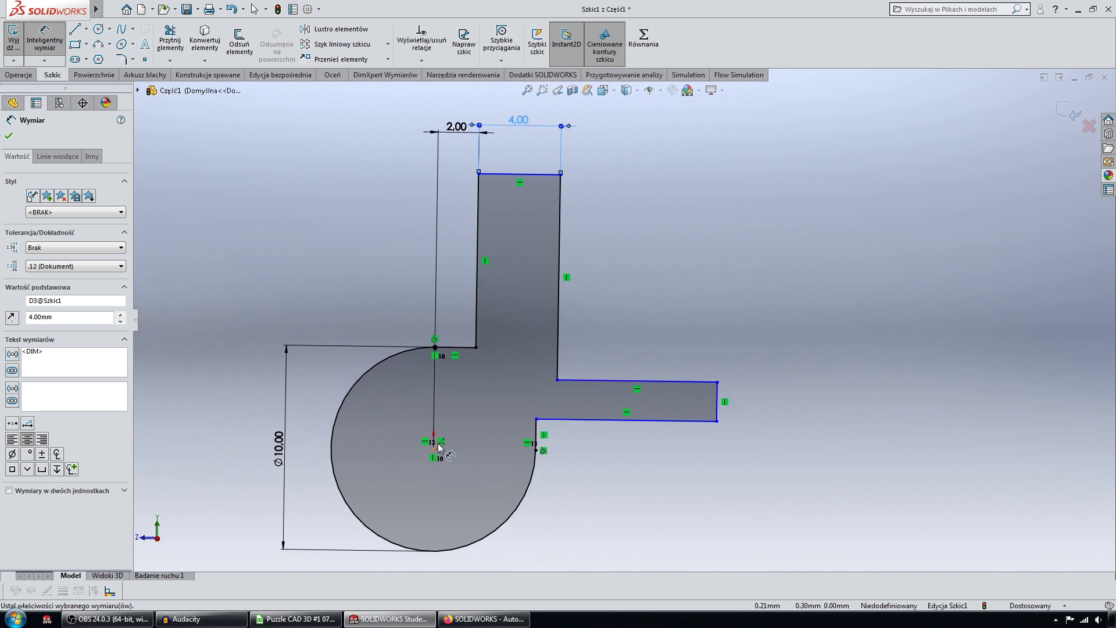
Add the 20 mm arm height and 3 mm tab thickness dimensions.
left_click(434, 449)
left_click(541, 174)
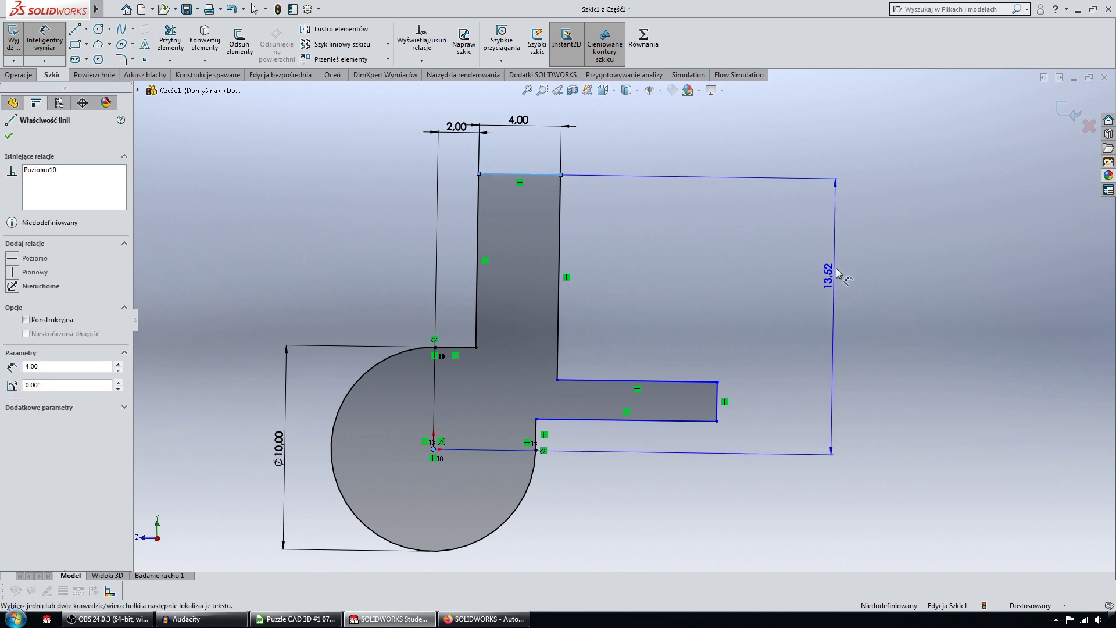
left_click(843, 291)
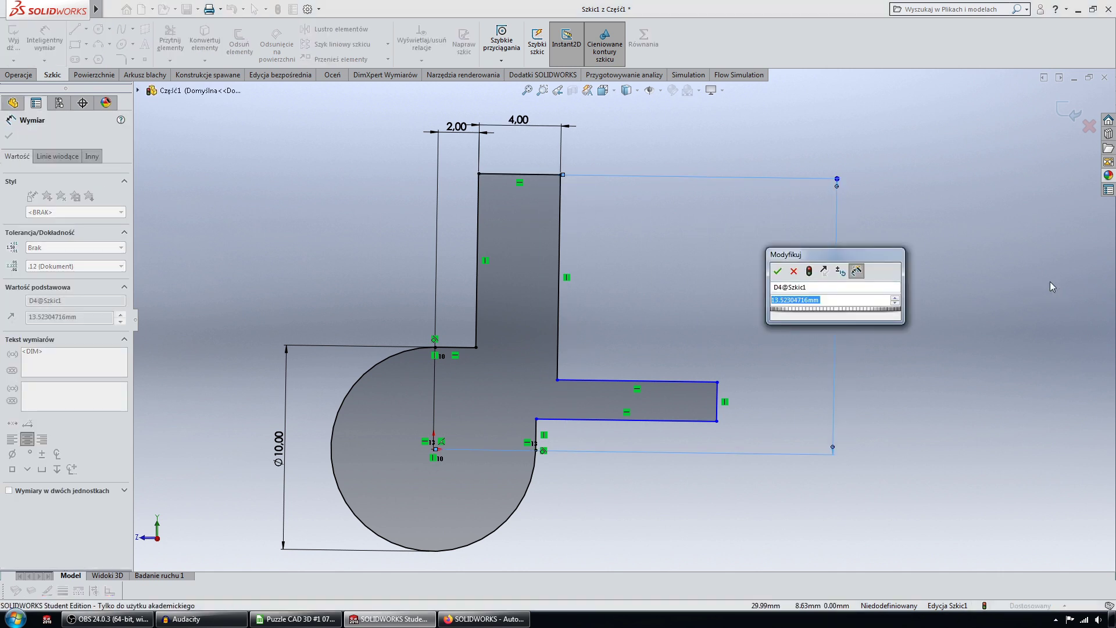
key("Return")
scroll(626, 424, "up", 3)
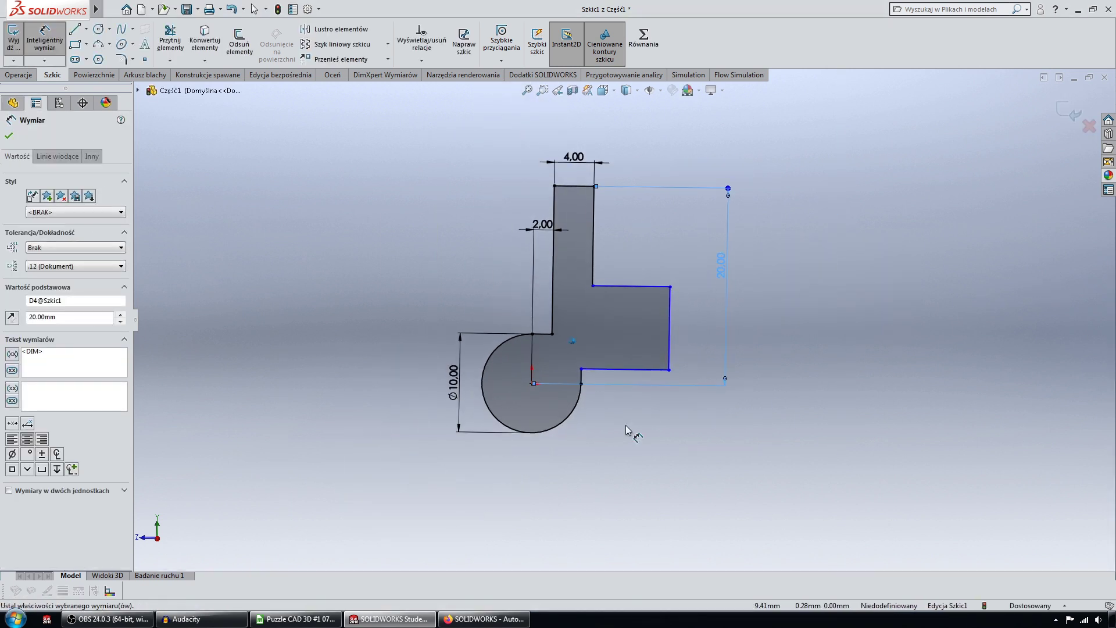
scroll(675, 361, "down", 2)
scroll(675, 361, "down", 1)
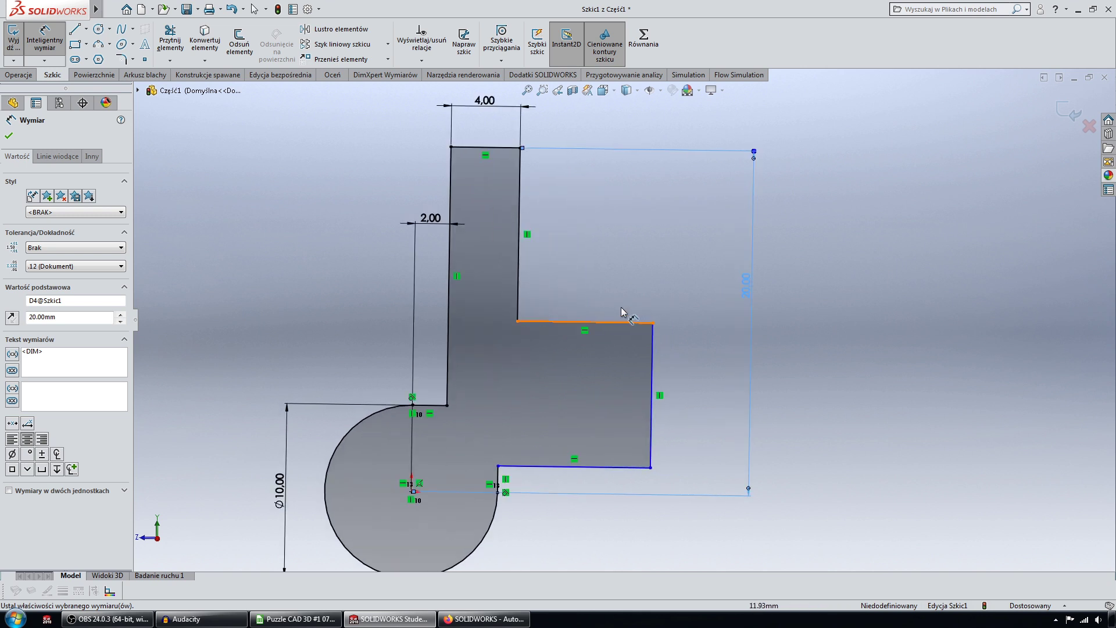
left_click(652, 366)
left_click(700, 379)
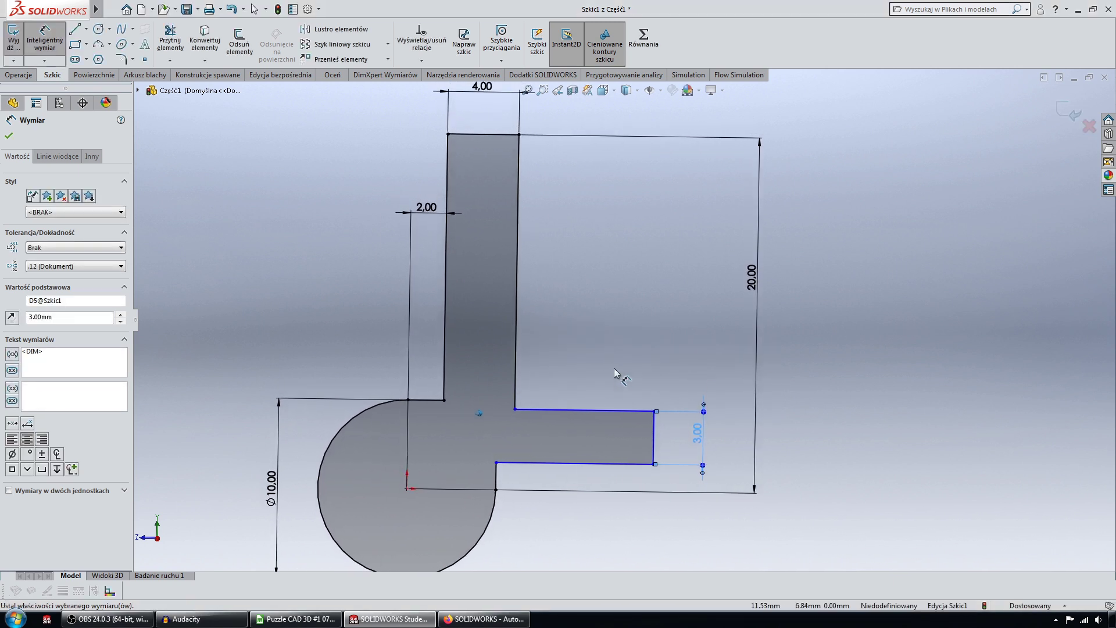
Dimension the tab's offset from the centre as 2 mm and its length as 13 mm.
left_click(407, 490)
left_click(624, 464)
left_click(651, 492)
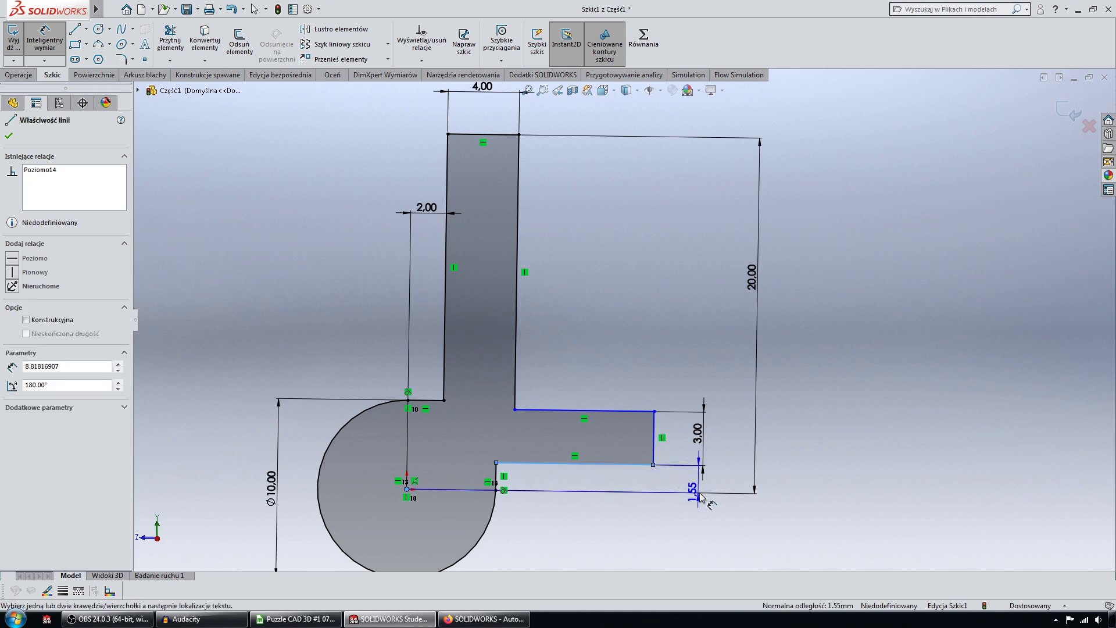
left_click(705, 527)
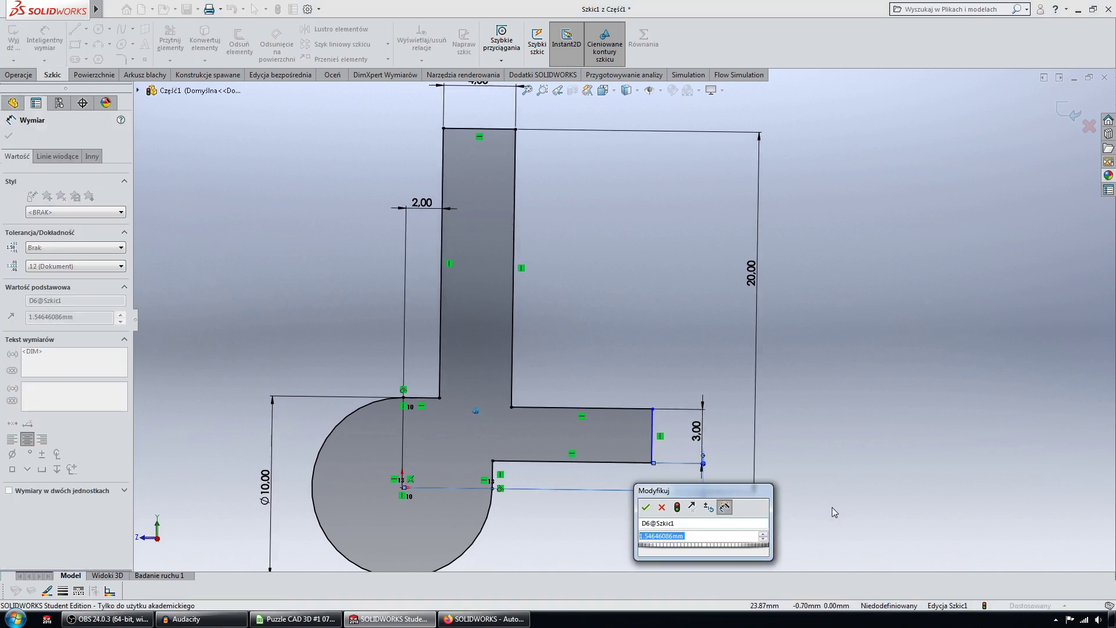
type("2")
key("Return")
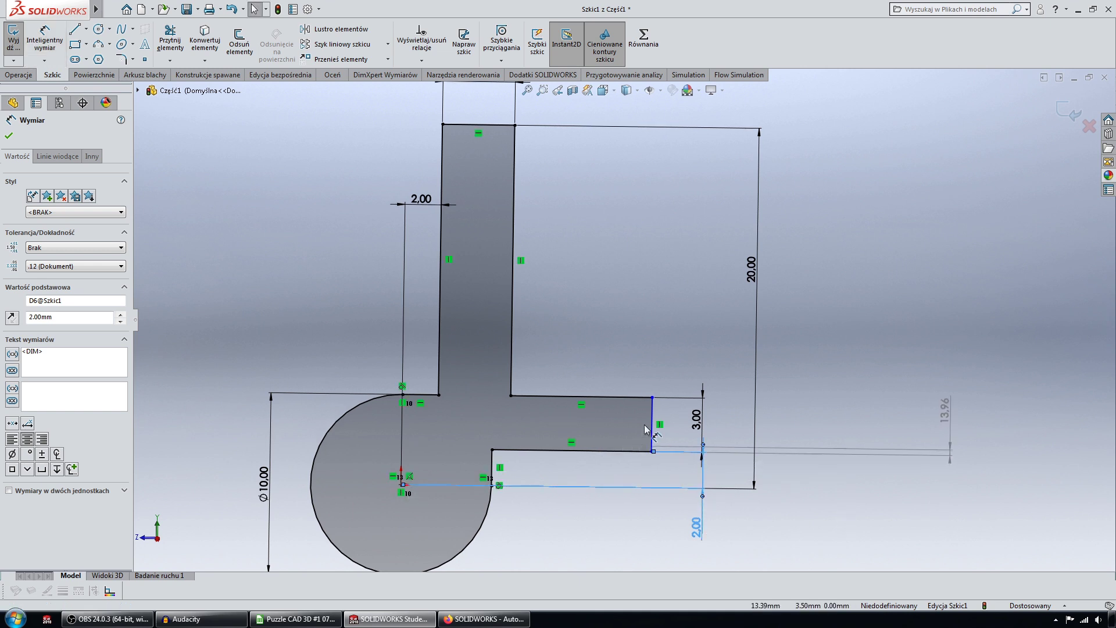
key("Escape")
key("d")
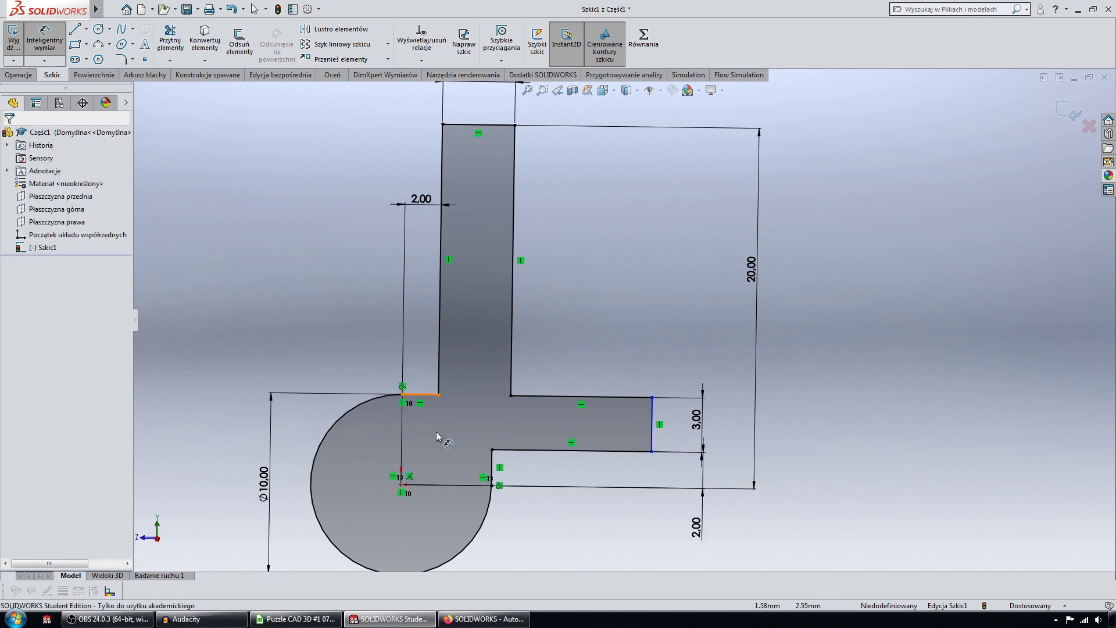
left_click(401, 487)
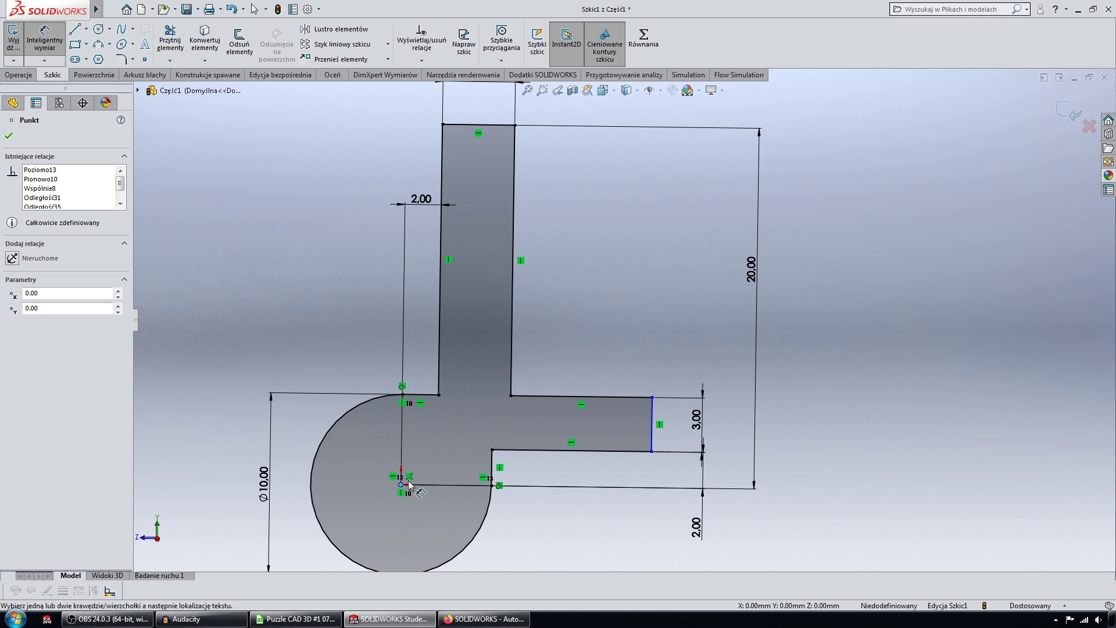
left_click(651, 425)
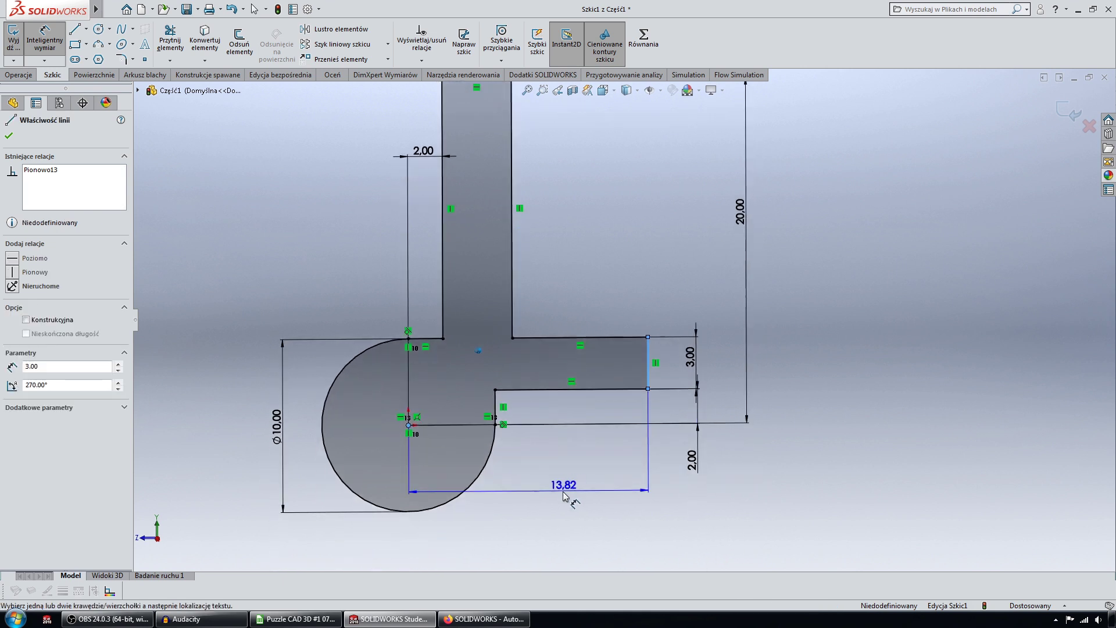
left_click(533, 544)
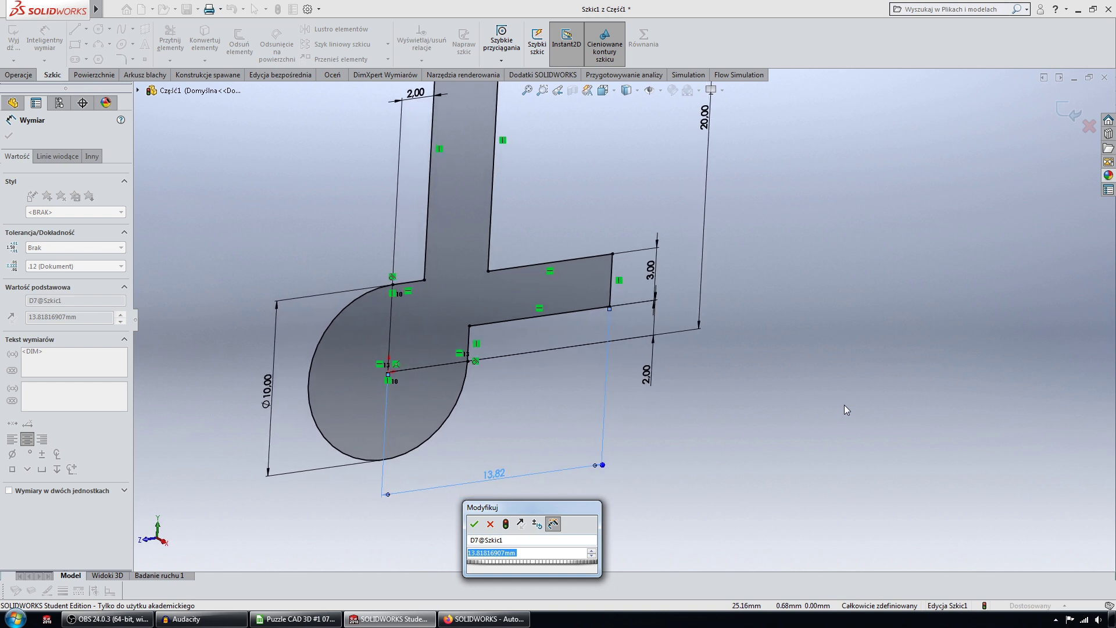
type("13")
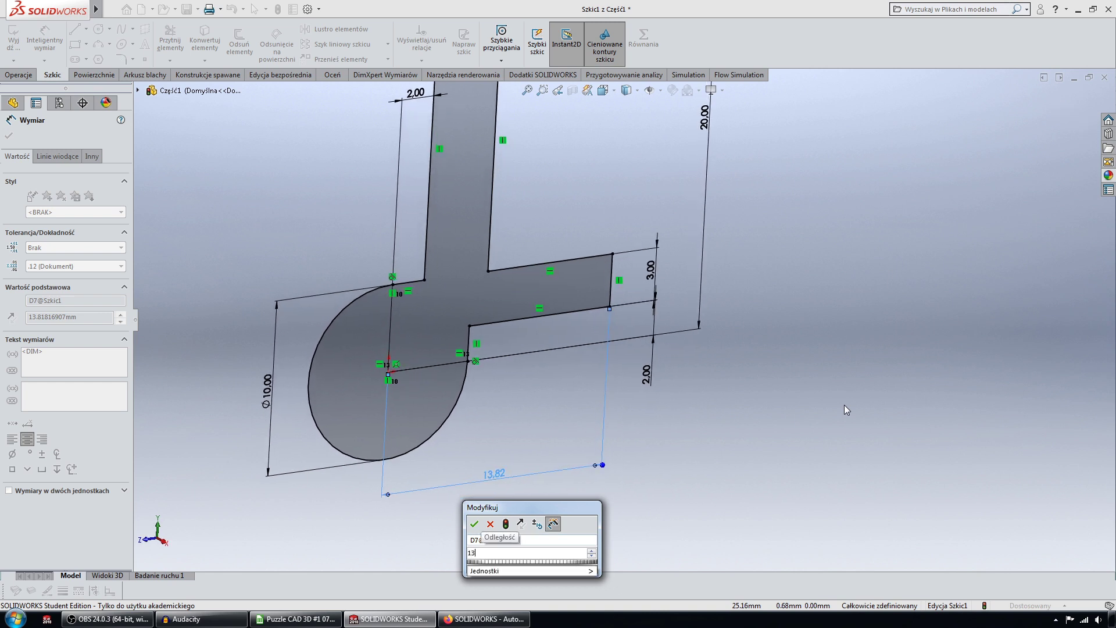
key("Return")
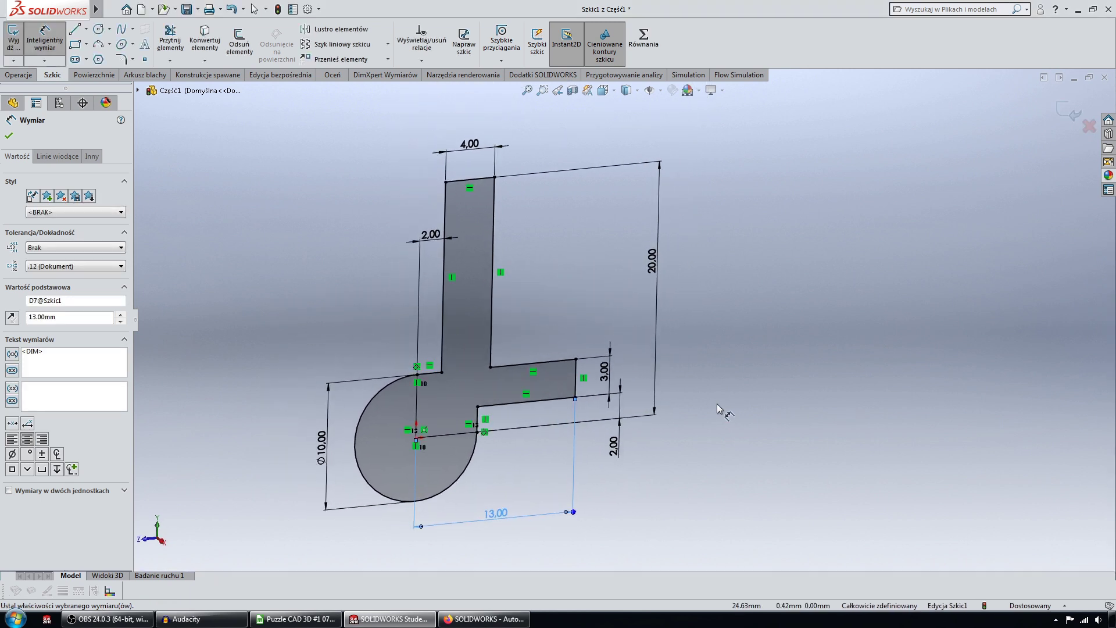
key("Escape")
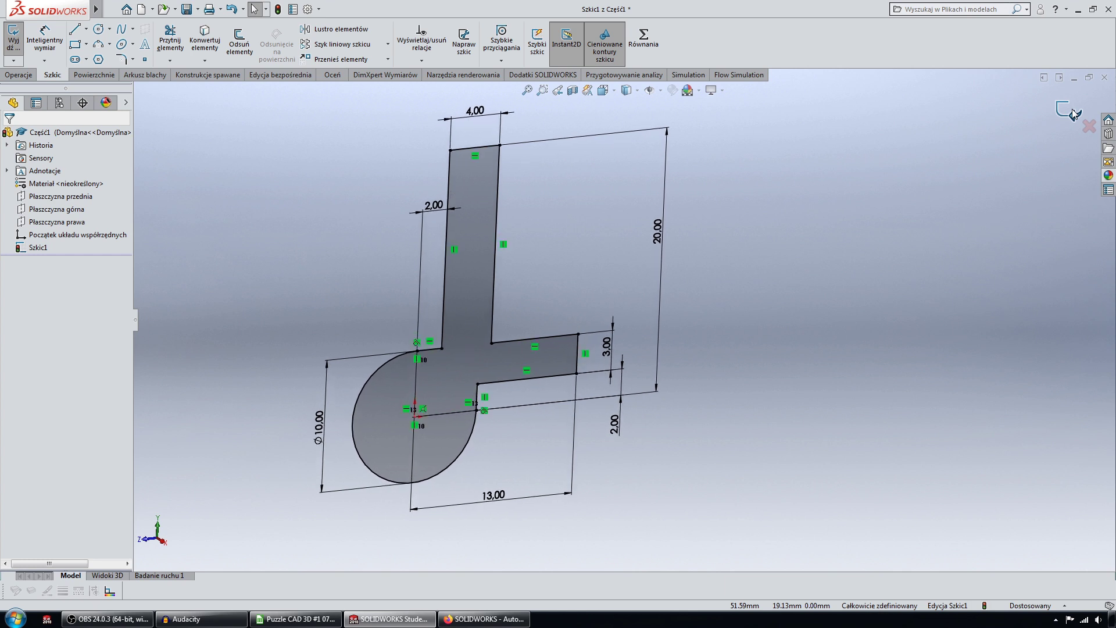
Extrude the hinge sketch symmetrically about its plane, entering a 40 mm depth.
left_click(1071, 112)
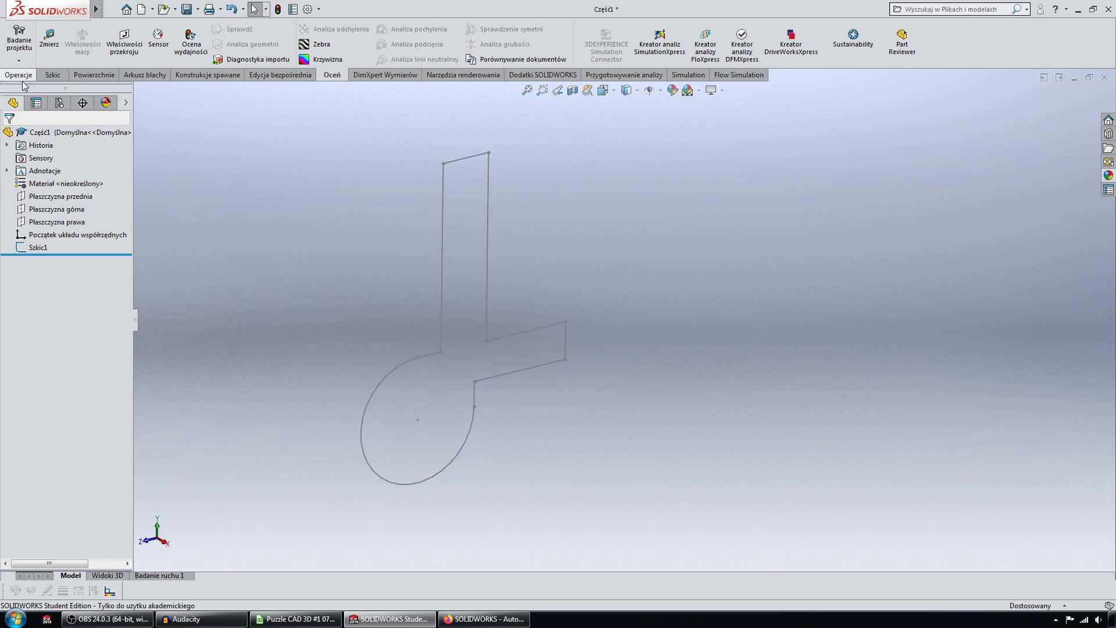
left_click(19, 74)
left_click(35, 52)
left_click(445, 252)
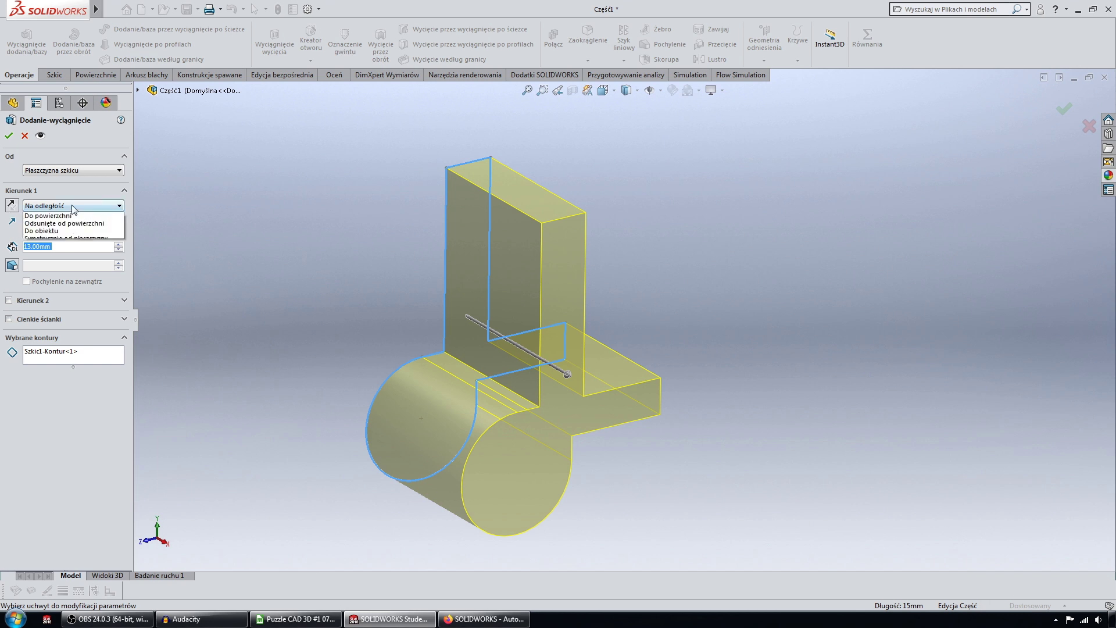
left_click(72, 253)
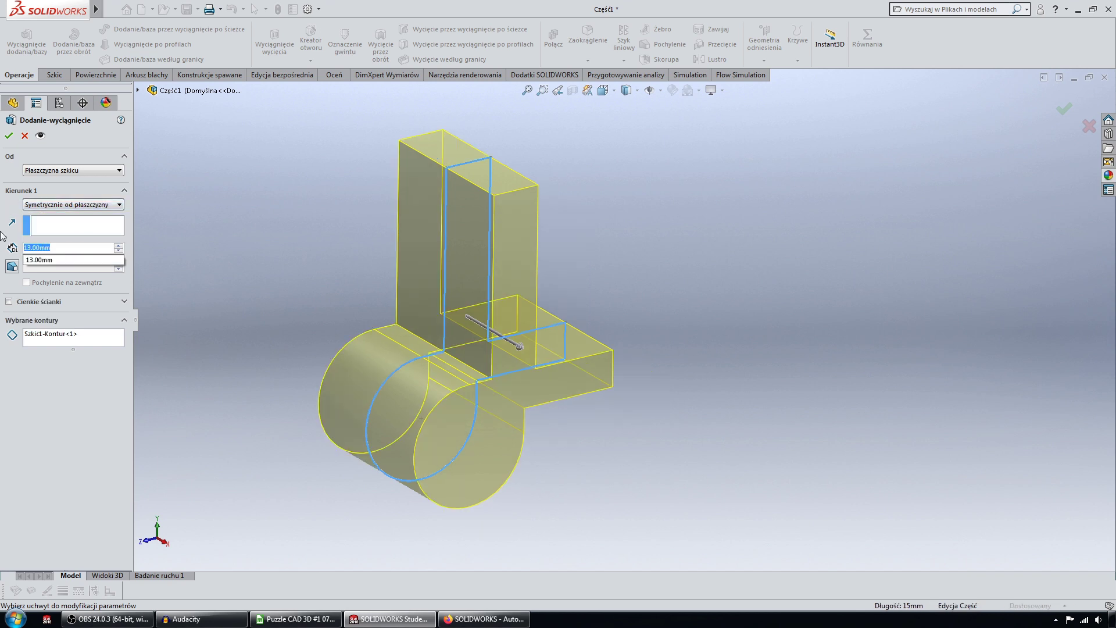
type("40")
key("Return")
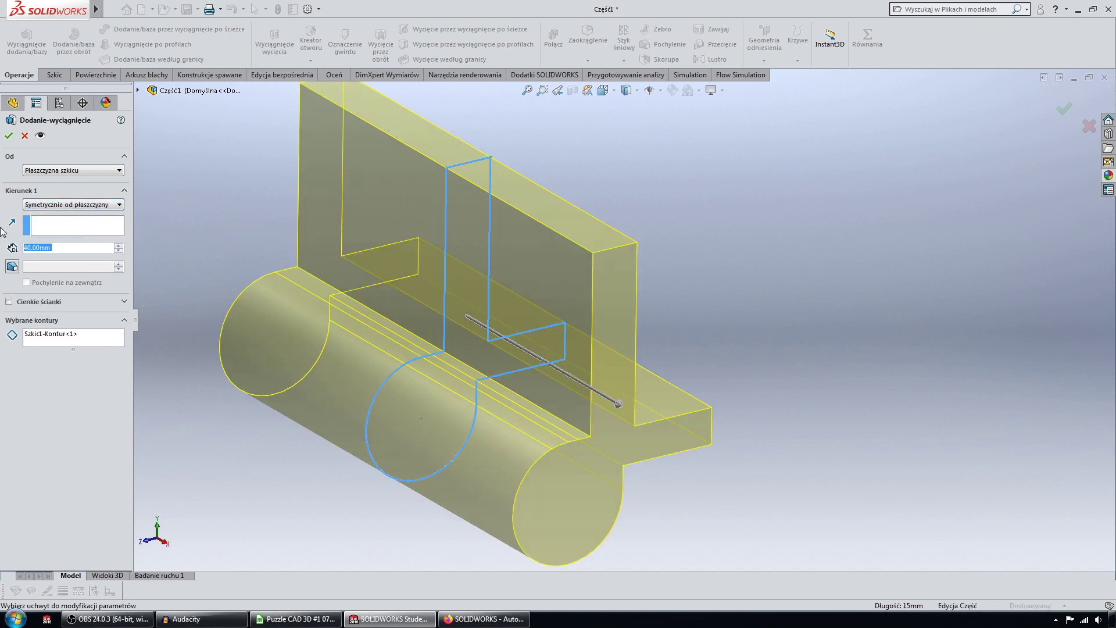
left_click(8, 135)
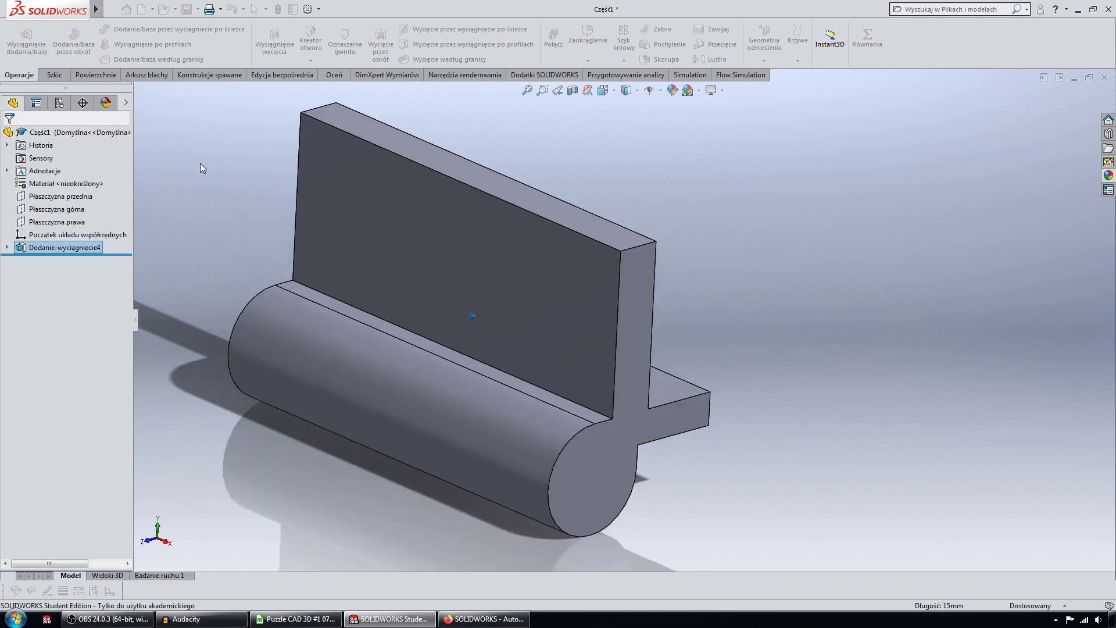
Rotate the model to its end and pick the knuckle's circular end edge.
key("Left")
key("Left")
key("Left")
key("Left")
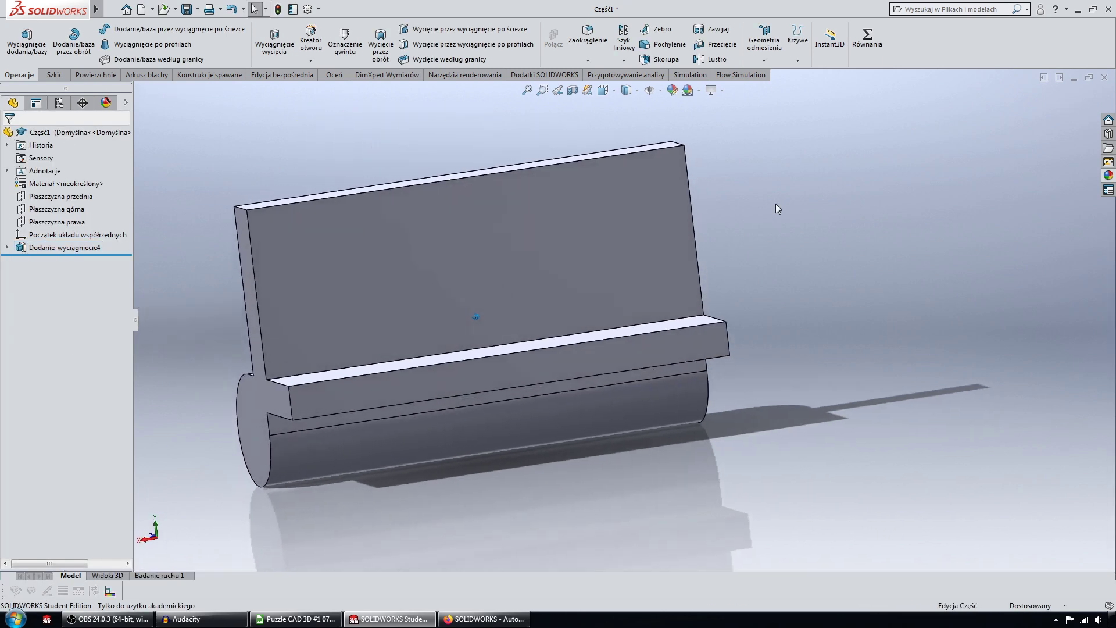
key("Left")
key("Left")
key("Left")
key("Left")
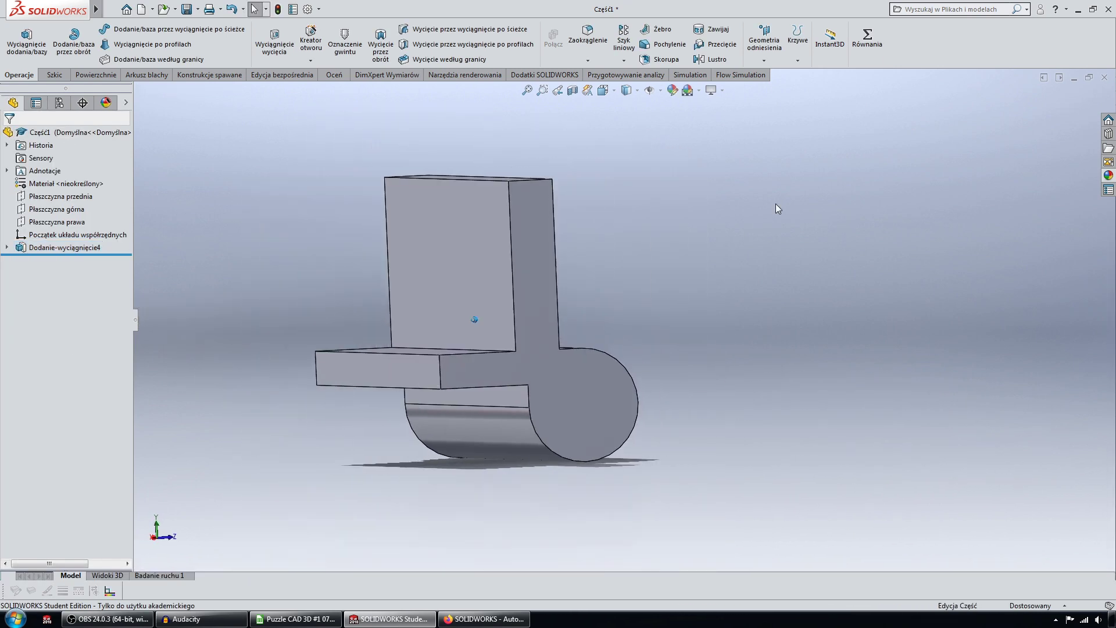
key("Left")
left_click(630, 402)
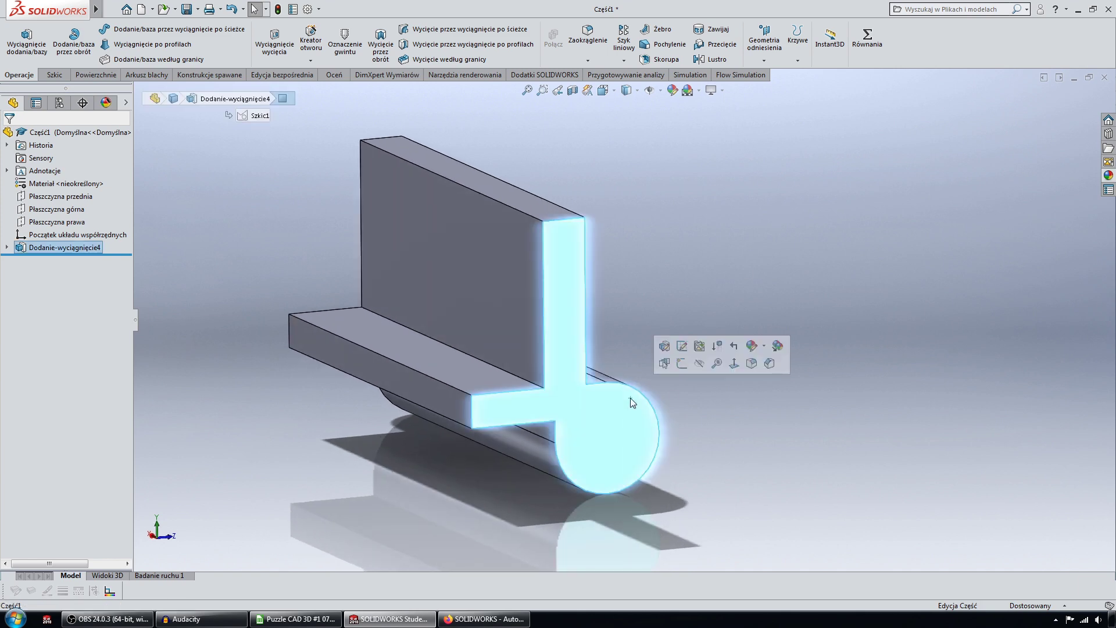
key("Left")
key("Left")
key("Left")
key("Left")
key("Left")
key("Left")
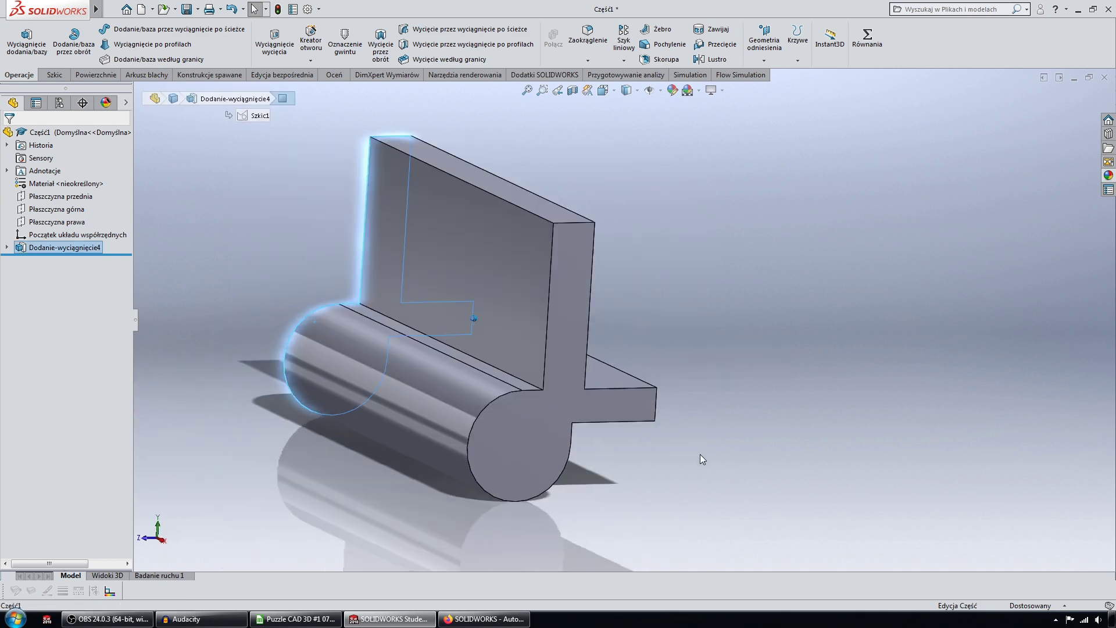
left_click(586, 432)
left_click(458, 413)
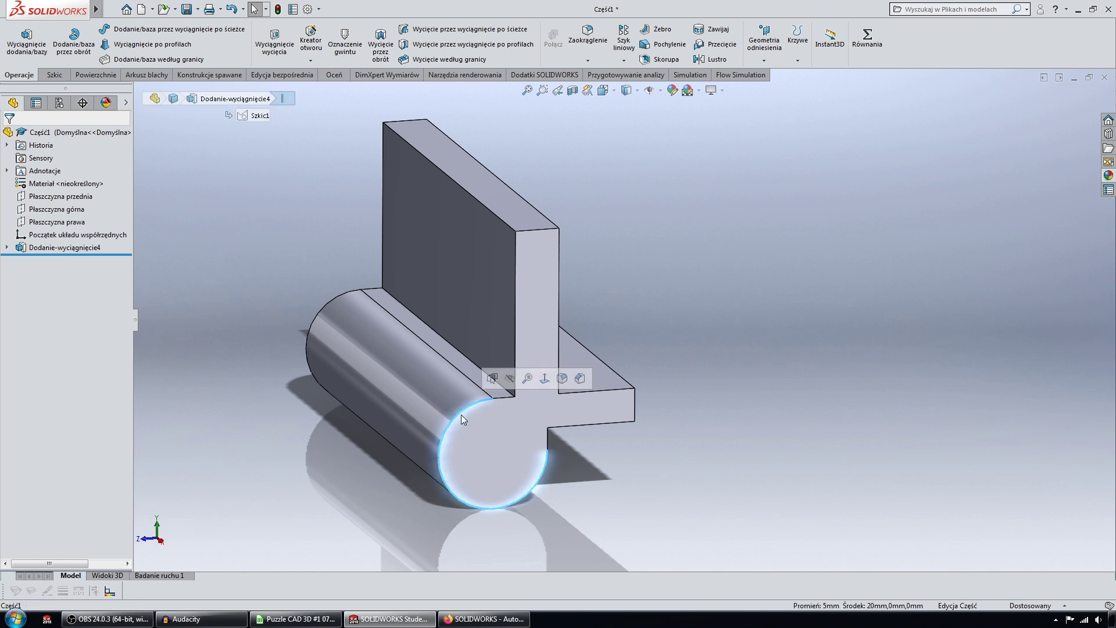
Sketch a 5 mm radius circle at the origin on the knuckle's end face, then inspect it.
left_click(250, 267)
left_click(514, 432)
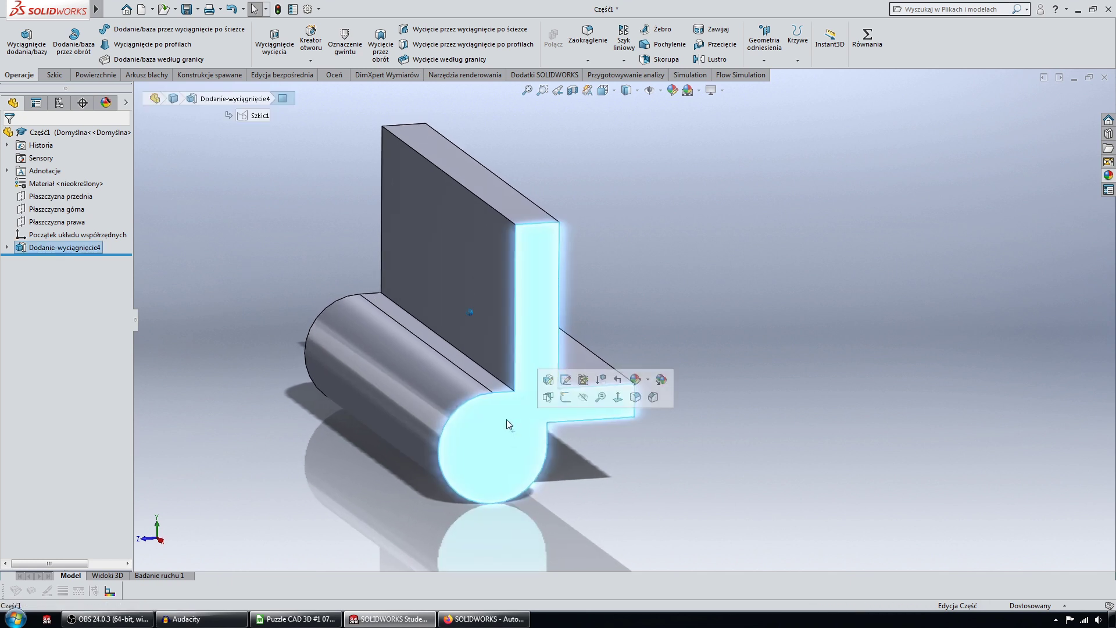
left_click(564, 397)
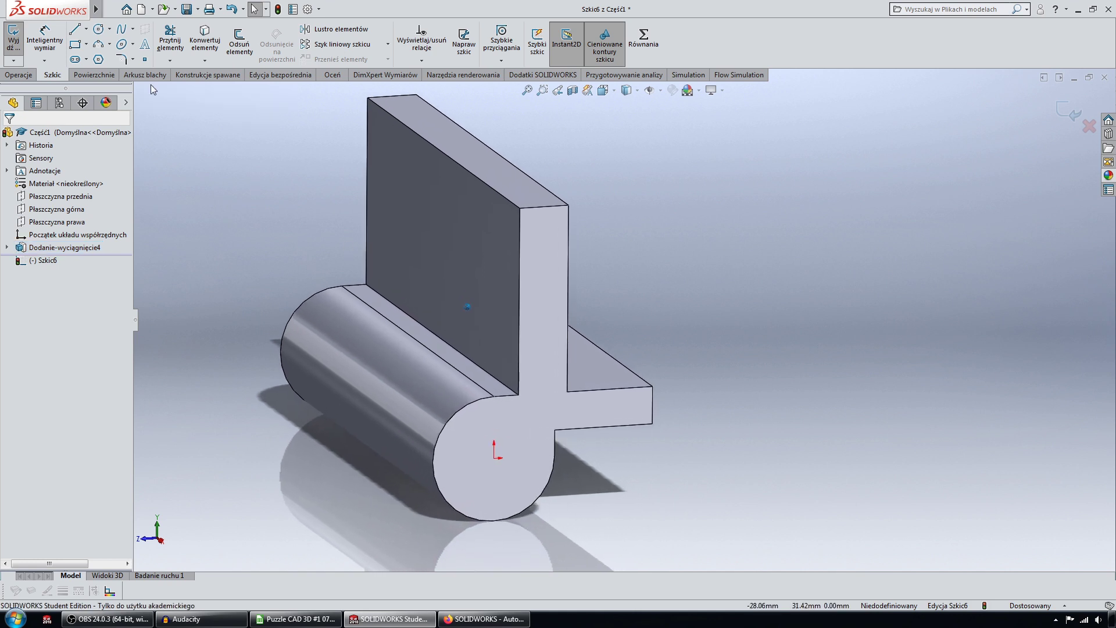
left_click(100, 32)
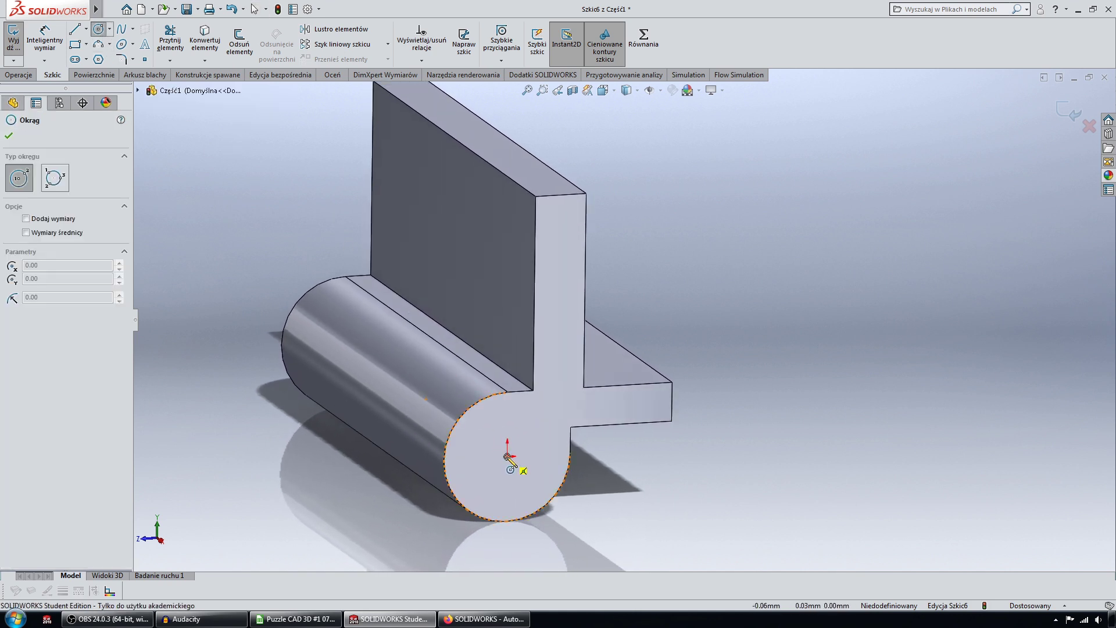
left_click(507, 457)
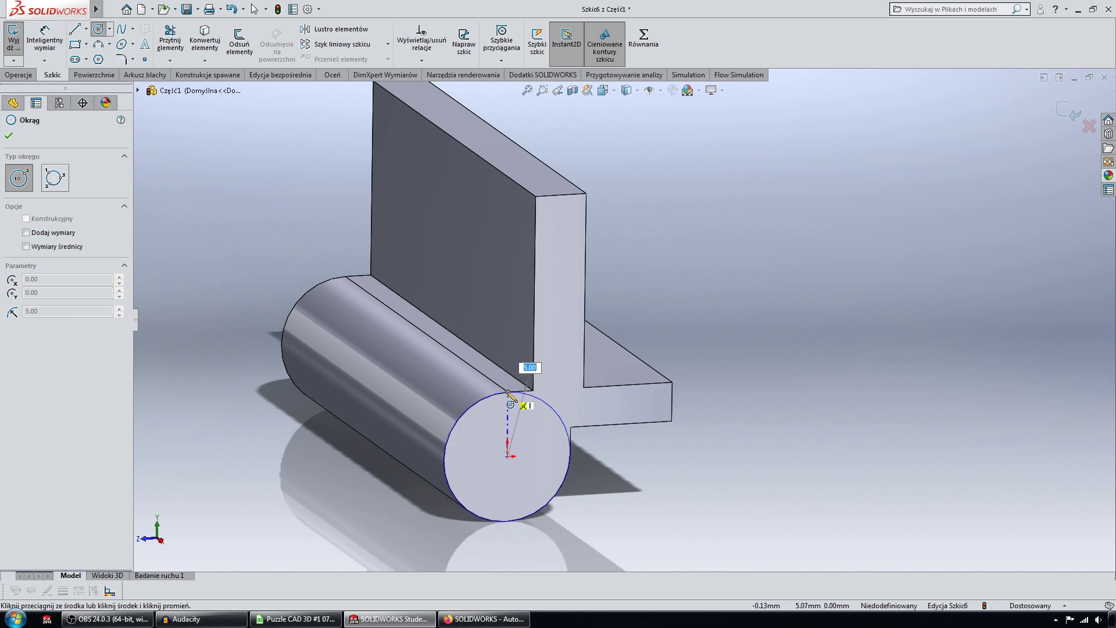
left_click(509, 393)
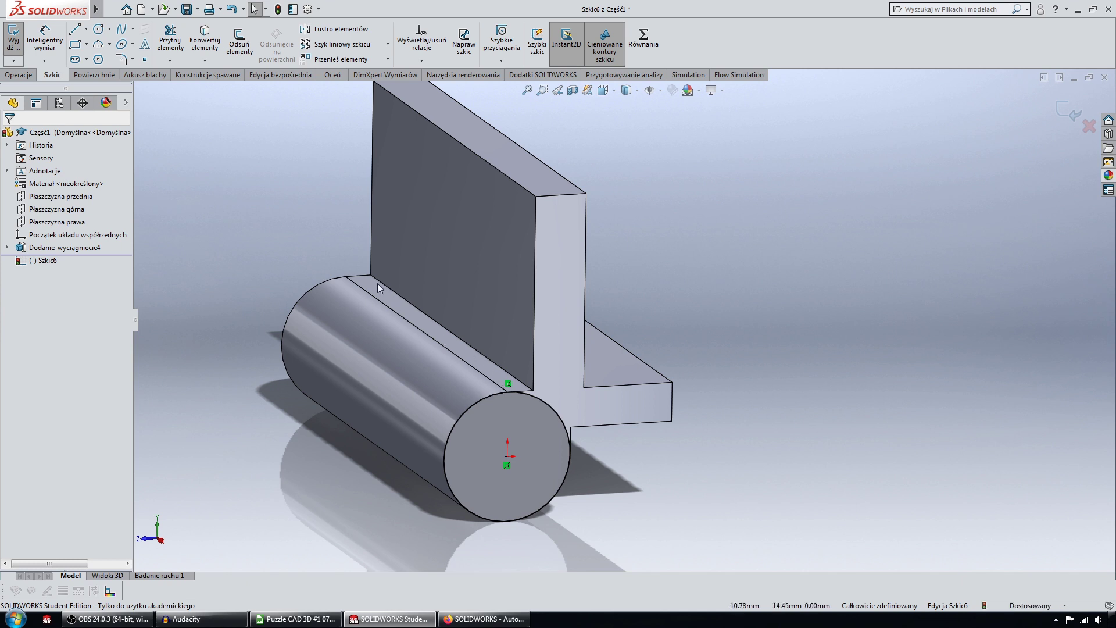
mouse_move(498, 371)
middle_mouse_down()
mouse_move(539, 392)
mouse_move(438, 335)
mouse_move(473, 378)
mouse_move(446, 341)
mouse_move(314, 298)
middle_mouse_up()
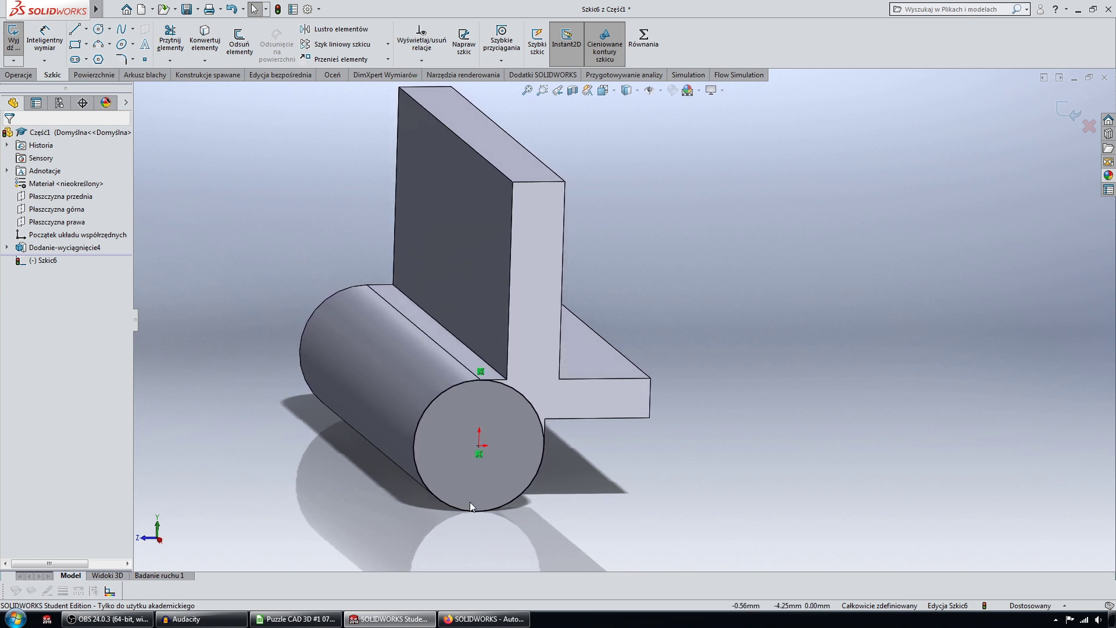
mouse_move(471, 502)
middle_mouse_down()
mouse_move(545, 486)
mouse_move(422, 387)
middle_mouse_up()
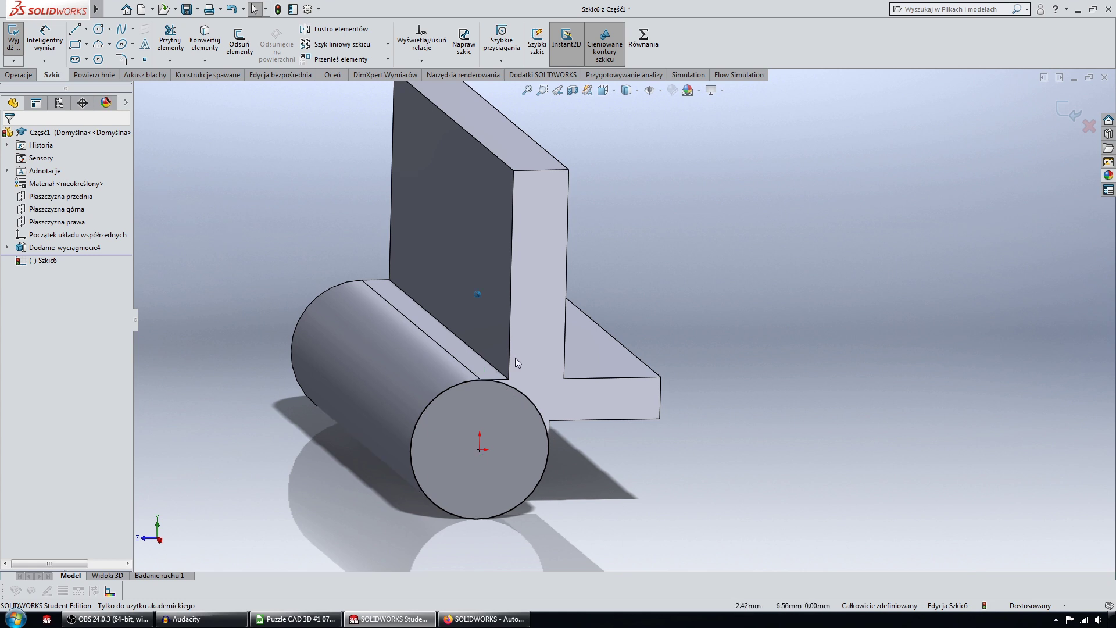
middle_click_drag(515, 358, 426, 315)
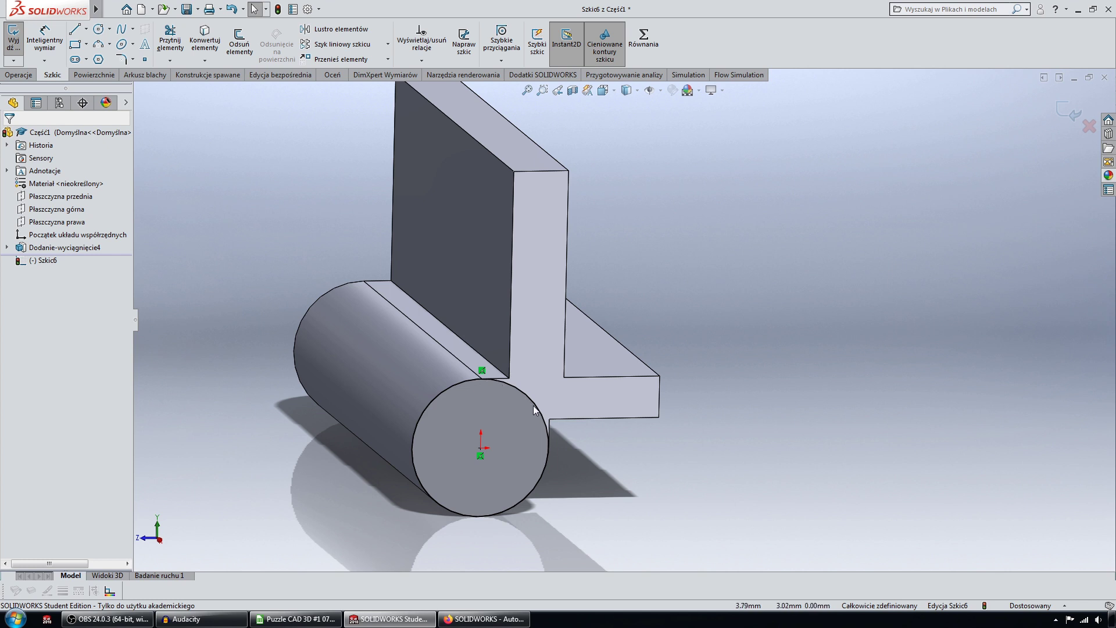
middle_click_drag(432, 376, 438, 406)
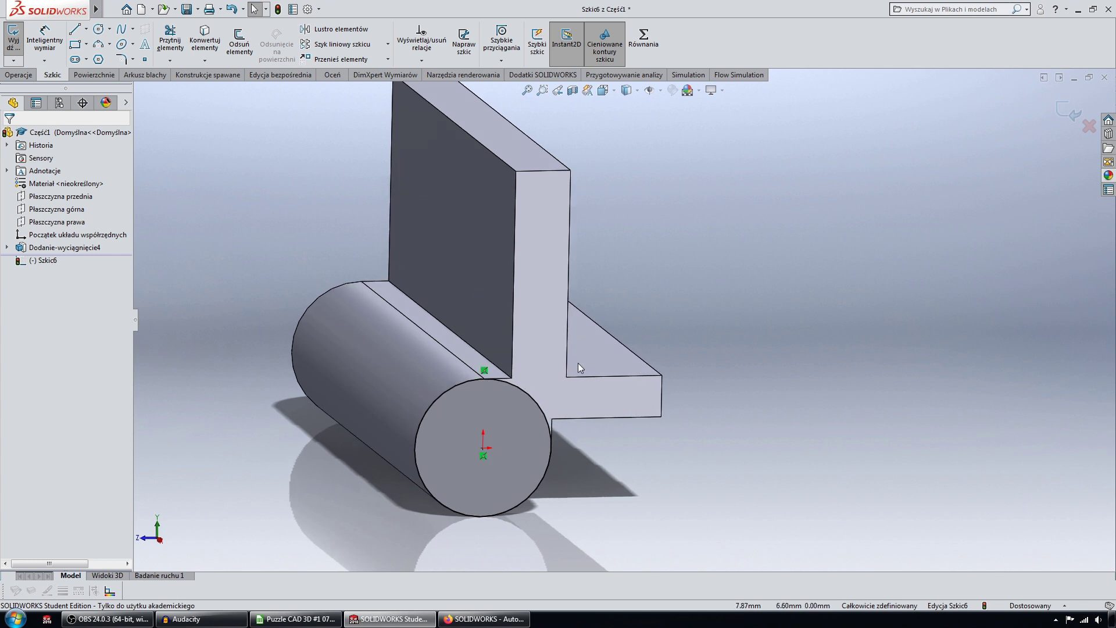
middle_click_drag(577, 368, 845, 192)
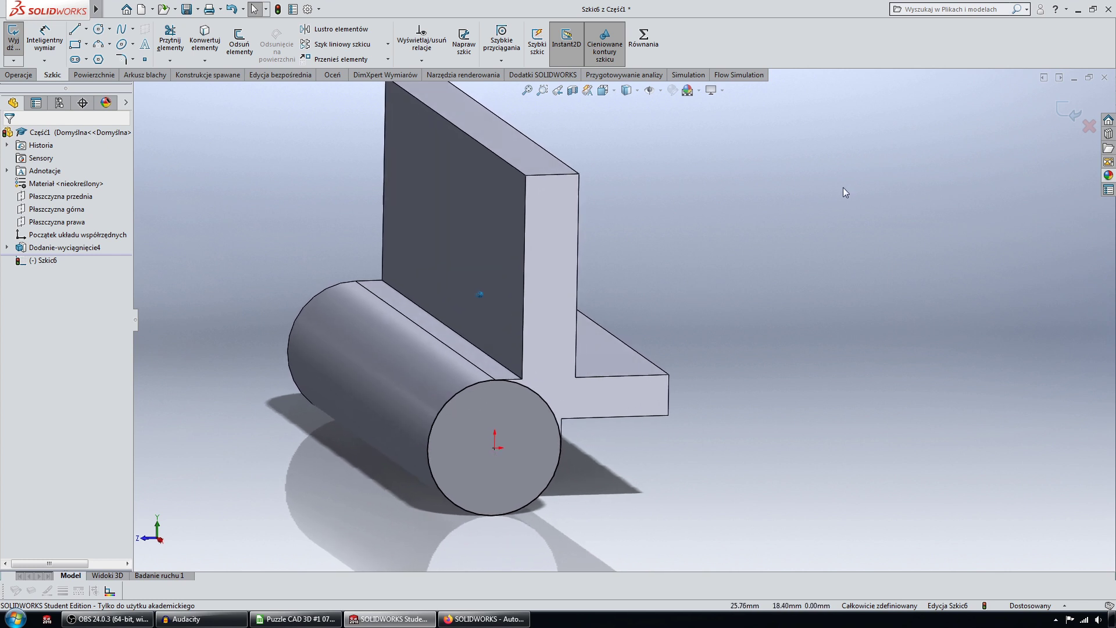
Extrude the circle sketch 8 mm into a short knuckle.
left_click(20, 75)
left_click(26, 40)
middle_click_drag(396, 290, 511, 367)
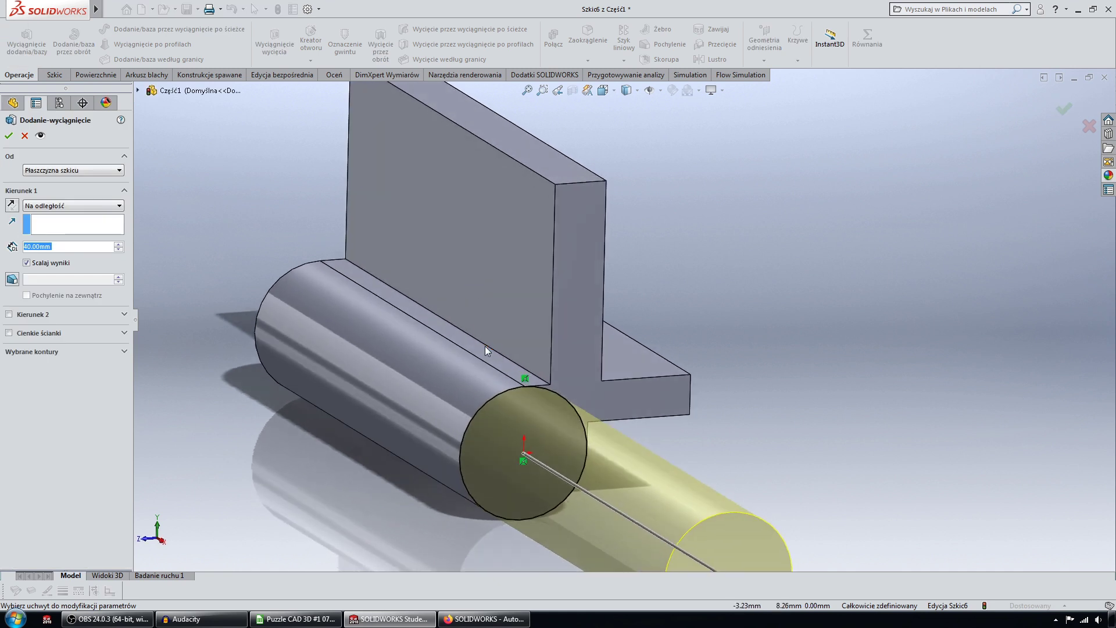
type("8")
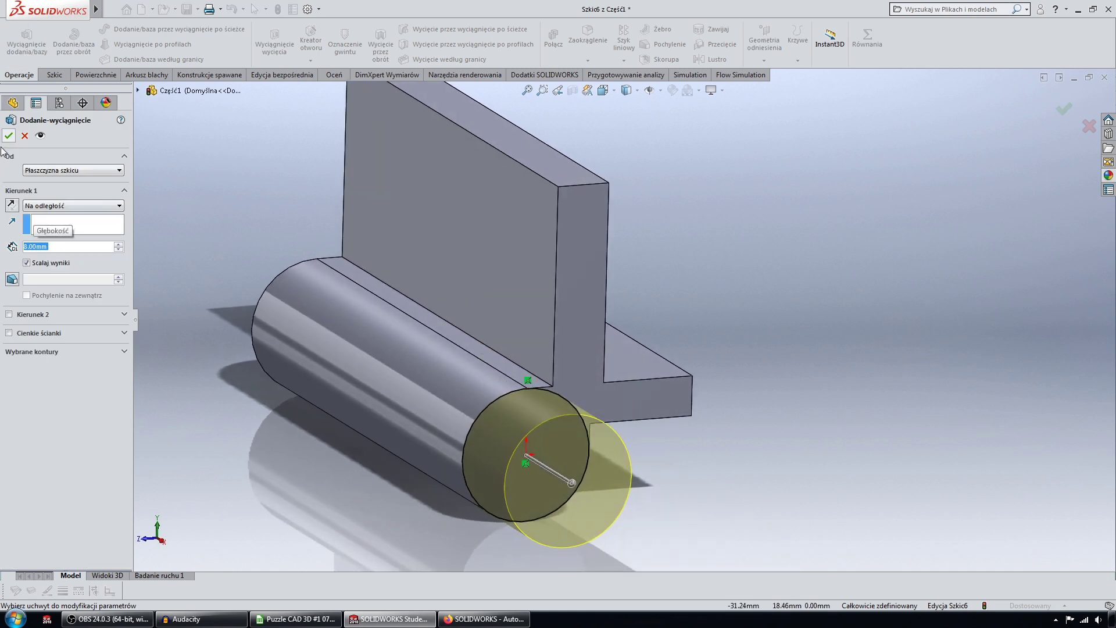
left_click(9, 136)
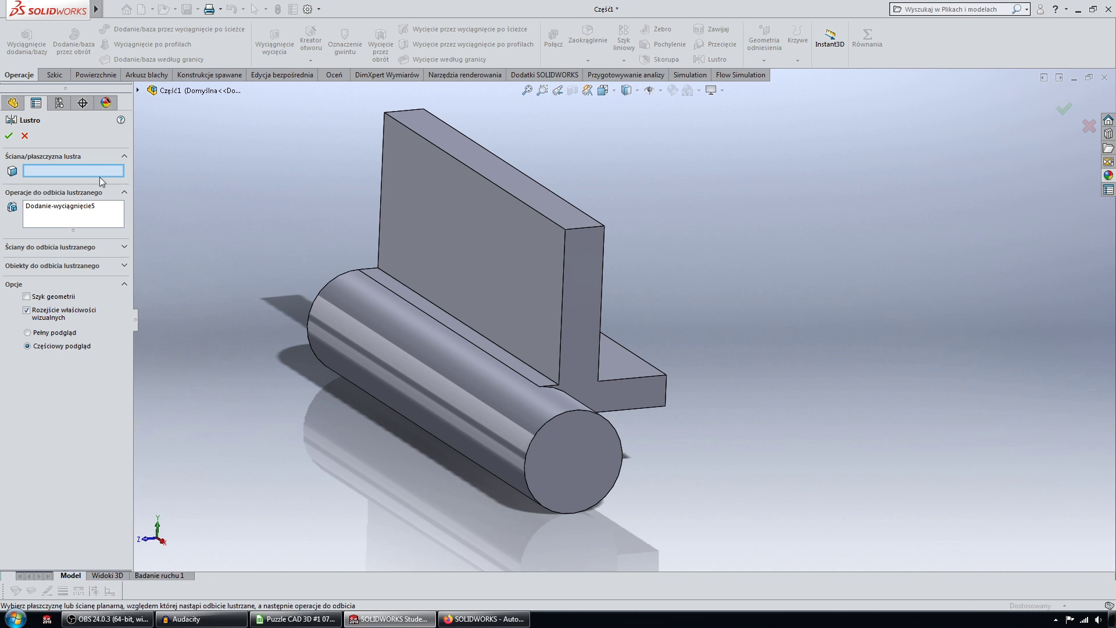
Mirror the short knuckle across the Right Plane (Płaszczyzna prawa) as Lustro2.
left_click(138, 91)
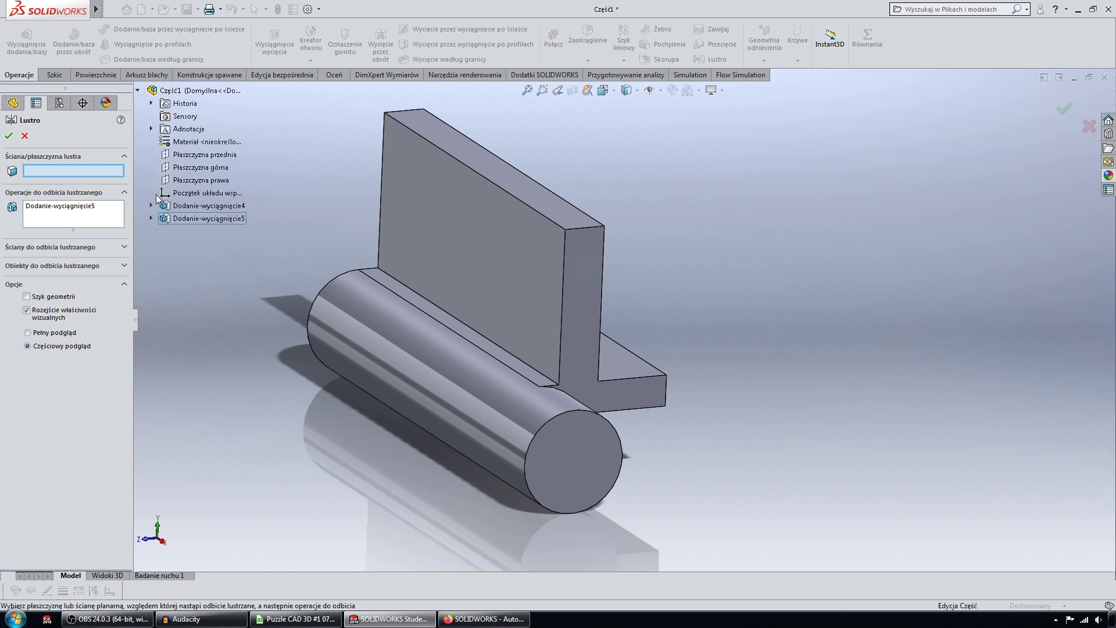
left_click(181, 181)
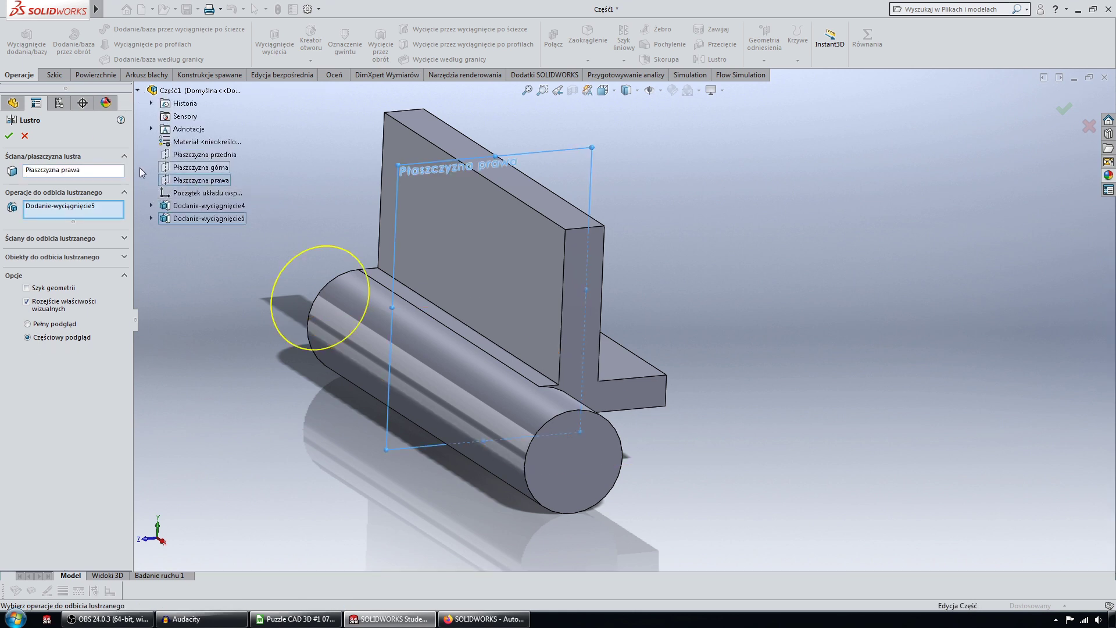
left_click(9, 137)
middle_click_drag(502, 312, 536, 236)
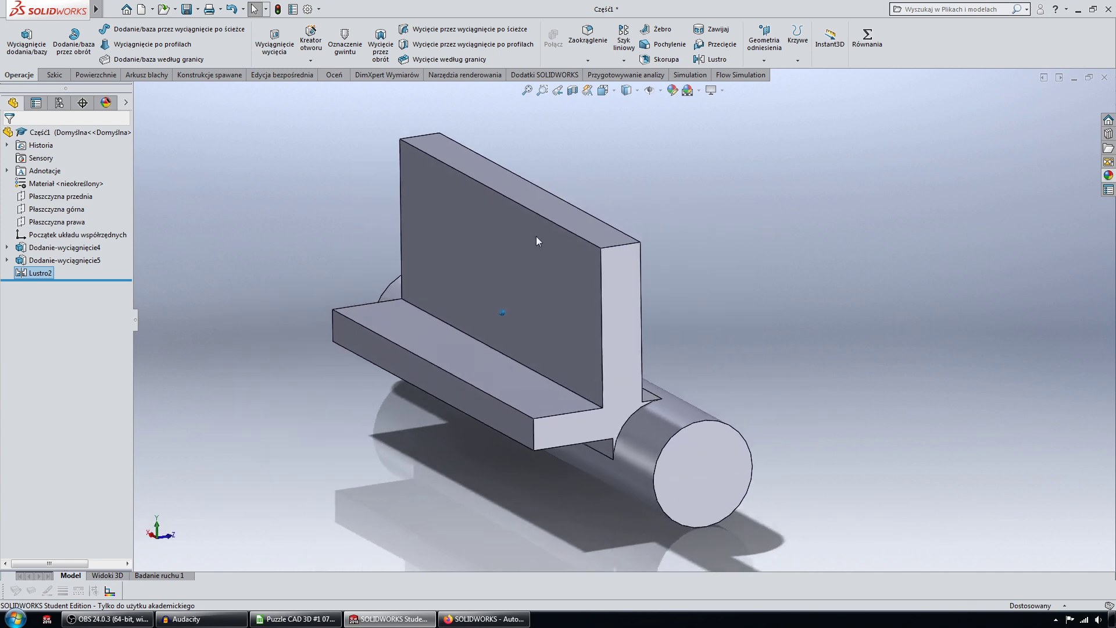
key("Left")
key("Left")
key("Left")
key("Left")
key("Left")
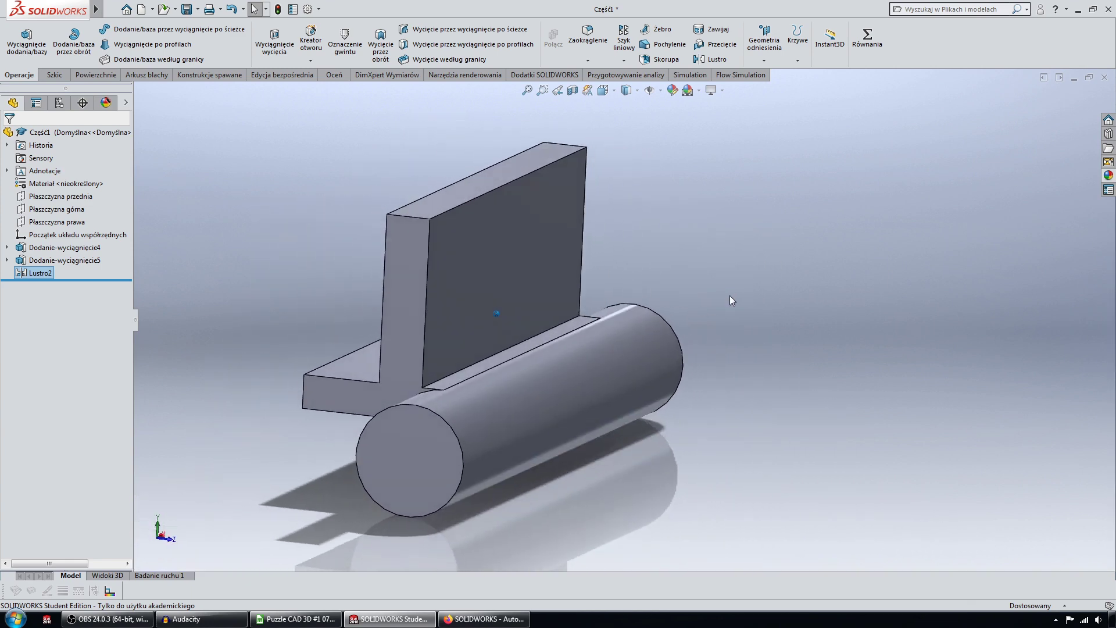
key("Left")
key("Left")
key("alt+Right")
key("alt+Right")
key("Down")
key("Down")
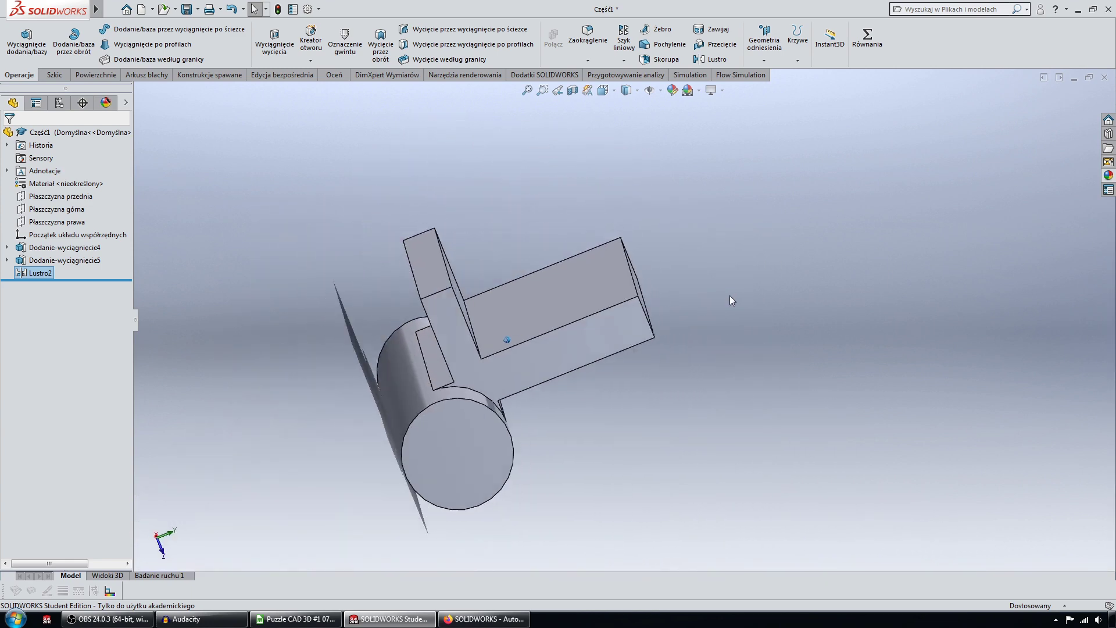
key("Down")
key("Down")
key("Left")
key("Left")
key("Left")
key("Up")
key("Up")
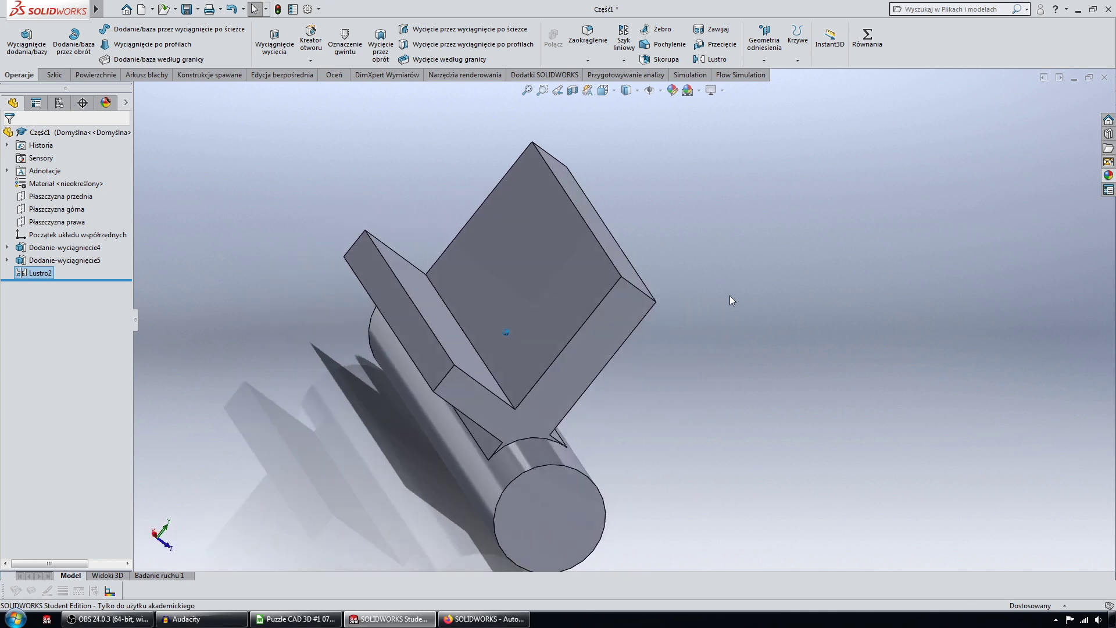
key("Down")
key("Up")
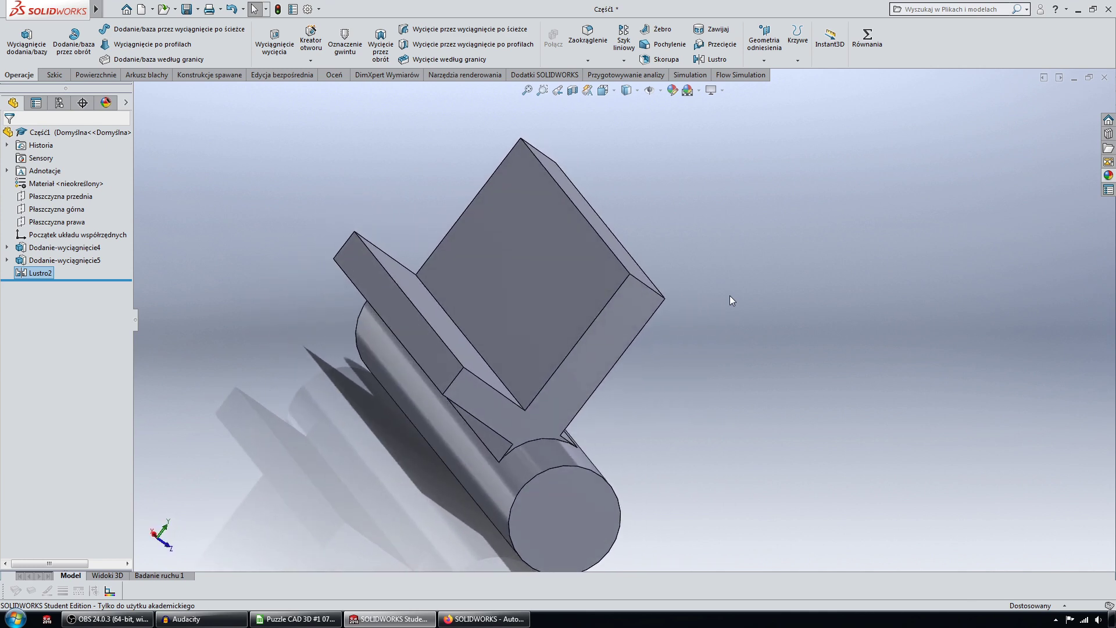
key("Left")
key("Left")
key("Left")
key("Left")
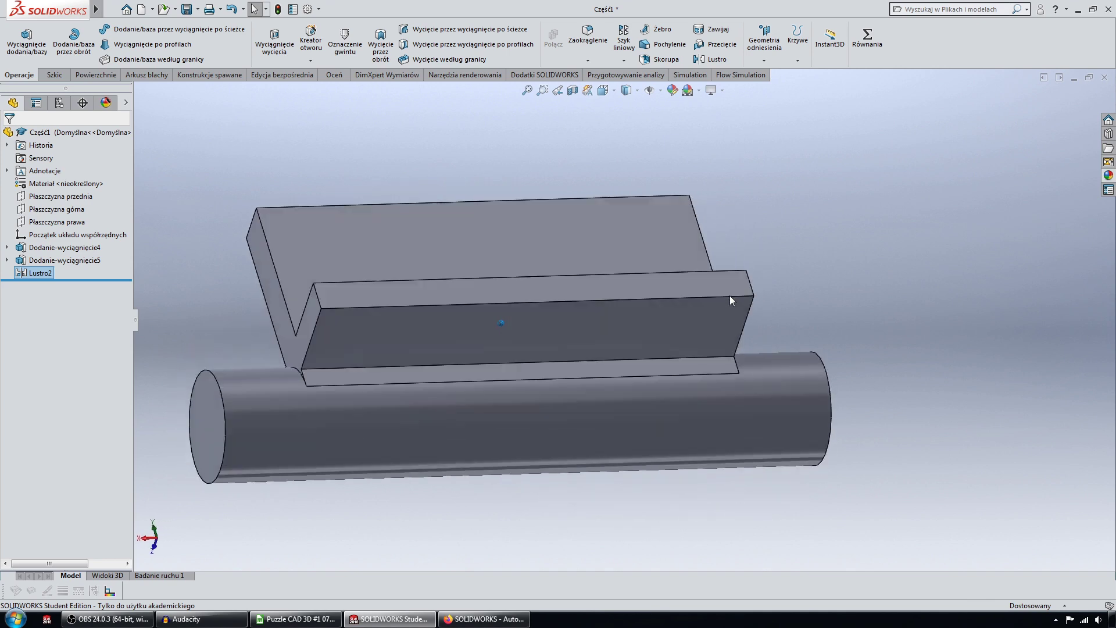
key("Left")
key("Left")
key("Up")
key("Right")
key("Down")
key("Down")
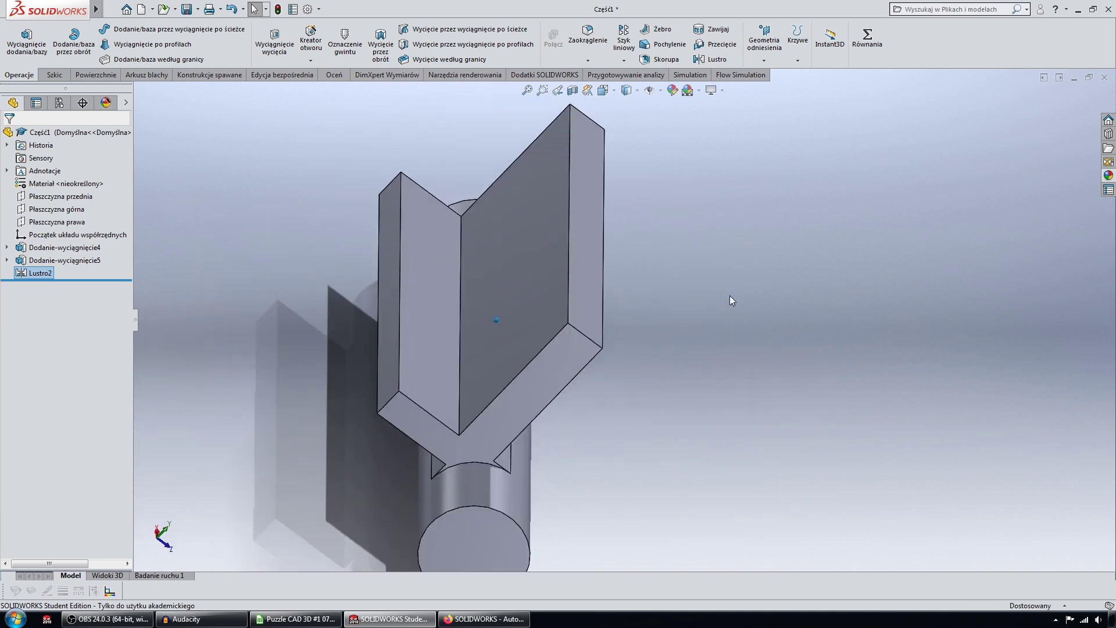
key("Down")
key("Down")
key("Down")
key("Down")
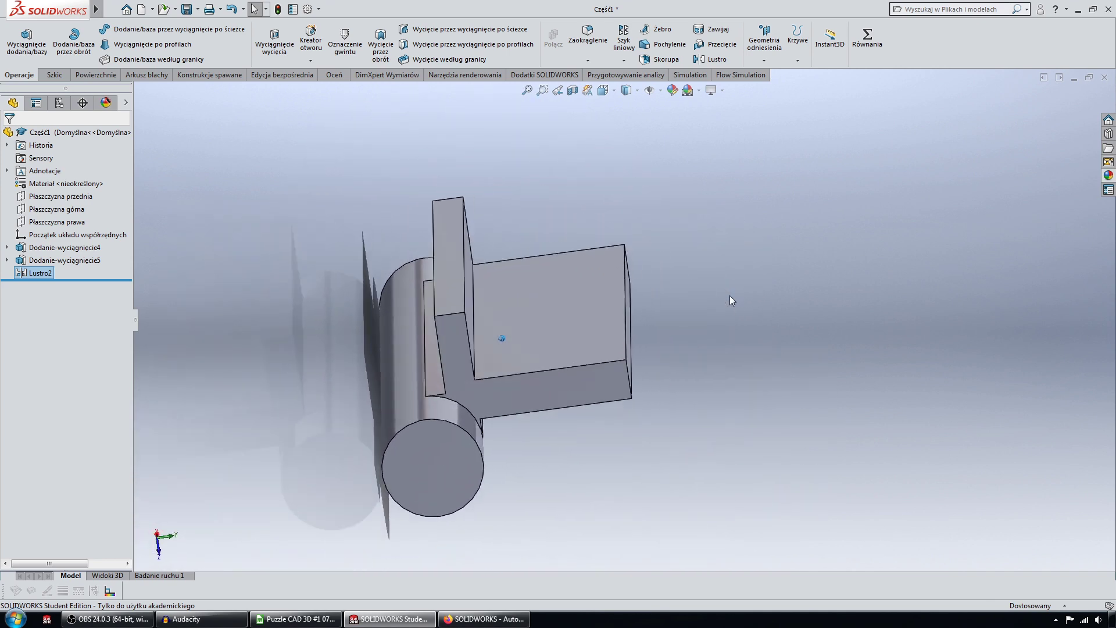
key("Left")
key("Down")
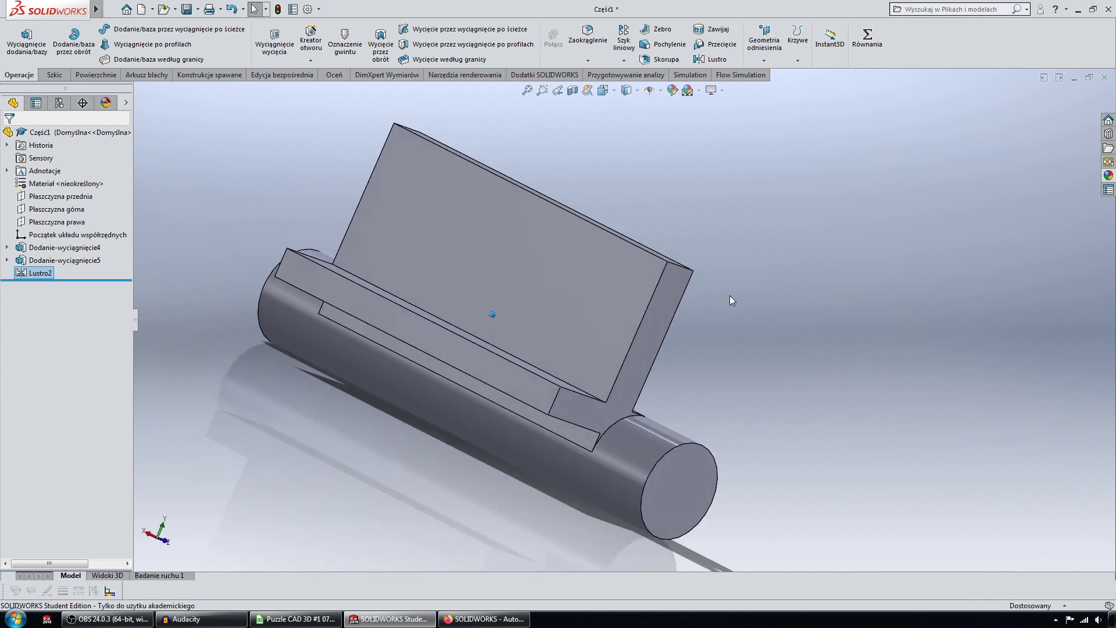
key("Up")
key("Up")
key("Right")
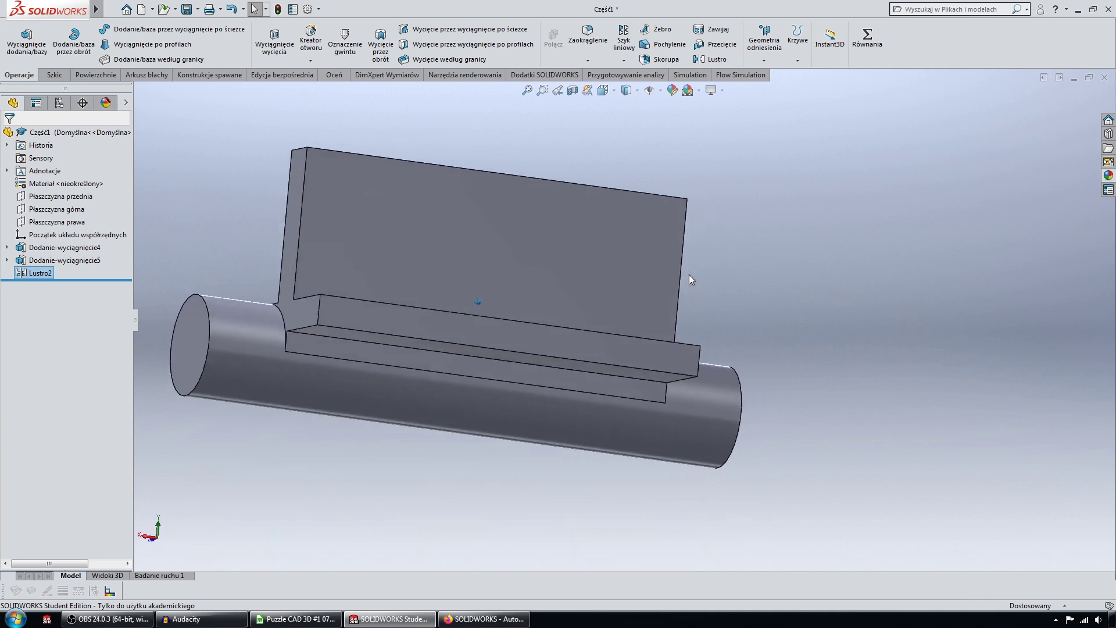
key("Down")
mouse_move(689, 275)
middle_mouse_down()
mouse_move(444, 298)
mouse_move(336, 323)
mouse_move(592, 435)
mouse_move(490, 341)
mouse_move(636, 452)
middle_mouse_up()
left_click(631, 427)
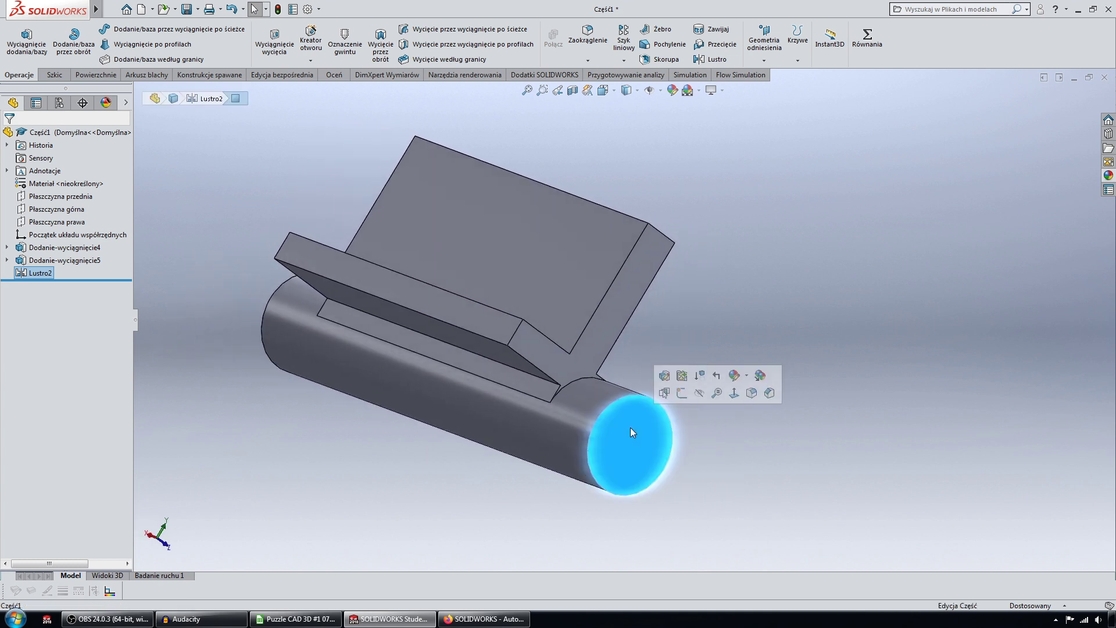
left_click(741, 487)
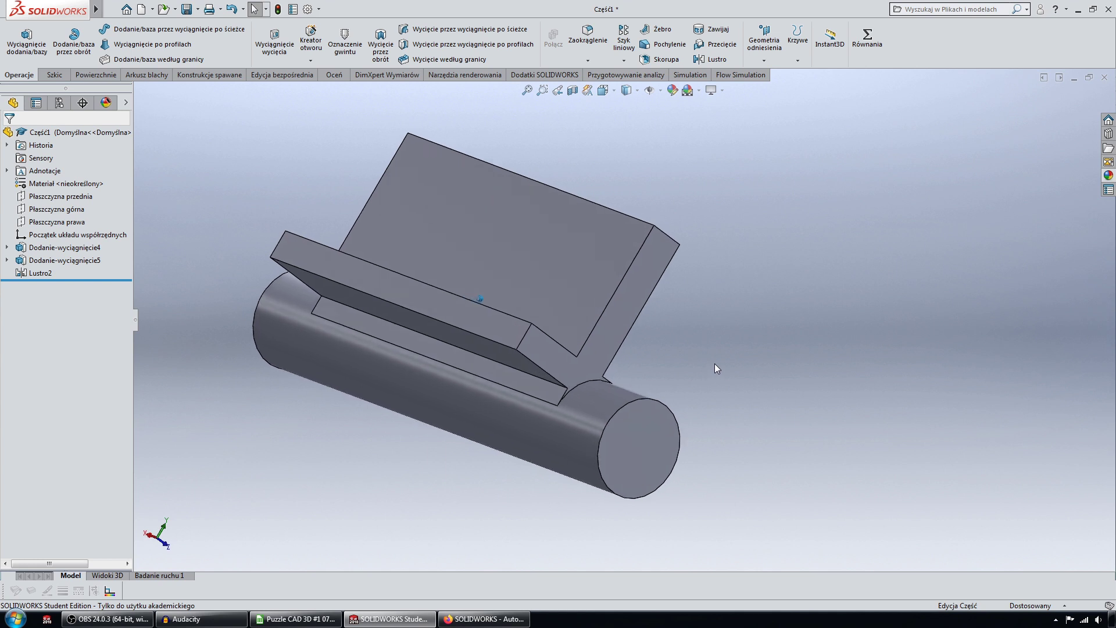
mouse_move(714, 365)
middle_mouse_down()
mouse_move(714, 346)
mouse_move(735, 369)
mouse_move(720, 403)
middle_mouse_up()
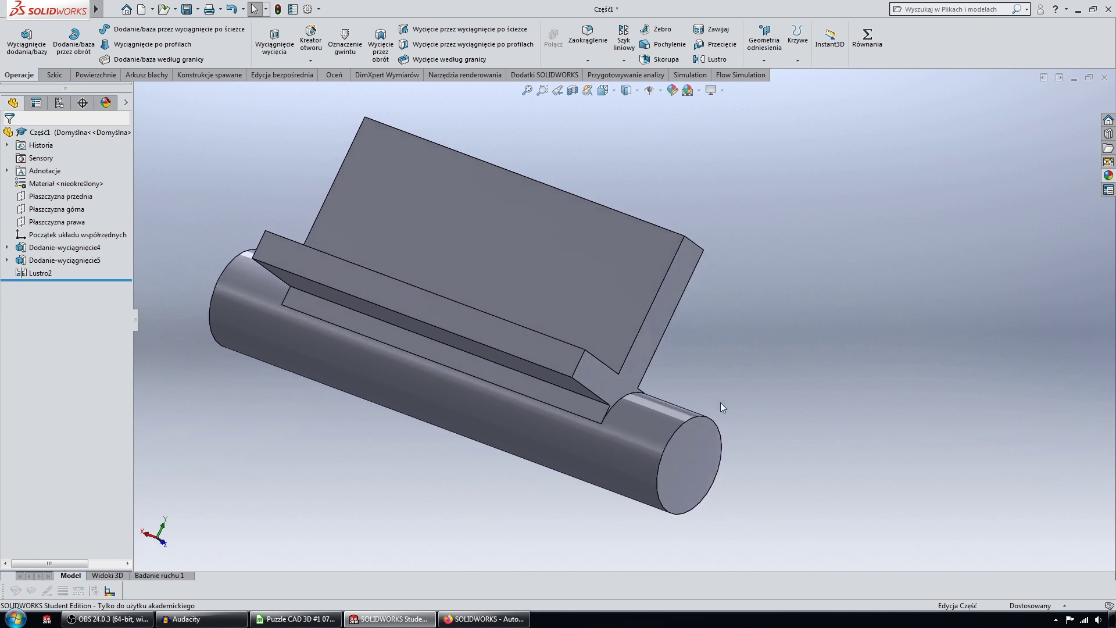
left_click(699, 434)
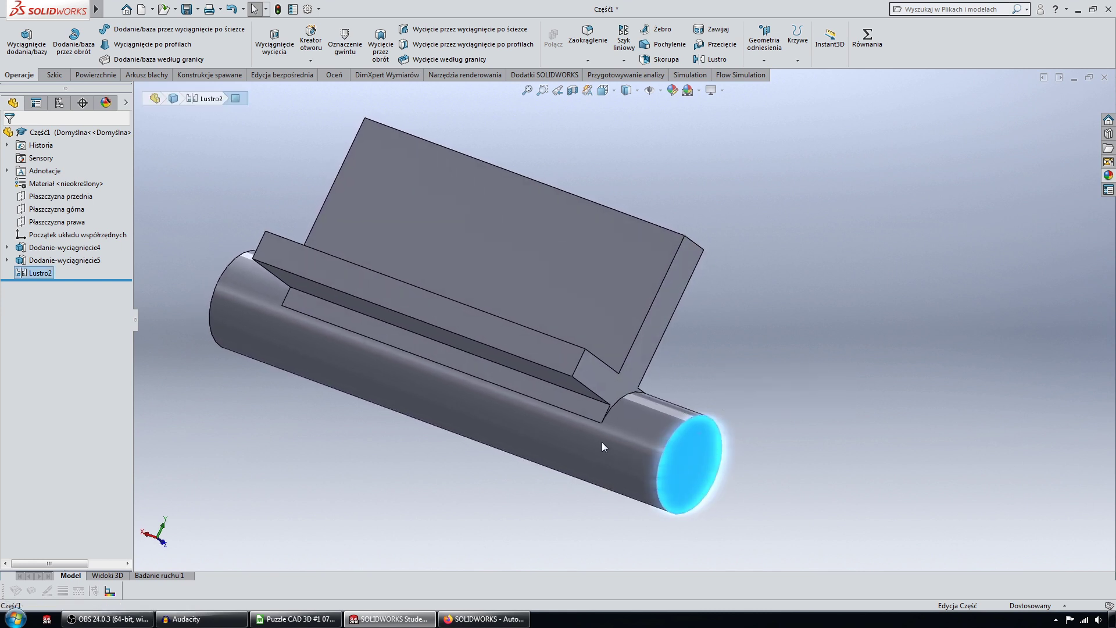
left_click(184, 251)
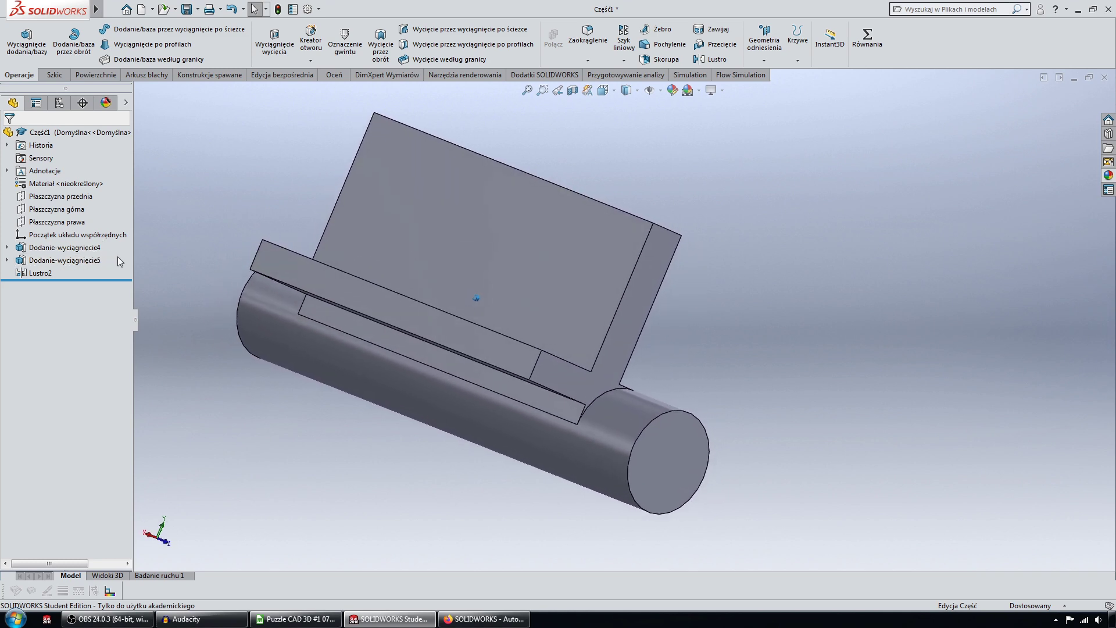
left_click(7, 247)
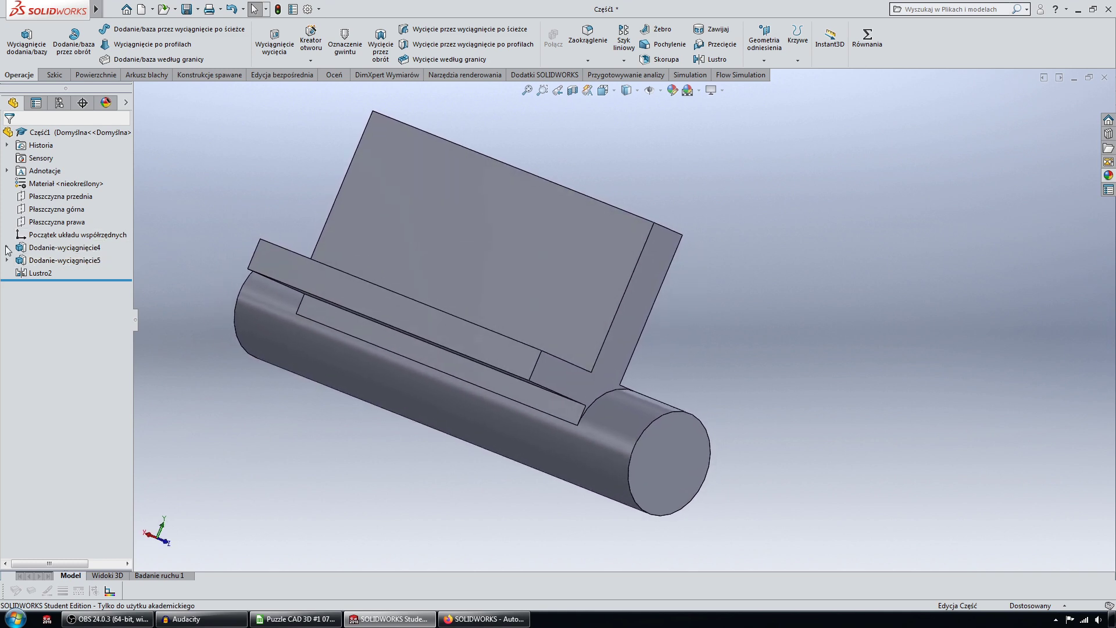
left_click(41, 262)
In Szkic1, add a Ø4 mm circle at the knuckle arc's centre, then exit the sketch.
left_click(59, 227)
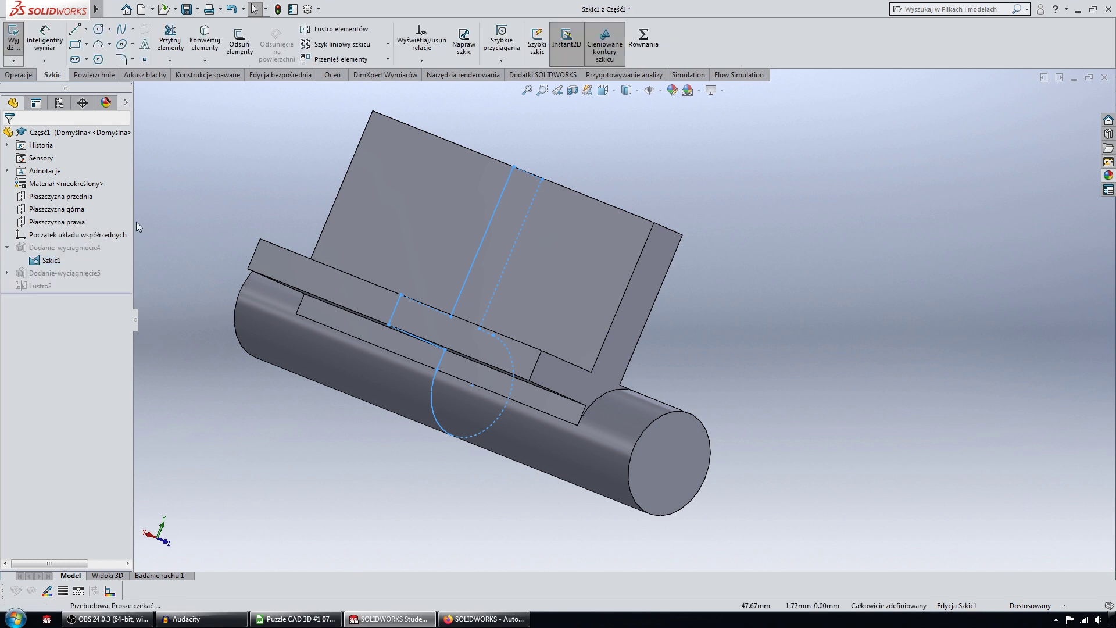
left_click(100, 33)
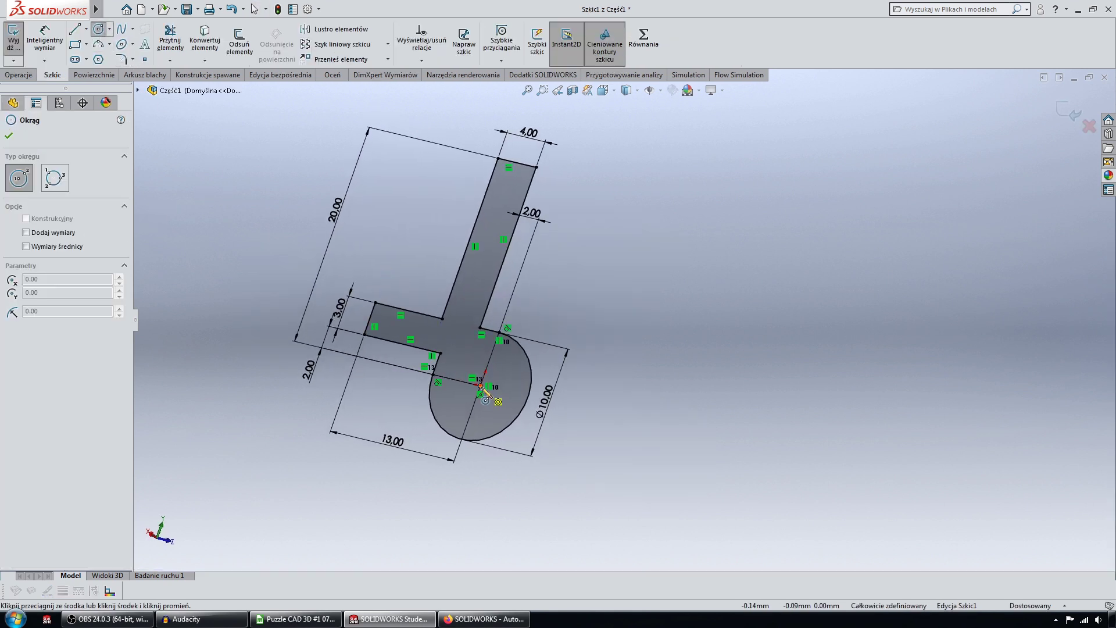
left_click(508, 384)
middle_click_drag(507, 384, 433, 378)
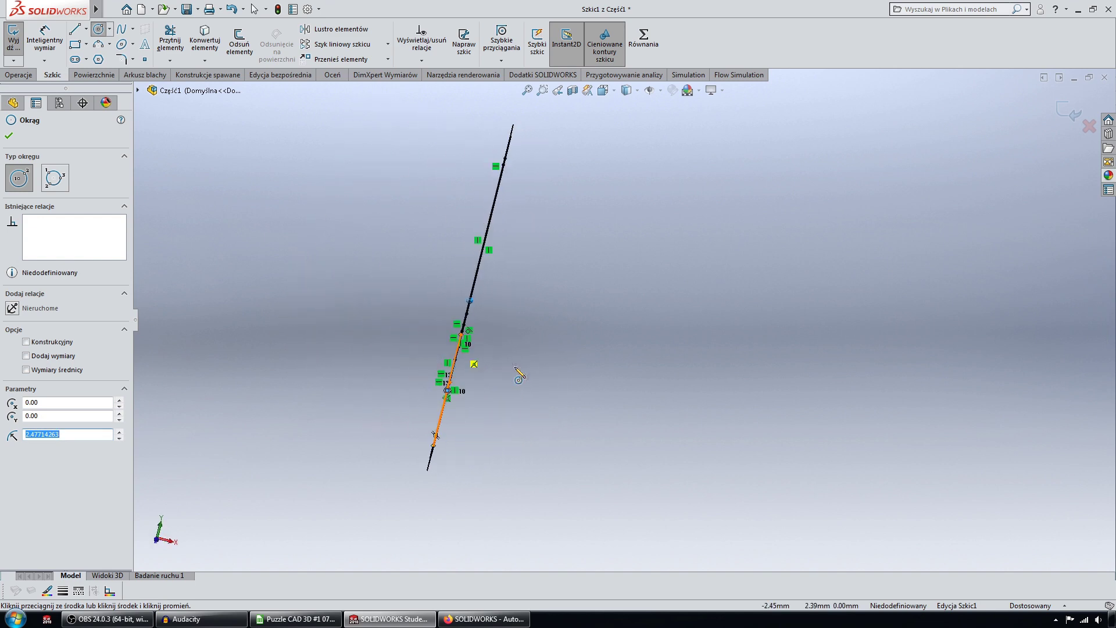
scroll(433, 378, "down", 2)
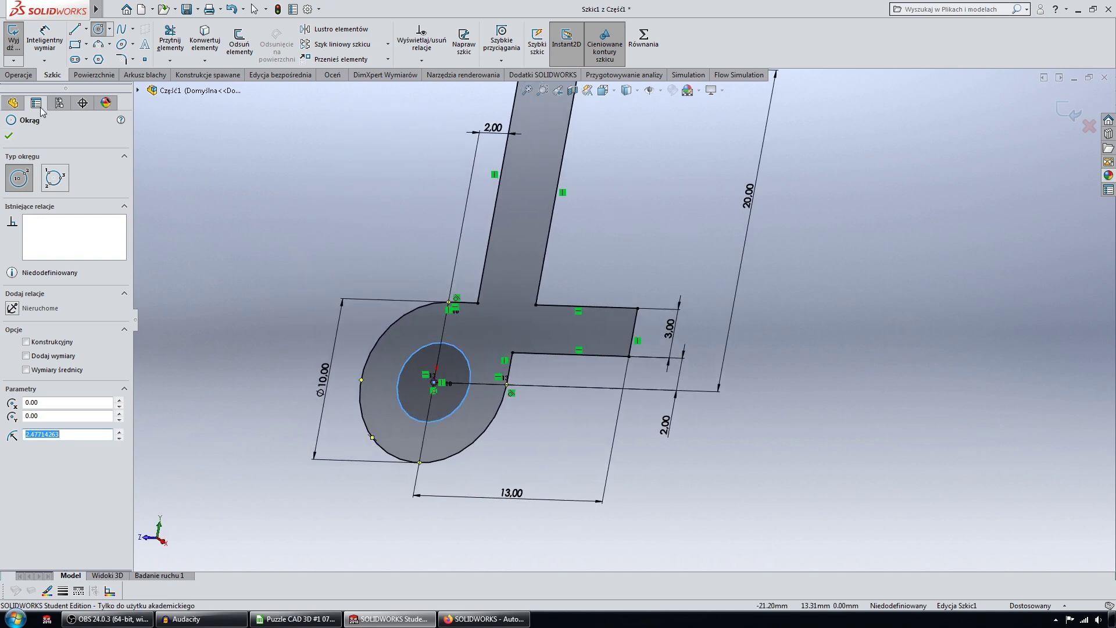
left_click(45, 40)
left_click(420, 347)
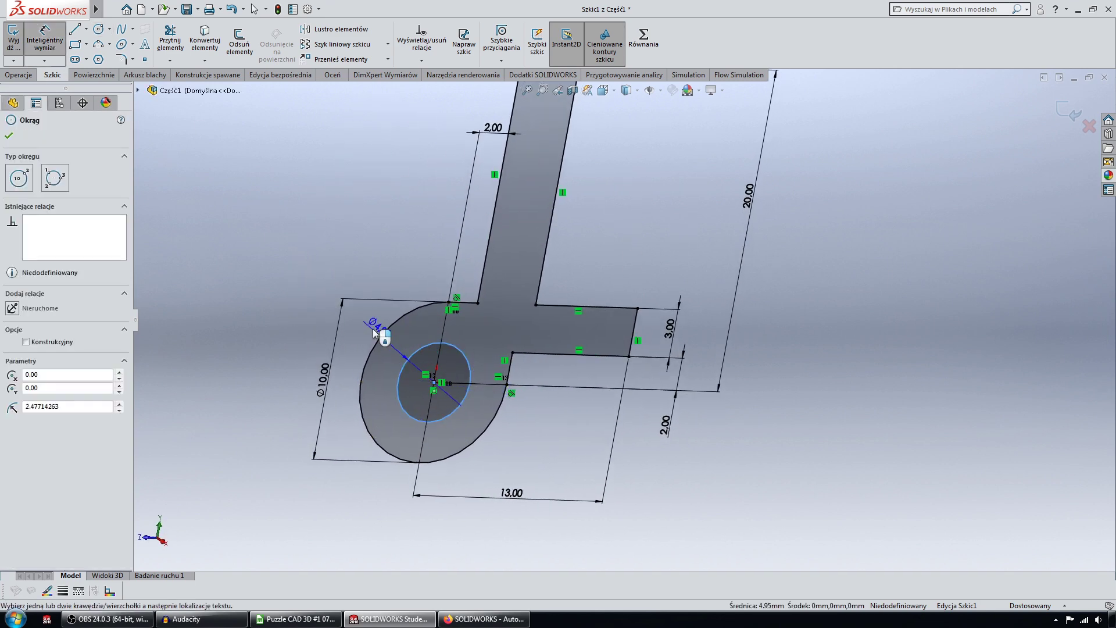
left_click(371, 329)
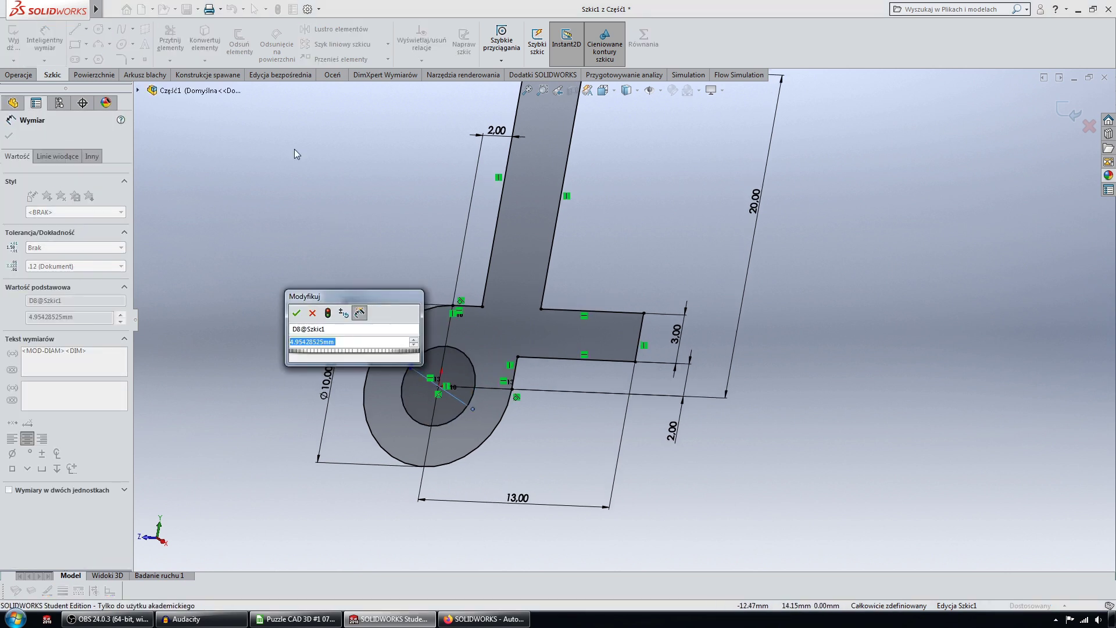
type("4")
key("Return")
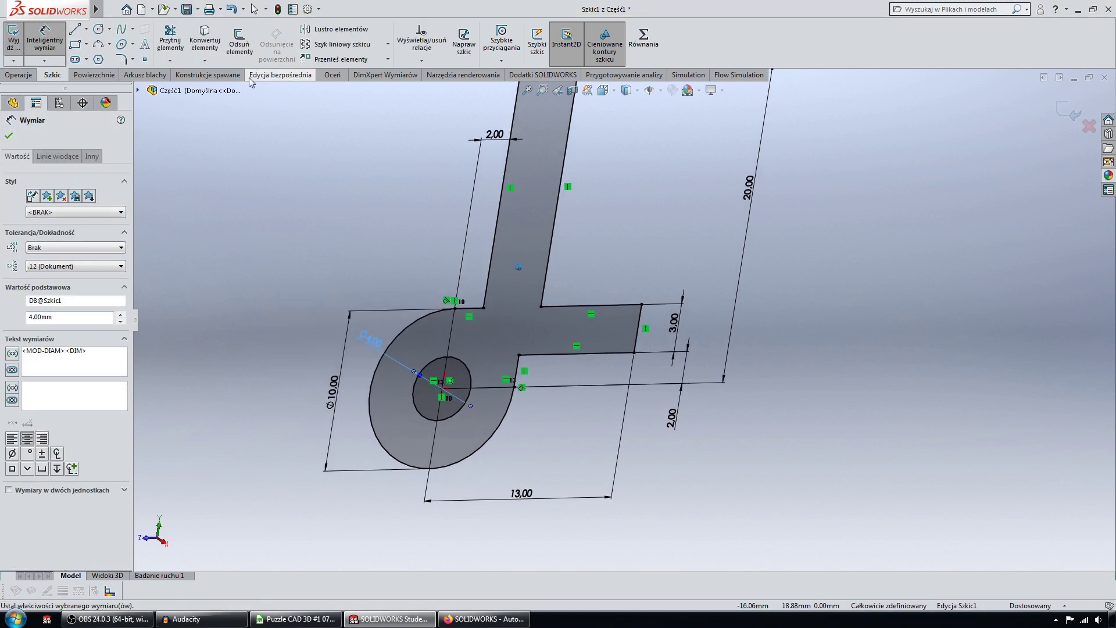
left_click(9, 136)
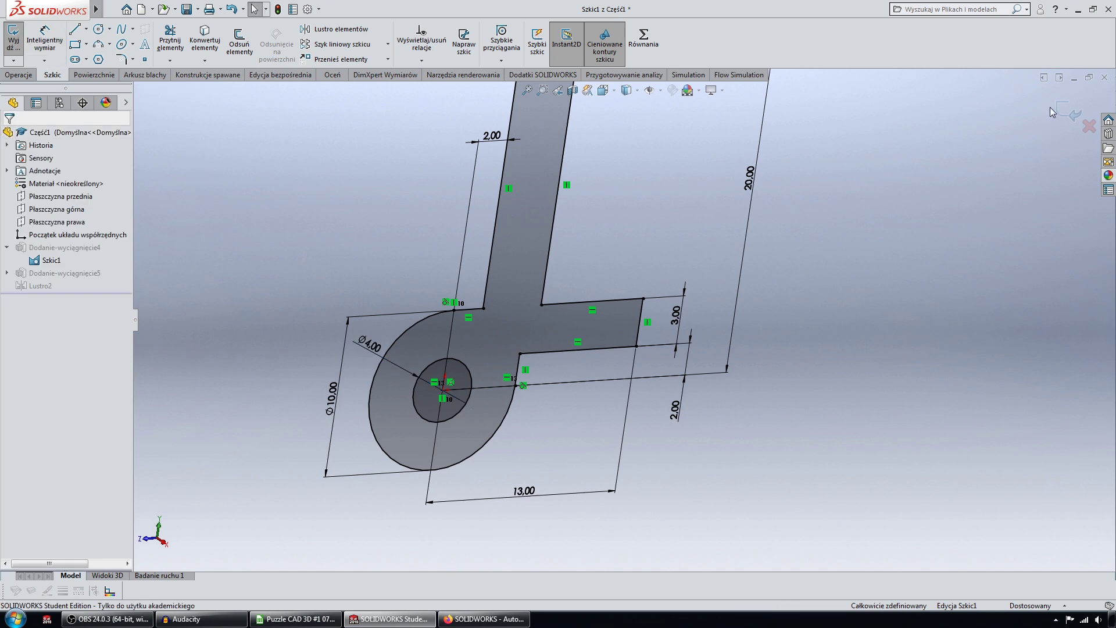
left_click(1065, 110)
key("Left")
key("Left")
key("Left")
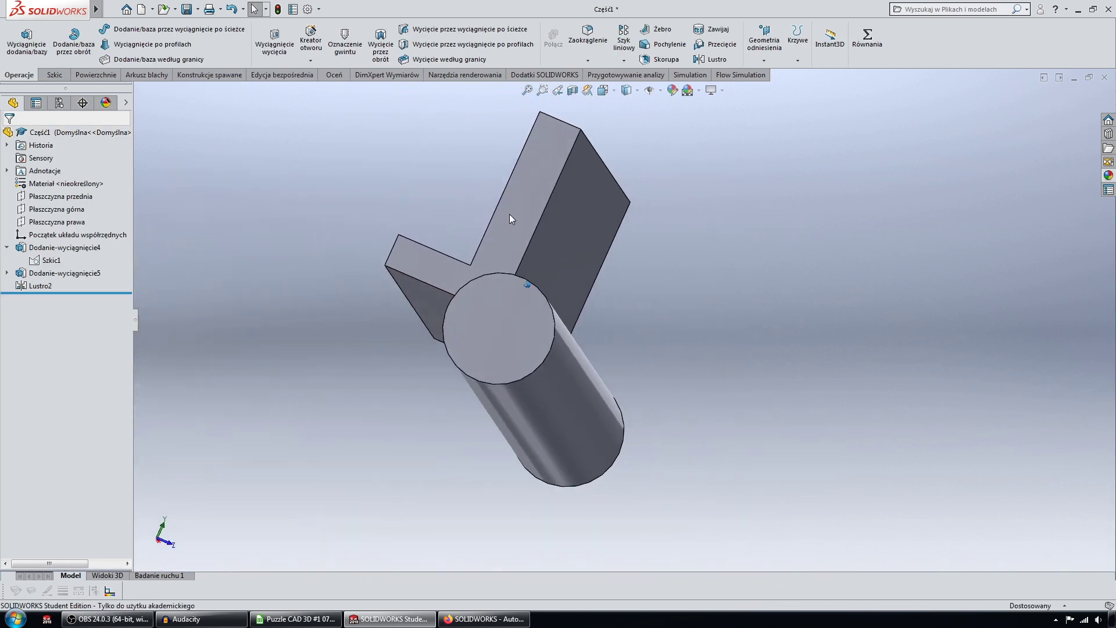
key("Left")
key("Left")
key("Left")
key("Left")
key("Left")
key("Left")
key("Left")
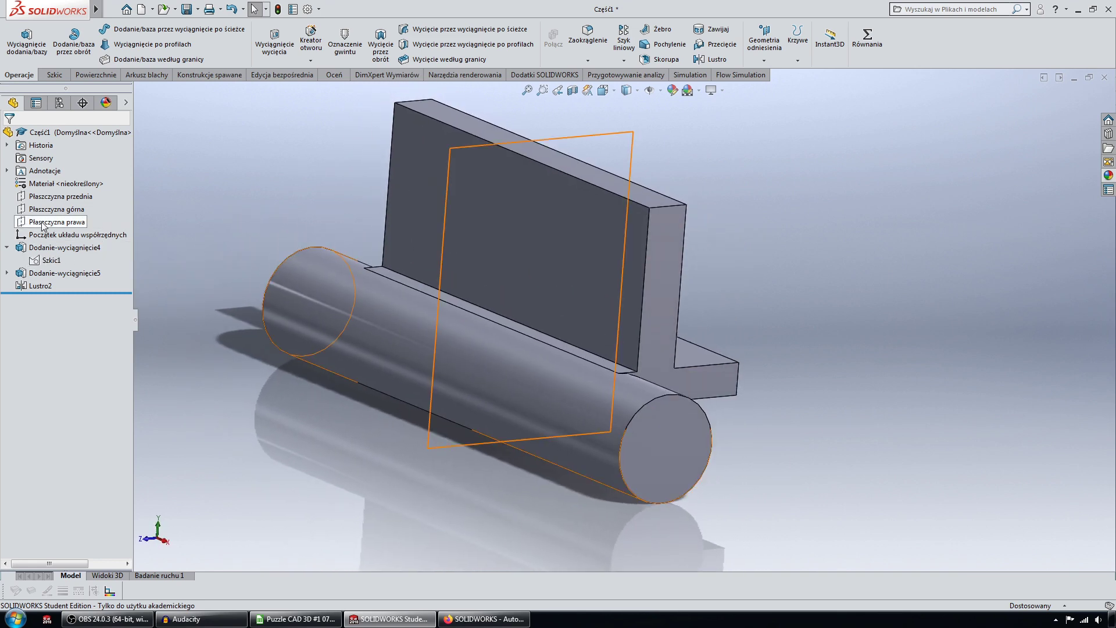
left_click(56, 222)
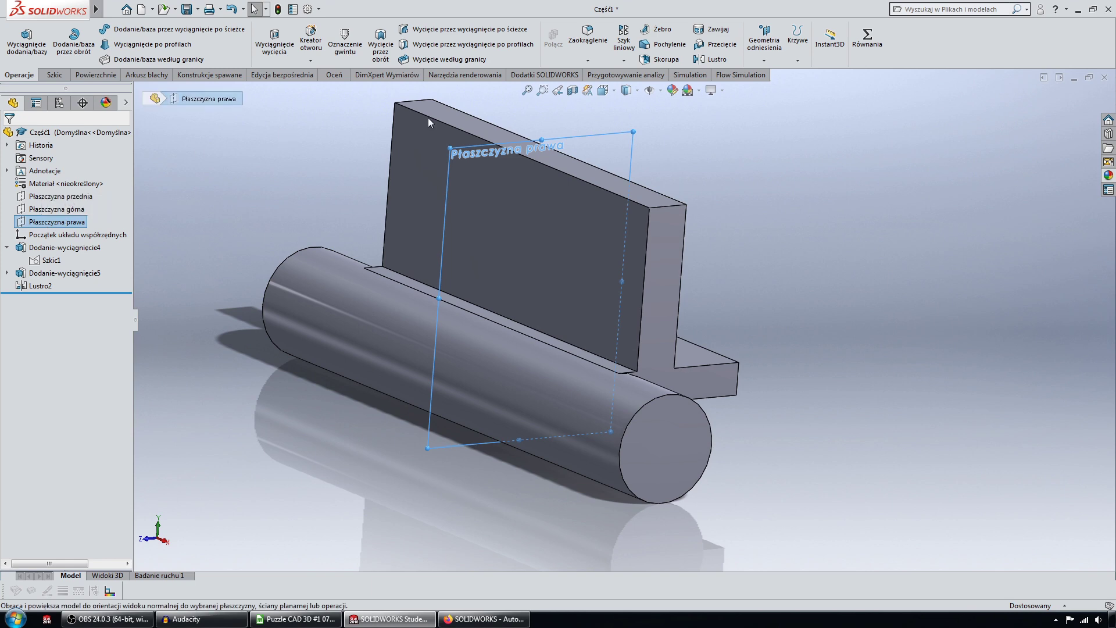
left_click(573, 93)
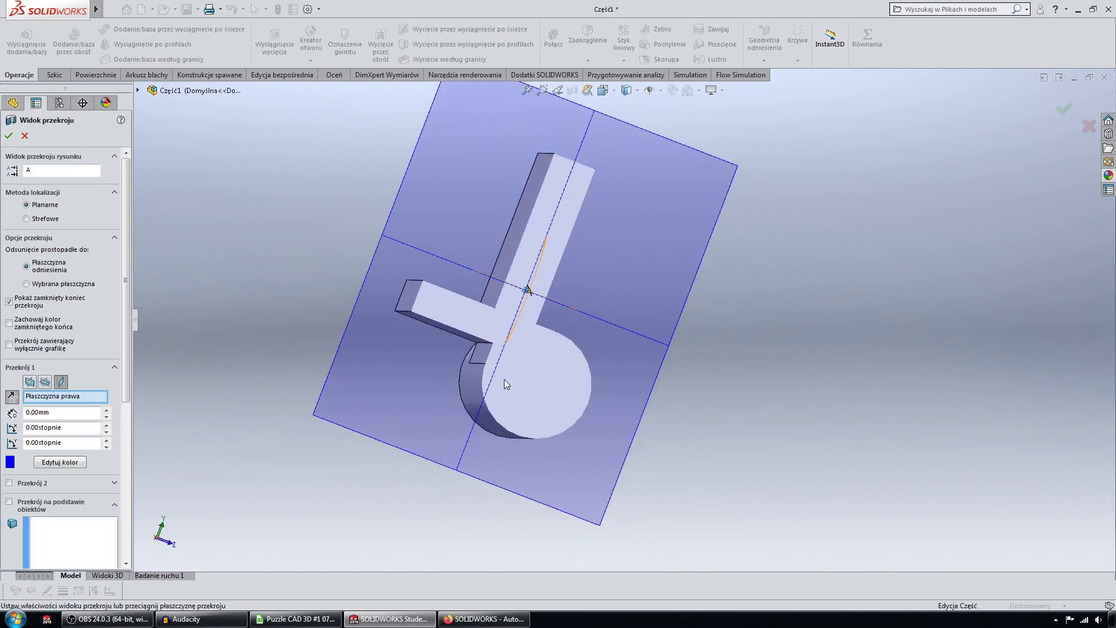
middle_click_drag(505, 379, 523, 326)
left_click(24, 136)
mouse_move(234, 232)
middle_mouse_down()
mouse_move(120, 274)
mouse_move(90, 270)
middle_mouse_up()
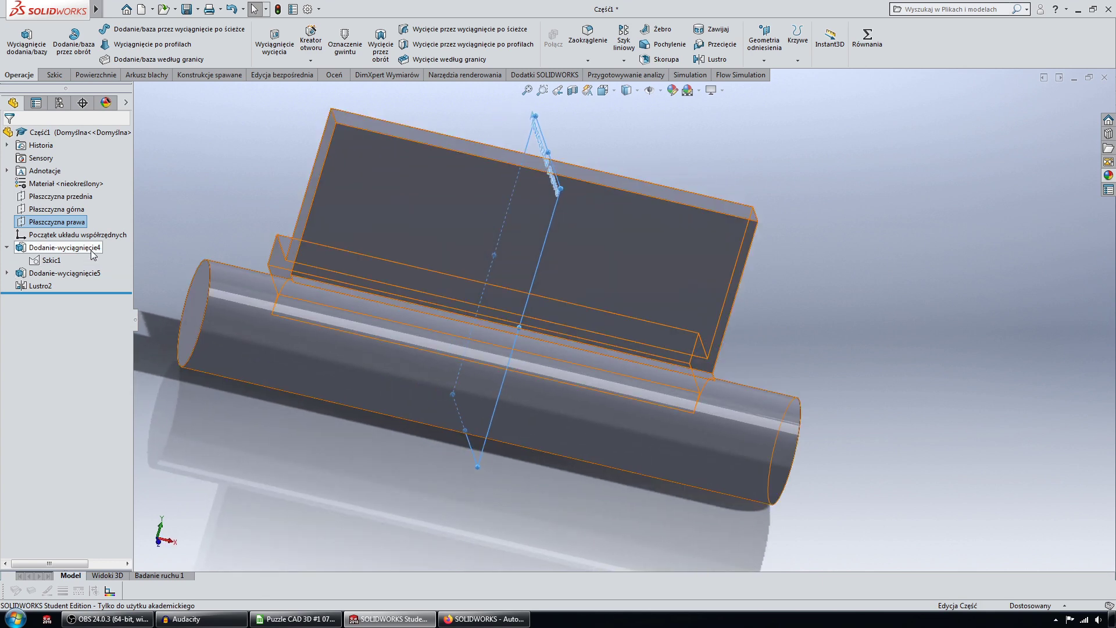
Edit Dodanie-wyciągnięcie4 to include the second Szkic1 contour, creating the Ø4 bore.
left_click(53, 247)
left_click(57, 216)
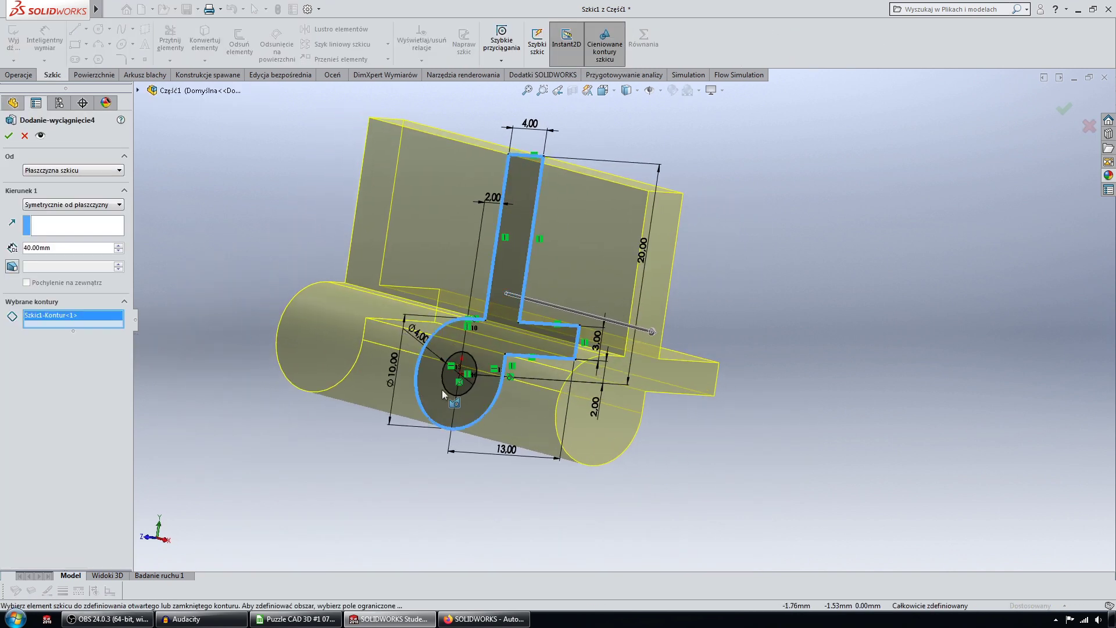
left_click(447, 388)
scroll(448, 391, "down", 2)
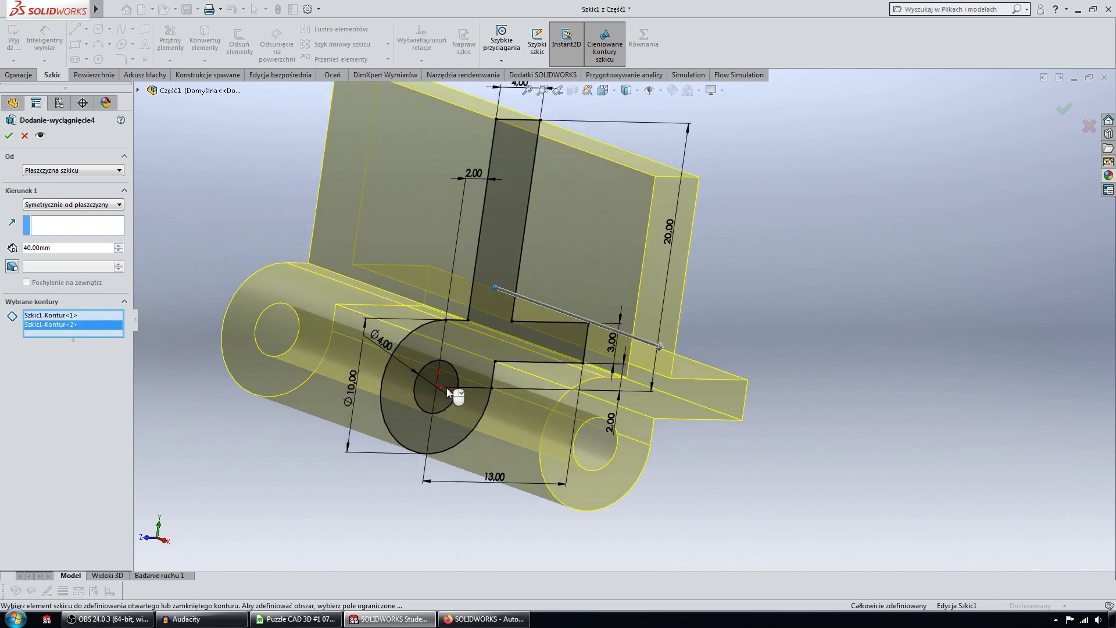
scroll(448, 391, "down", 2)
scroll(448, 391, "down", 2)
key("Left")
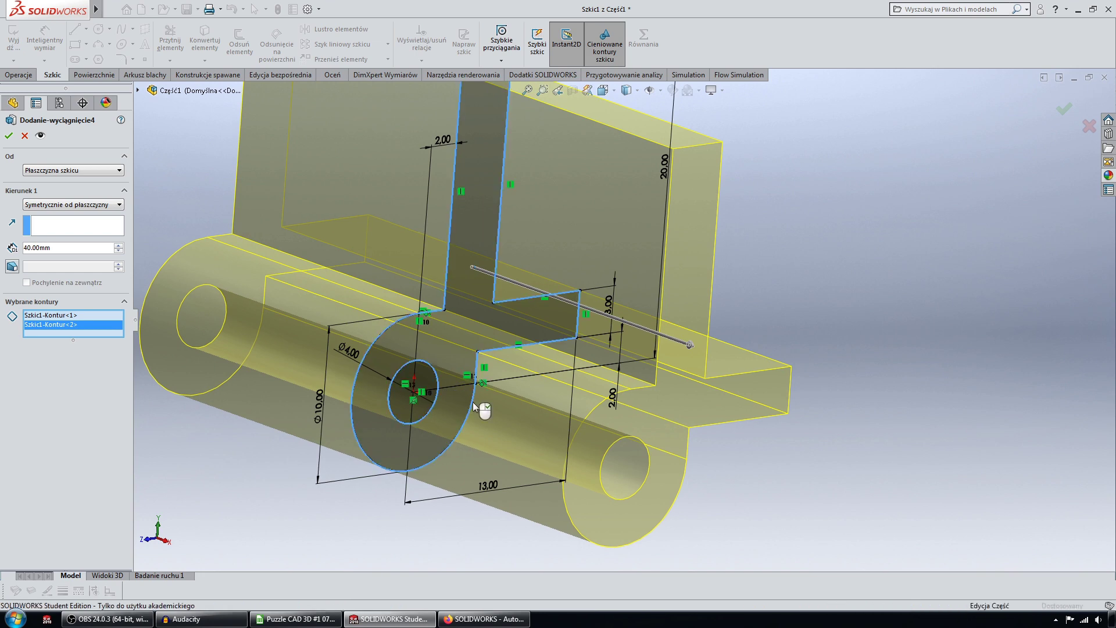
right_click(446, 388)
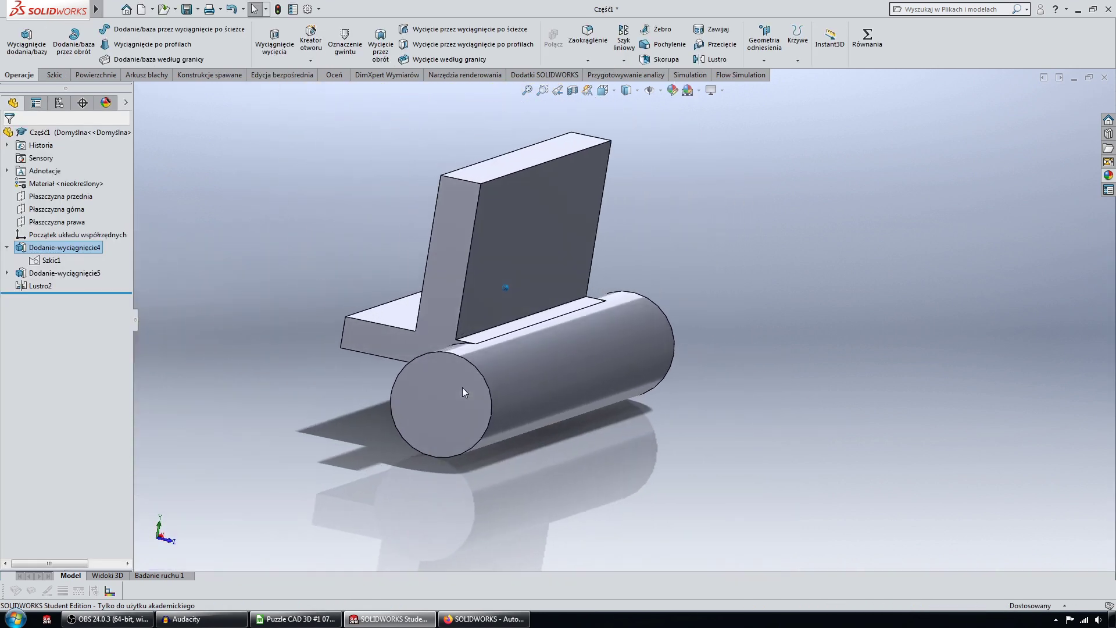
Check the bore with a section view on the right plane, then close it and reorient.
left_click(74, 222)
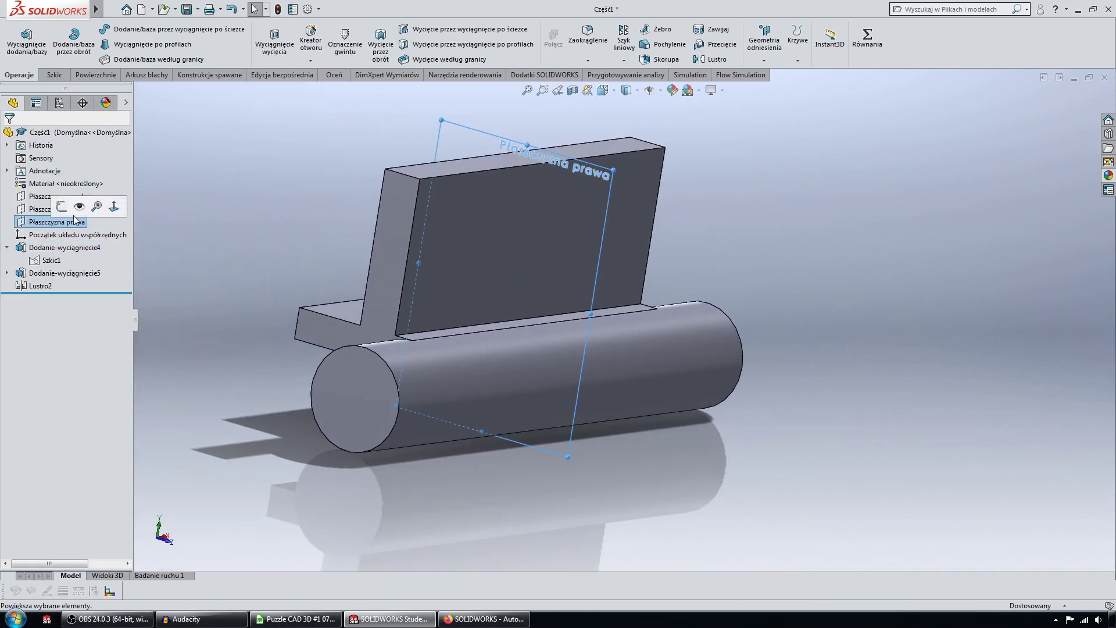
left_click(572, 91)
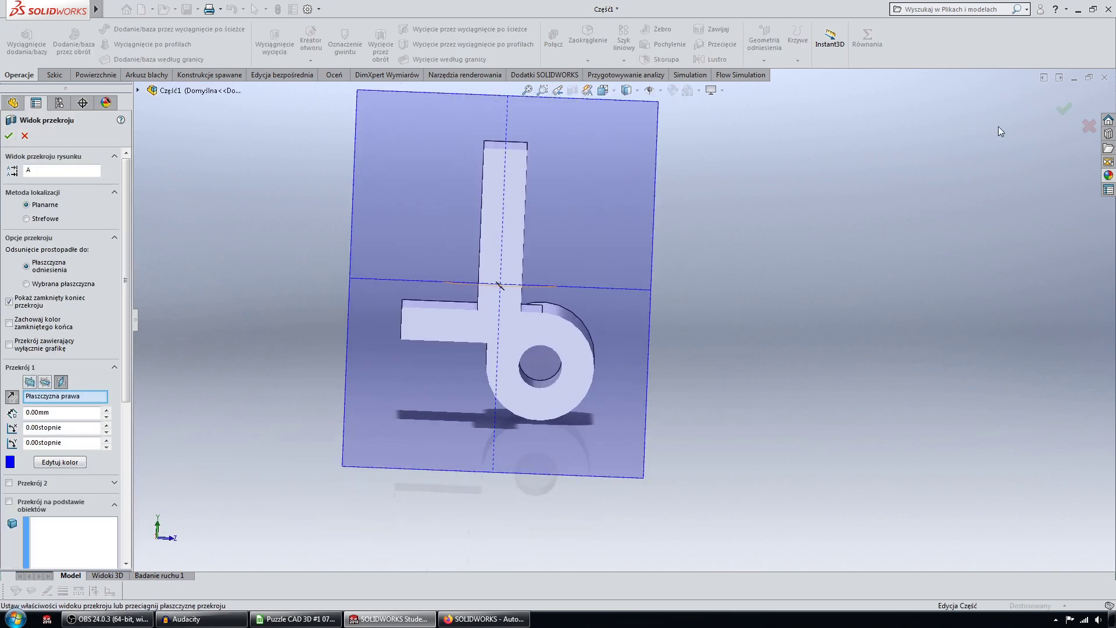
left_click(1087, 128)
mouse_move(1085, 134)
middle_mouse_down()
mouse_move(743, 193)
mouse_move(477, 197)
middle_mouse_up()
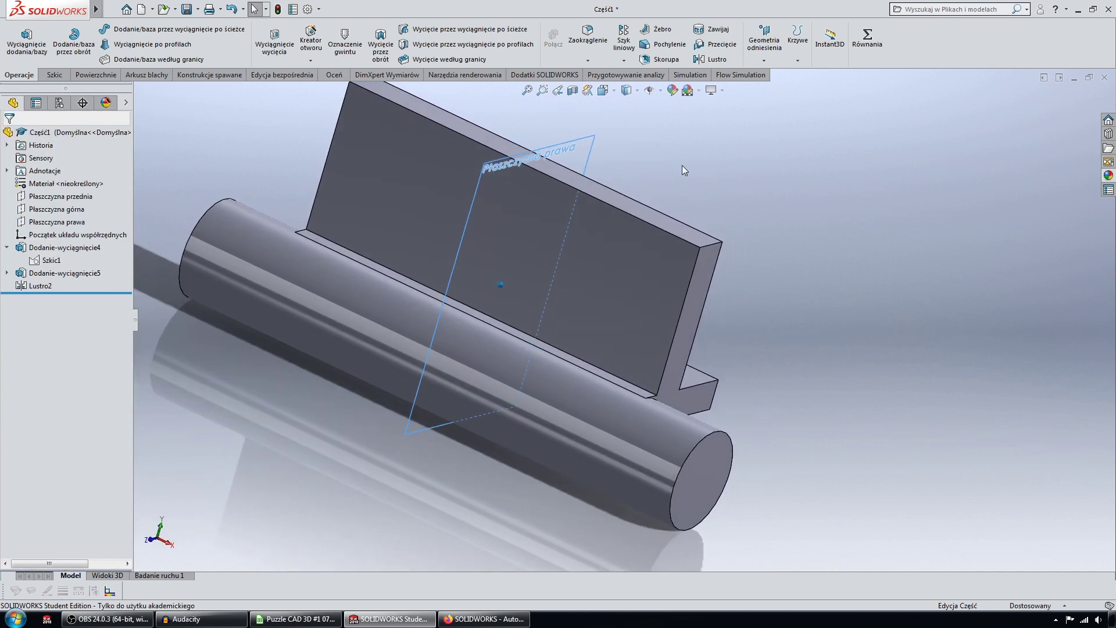
mouse_move(682, 169)
middle_mouse_down()
mouse_move(436, 174)
mouse_move(384, 284)
middle_mouse_up()
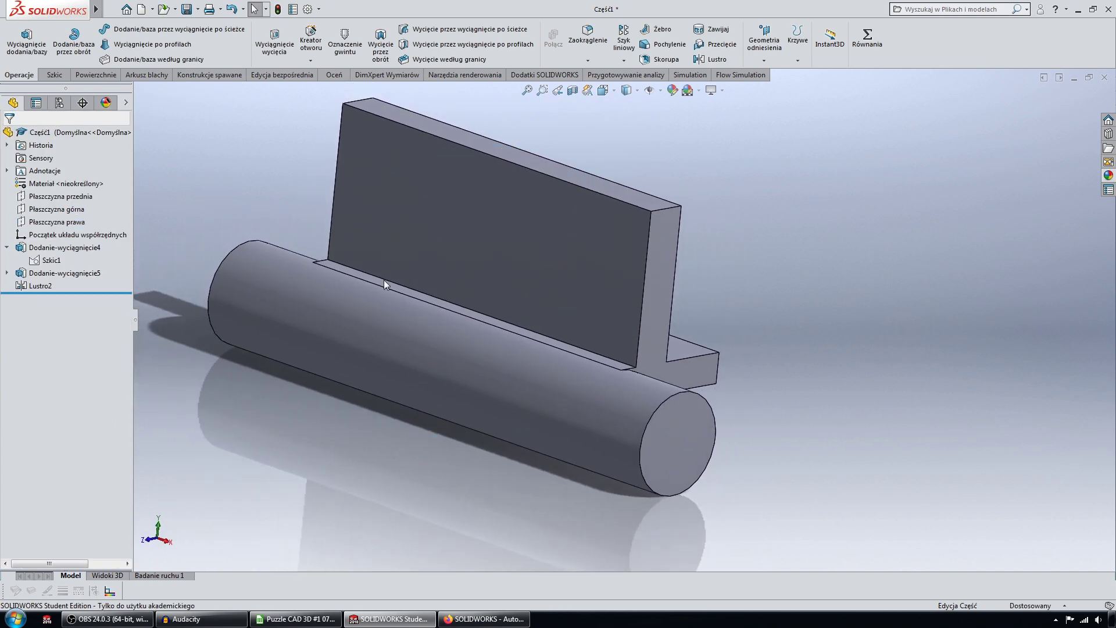
Inspect the Dodanie-wyciągnięcie5 extrusion settings and cancel without changes.
left_click(7, 248)
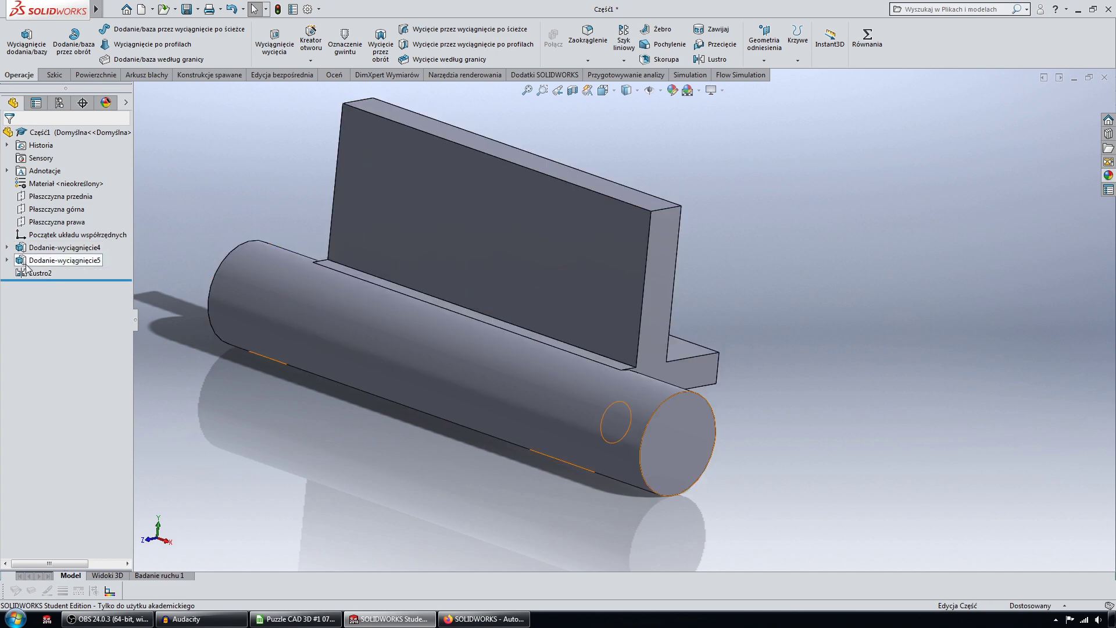
left_click(27, 262)
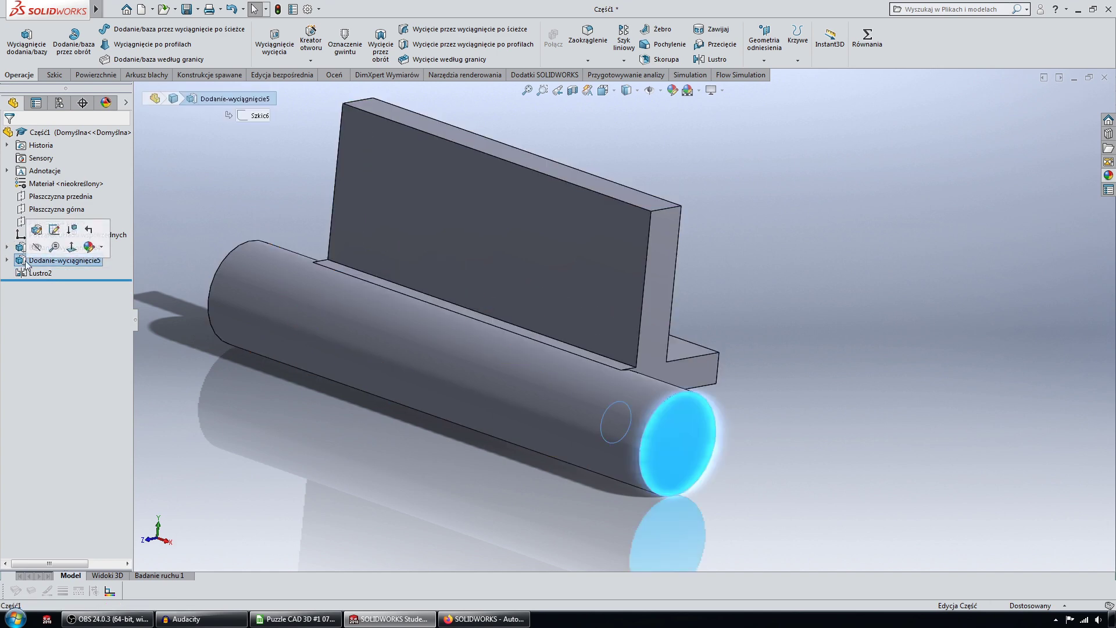
left_click(42, 235)
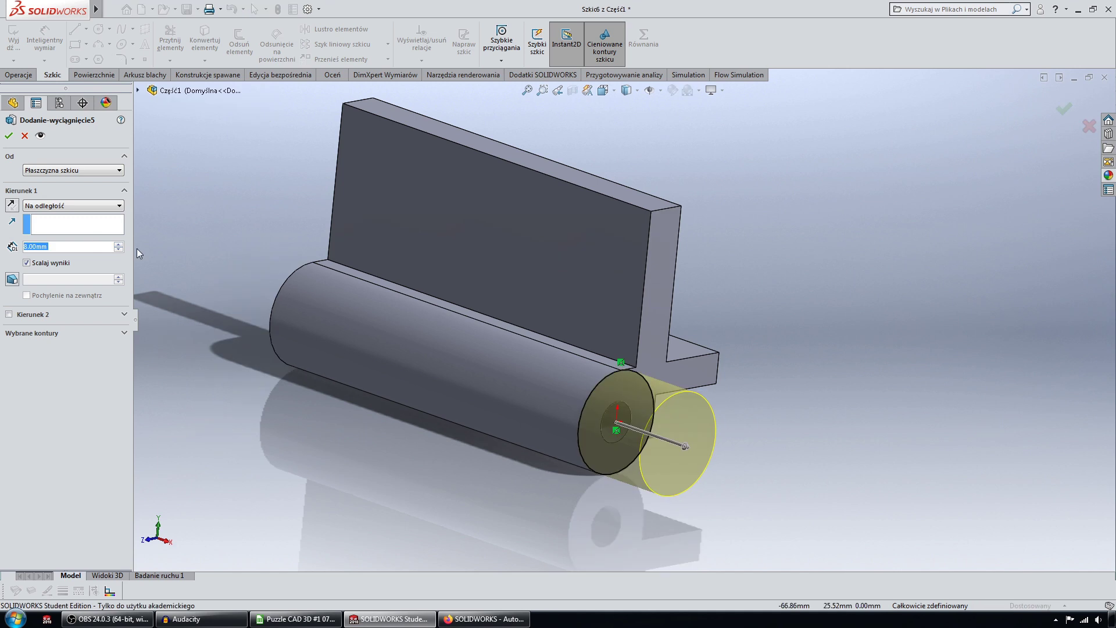
left_click(24, 136)
Reopen Szkic6 and convert the bore's small circular edge into a Ø4 sketch circle.
left_click(23, 262)
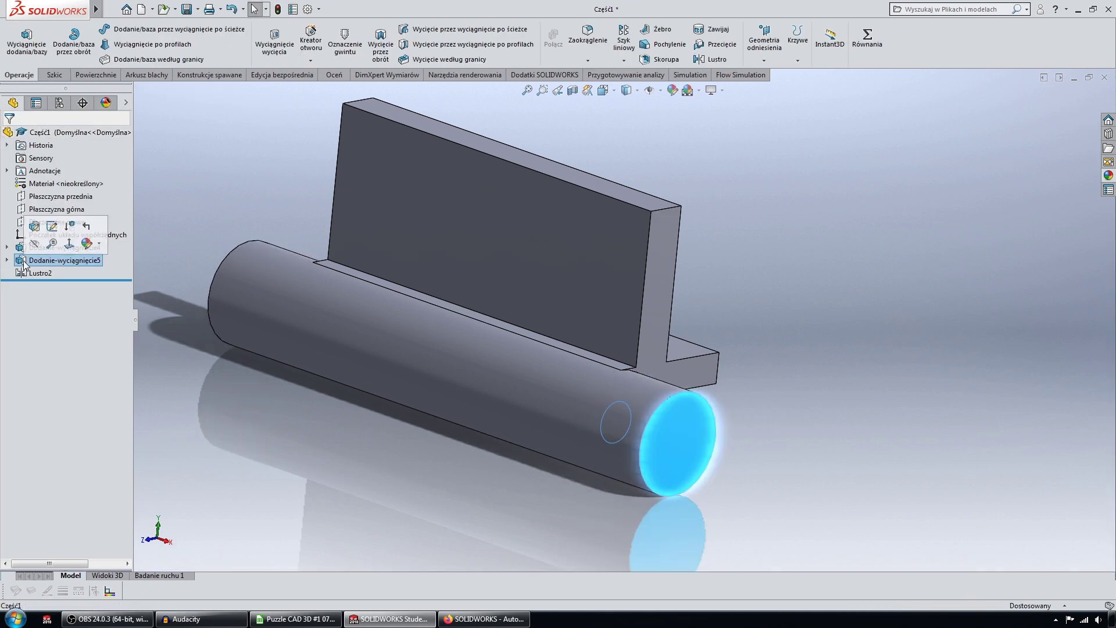
left_click(8, 261)
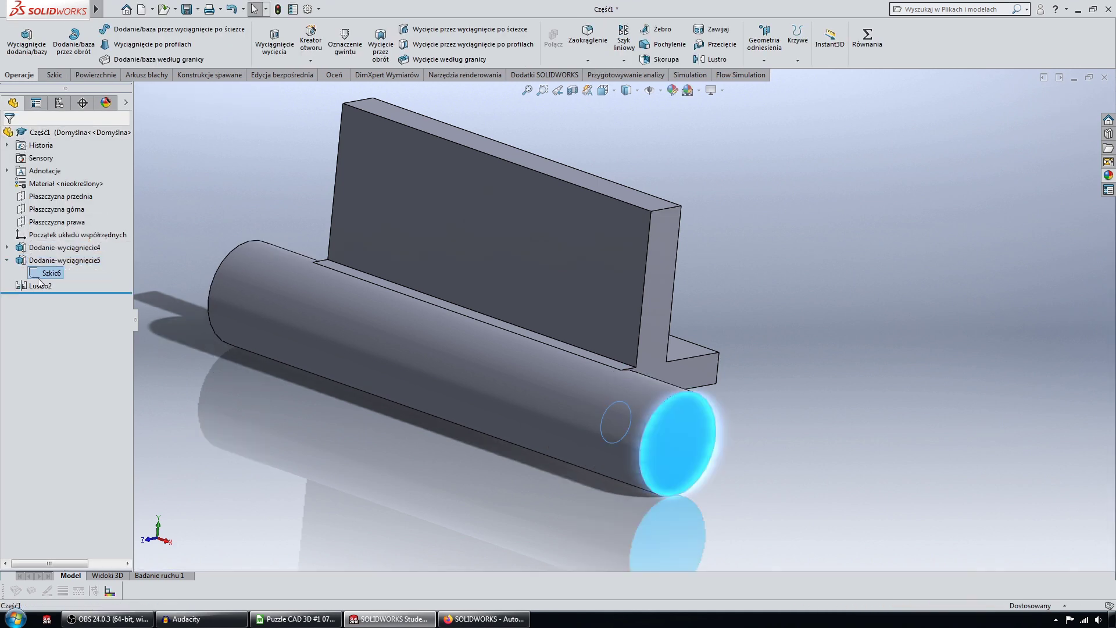
left_click(39, 276)
left_click(17, 243)
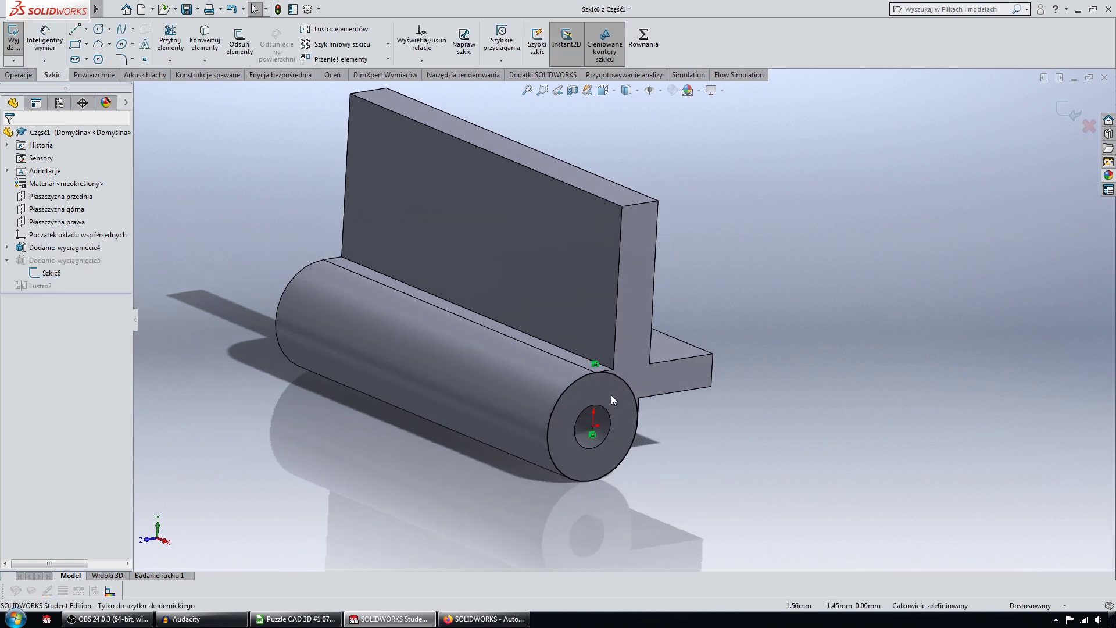
left_click(607, 410)
mouse_move(607, 411)
middle_mouse_down()
mouse_move(638, 400)
mouse_move(618, 367)
middle_mouse_up()
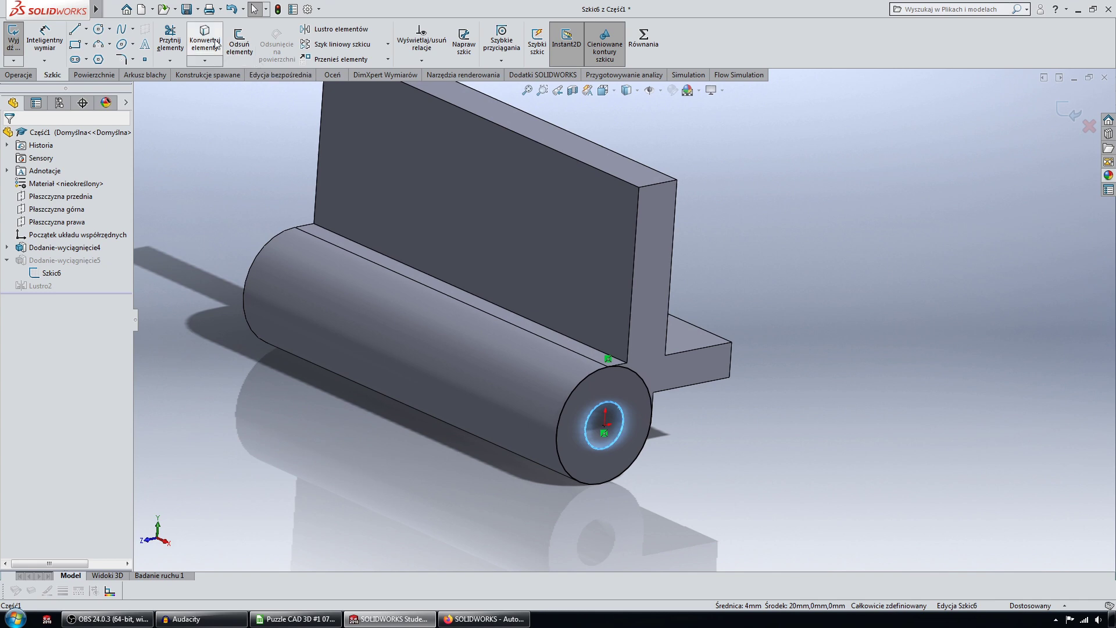
left_click(216, 44)
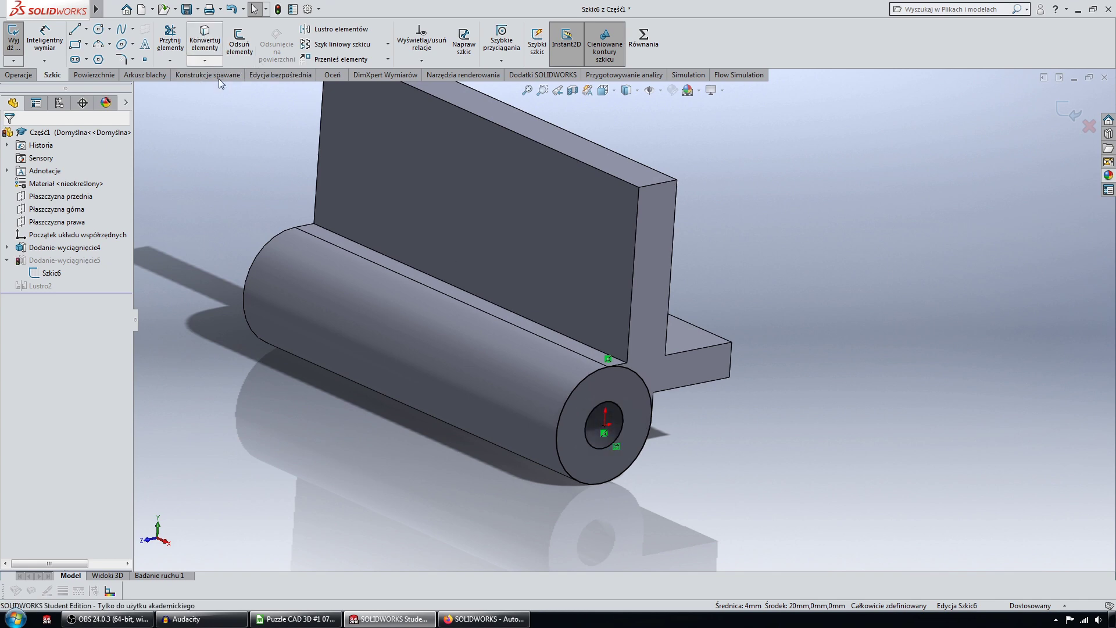
left_click(1072, 111)
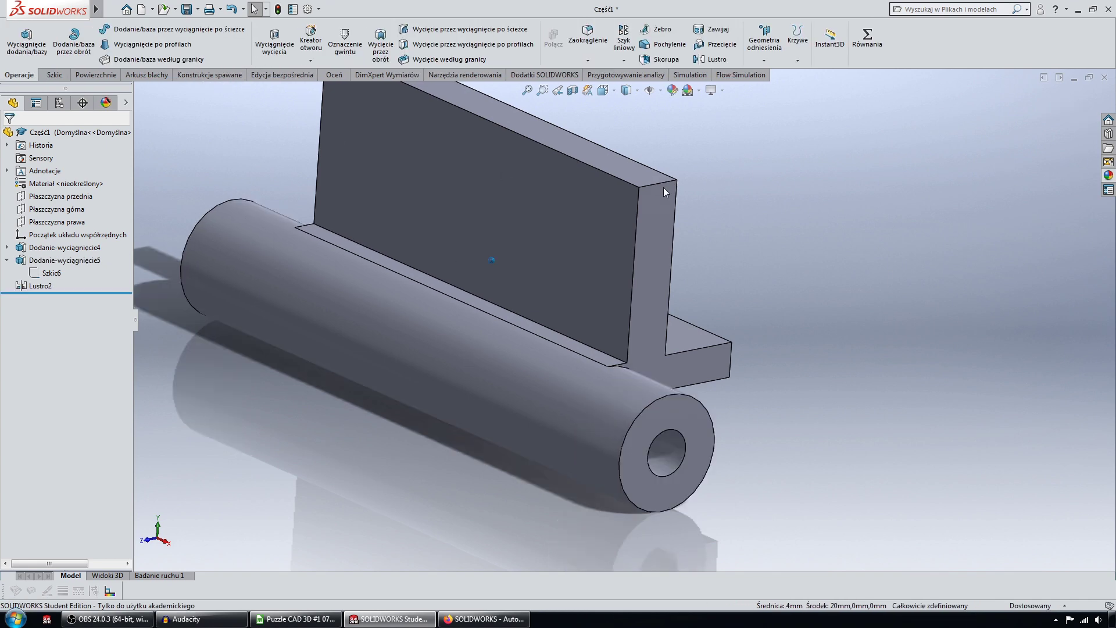
key("ctrl+4")
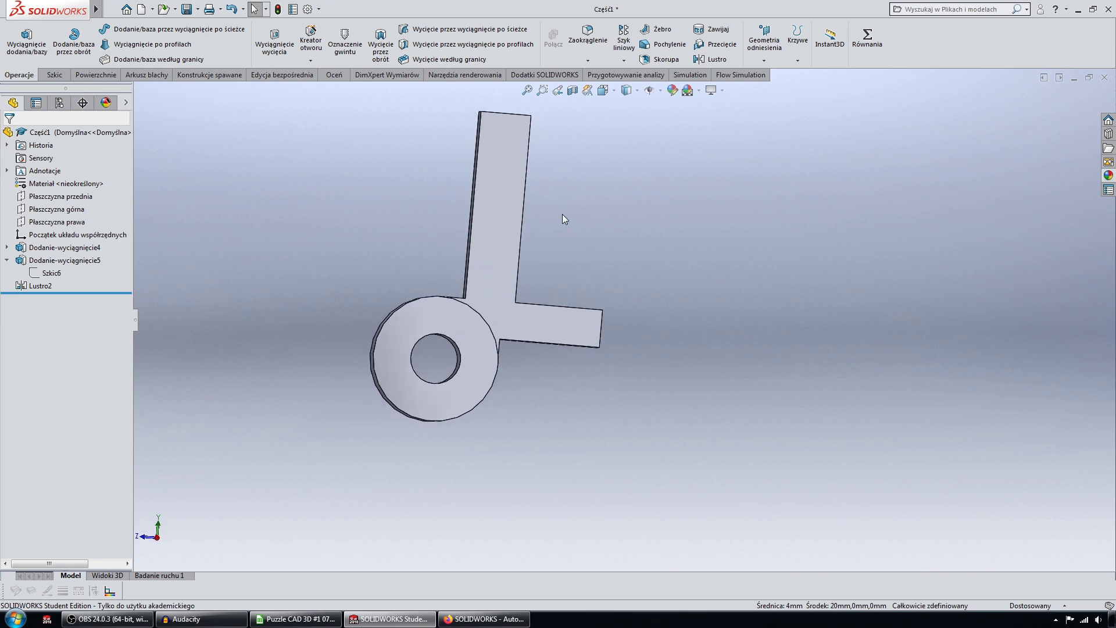
key("ctrl+7")
left_click(7, 260)
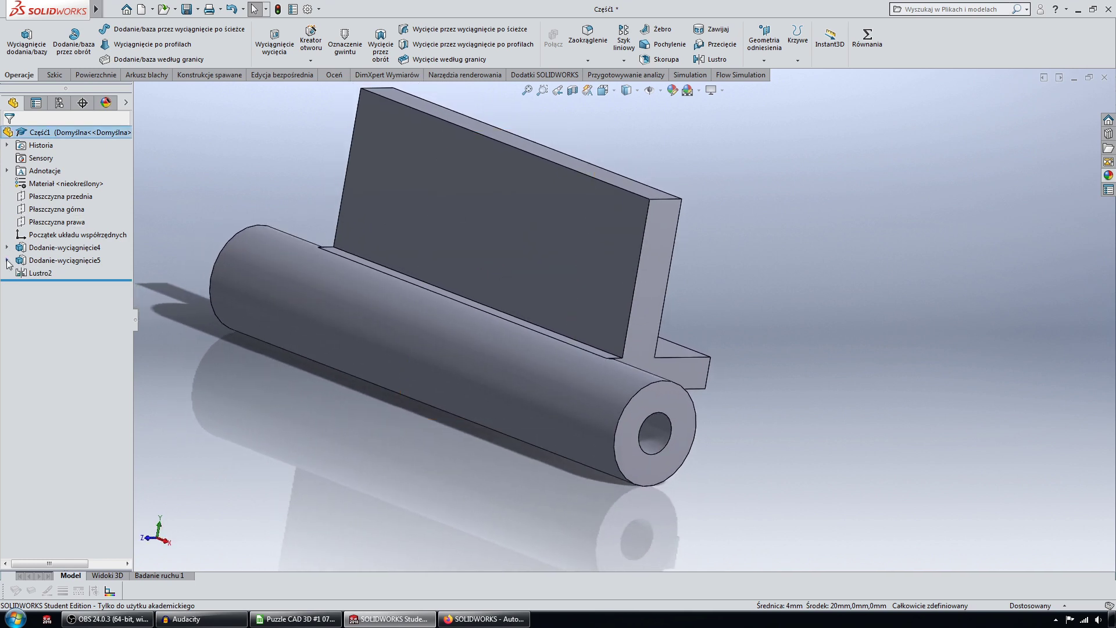
key("shift+Left")
key("shift+Left")
mouse_move(229, 191)
middle_mouse_down()
mouse_move(449, 364)
mouse_move(466, 444)
mouse_move(550, 413)
mouse_move(504, 305)
mouse_move(612, 447)
mouse_move(483, 325)
mouse_move(472, 218)
middle_mouse_up()
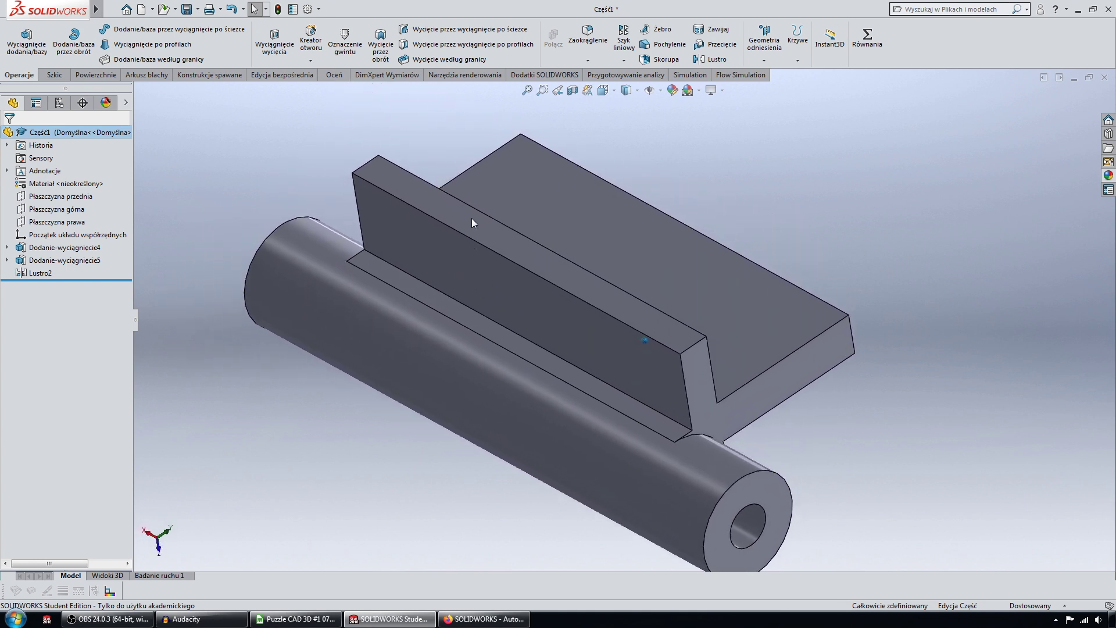
left_click(49, 221)
mouse_move(554, 114)
middle_mouse_down()
mouse_move(570, 104)
mouse_move(499, 113)
middle_mouse_up()
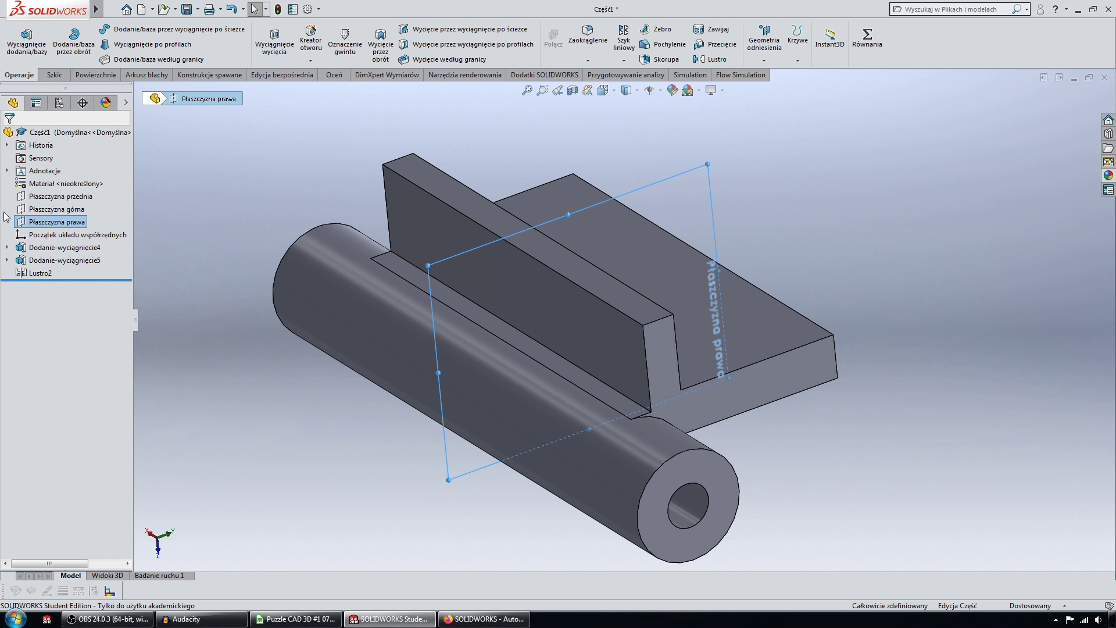
left_click(44, 227)
middle_click_drag(187, 202, 259, 184)
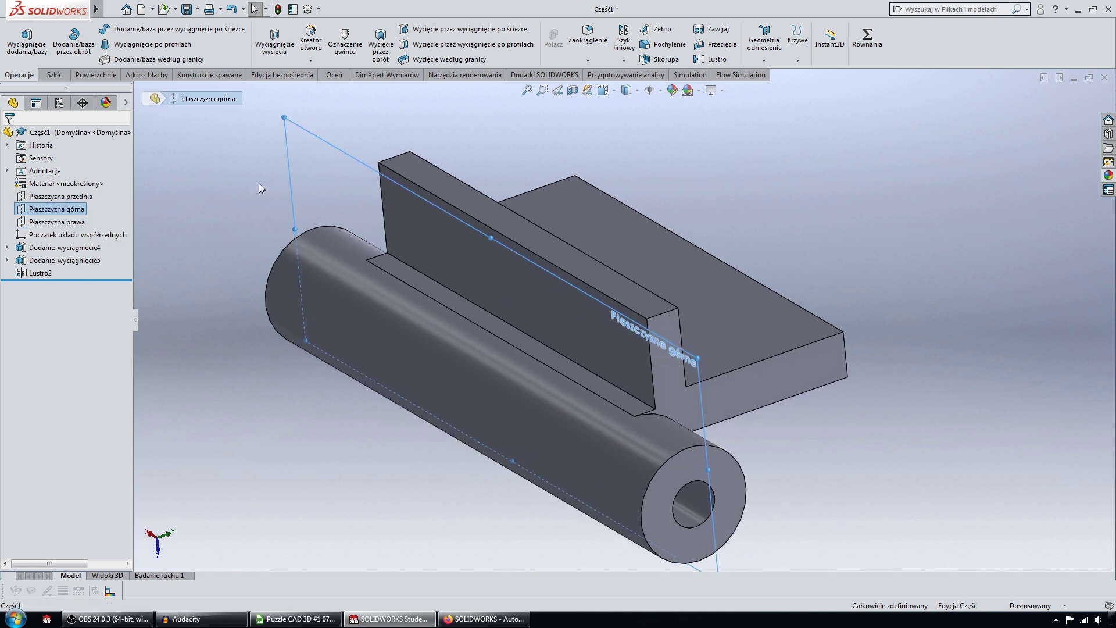
left_click(247, 183)
Start a new sketch on Płaszczyzna prawa and check a section view through it.
left_click(47, 222)
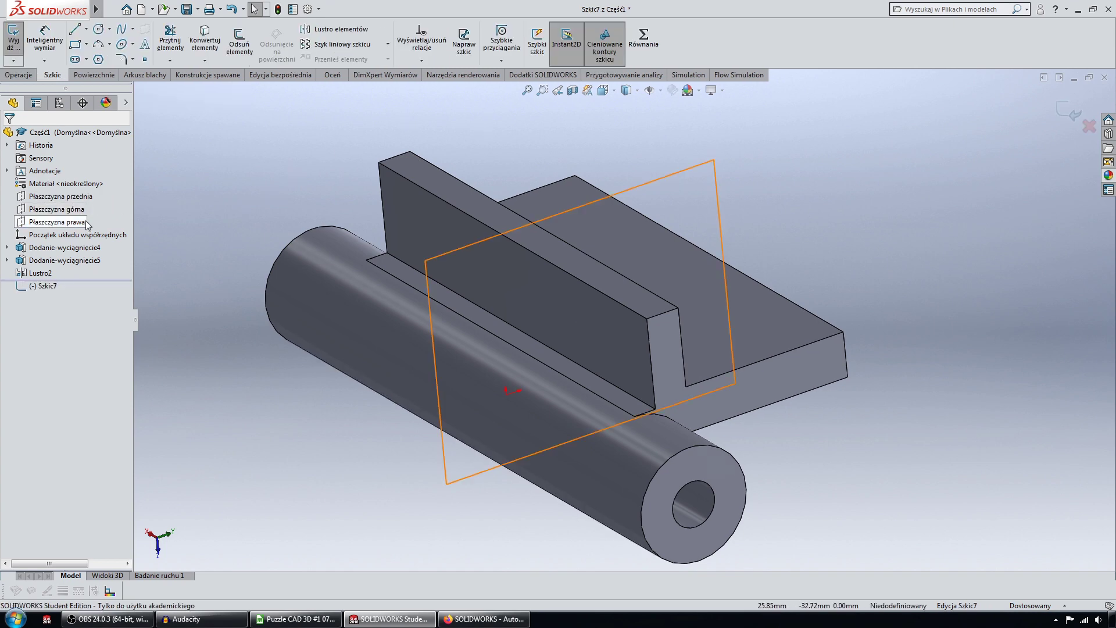
left_click(57, 221)
left_click(573, 91)
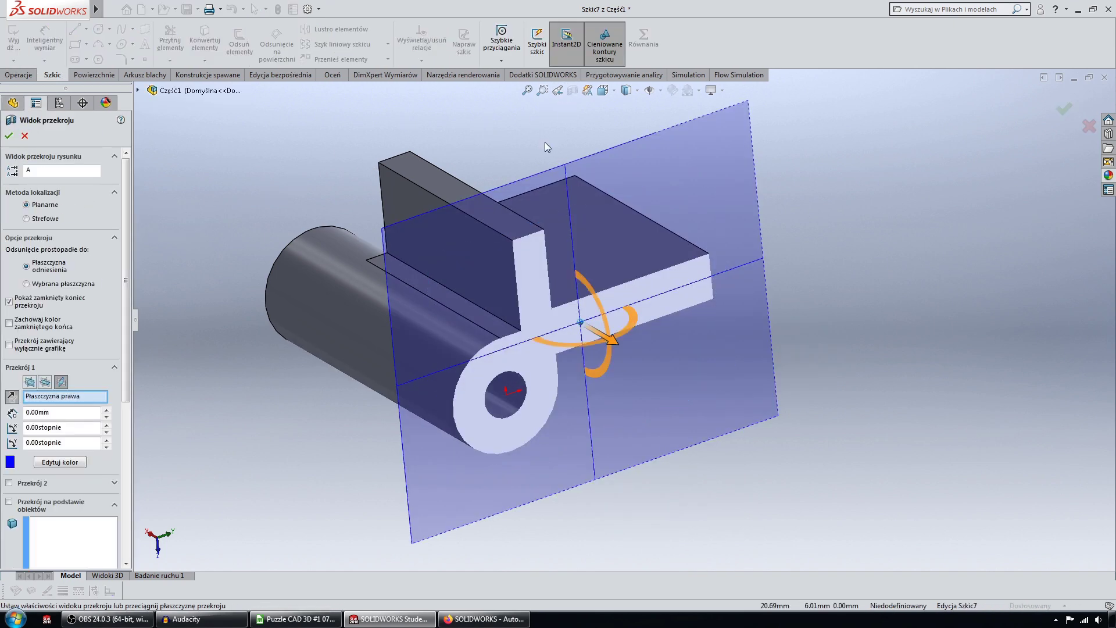
left_click(39, 181)
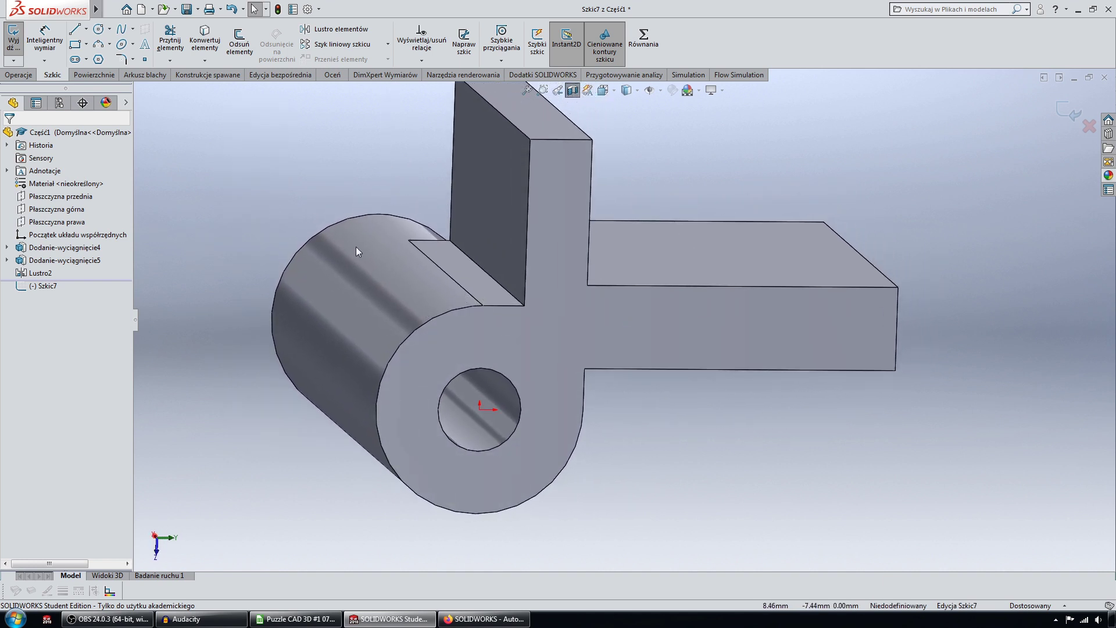
Select the narrow face beside the rib and the cylinder's curved surface.
left_click(496, 295)
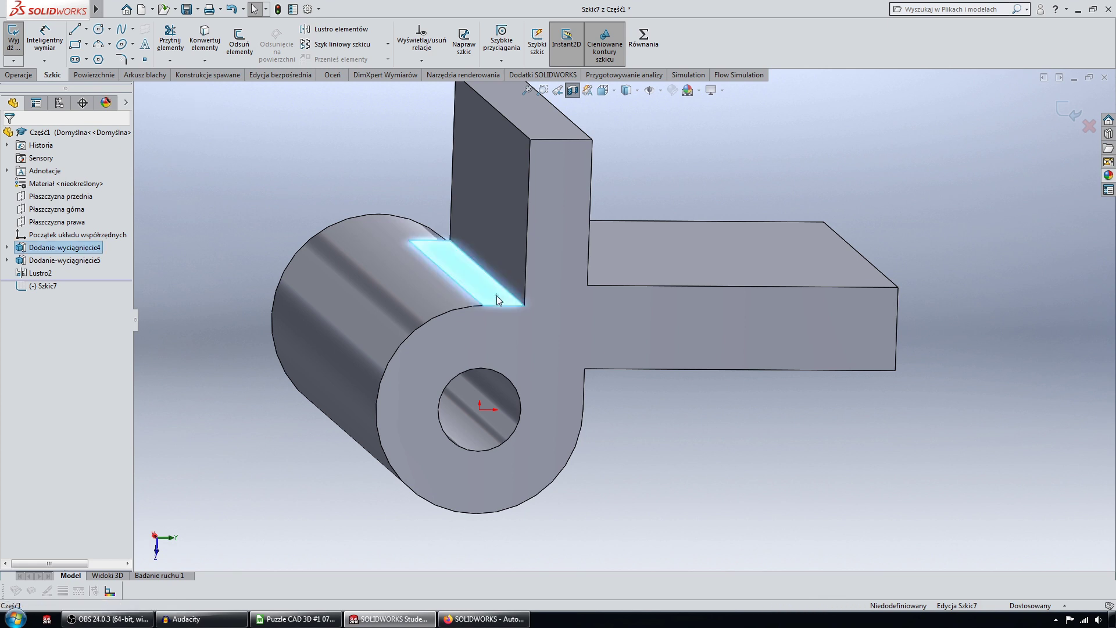
left_click(468, 314, "ctrl")
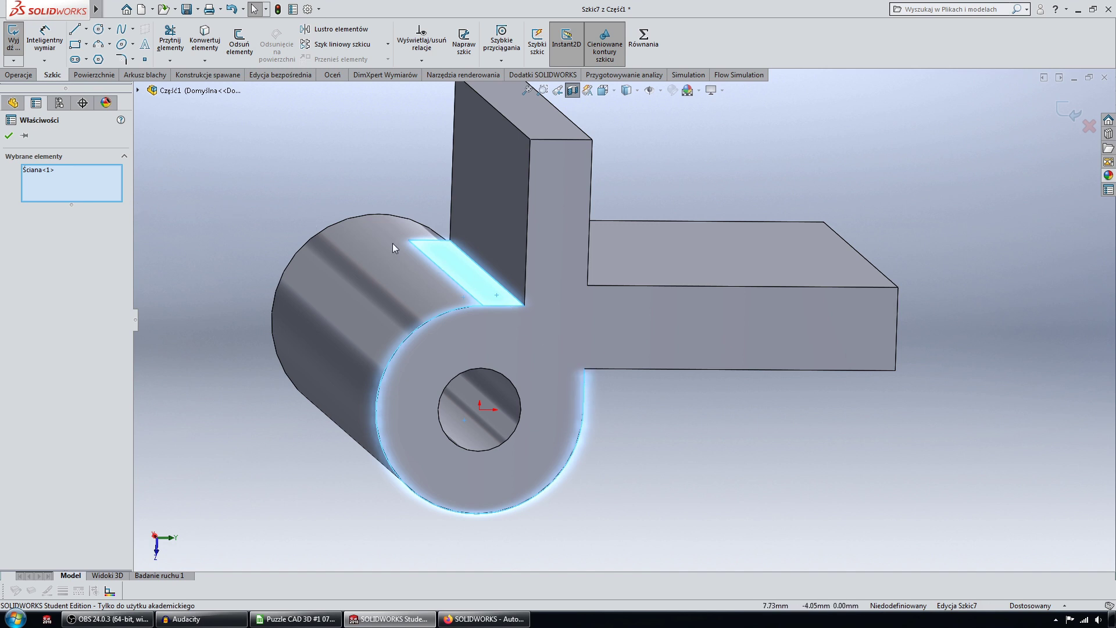
left_click(451, 273, "ctrl")
key("Escape")
left_click(449, 274)
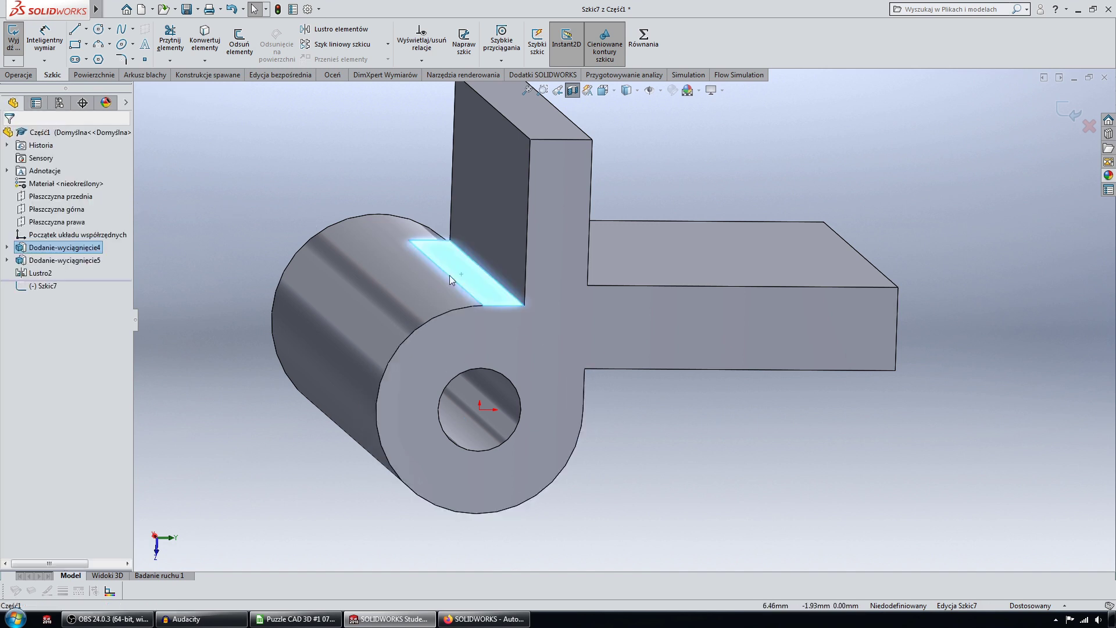
left_click(426, 314)
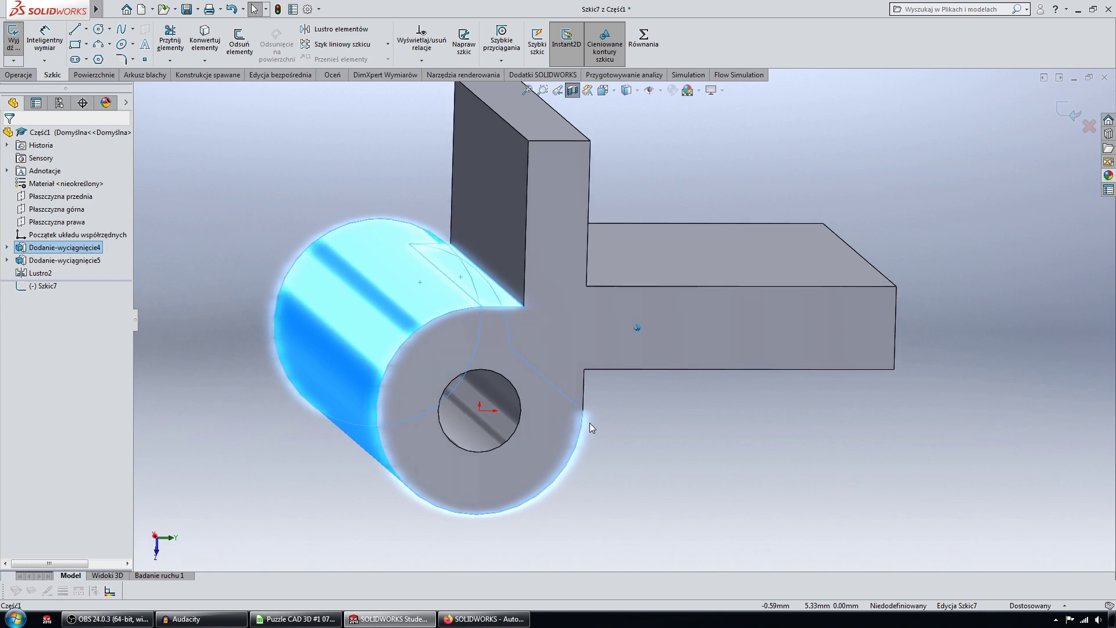
View the plane Normal To and create intersection curves (Krzywa przecięcia) from the selected faces.
key("Left")
key("Left")
key("Left")
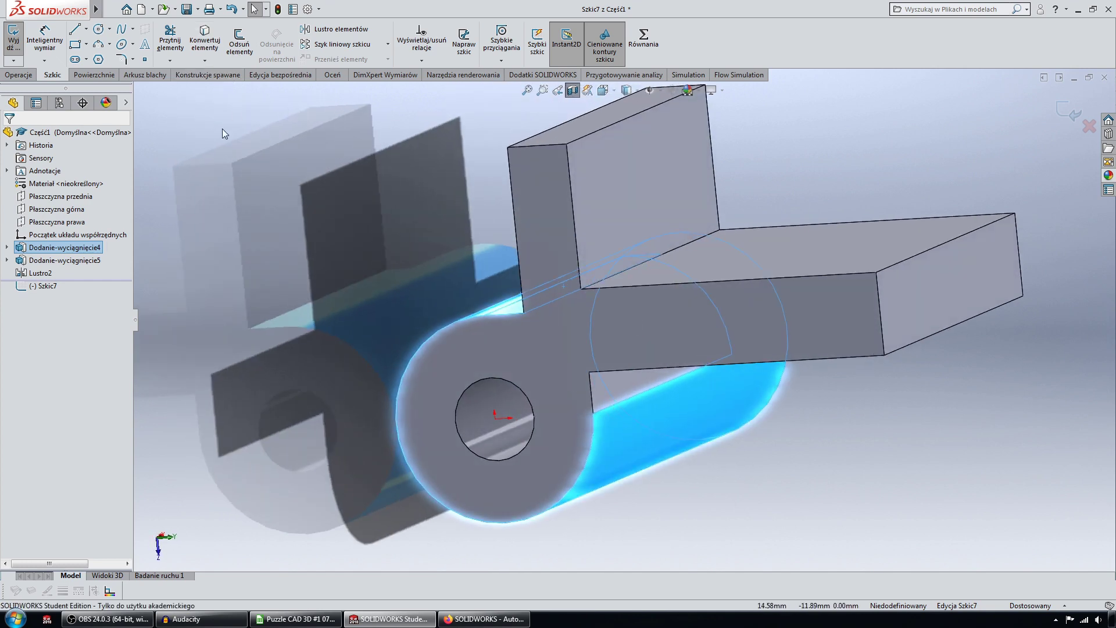
key("ctrl+8")
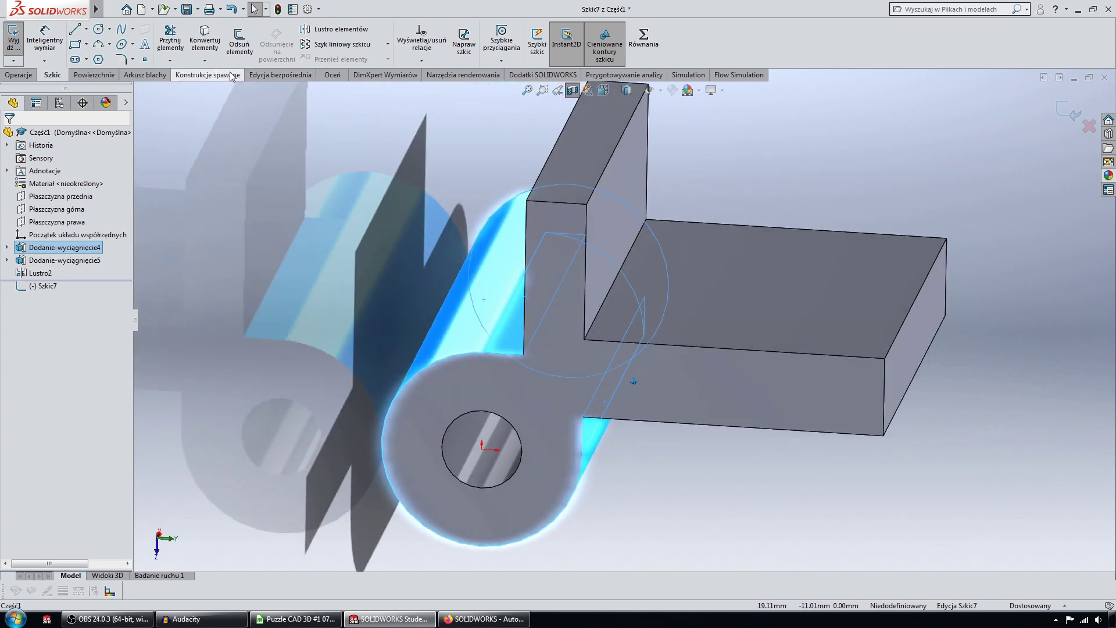
left_click(205, 61)
left_click(197, 89)
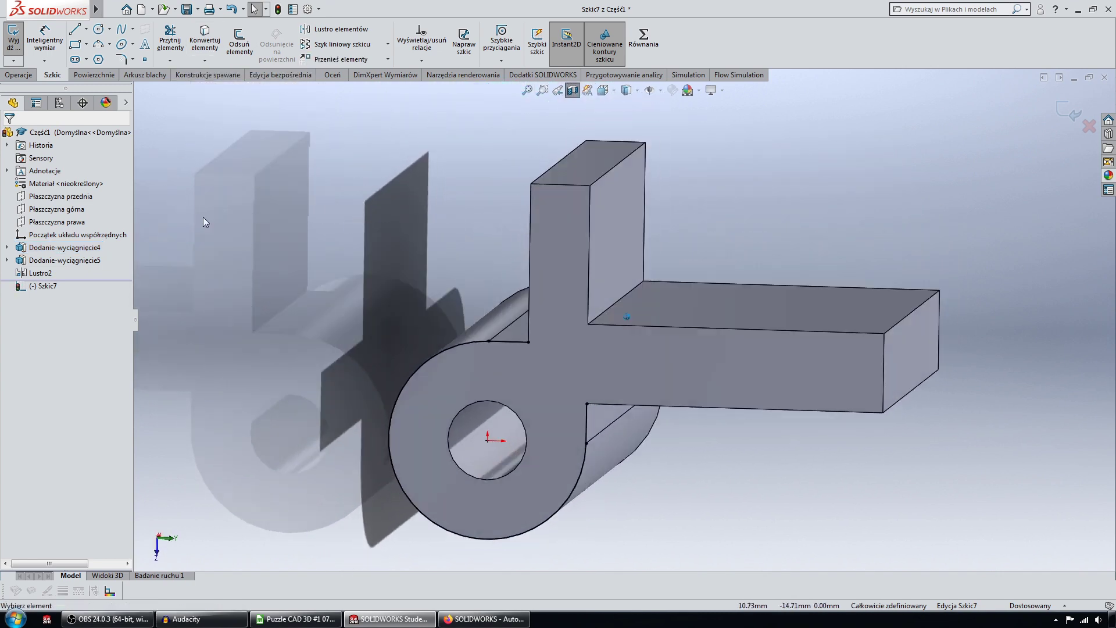
mouse_move(196, 109)
middle_mouse_down()
mouse_move(244, 243)
mouse_move(98, 49)
middle_mouse_up()
scroll(244, 249, "up", 5)
Draw a three-point arc joining the knuckle to the plate.
left_click(97, 44)
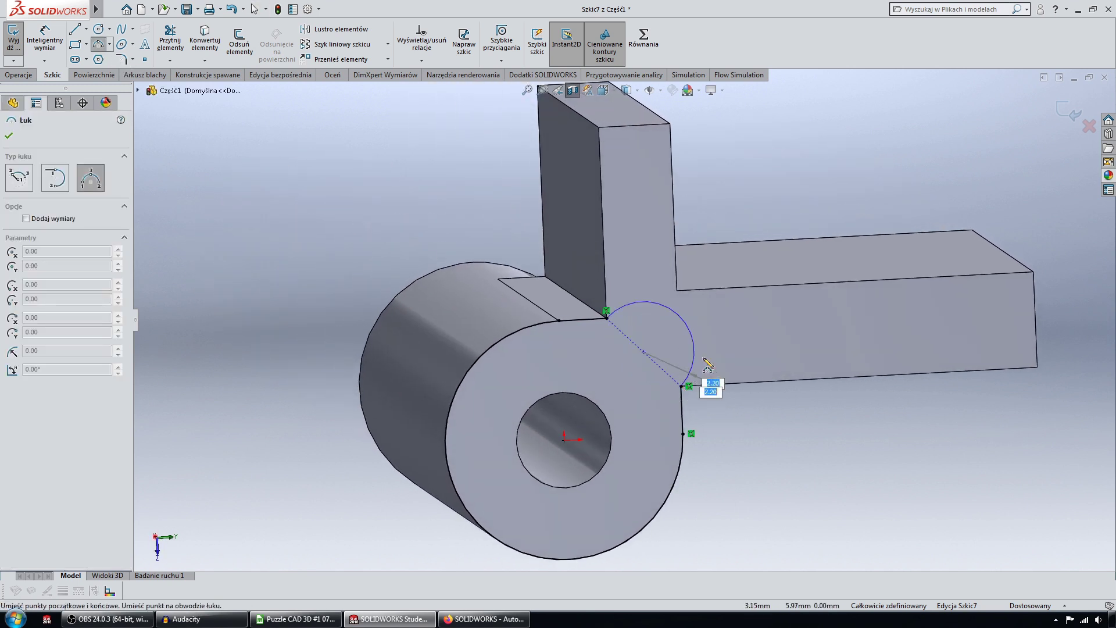
left_click(649, 377)
key("Escape")
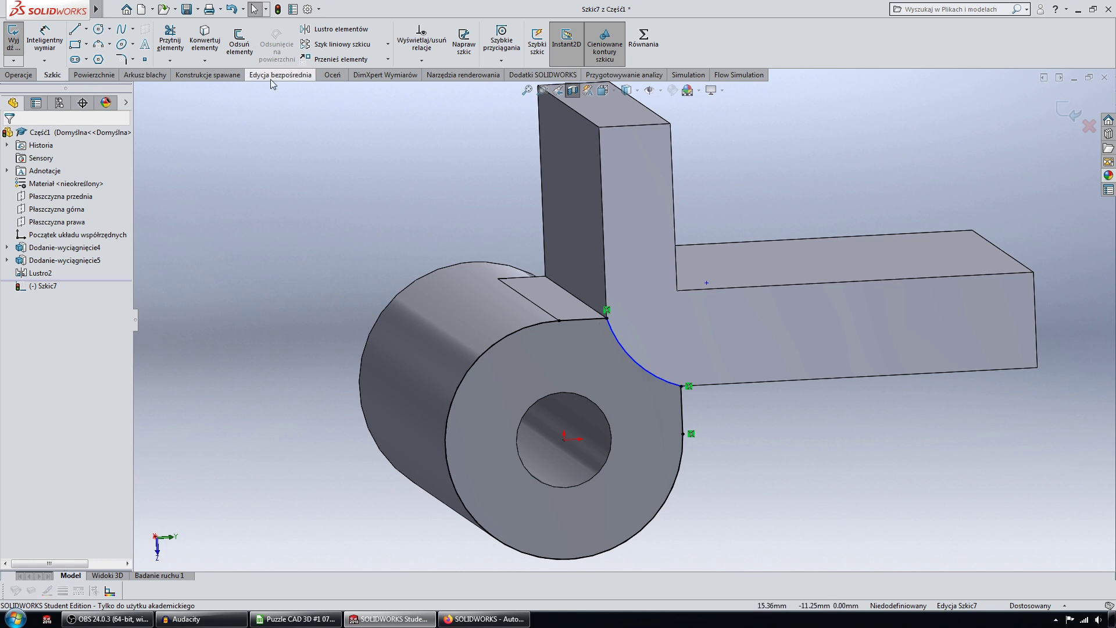
middle_click_drag(325, 139, 405, 194)
Dimension the arc radius to 5 mm and exit the sketch.
key("d")
left_click(616, 340)
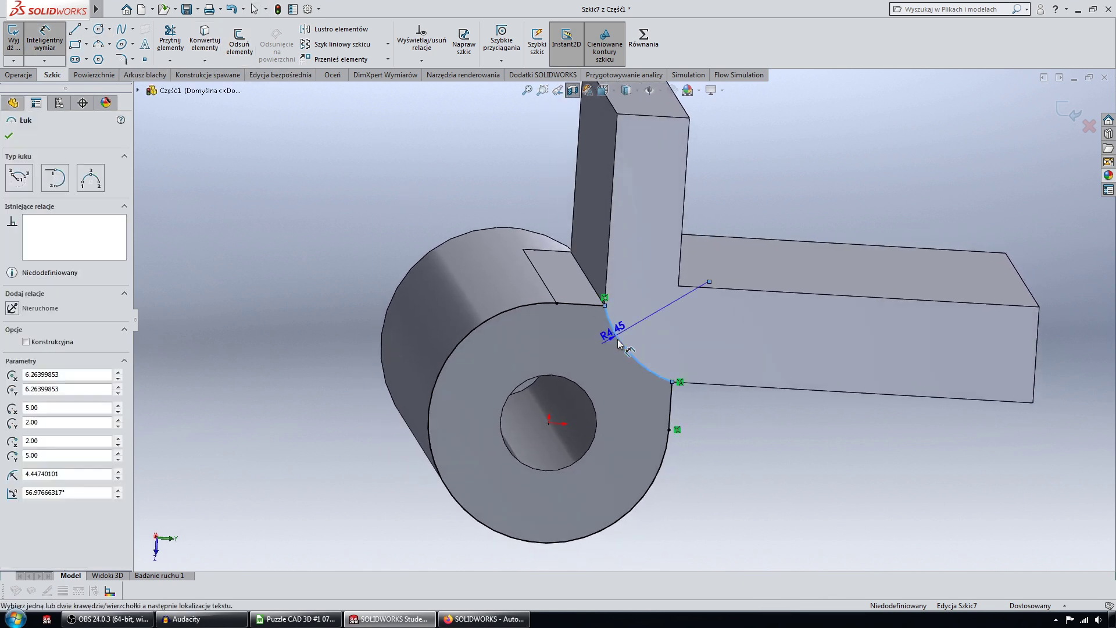
left_click(599, 349)
type("5")
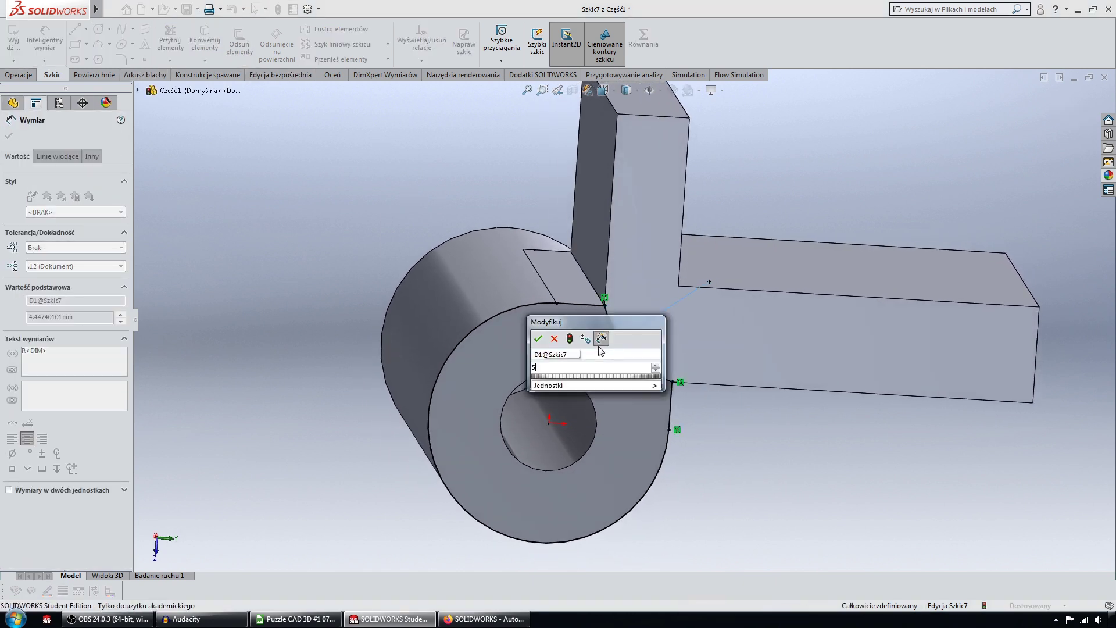
key("Return")
scroll(620, 219, "down", 3)
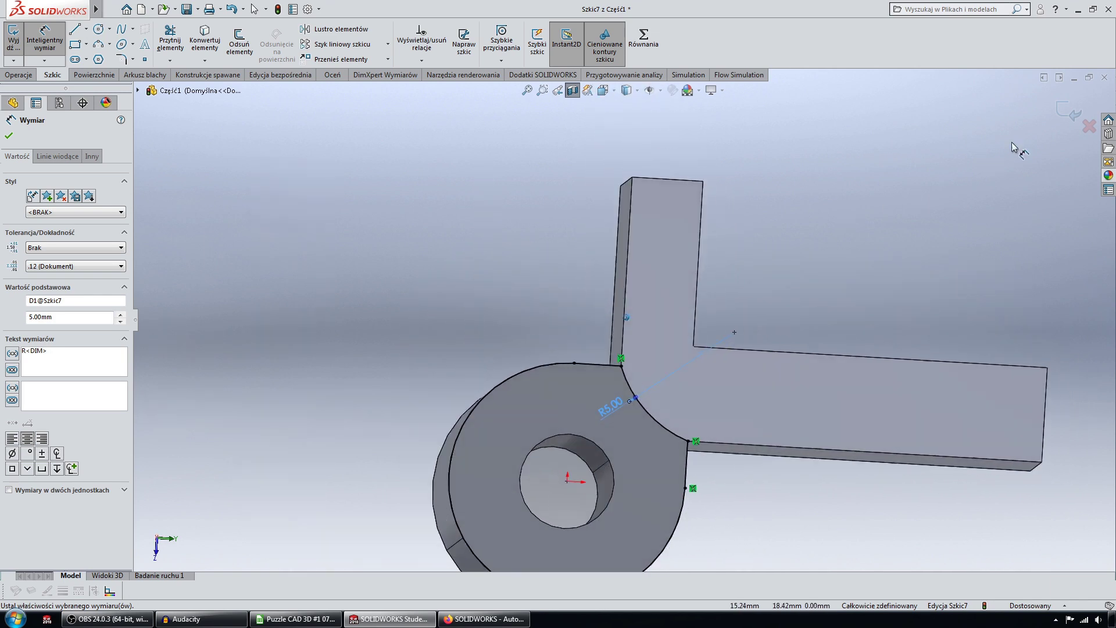
middle_click_drag(1015, 149, 756, 233)
left_click(1070, 110)
middle_click_drag(633, 245, 499, 313)
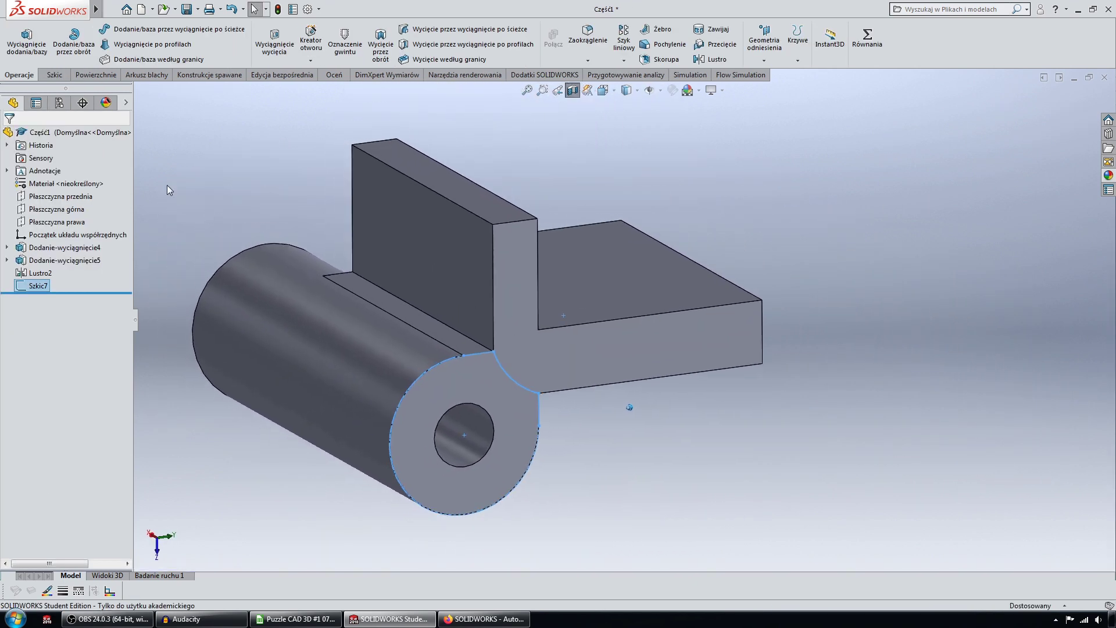
Cut-extrude the new sketch Mid Plane 12 mm deep, creating Wytnij-wyciągnięcie2.
left_click(274, 40)
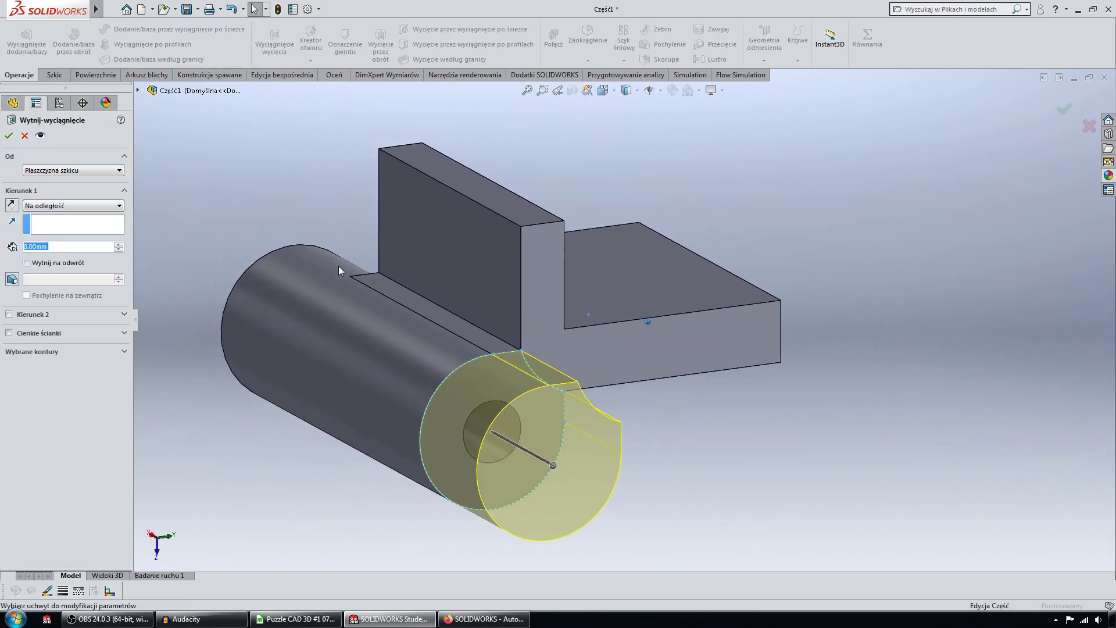
left_click(70, 206)
left_click(74, 277)
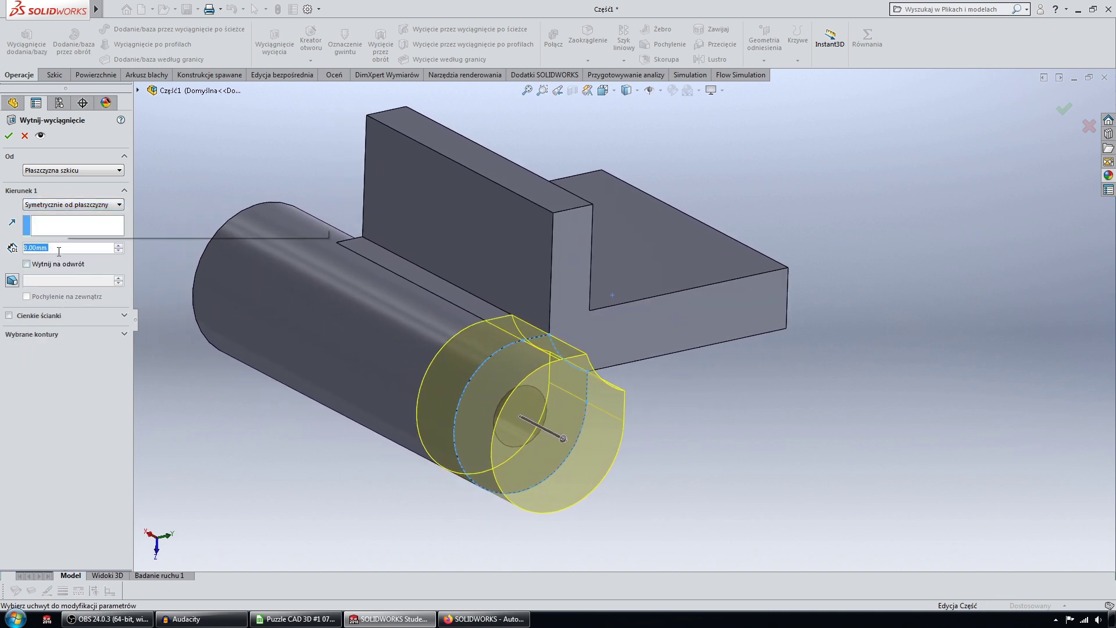
type("12")
key("Return")
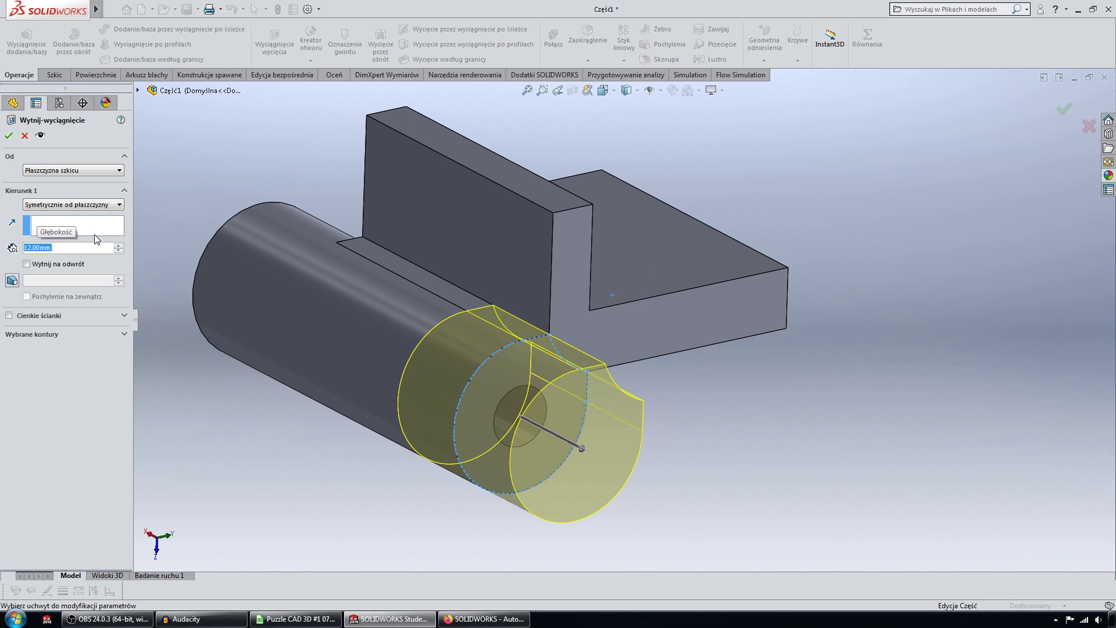
left_click(8, 135)
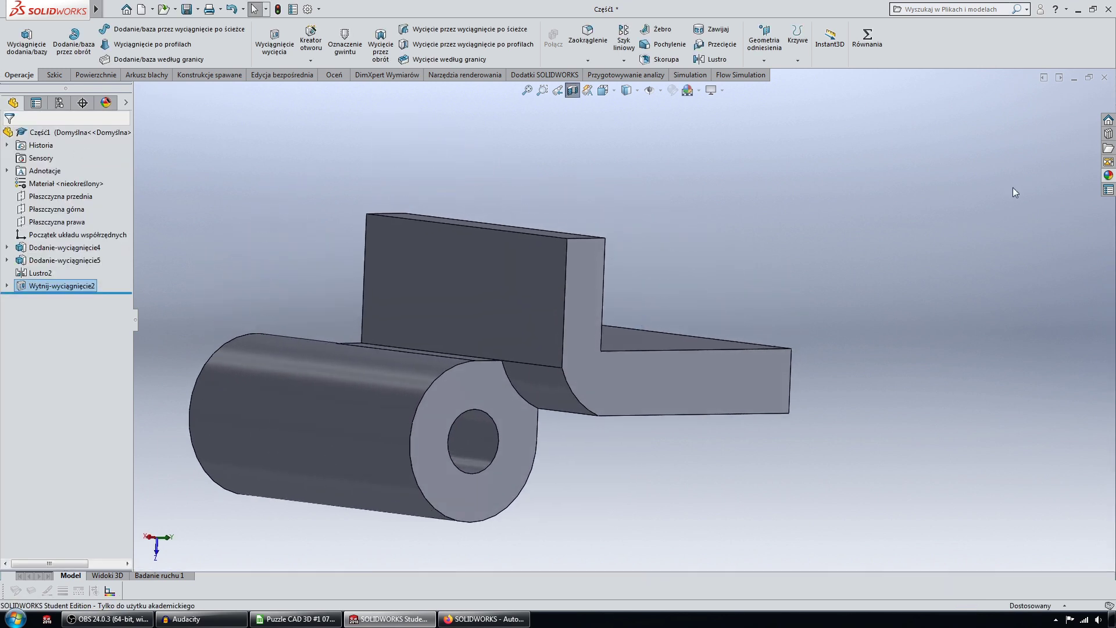
mouse_move(651, 135)
middle_mouse_down()
mouse_move(585, 133)
mouse_move(574, 93)
mouse_move(527, 179)
middle_mouse_up()
key("Left")
key("Left")
key("Left")
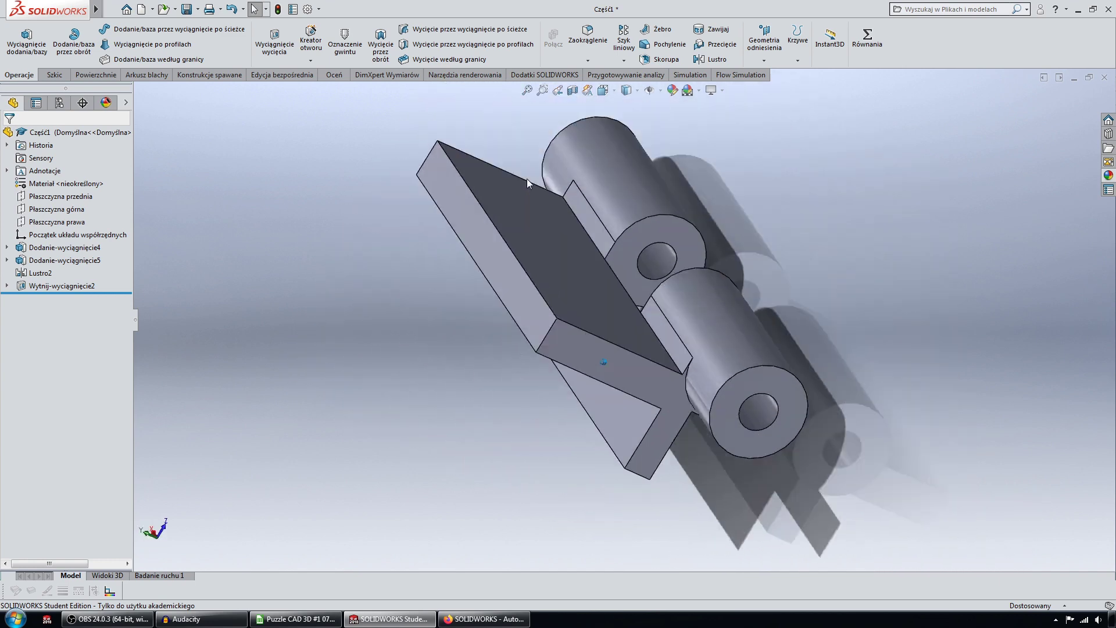
key("Left")
key("Left")
key("Down")
mouse_move(527, 179)
middle_mouse_down()
mouse_move(559, 362)
mouse_move(636, 311)
mouse_move(578, 242)
mouse_move(533, 291)
mouse_move(568, 345)
mouse_move(566, 330)
mouse_move(542, 306)
mouse_move(589, 400)
middle_mouse_up()
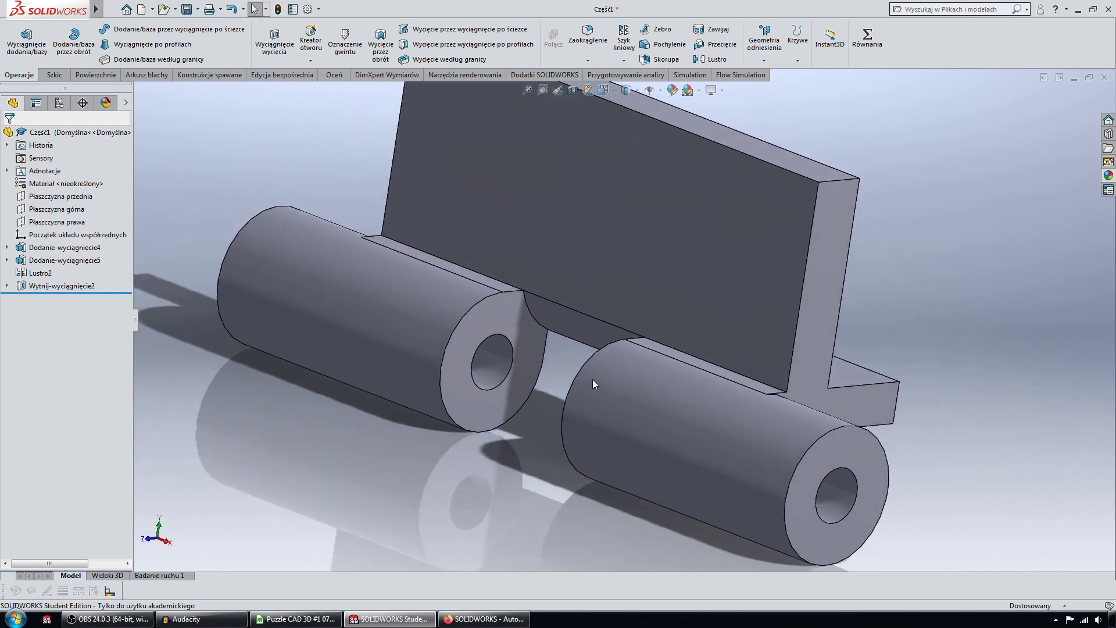
key("Down")
key("Down")
key("Down")
key("Down")
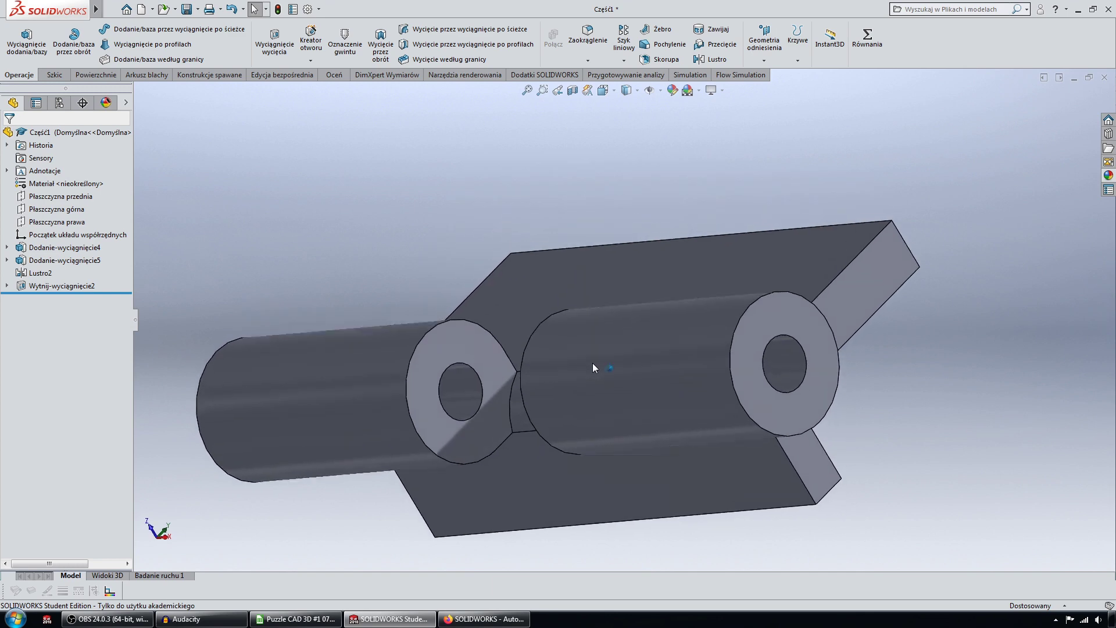
key("Down")
key("Up")
key("Up")
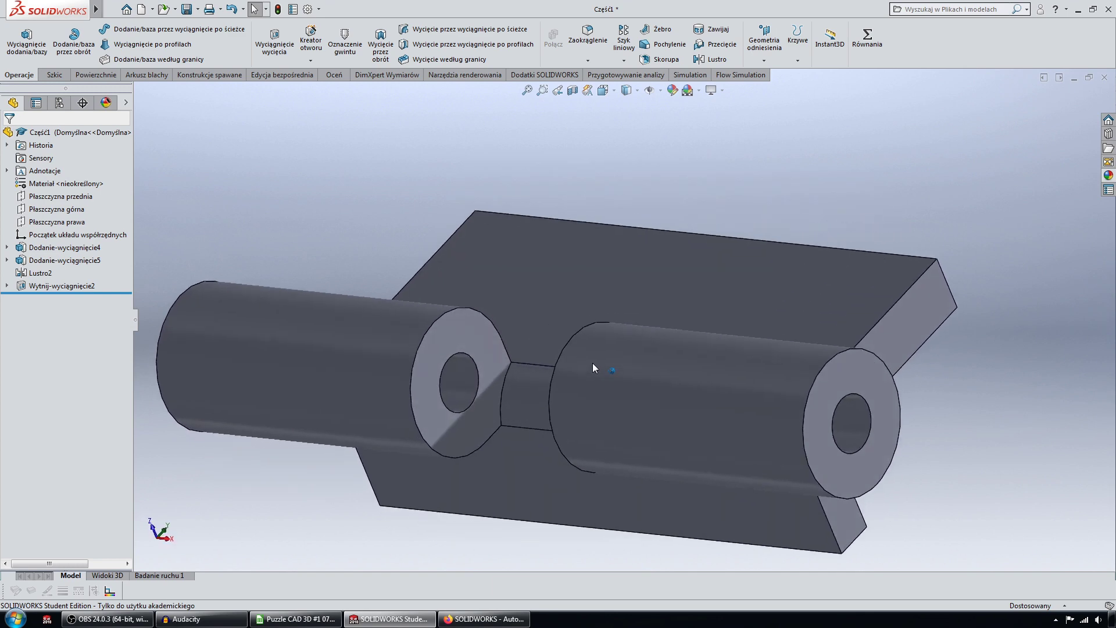
key("Up")
key("Up")
key("Up")
key("Up")
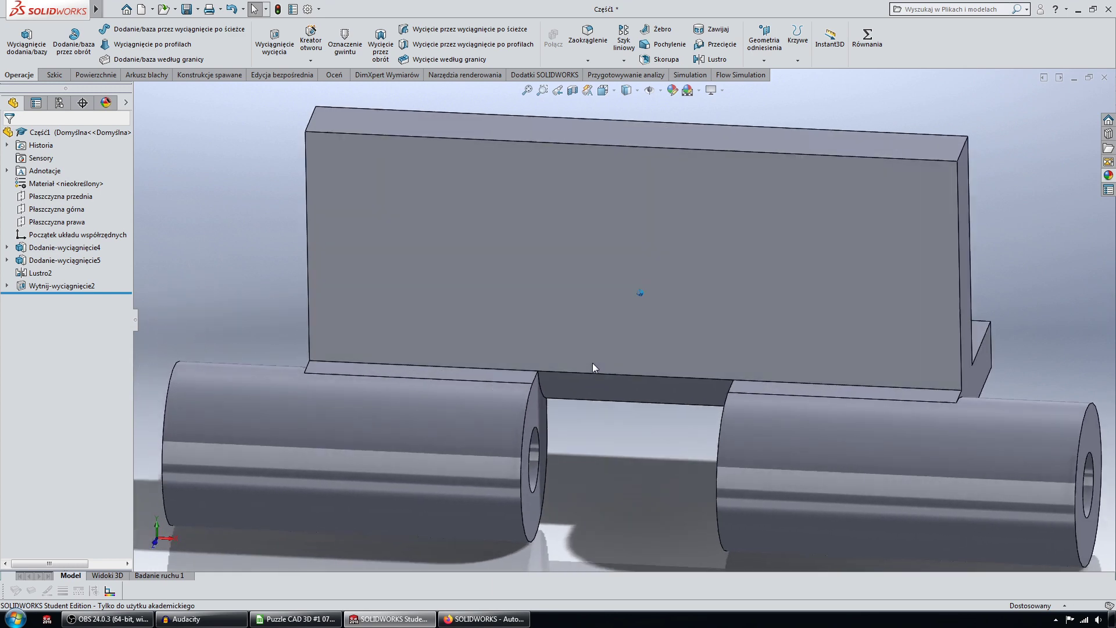
key("Up")
key("Right")
key("Right")
key("Right")
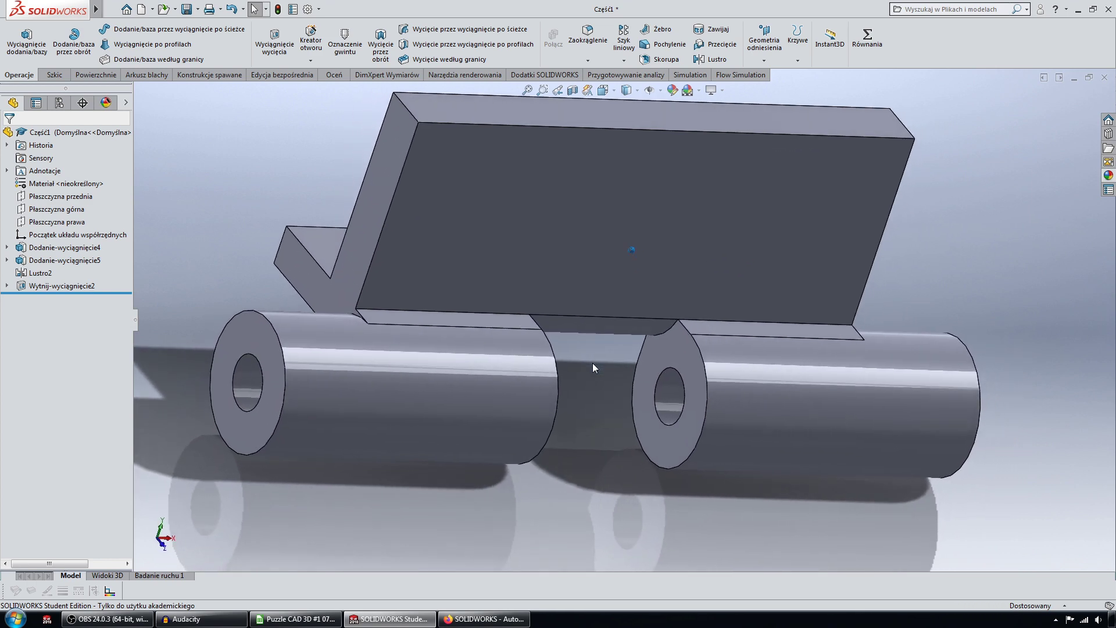
key("Left")
key("Left")
key("Left")
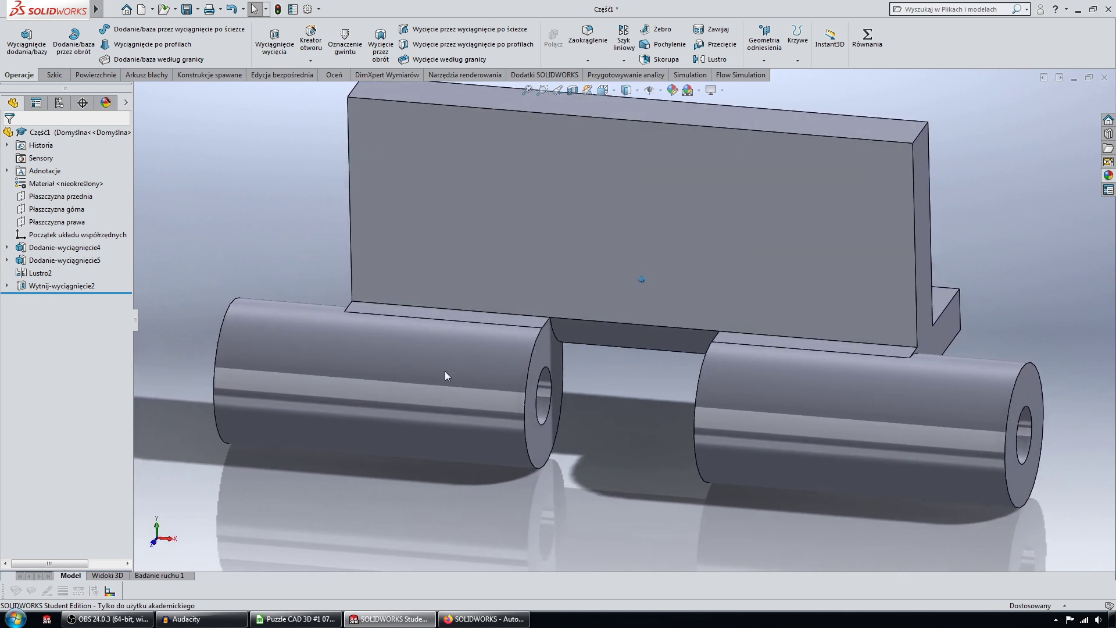
middle_click_drag(543, 497, 737, 414)
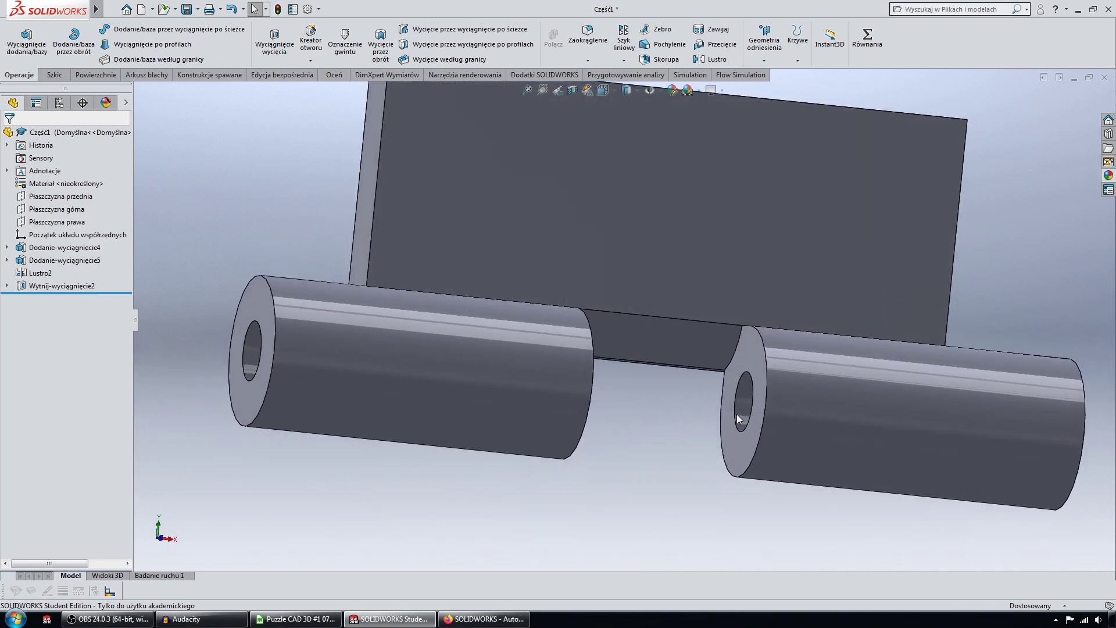
mouse_move(653, 402)
middle_mouse_down()
mouse_move(591, 419)
mouse_move(496, 399)
mouse_move(479, 368)
mouse_move(500, 358)
mouse_move(538, 390)
mouse_move(507, 407)
mouse_move(507, 371)
mouse_move(473, 437)
mouse_move(465, 424)
mouse_move(535, 429)
middle_mouse_up()
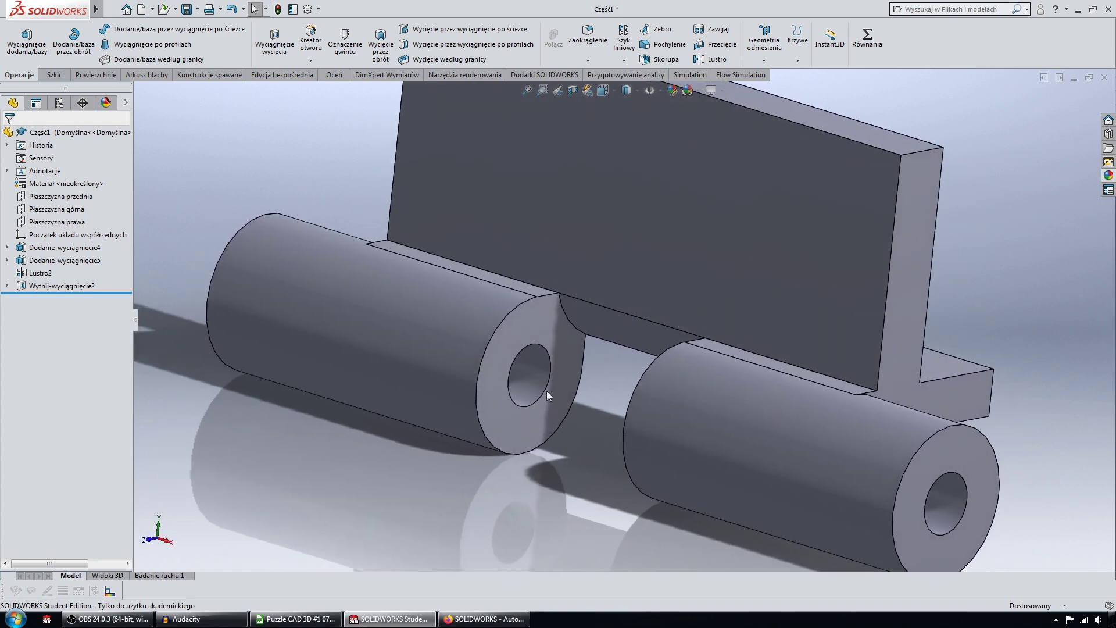
mouse_move(546, 390)
middle_mouse_down()
mouse_move(587, 424)
mouse_move(654, 416)
mouse_move(724, 323)
mouse_move(738, 438)
mouse_move(618, 369)
mouse_move(424, 338)
middle_mouse_up()
key("ctrl+1")
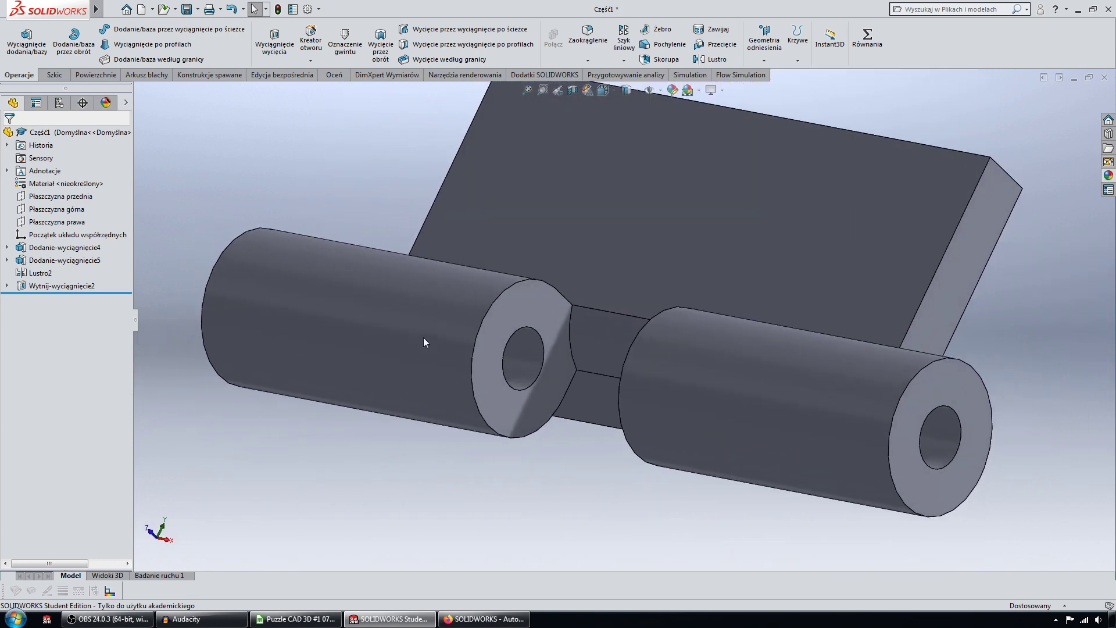
key("Left")
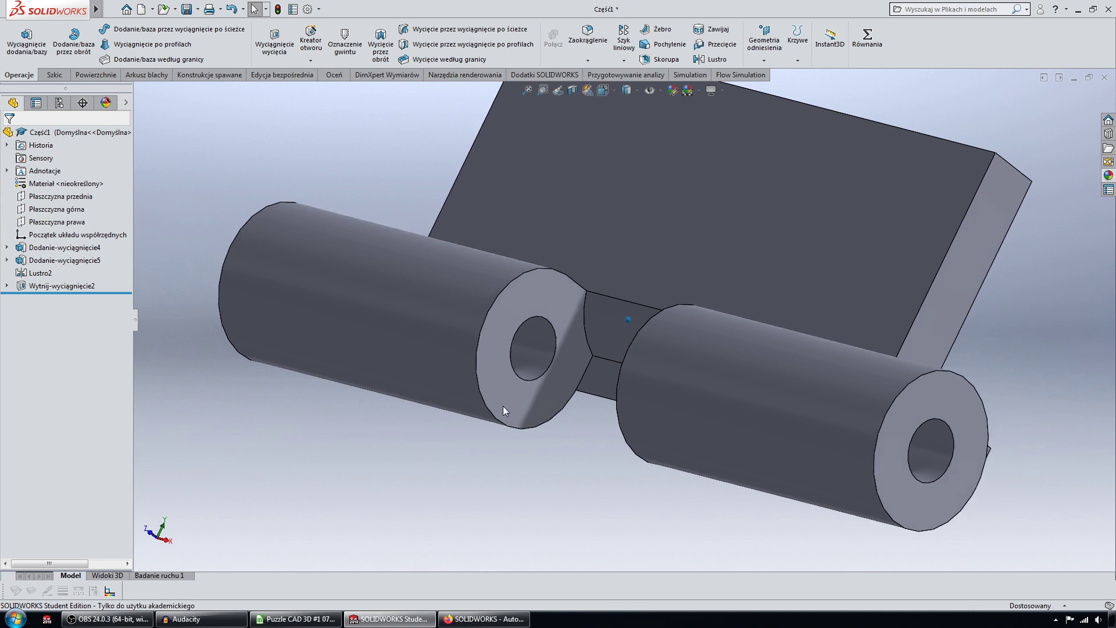
key("Right")
key("Right")
key("Right")
key("Right")
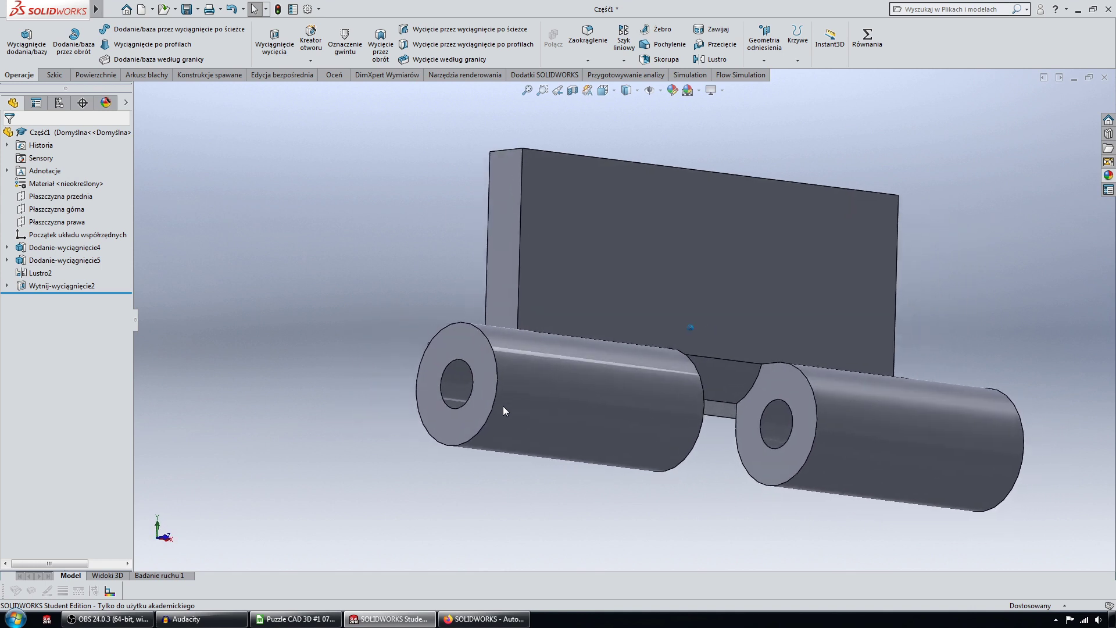
key("ctrl+7")
key("Right")
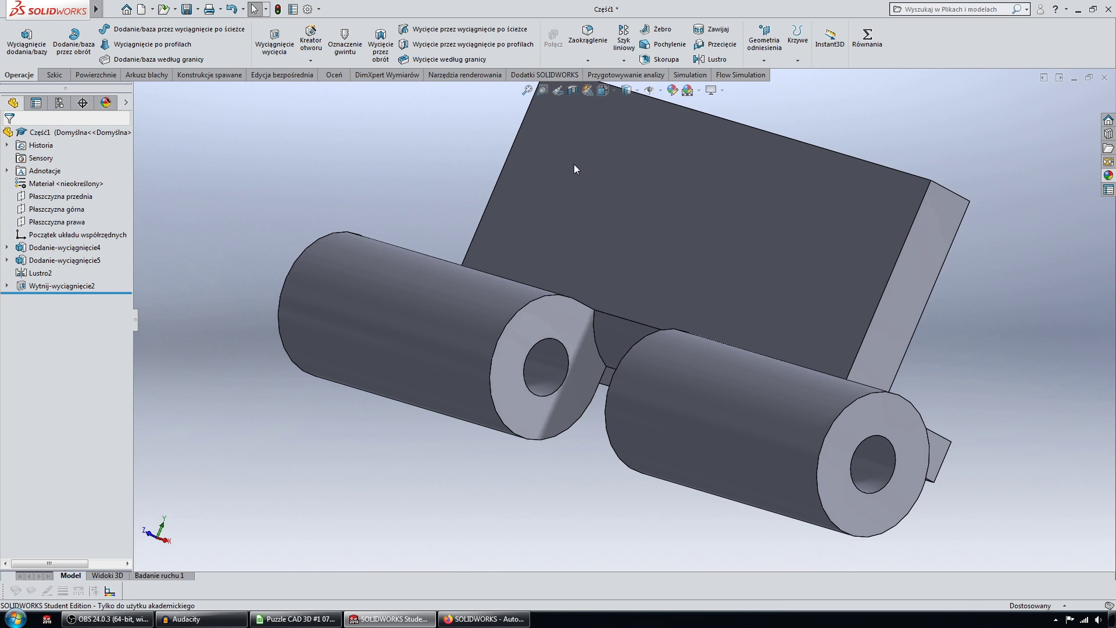
middle_click_drag(576, 167, 573, 268)
middle_click_drag(575, 329, 577, 330)
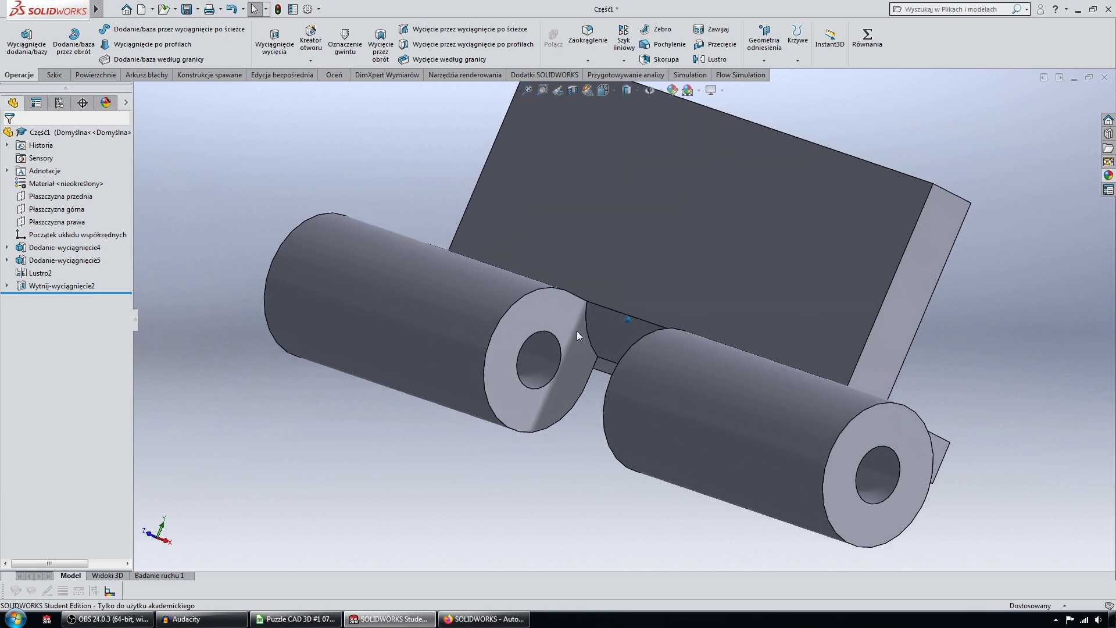
left_click(79, 225)
Start a new sketch on the right plane and turn the view toward the knuckle's hole.
left_click(87, 204)
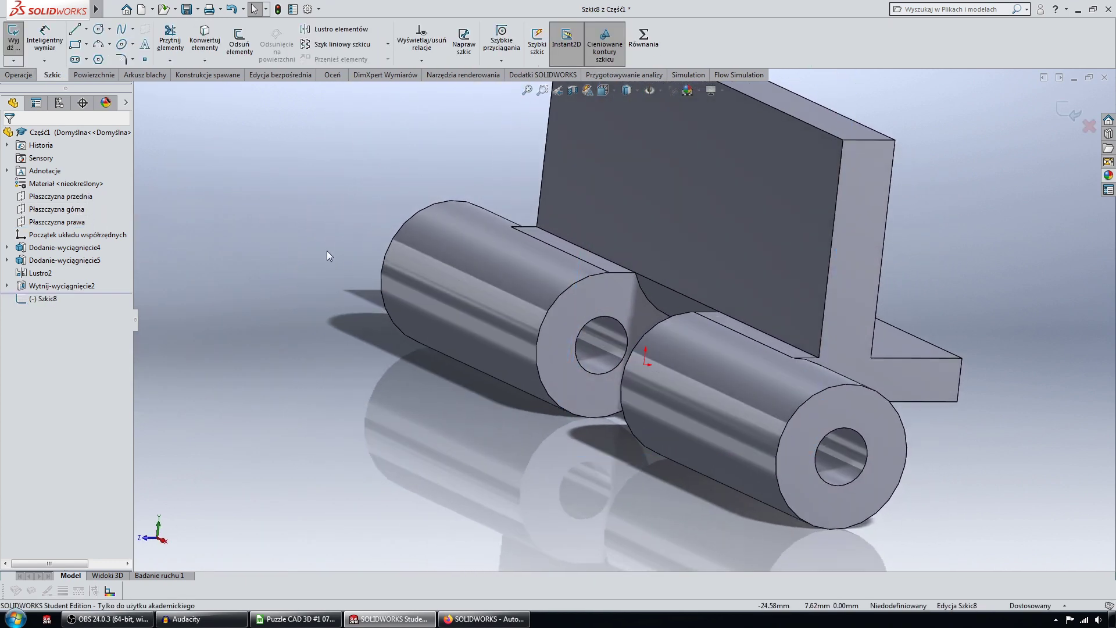
left_click(573, 91)
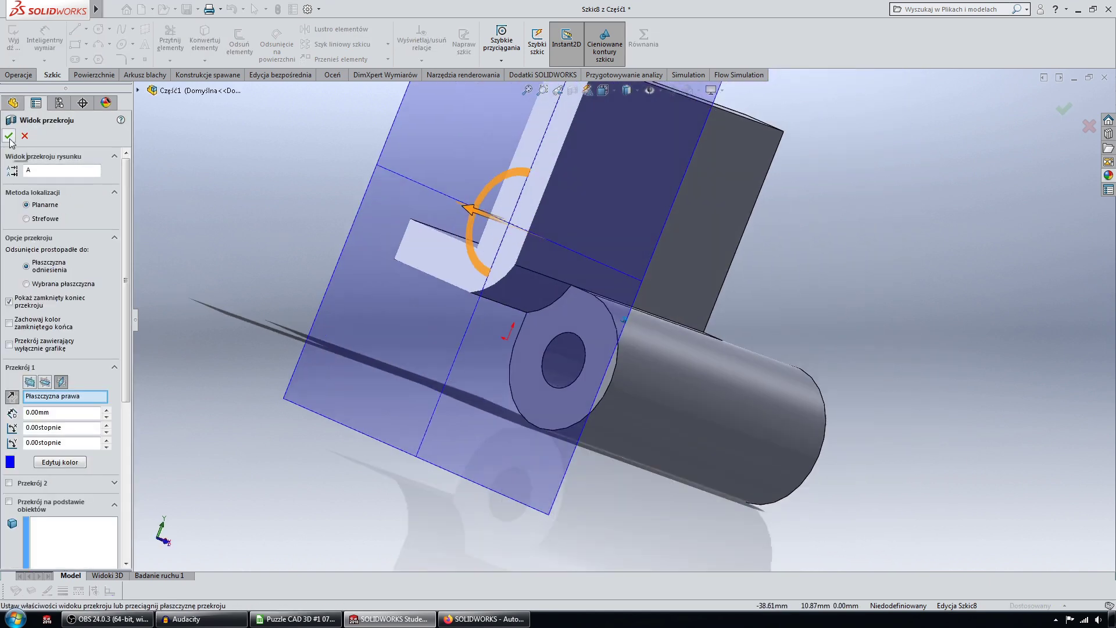
left_click(9, 136)
scroll(585, 375, "down", 3)
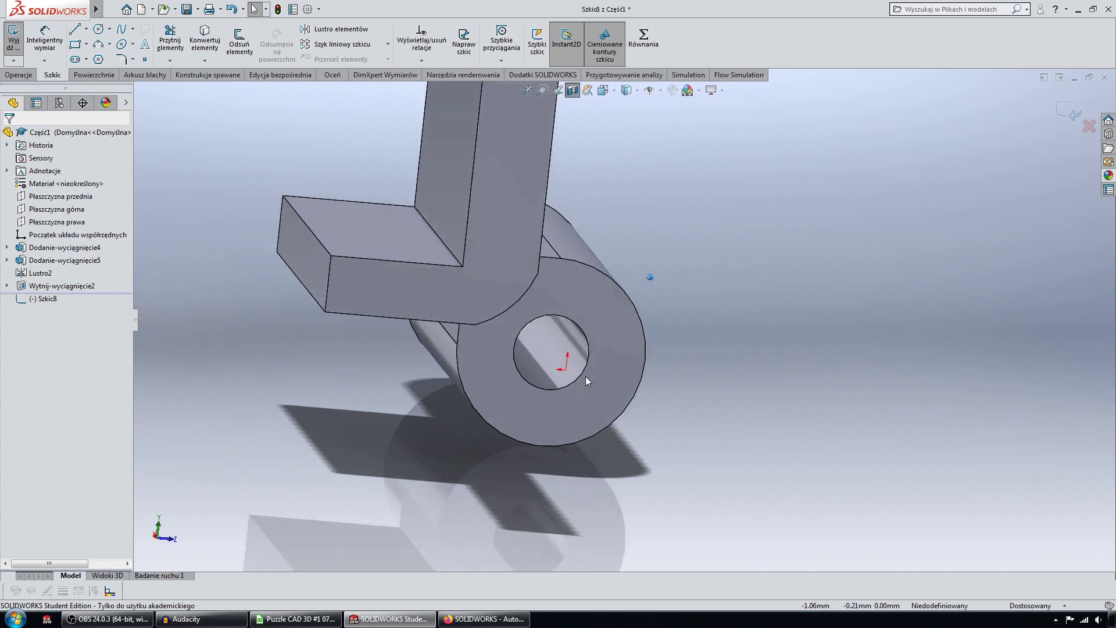
key("Left")
key("Left")
key("Left")
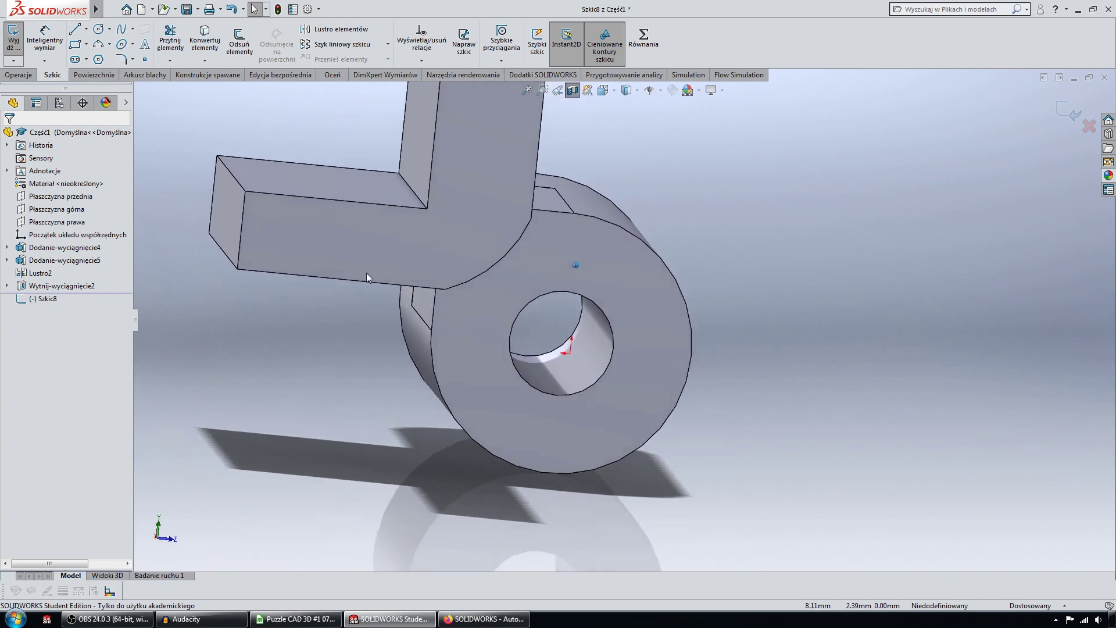
middle_click_drag(300, 227, 371, 274)
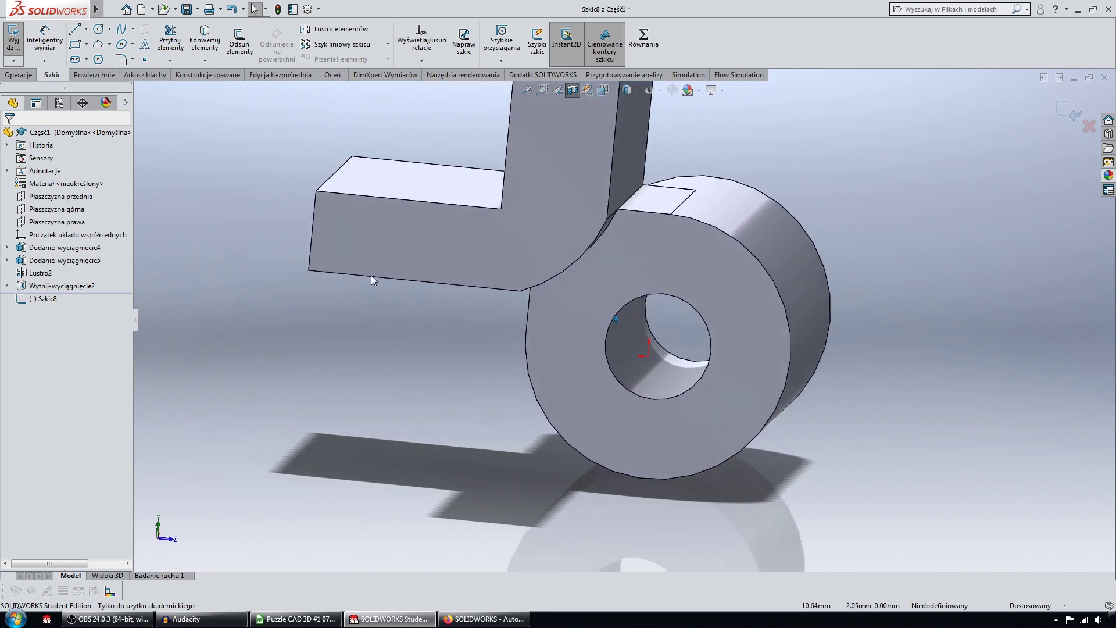
Convert the hole's edge and the knuckle's outer circular edge into sketch arcs.
left_click(619, 383)
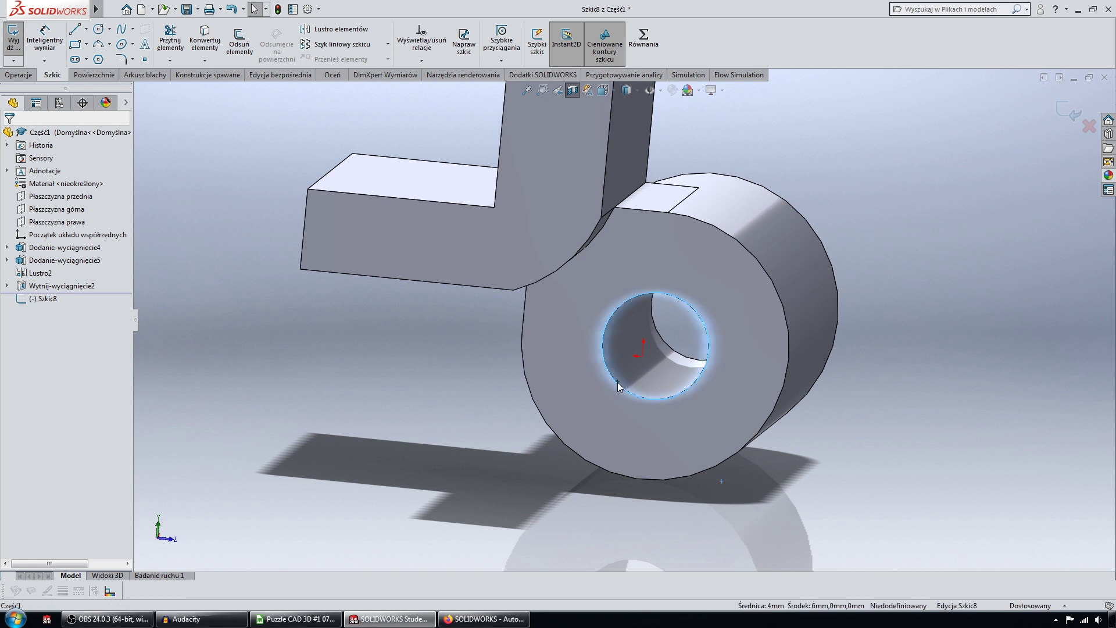
left_click(552, 429, "ctrl")
scroll(448, 321, "down", 1)
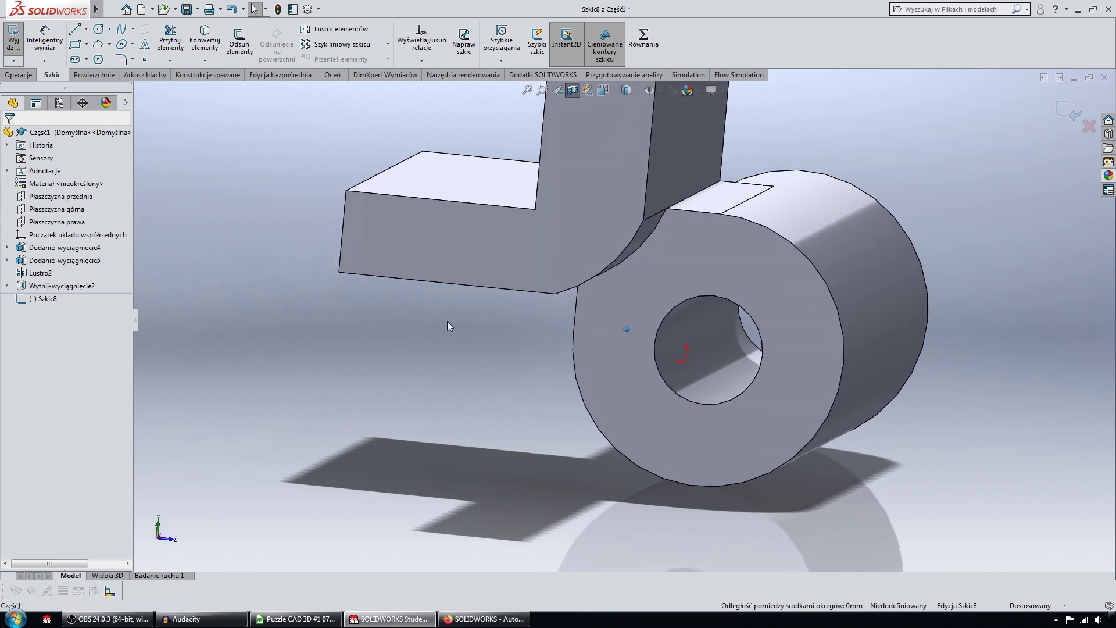
scroll(448, 321, "down", 1)
scroll(449, 320, "down", 1)
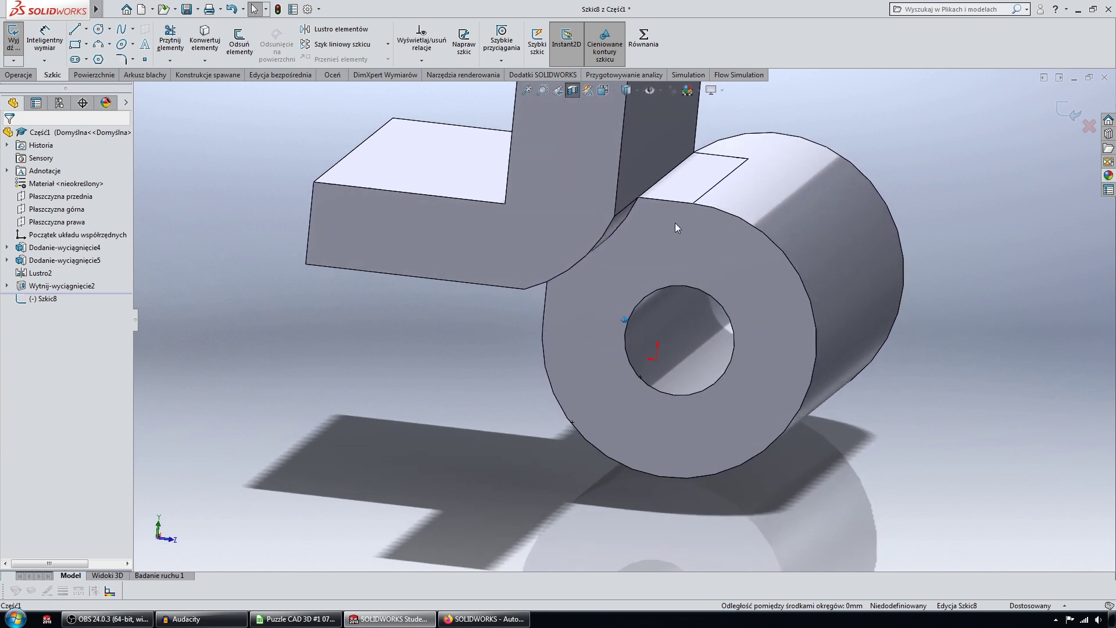
middle_click_drag(675, 222, 772, 250)
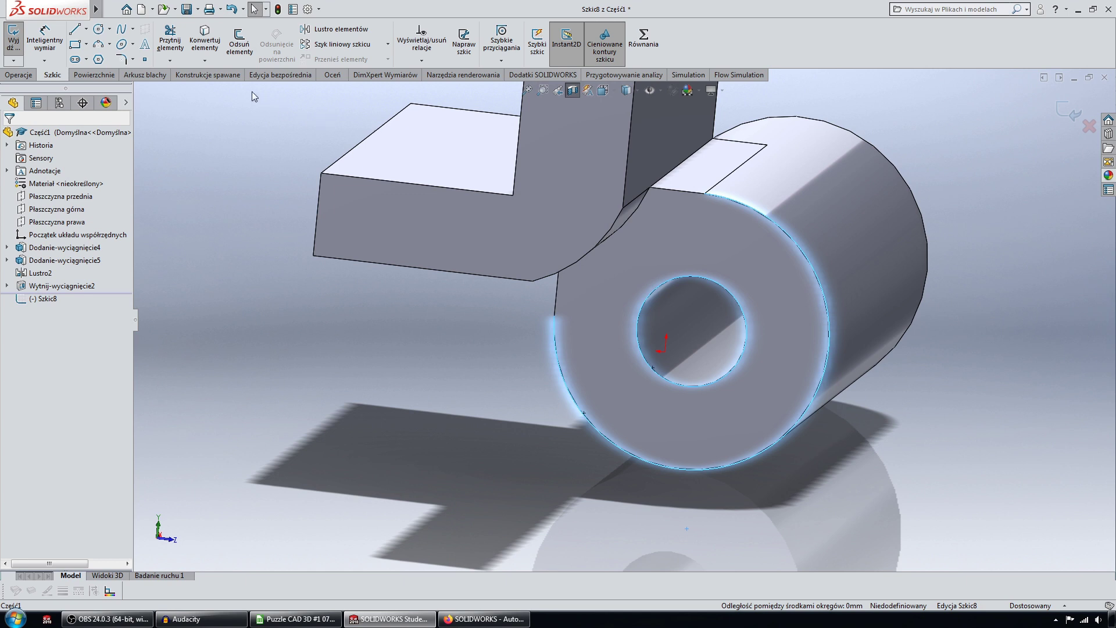
left_click(206, 45)
middle_click_drag(329, 306, 268, 255)
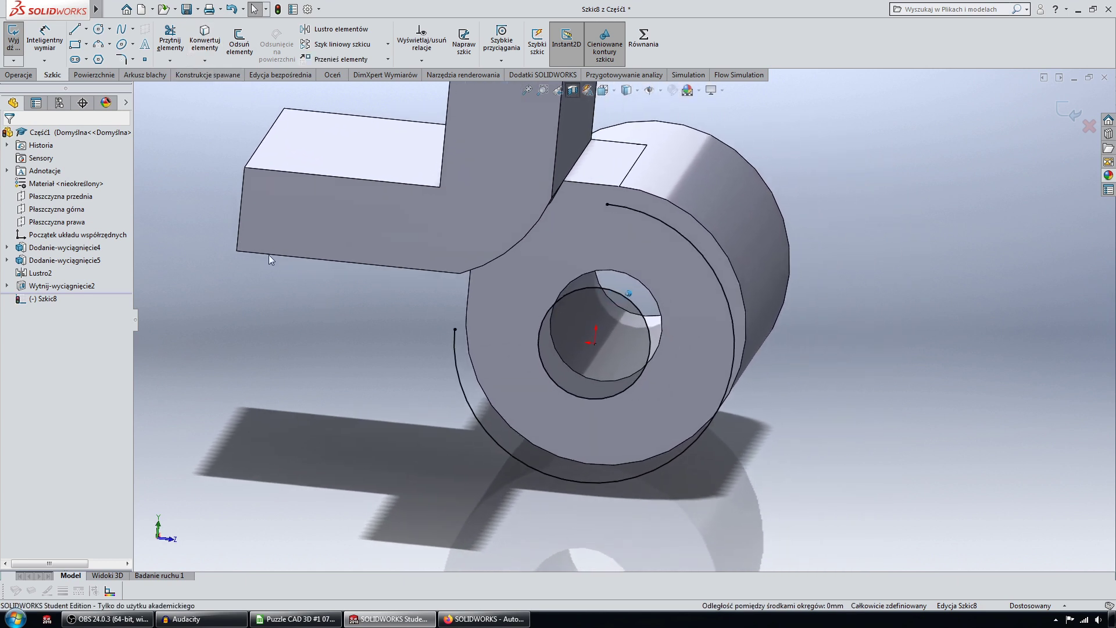
Draw a vertical construction line through the origin.
left_click(74, 32)
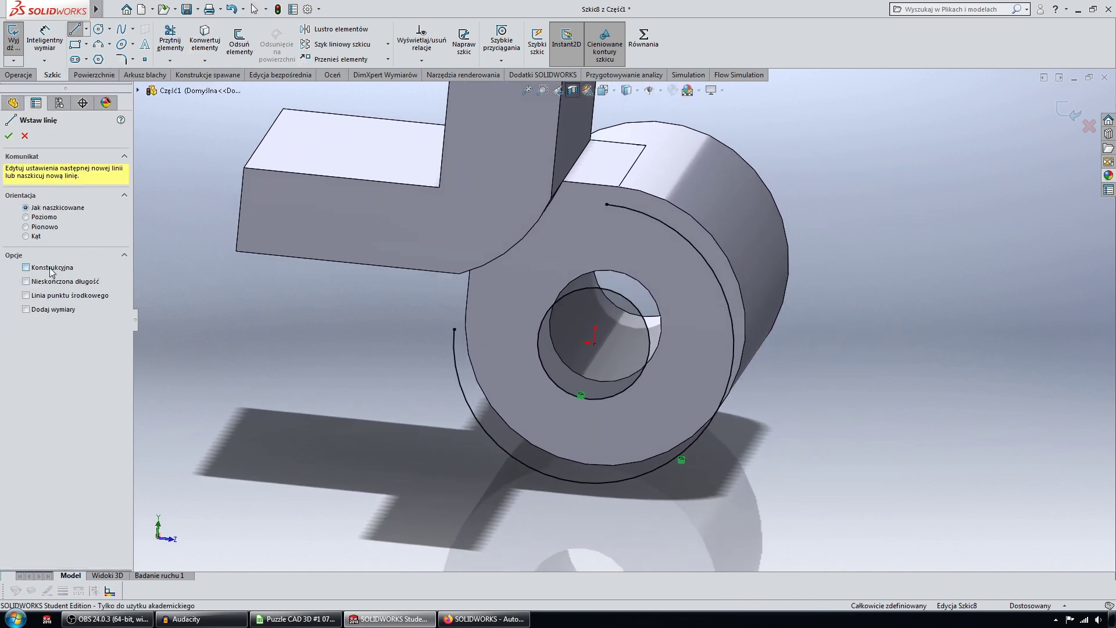
left_click(594, 343)
left_click(579, 515)
key("Escape")
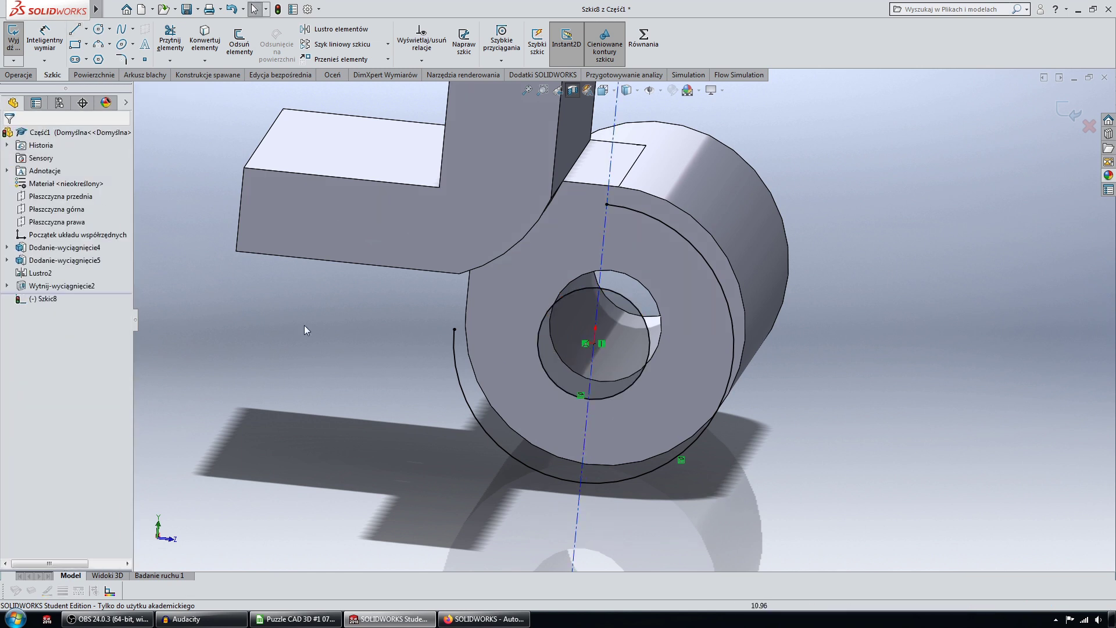
Draw a vertical line tangent to the small circle down to the outer arc.
left_click(74, 30)
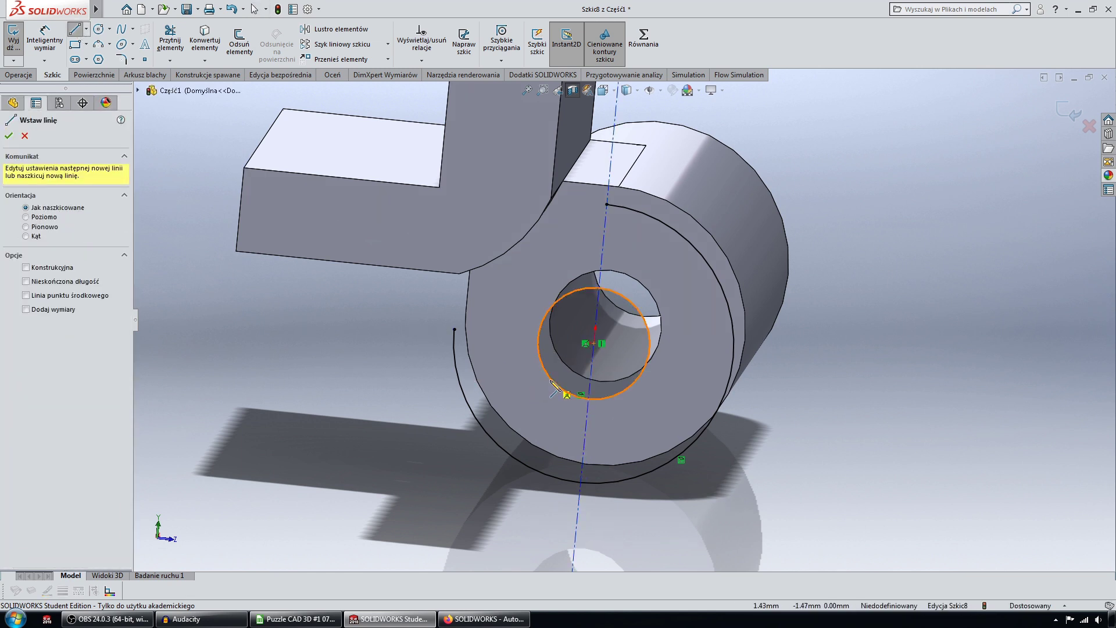
left_click(541, 356)
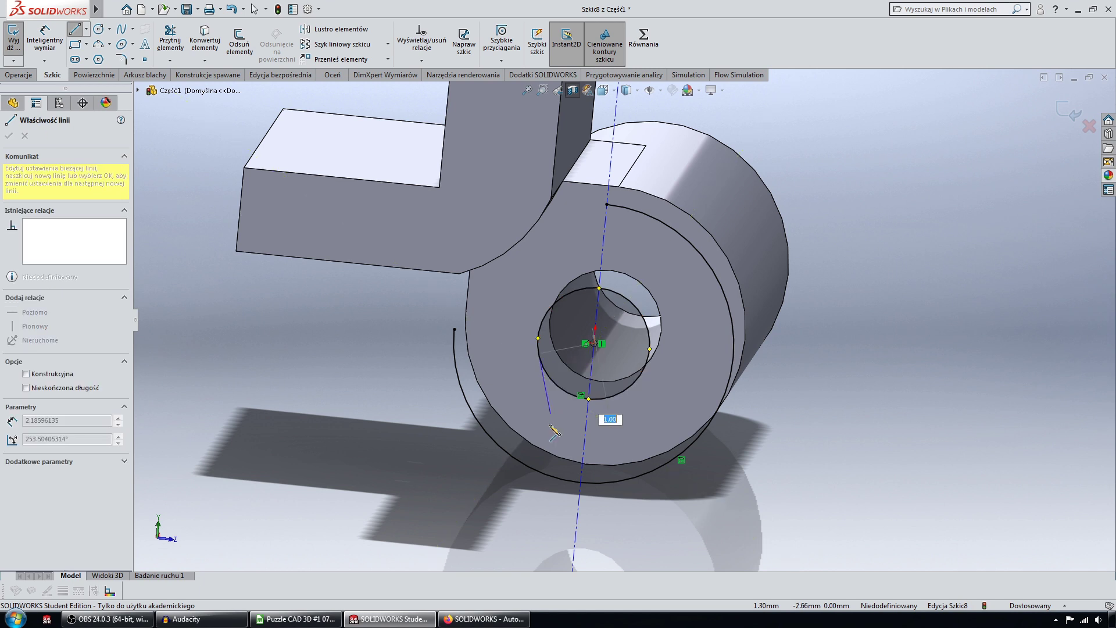
left_click(535, 471)
key("Escape")
left_click(536, 398)
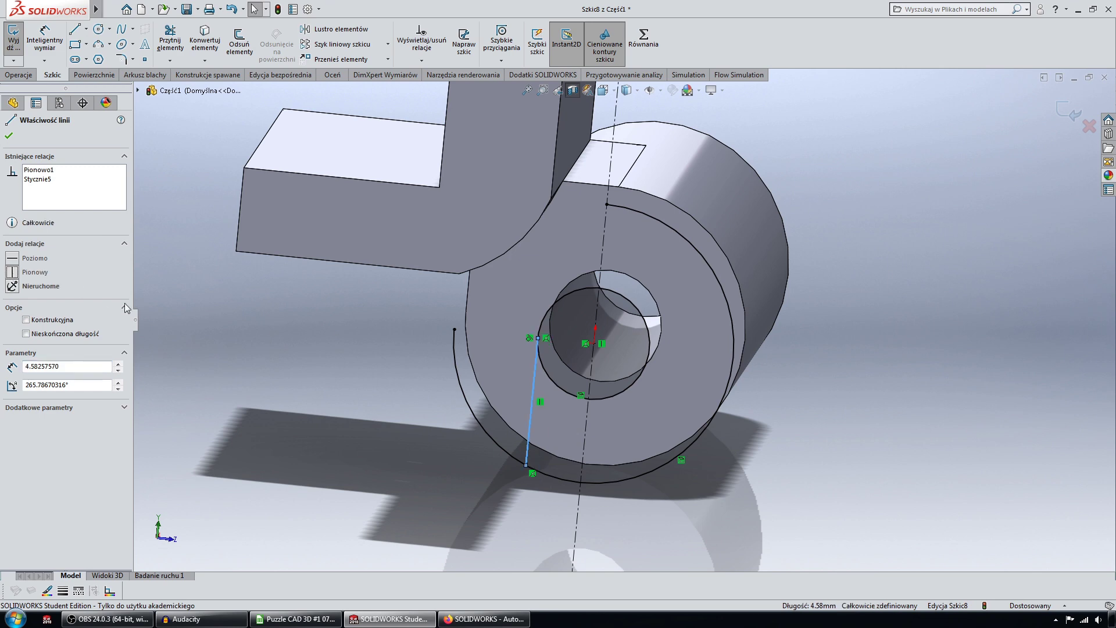
key("Escape")
scroll(342, 358, "up", 3)
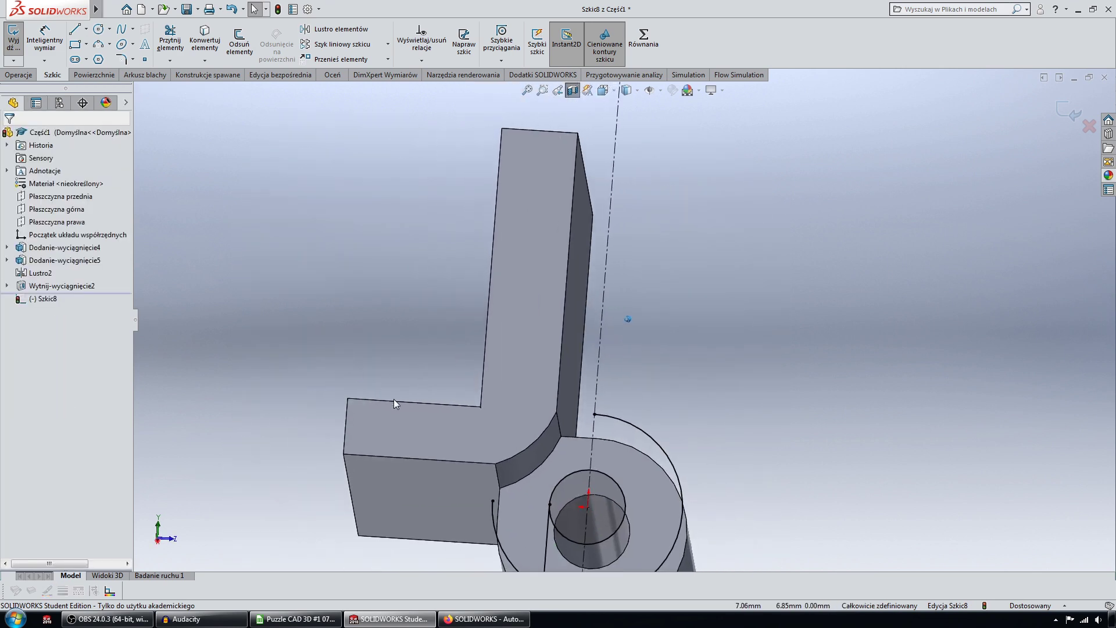
middle_click_drag(393, 399, 442, 308)
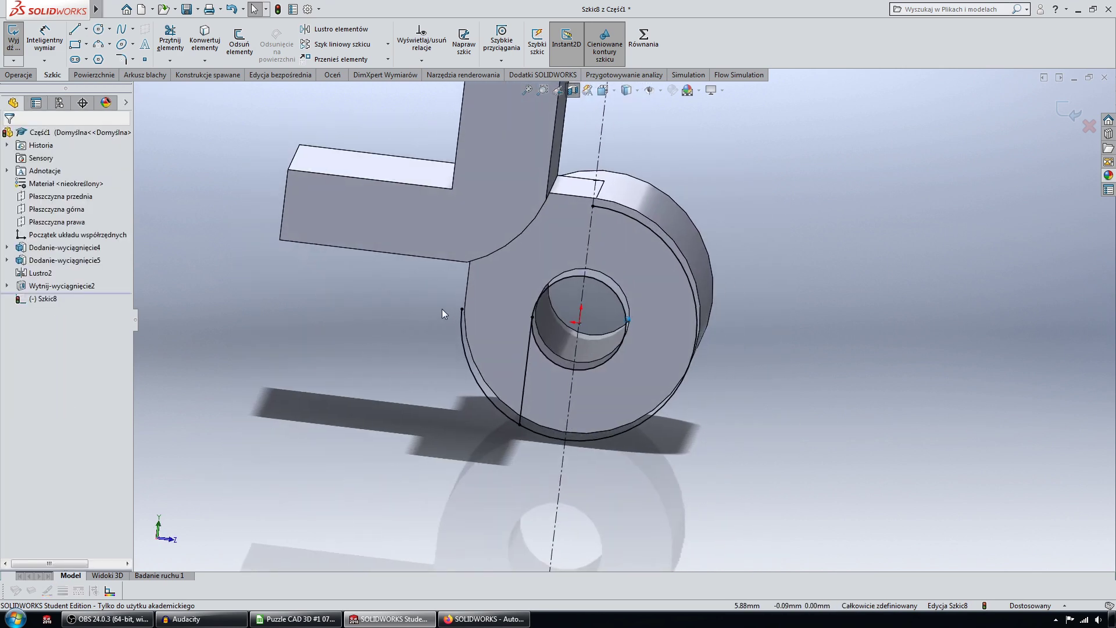
middle_click_drag(442, 309, 337, 39)
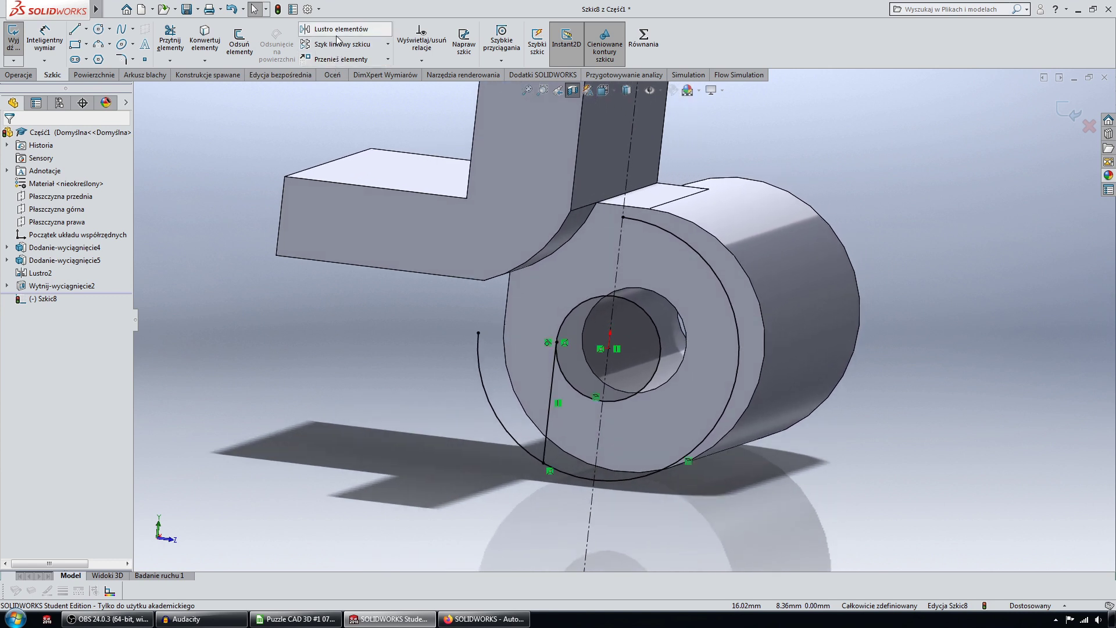
Mirror the tangent line about the centreline onto the bore's opposite side.
left_click(337, 30)
left_click(547, 429)
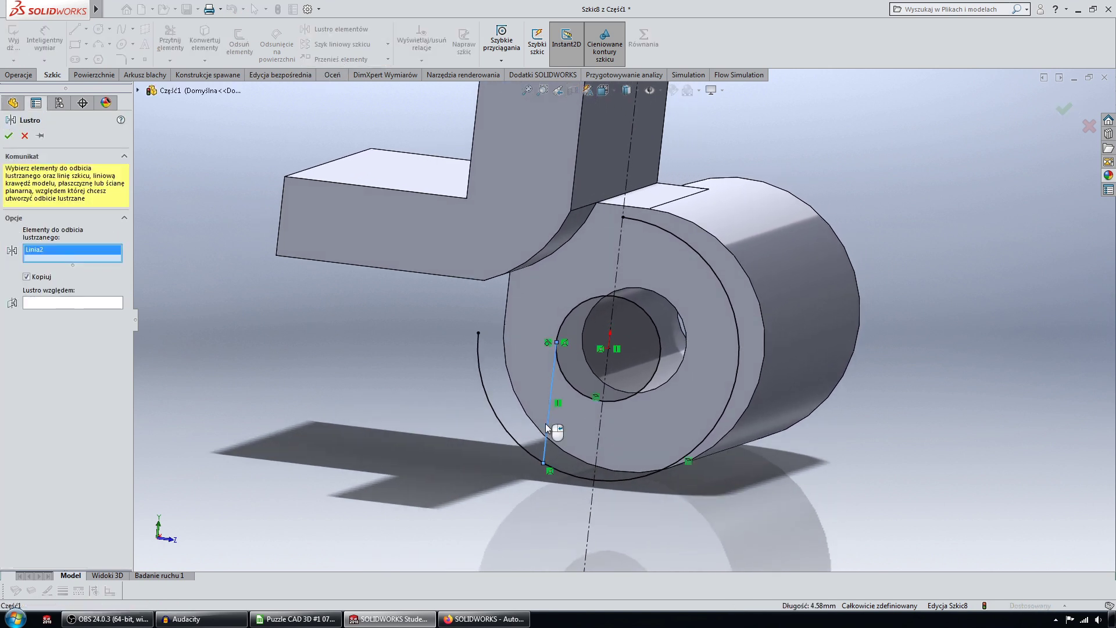
left_click(86, 306)
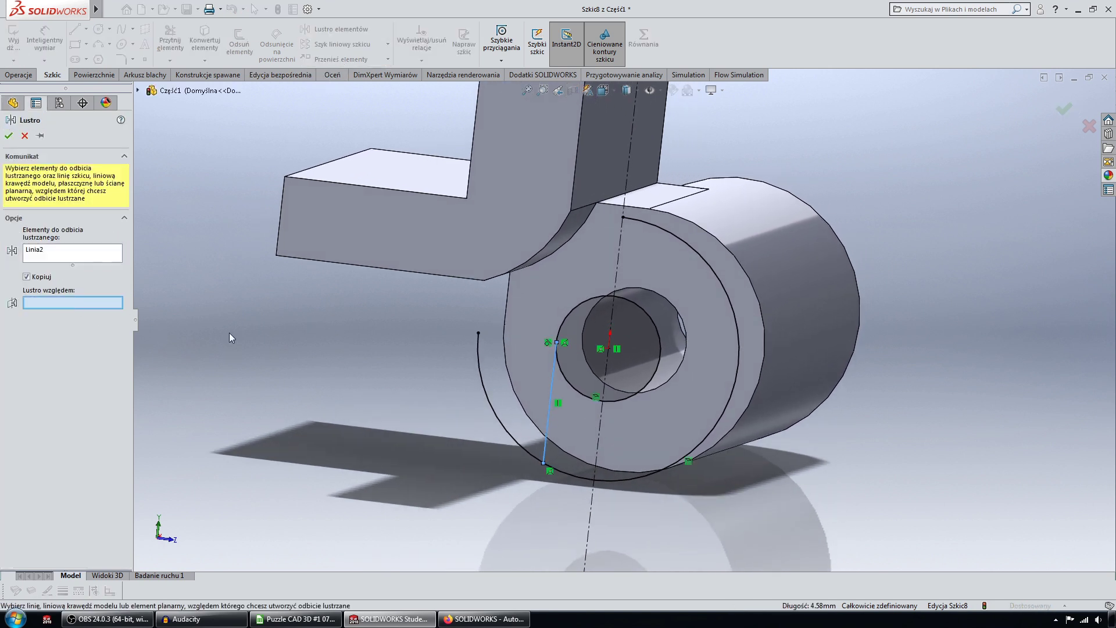
left_click(600, 430)
key("Return")
middle_click_drag(599, 428, 479, 383)
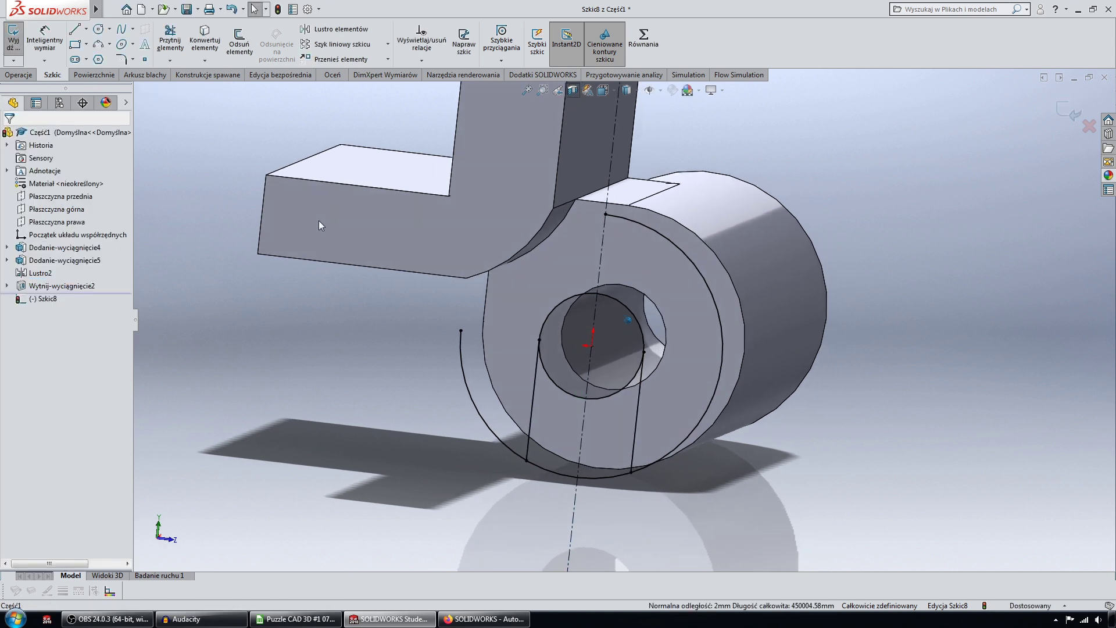
middle_click_drag(557, 434, 568, 405)
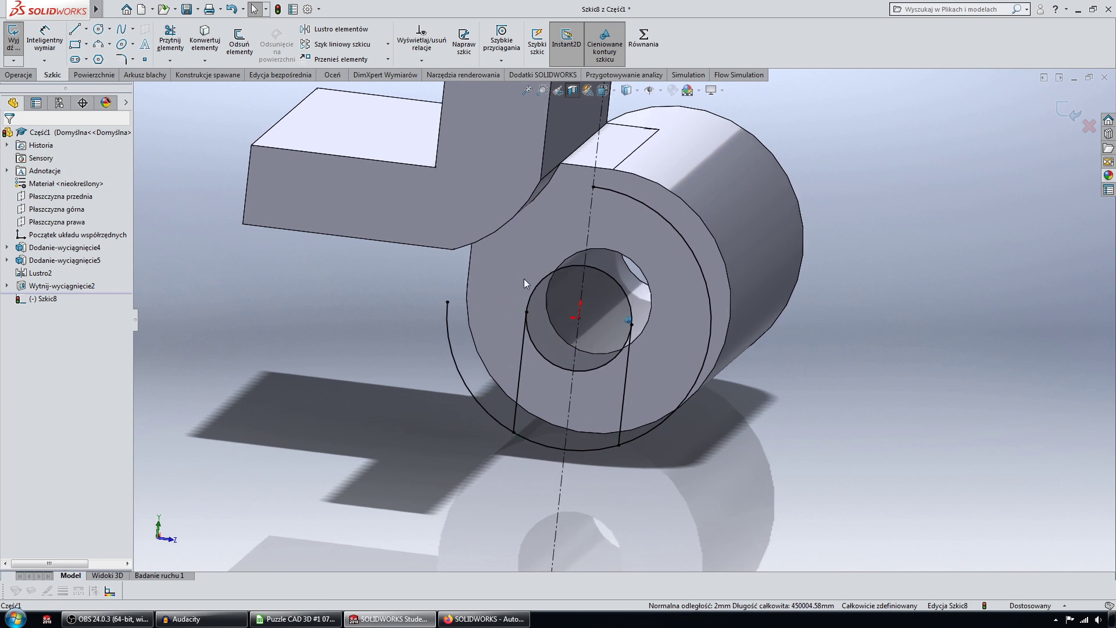
middle_click_drag(525, 278, 524, 301)
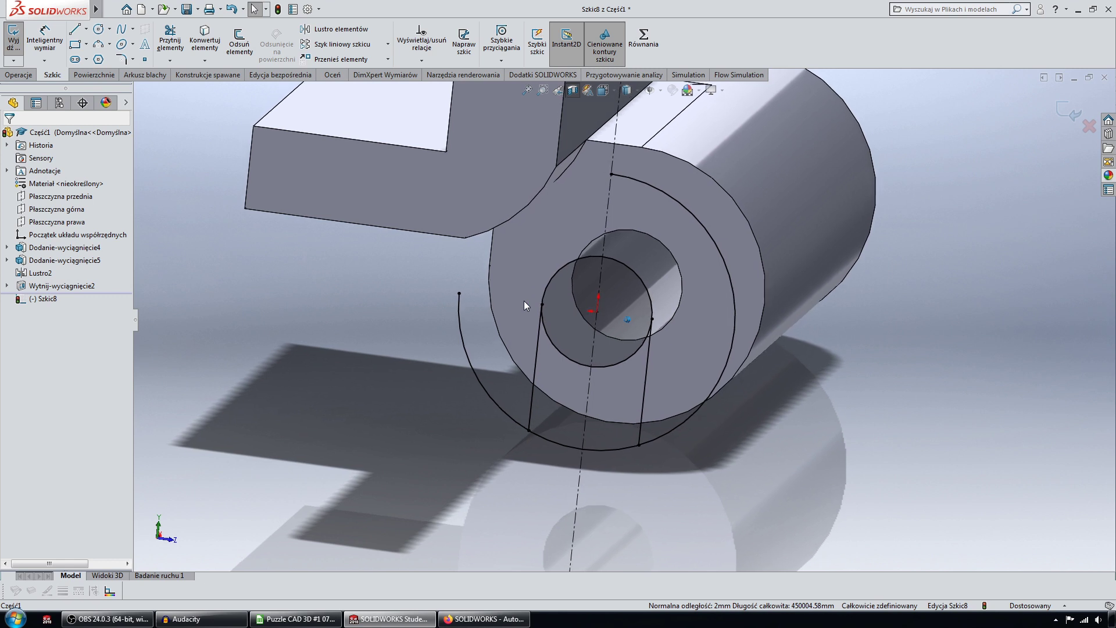
middle_click_drag(524, 301, 553, 302)
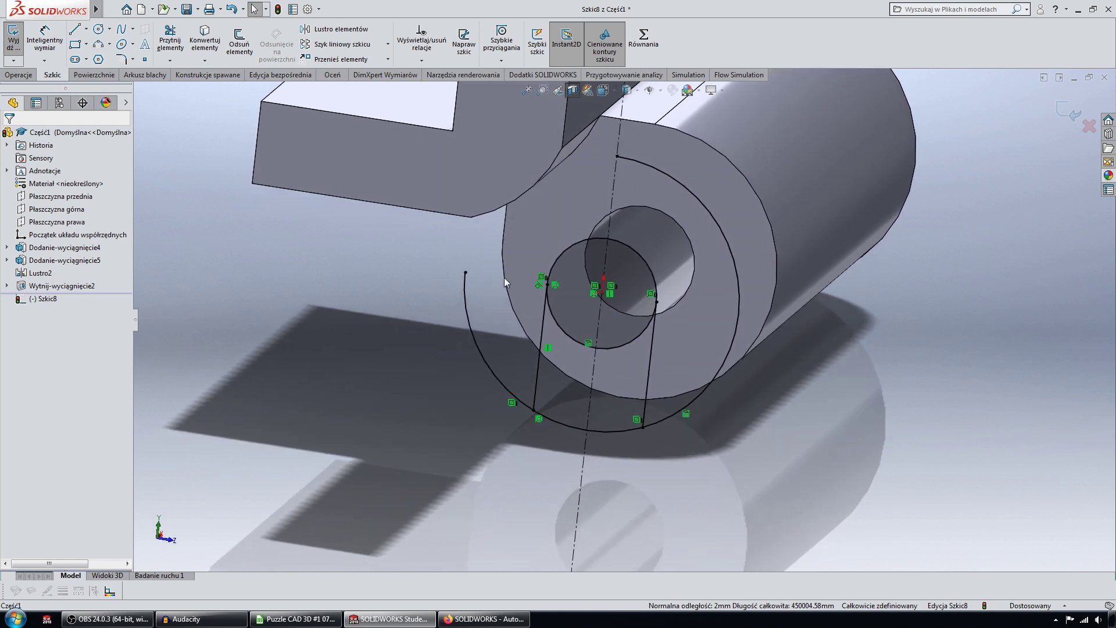
Trim away both outer arc ends and the small circle's upper arcs.
left_click(171, 41)
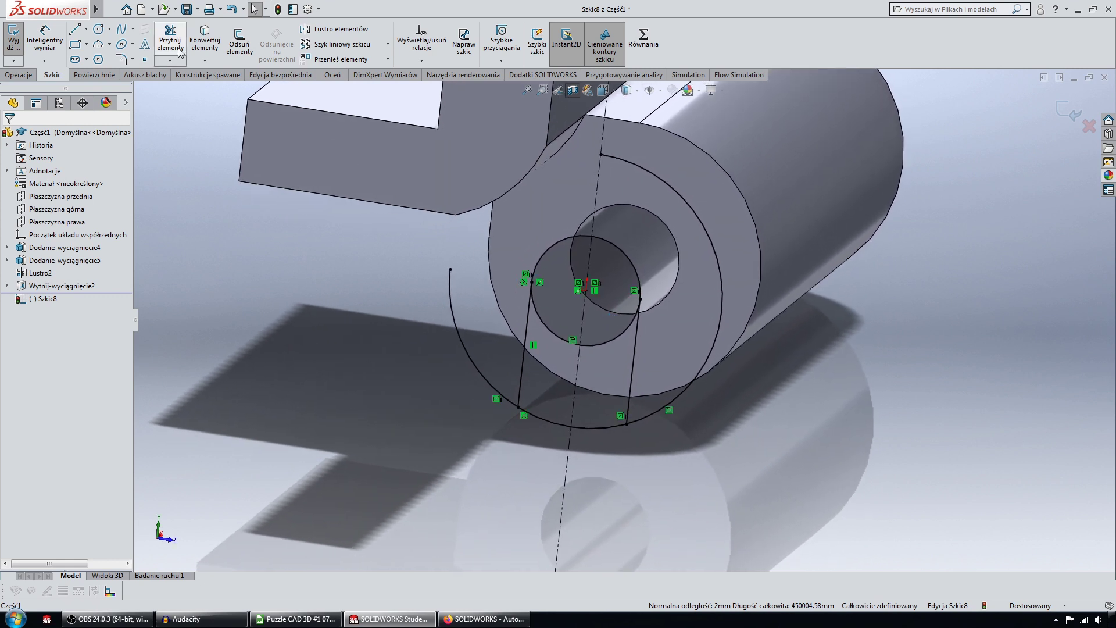
left_click(458, 324)
left_click(661, 411)
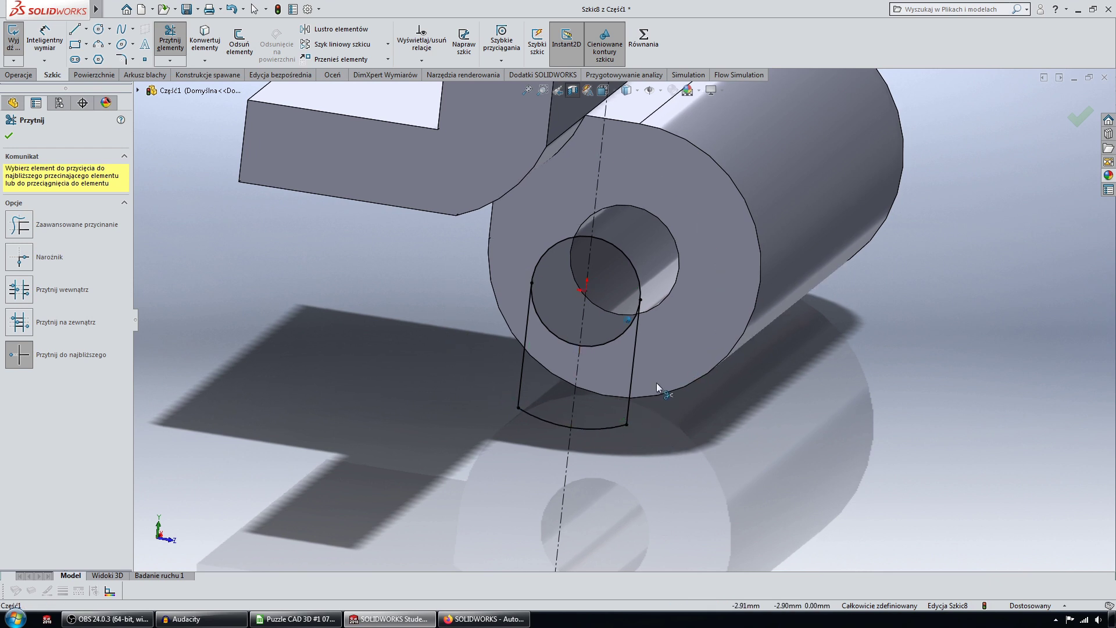
left_click(626, 262)
left_click(574, 236)
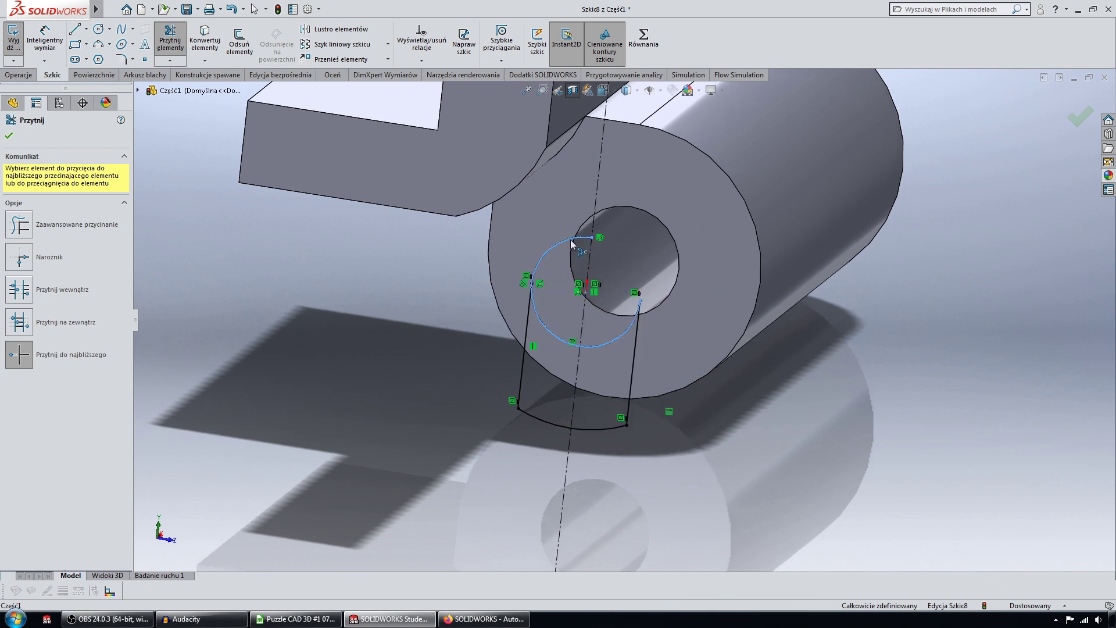
Close the trim tool and select the tangent relation on the left line.
mouse_move(530, 305)
middle_mouse_down()
mouse_move(615, 383)
mouse_move(565, 410)
middle_mouse_up()
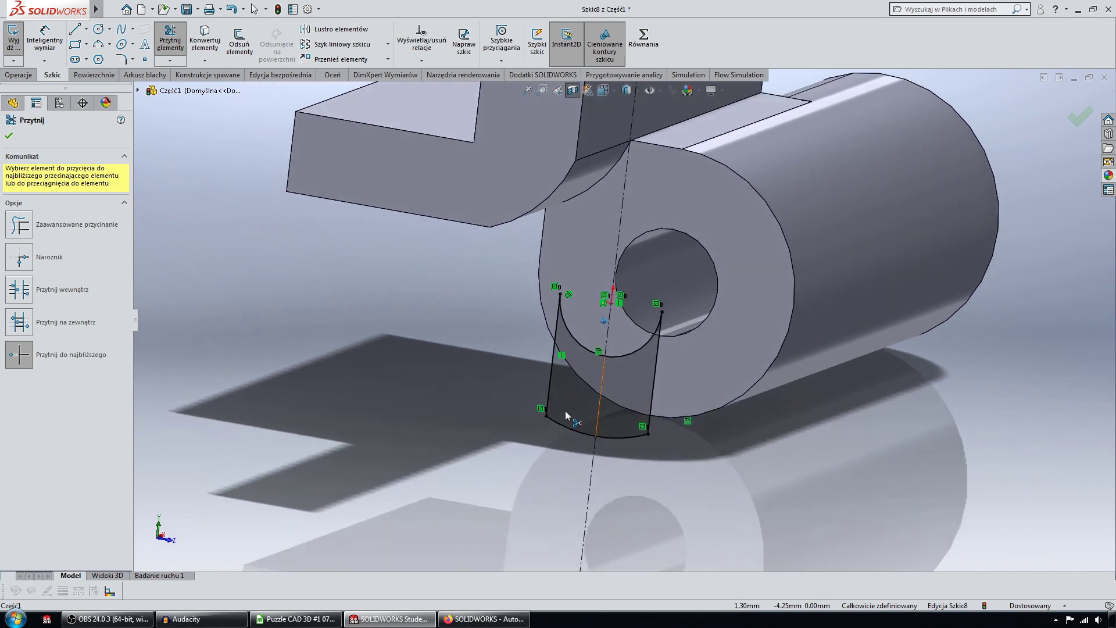
mouse_move(592, 371)
middle_mouse_down()
mouse_move(659, 344)
mouse_move(772, 326)
middle_mouse_up()
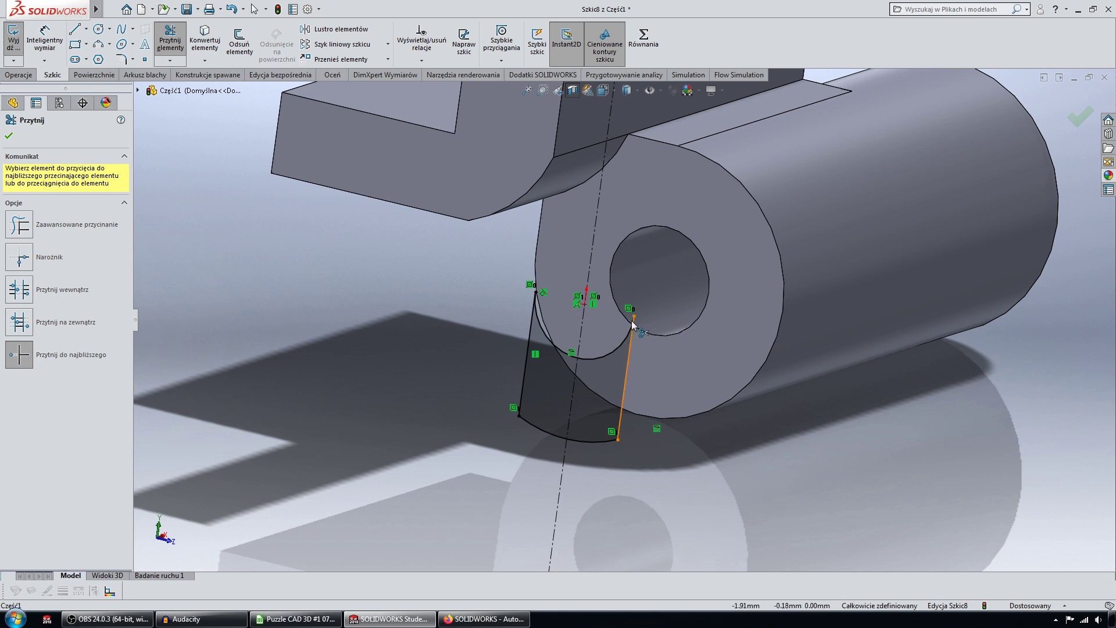
mouse_move(573, 353)
middle_mouse_down()
mouse_move(936, 202)
mouse_move(1059, 131)
middle_mouse_up()
left_click(1080, 117)
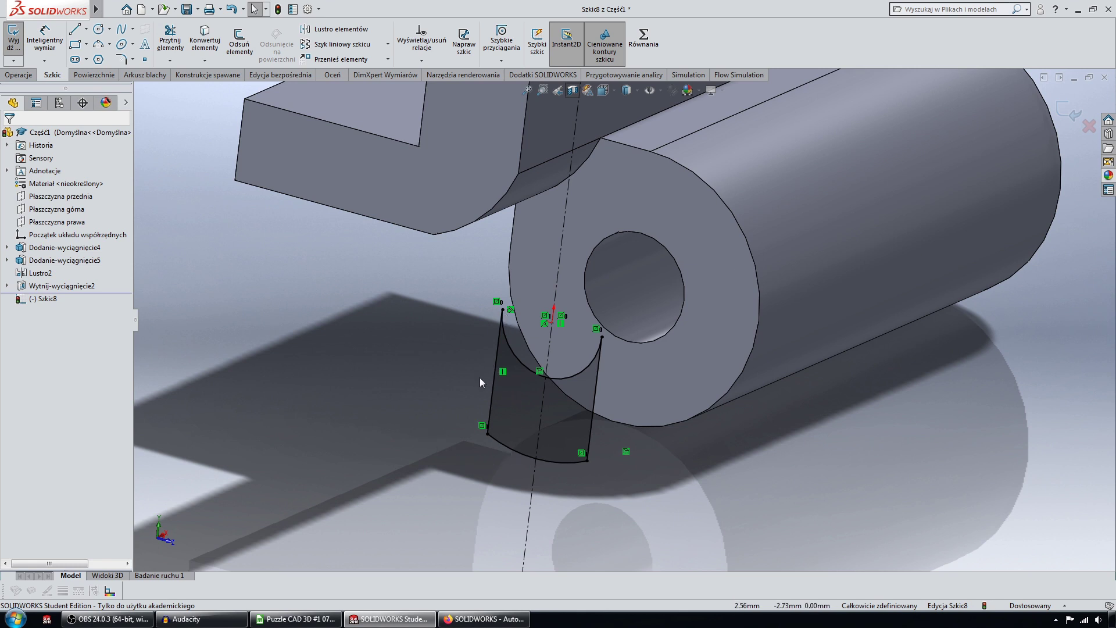
left_click(508, 310)
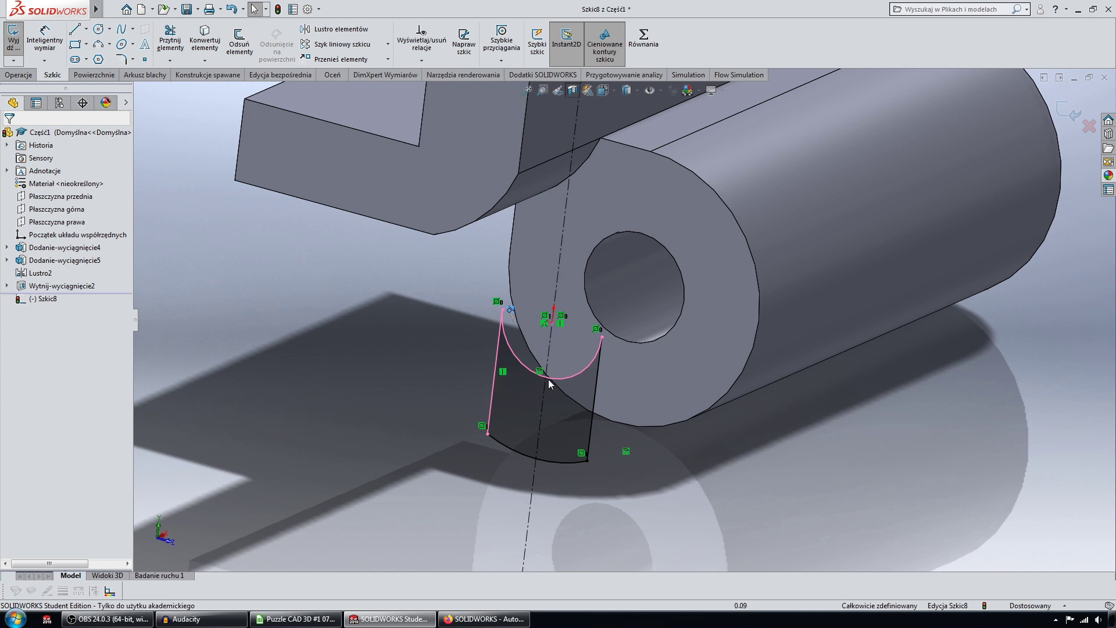
Delete the tangent relation and drag the left line's top endpoint down beside the bore's arc.
right_click(511, 305)
left_click(540, 472)
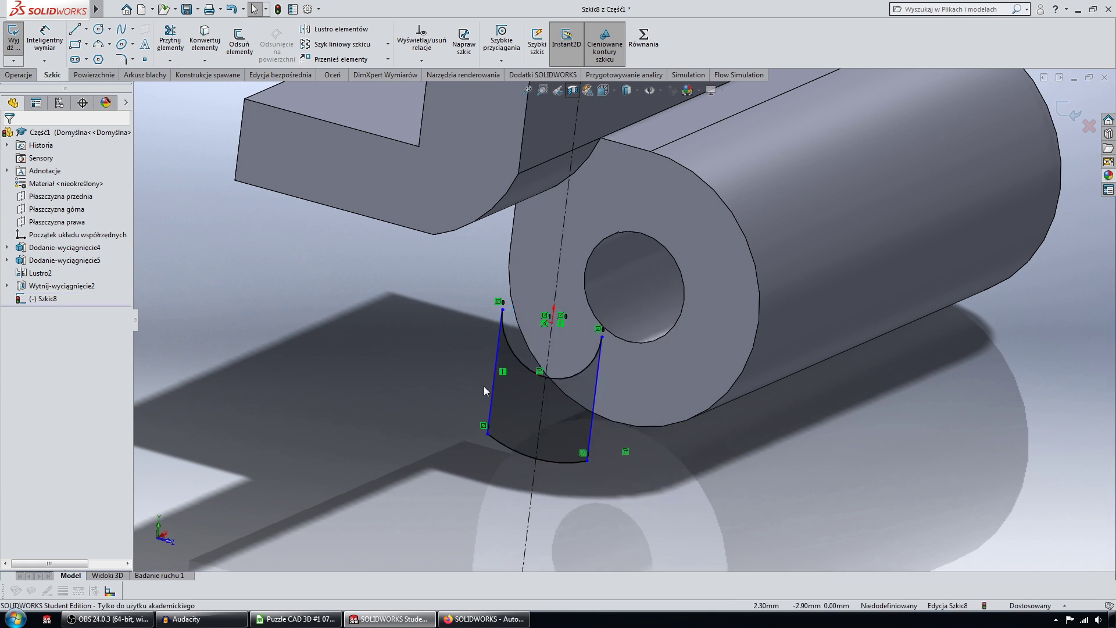
mouse_move(493, 386)
left_mouse_down()
mouse_move(488, 393)
mouse_move(503, 393)
mouse_move(478, 395)
left_mouse_up()
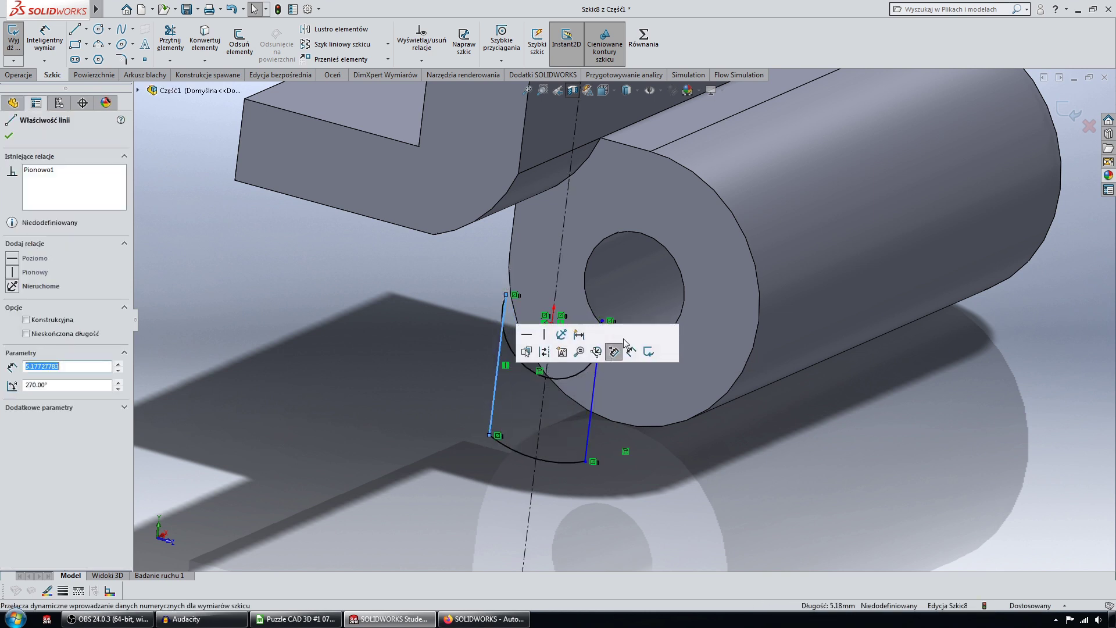
left_click(446, 291)
mouse_move(507, 293)
left_mouse_down()
mouse_move(497, 309)
mouse_move(479, 294)
mouse_move(470, 346)
mouse_move(463, 331)
left_mouse_up()
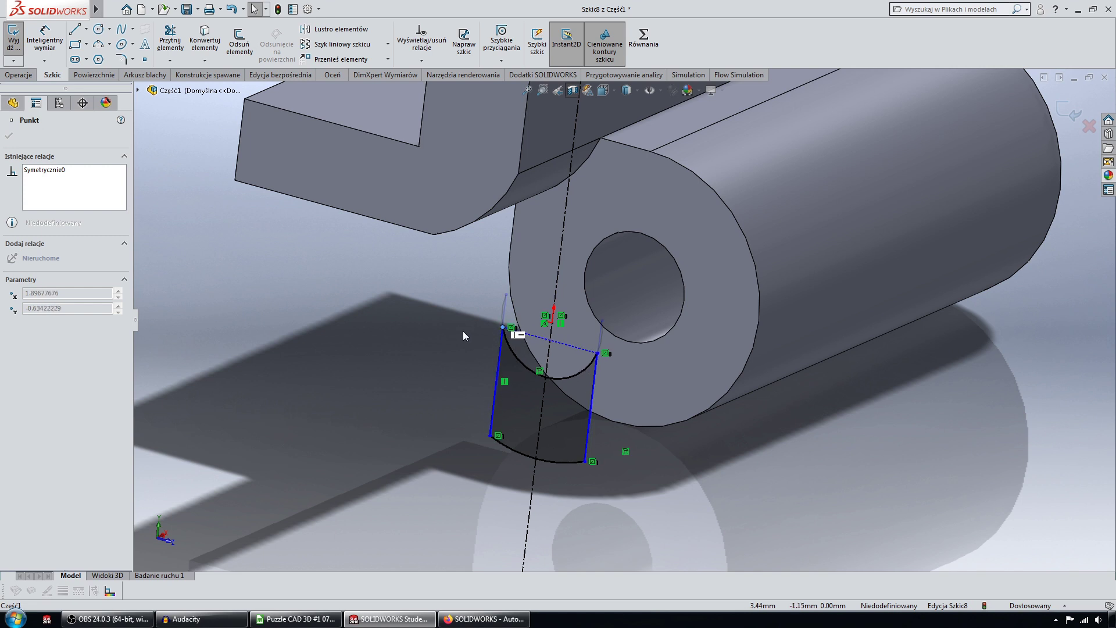
left_click(417, 332)
Dimension the two side lines 3.8 mm apart, fully defining Szkic8, then exit the sketch.
left_click(44, 41)
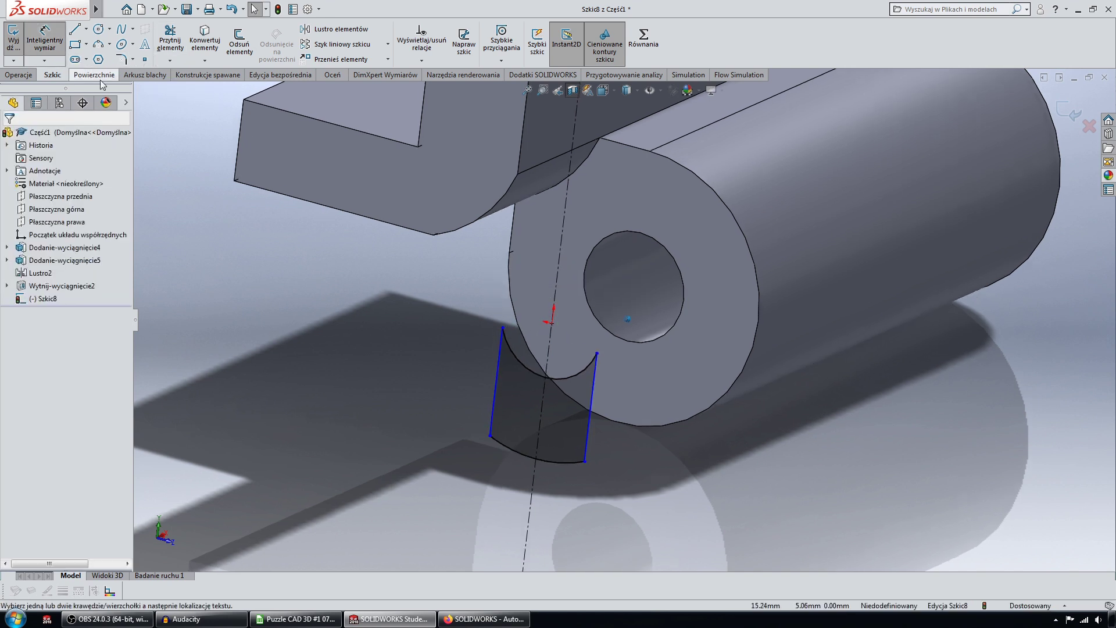
left_click(493, 393)
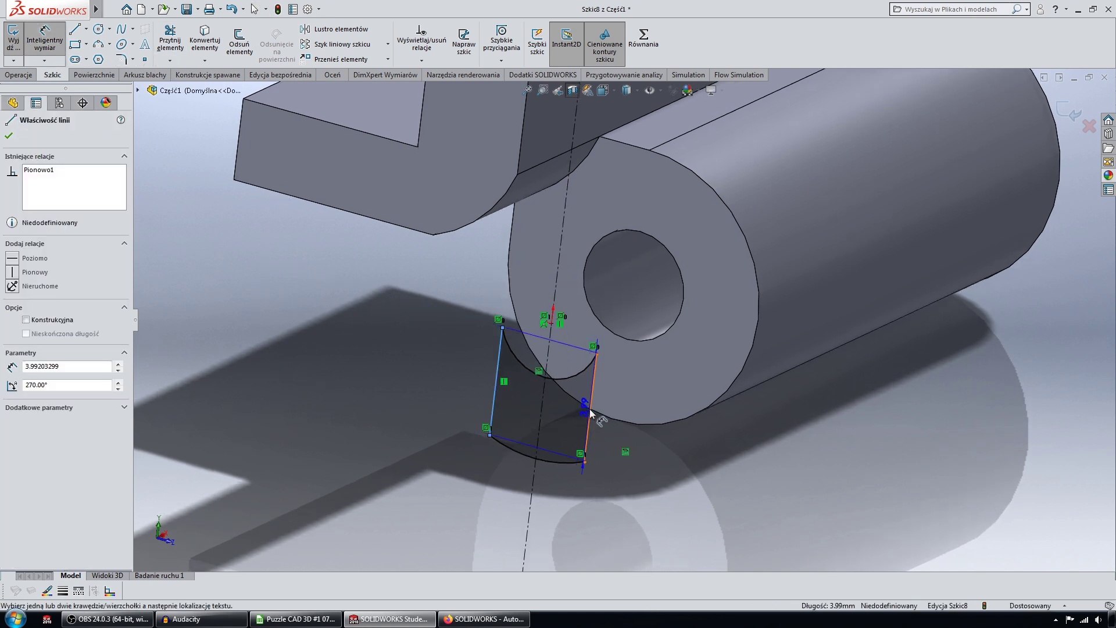
left_click(588, 407)
left_click(489, 460)
type("3,")
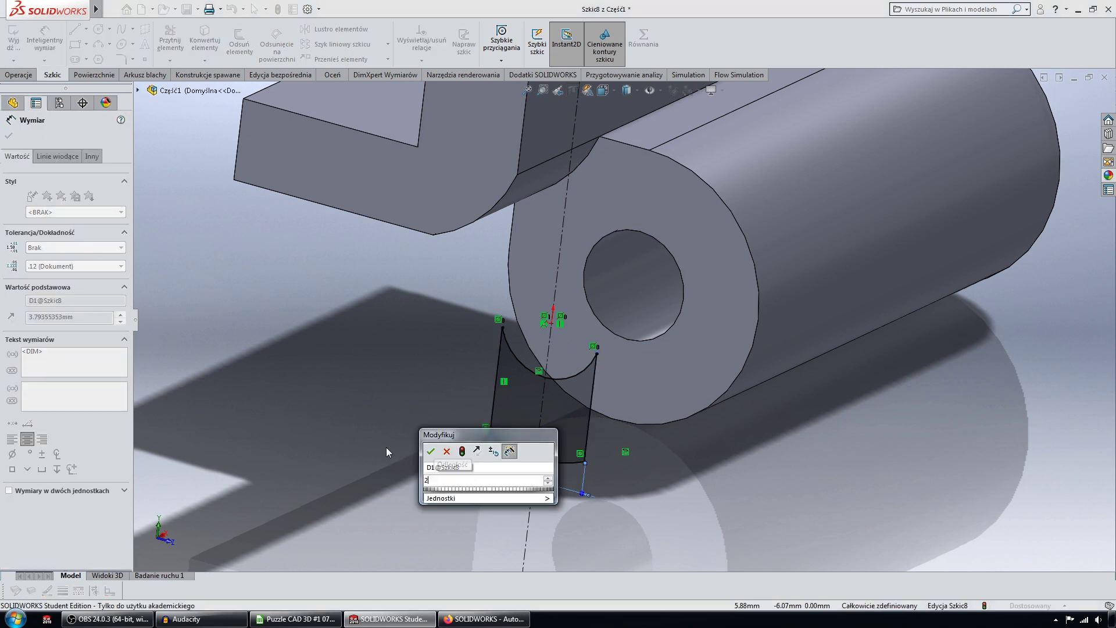
type("8")
key("Return")
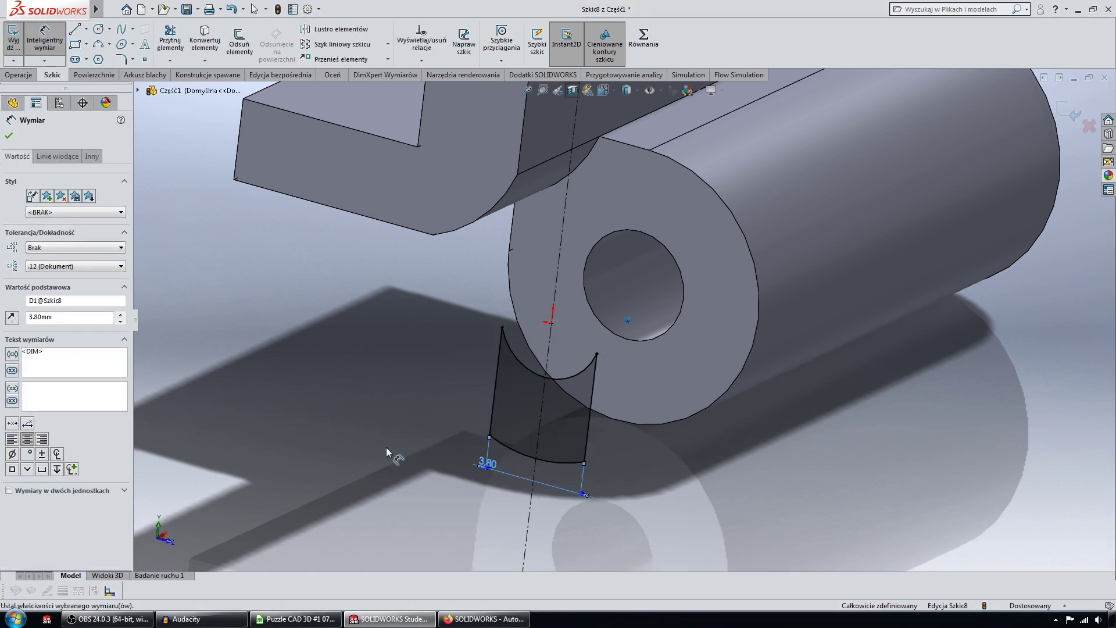
key("Escape")
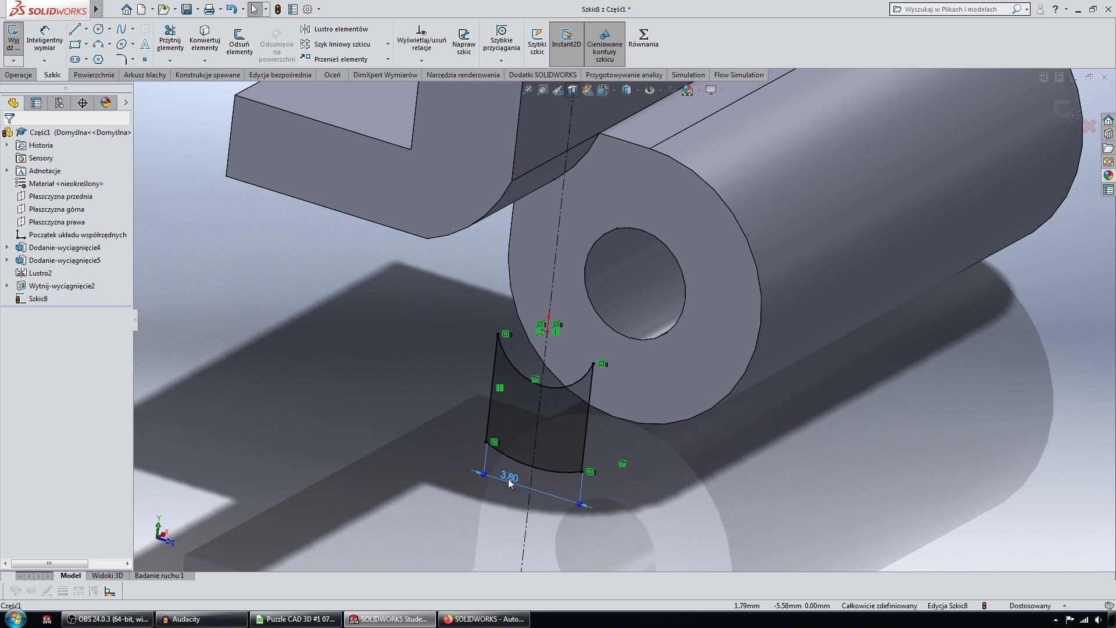
middle_click_drag(493, 351, 536, 434)
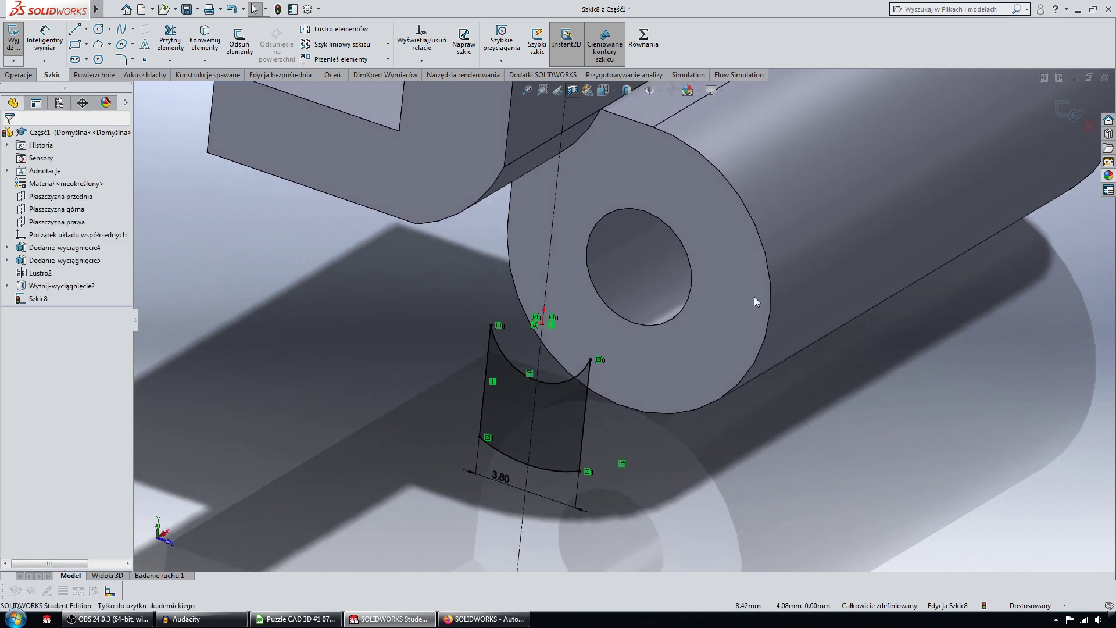
left_click(1074, 120)
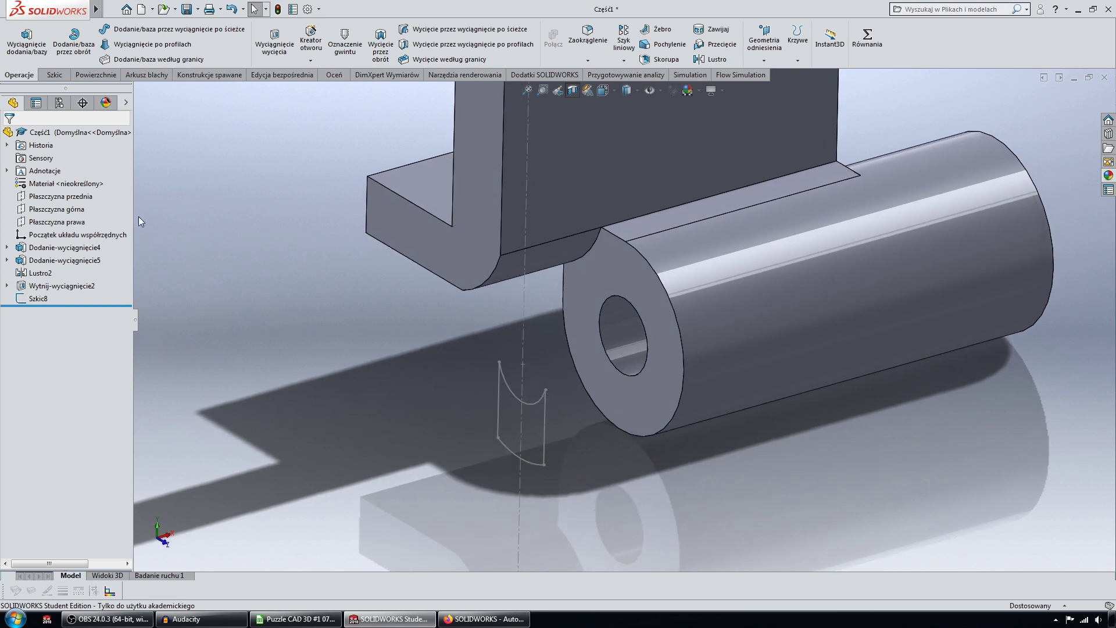
Extrude Szkic8 Mid Plane 14 mm with Merge result unchecked, as a separate insert body.
left_click(24, 41)
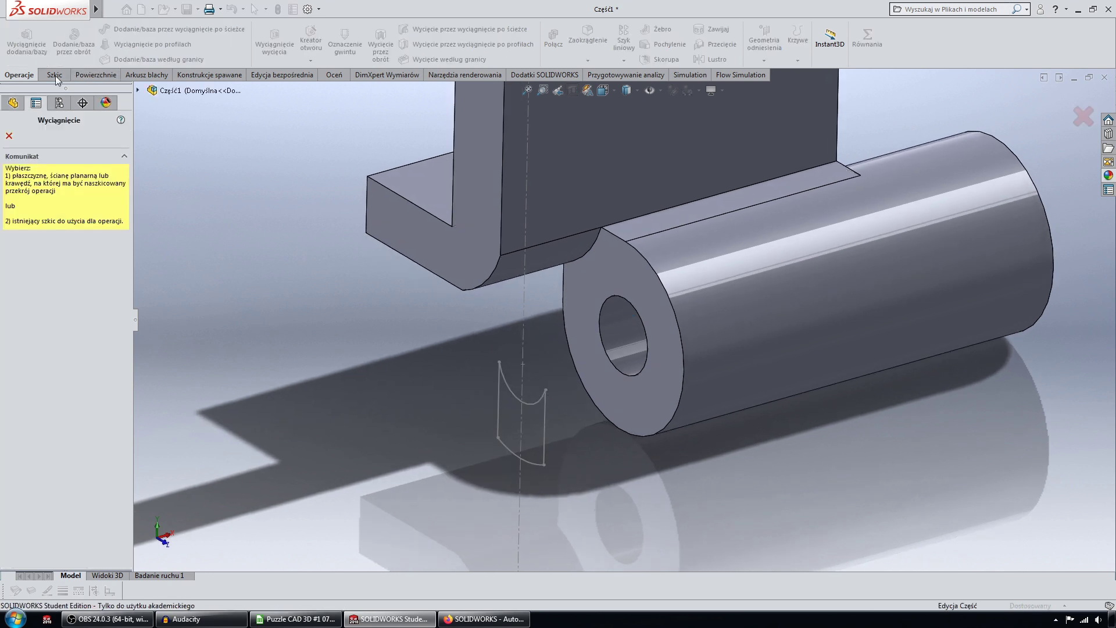
left_click(508, 449)
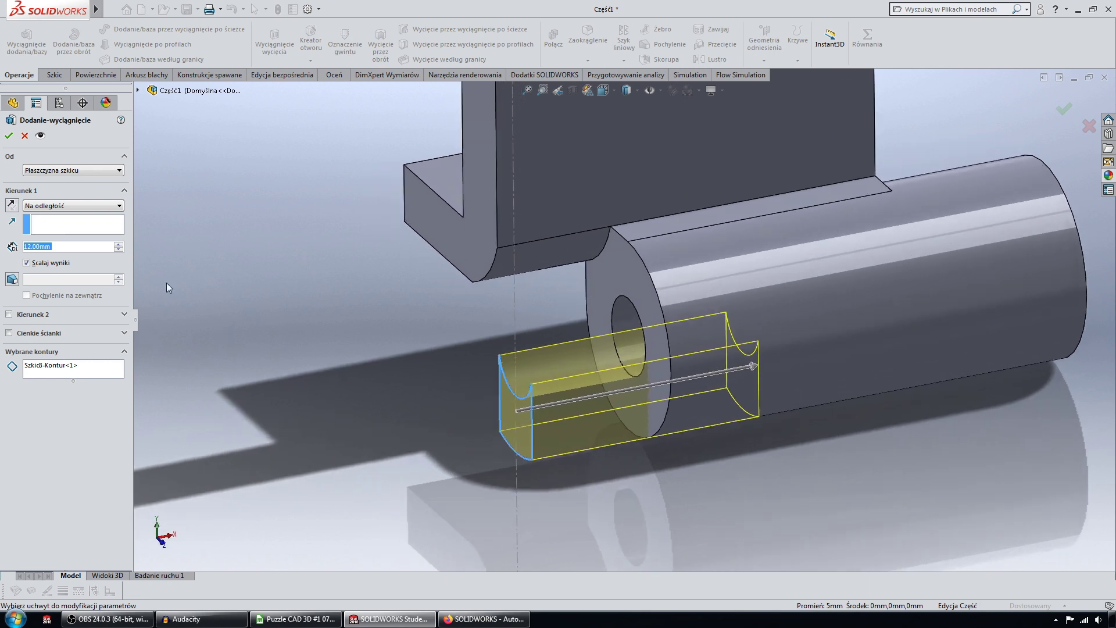
left_click(87, 207)
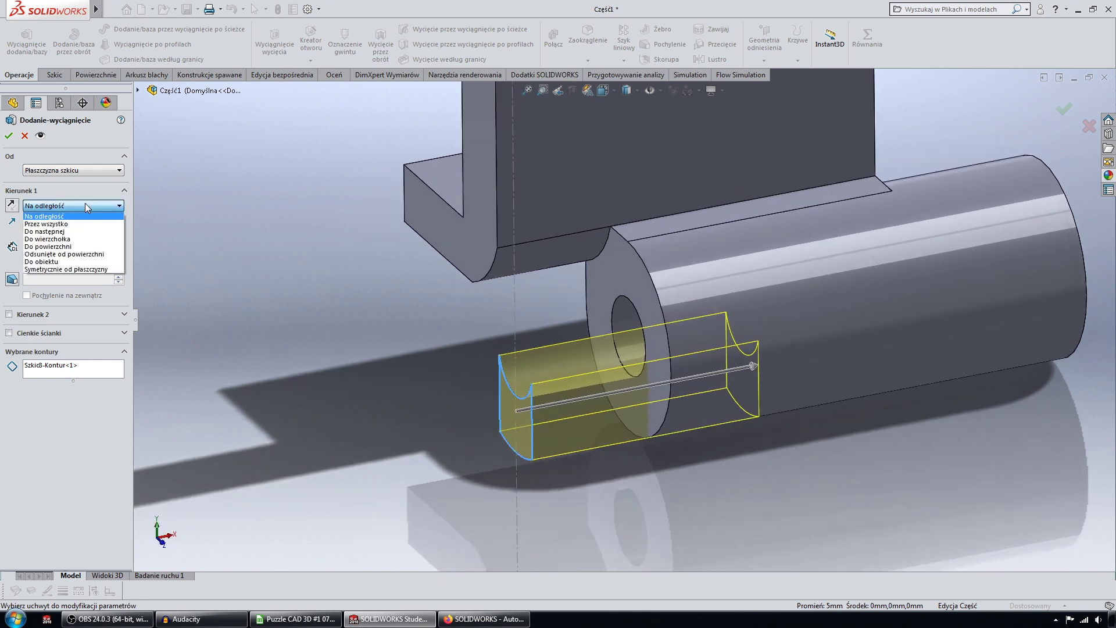
left_click(76, 269)
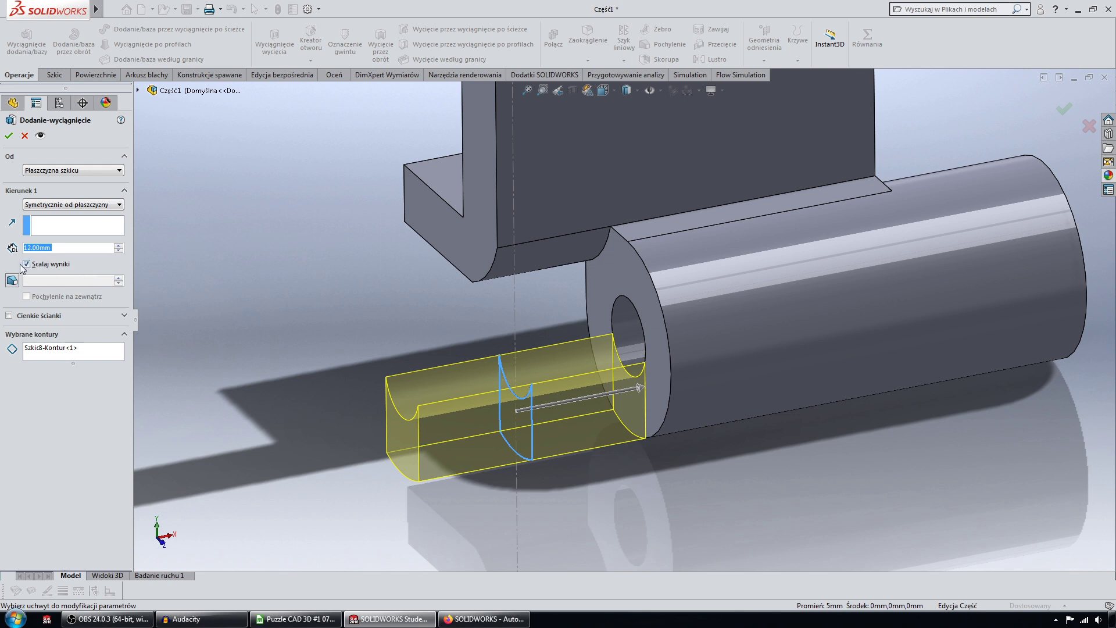
left_click(45, 267)
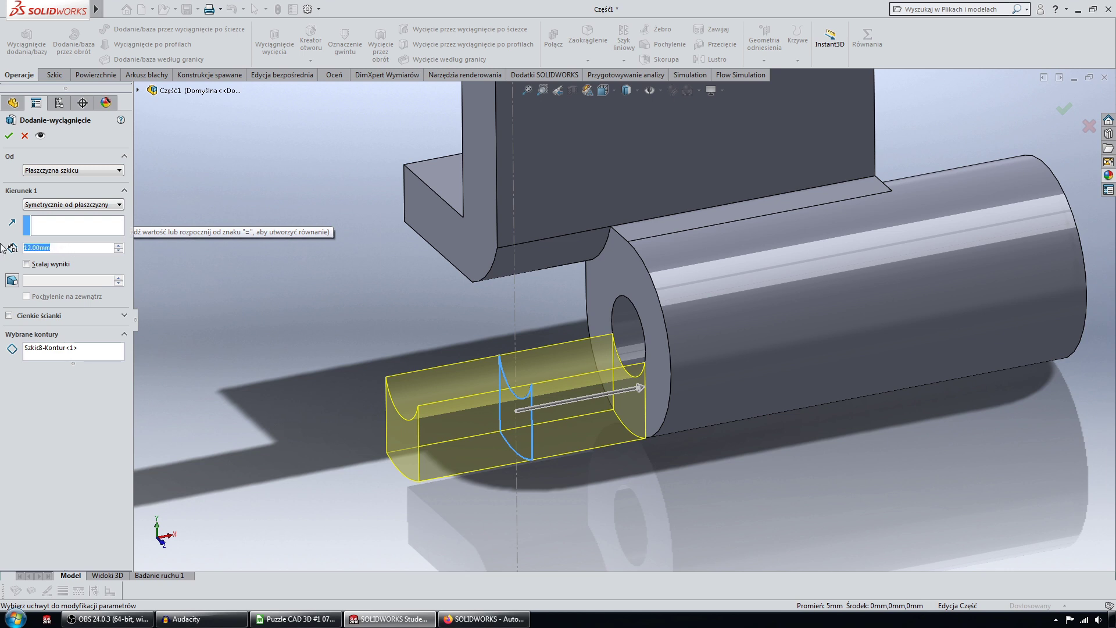
type("14")
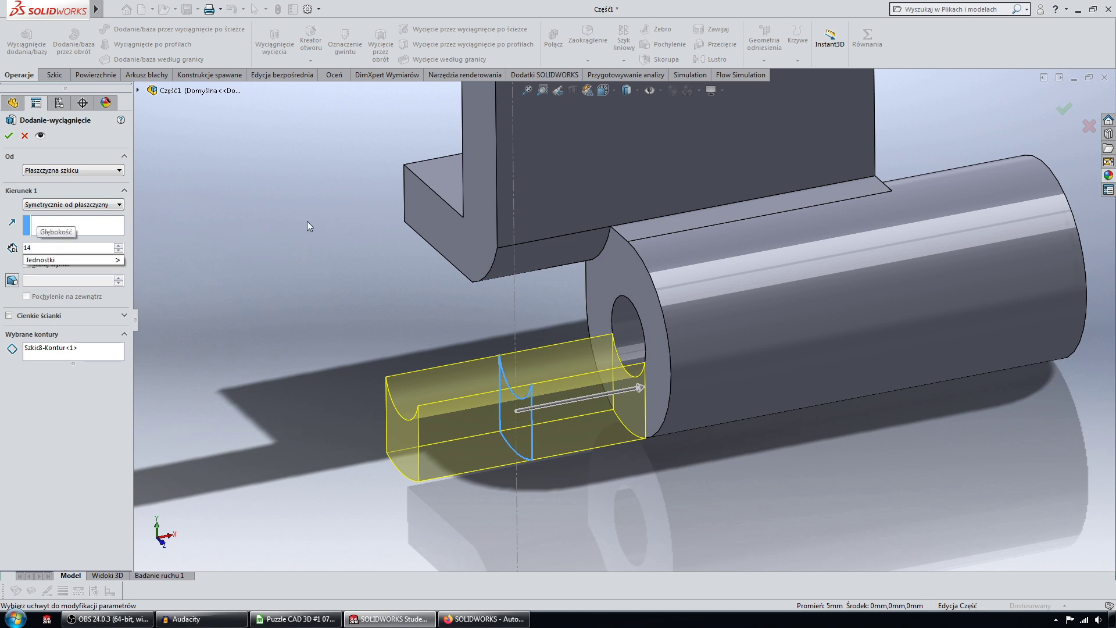
key("Return")
key("ctrl+1")
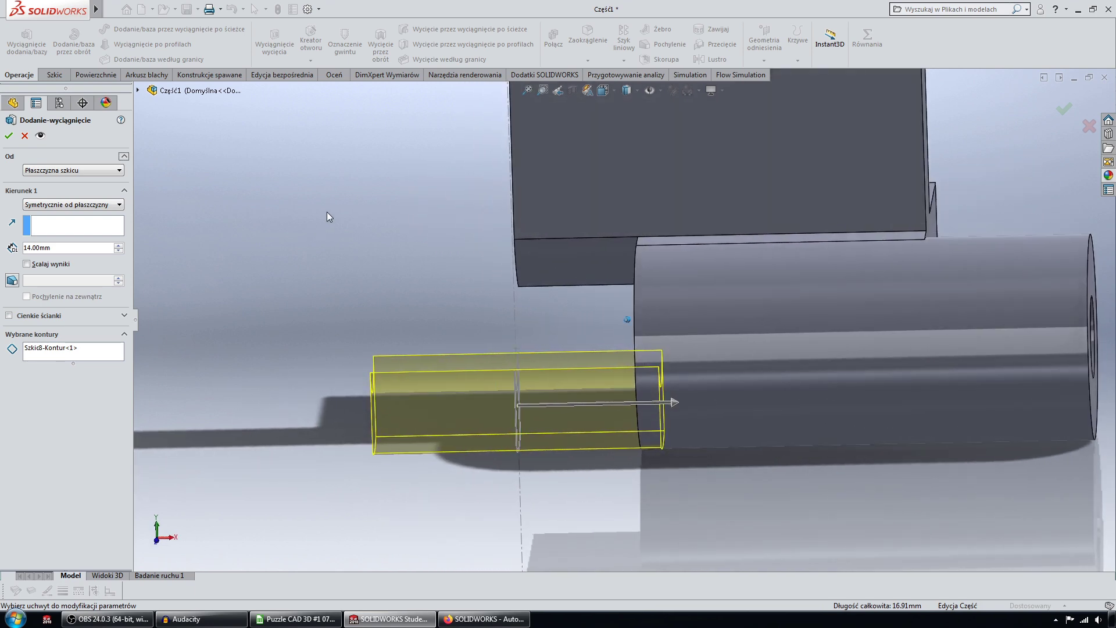
key("ctrl+7")
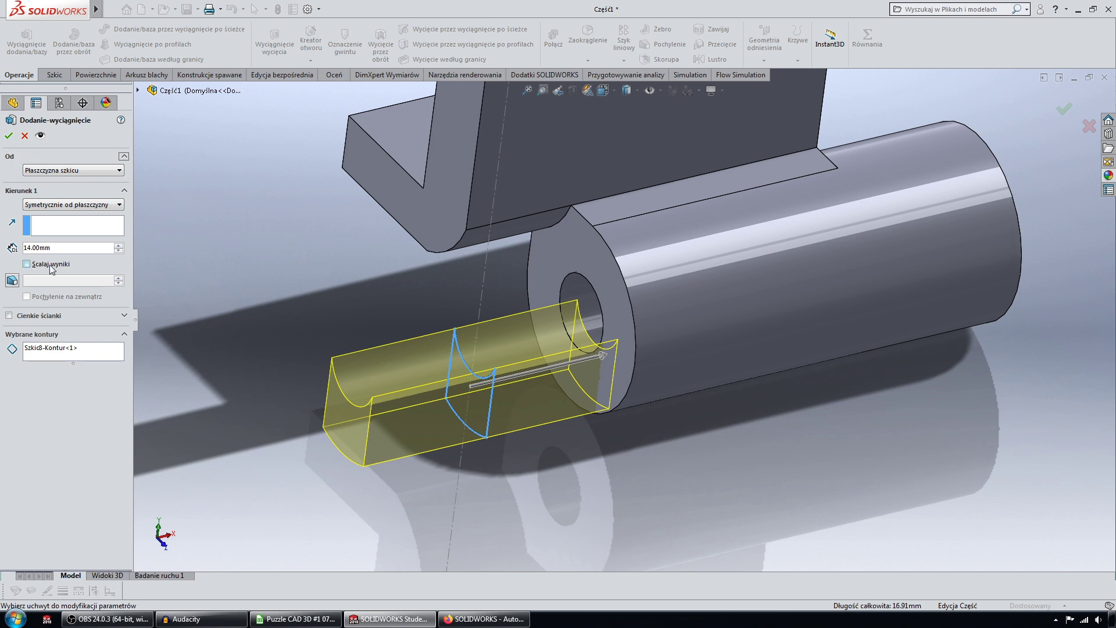
left_click(9, 135)
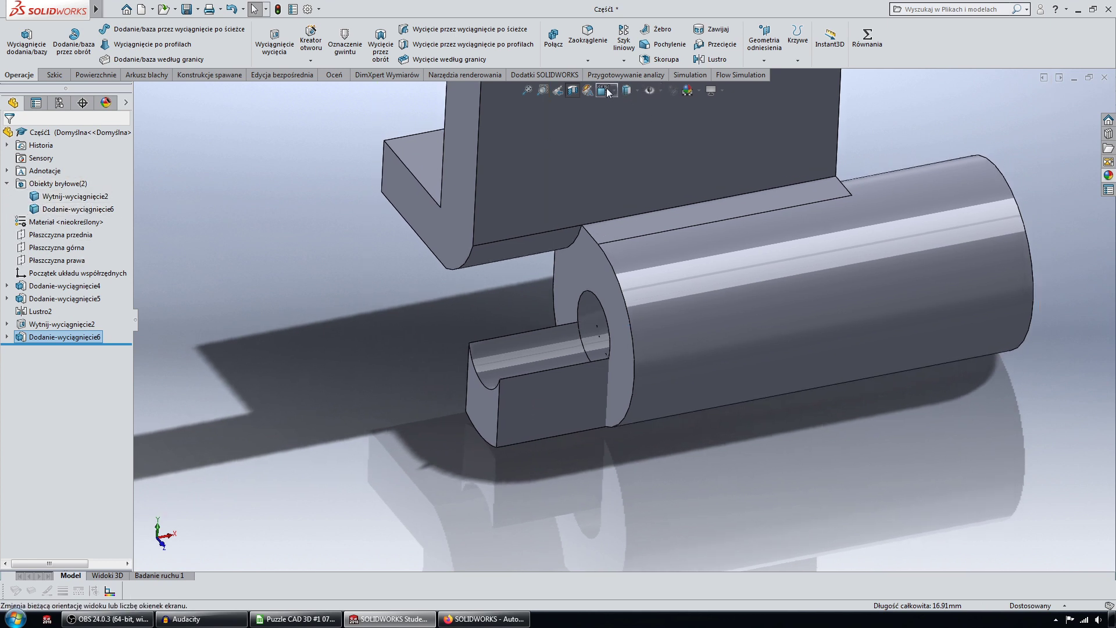
Start a Combine feature and set its operation to Subtract.
left_click(572, 90)
mouse_move(385, 295)
left_mouse_down()
mouse_move(529, 394)
mouse_move(488, 333)
mouse_move(515, 166)
left_mouse_up()
left_click(553, 43)
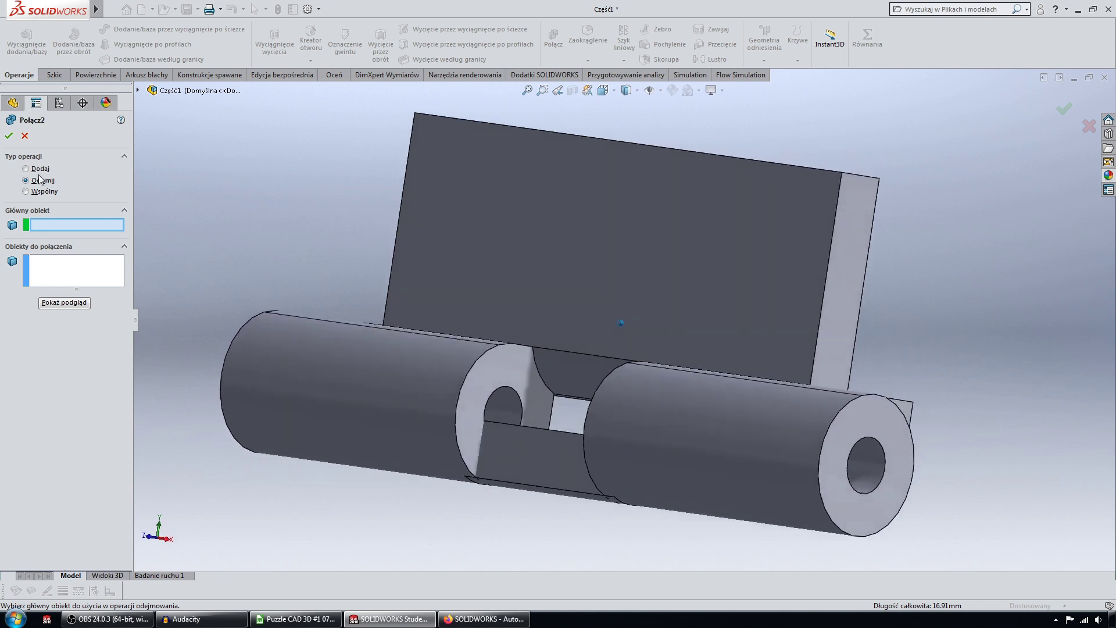
left_click(41, 169)
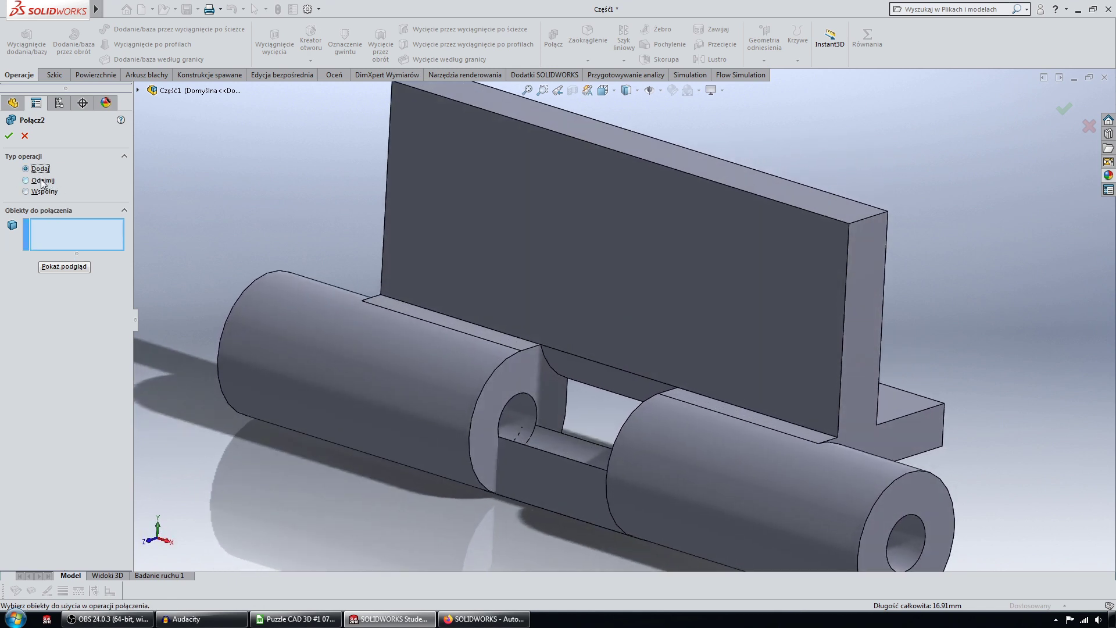
left_click(43, 181)
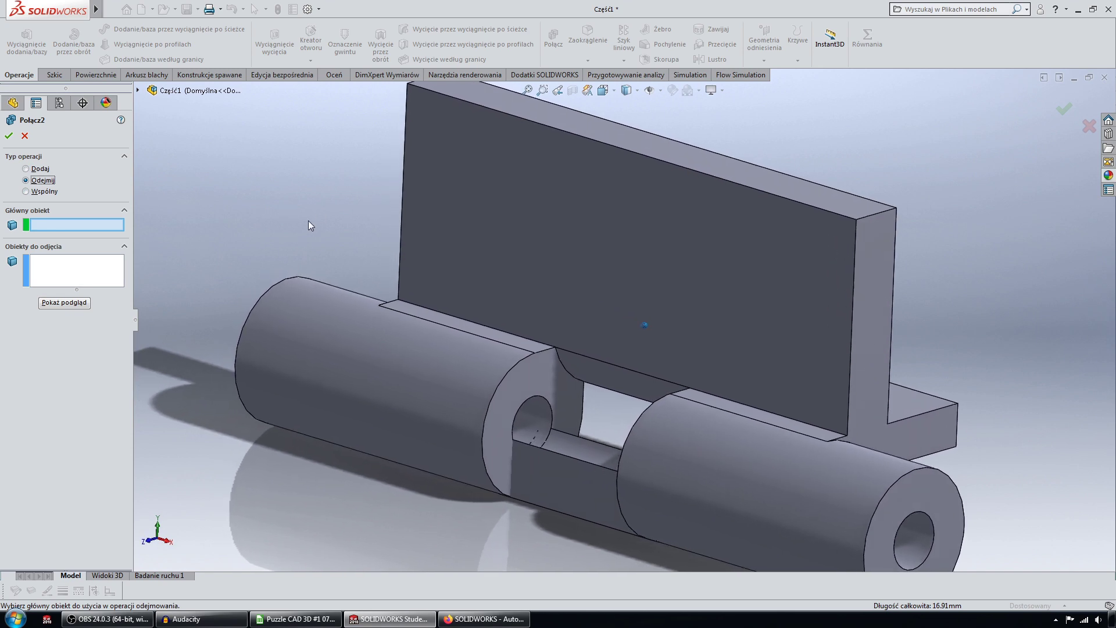
scroll(586, 491, "down", 1)
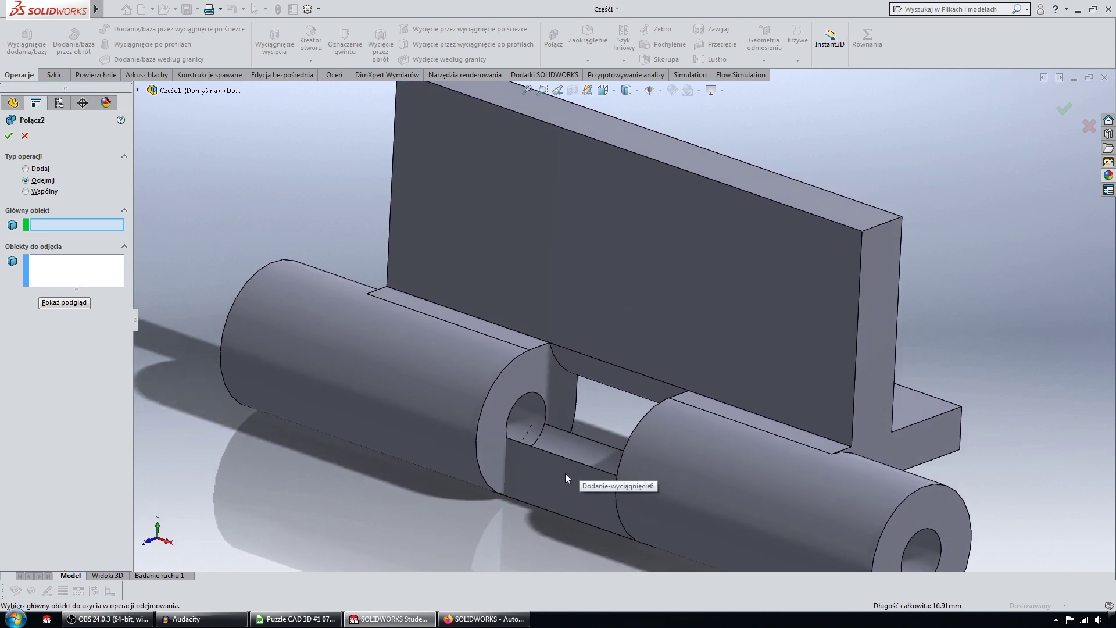
scroll(560, 426, "down", 1)
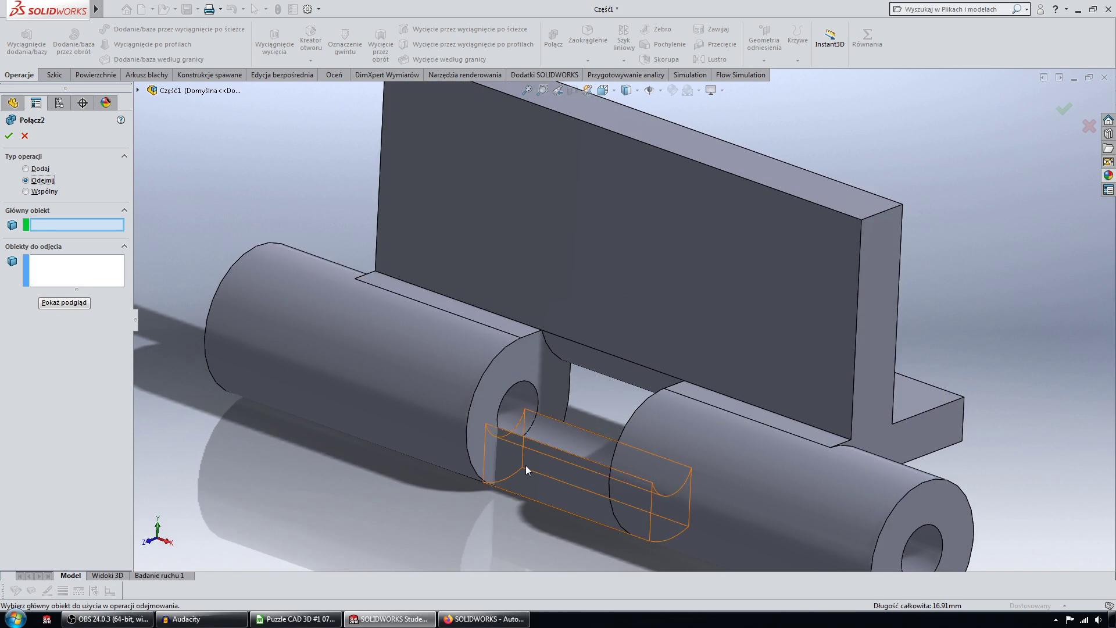
scroll(527, 463, "down", 1)
scroll(526, 438, "down", 2)
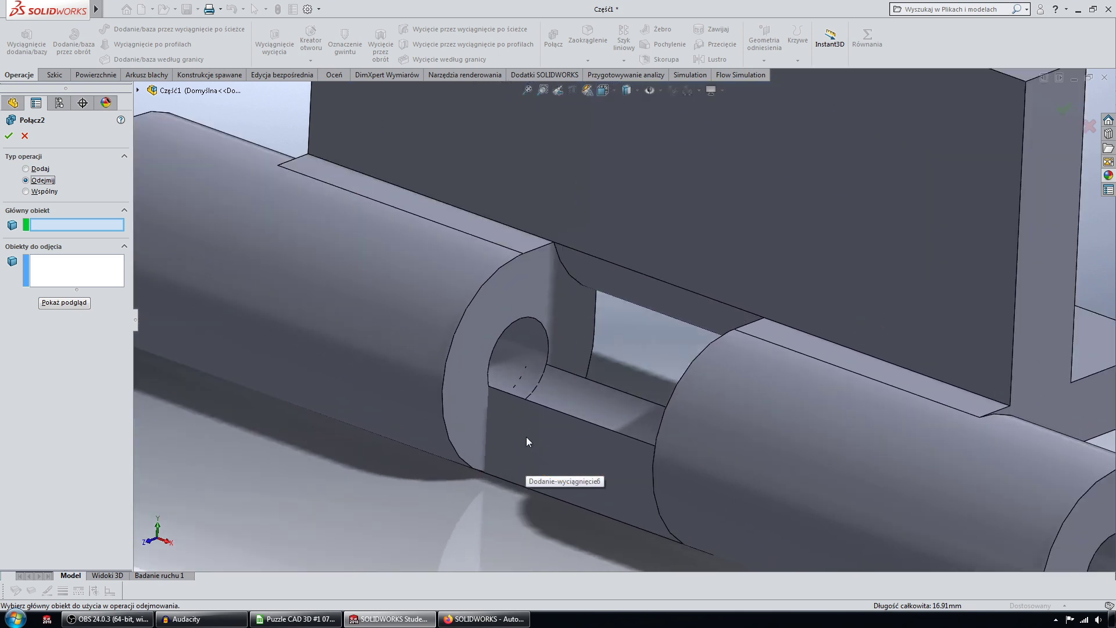
scroll(525, 438, "up", 3)
scroll(525, 437, "down", 1)
scroll(526, 437, "down", 1)
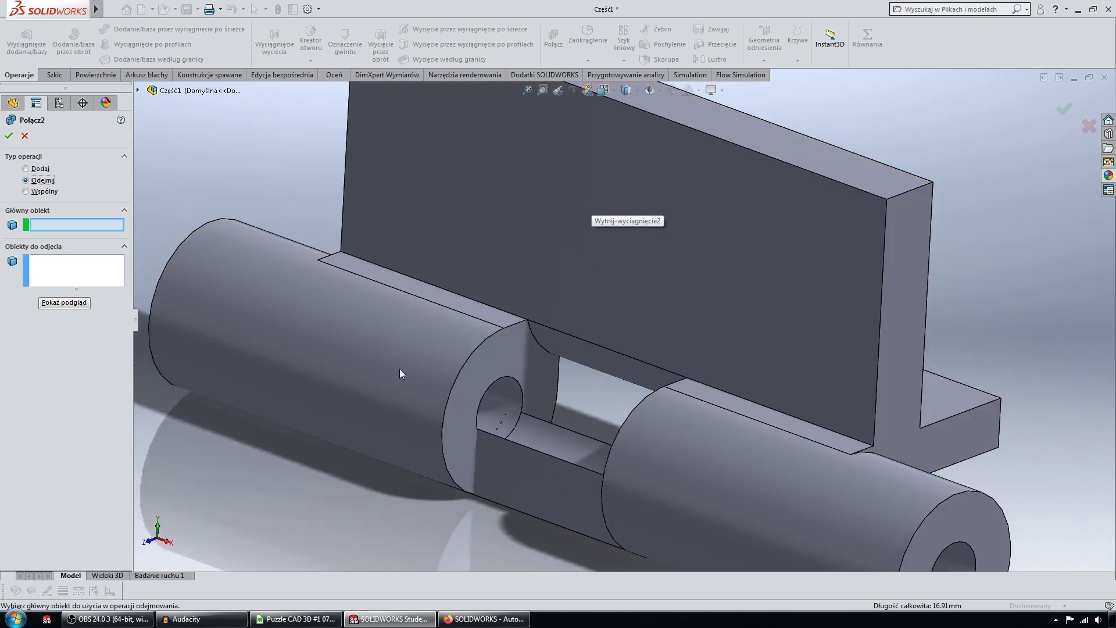
scroll(500, 302, "up", 1)
Pick Wytnij-wyciągnięcie2 as the main body and Dodanie-wyciągnięcie6 as the body to subtract.
left_click(363, 316)
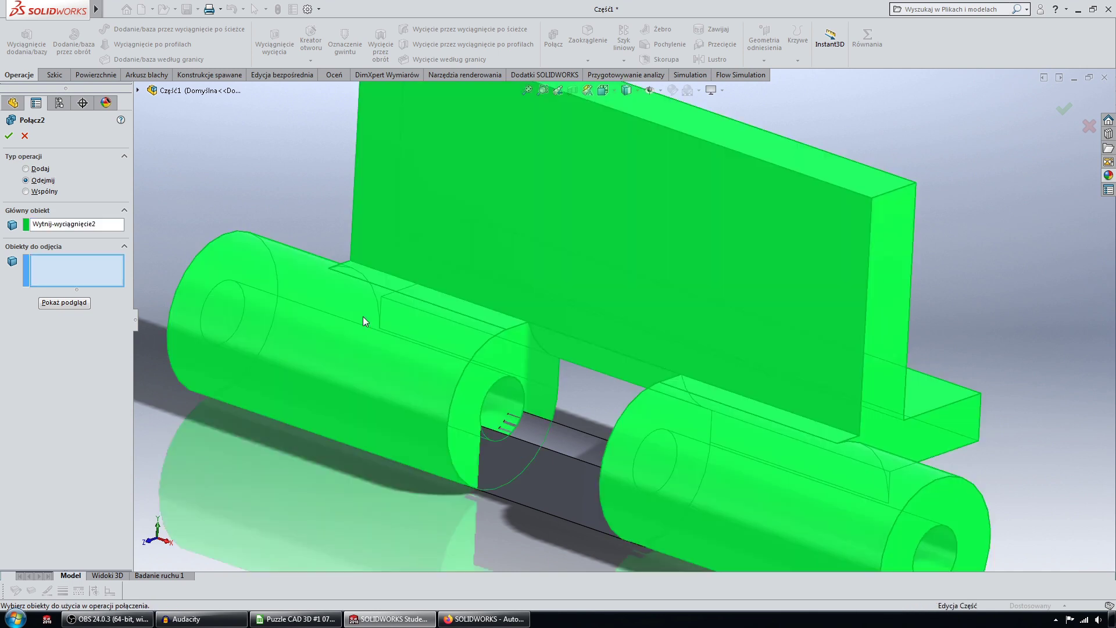
scroll(298, 309, "up", 1)
scroll(298, 310, "up", 2)
scroll(298, 310, "up", 1)
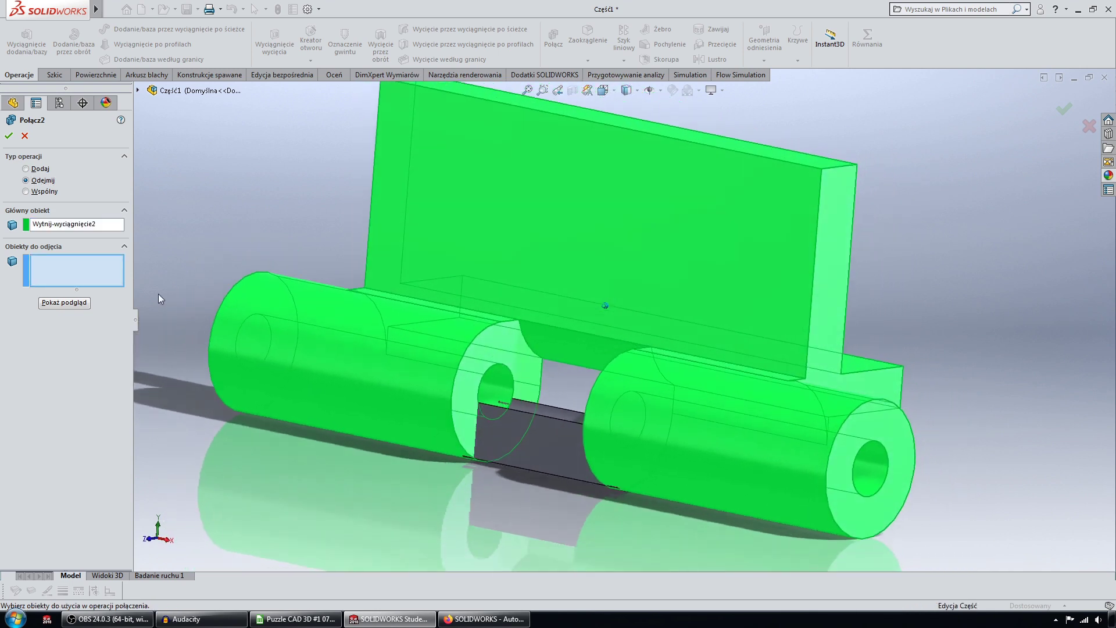
left_click(63, 271)
scroll(308, 417, "down", 2)
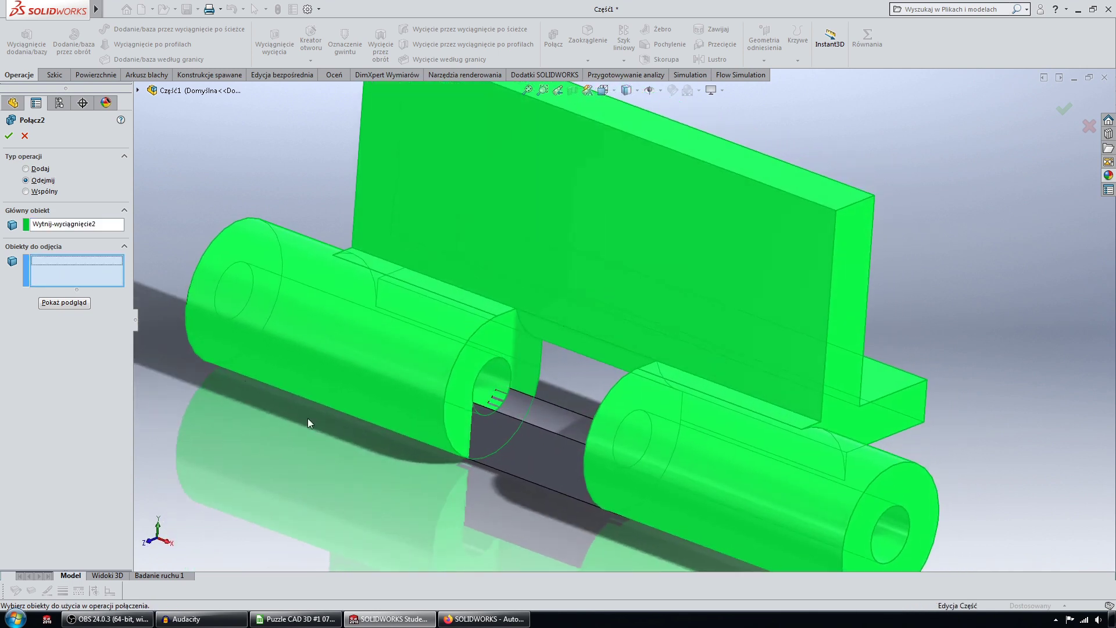
left_click(515, 453)
scroll(515, 452, "down", 1)
scroll(514, 453, "down", 1)
scroll(514, 452, "down", 1)
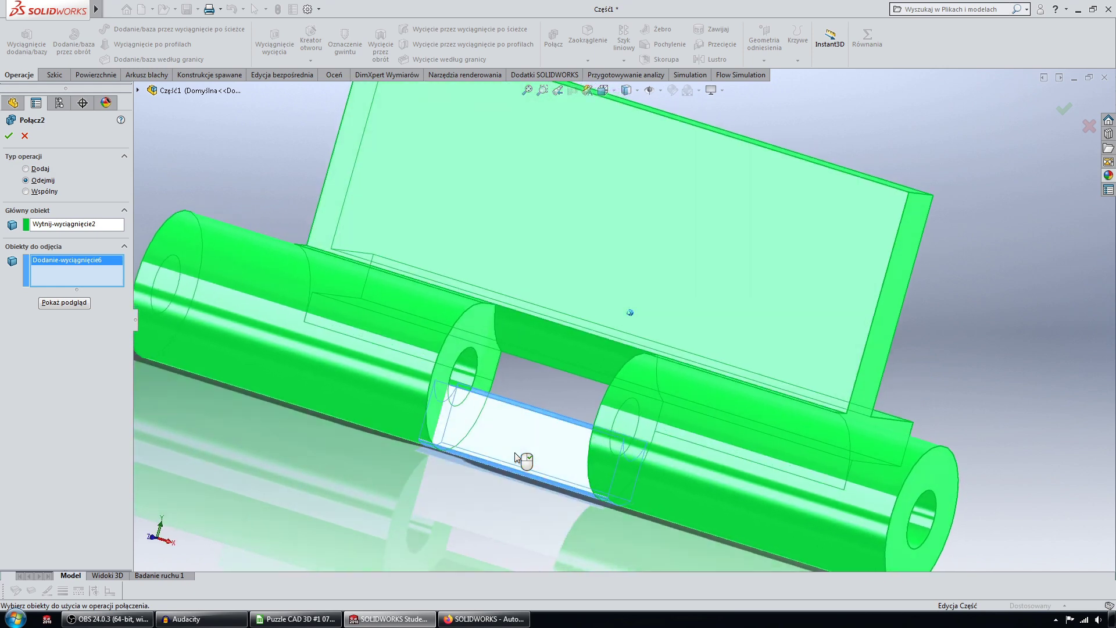
scroll(515, 453, "up", 2)
Preview the subtraction and orbit to inspect the slotted knuckle.
left_click(64, 303)
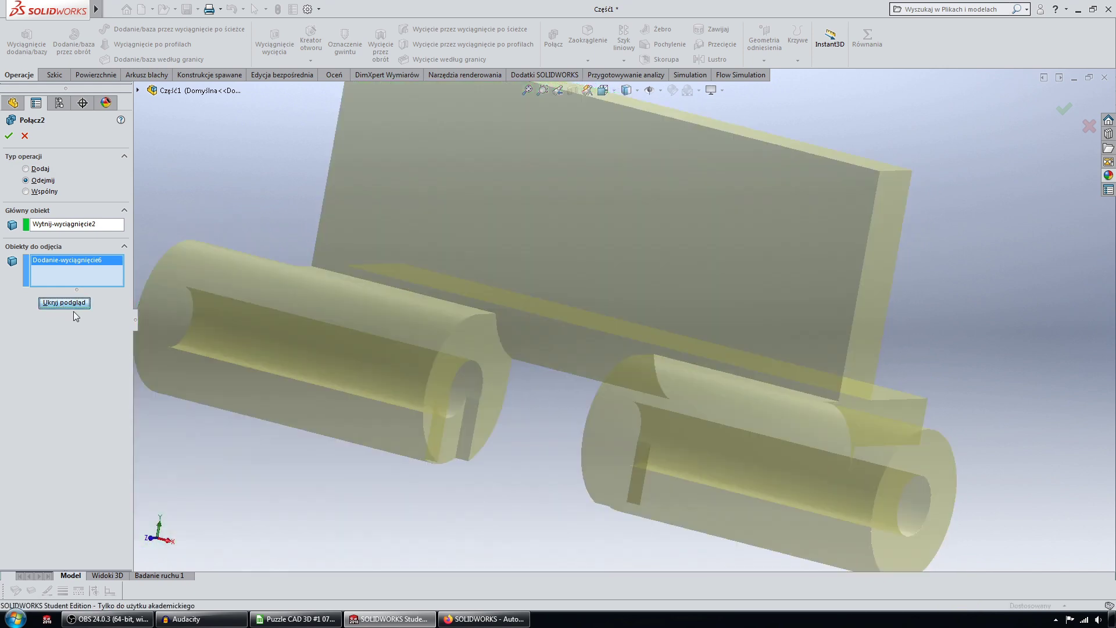
key("Left")
key("Left")
key("Left")
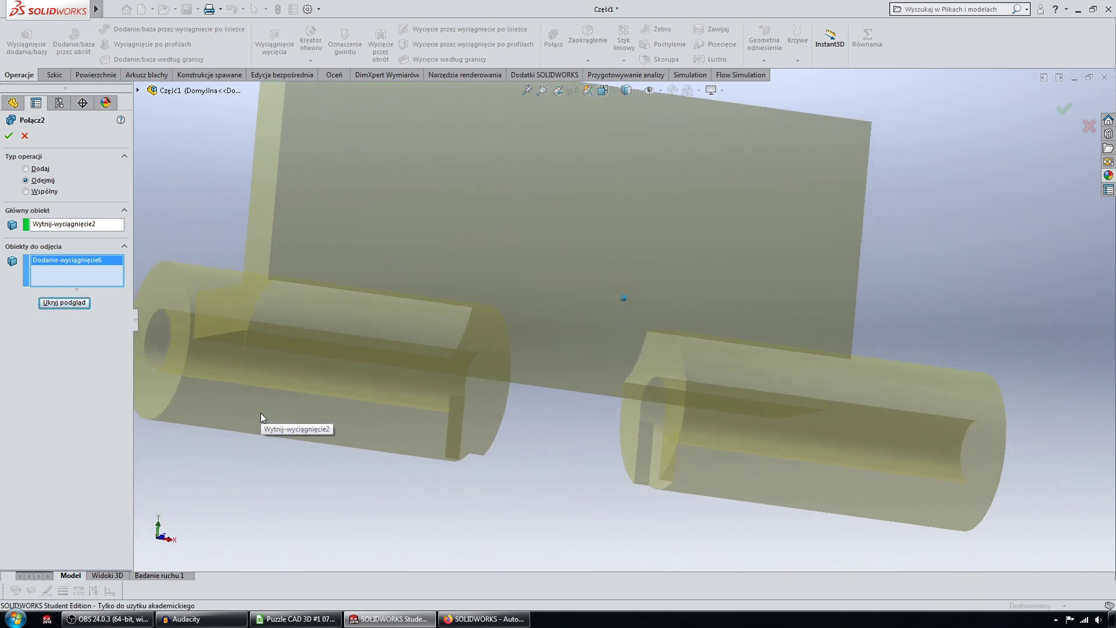
middle_click_drag(260, 413, 652, 494)
scroll(558, 445, "down", 2)
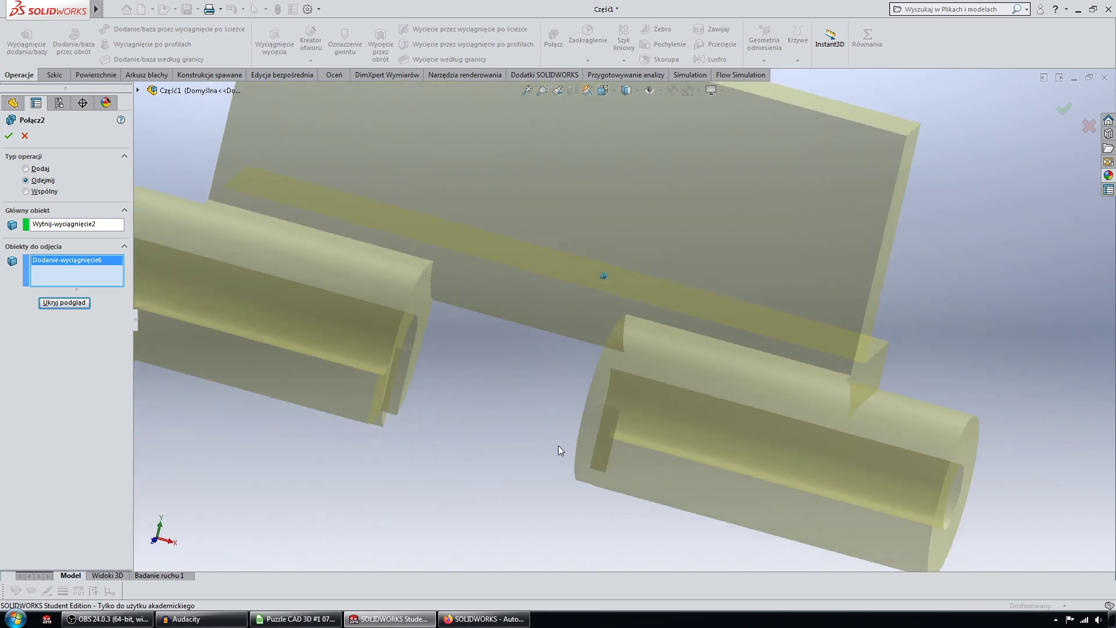
scroll(558, 445, "up", 2)
Apply the Połącz2 subtract combine and tilt the view to inspect the slotted knuckle.
left_click(9, 136)
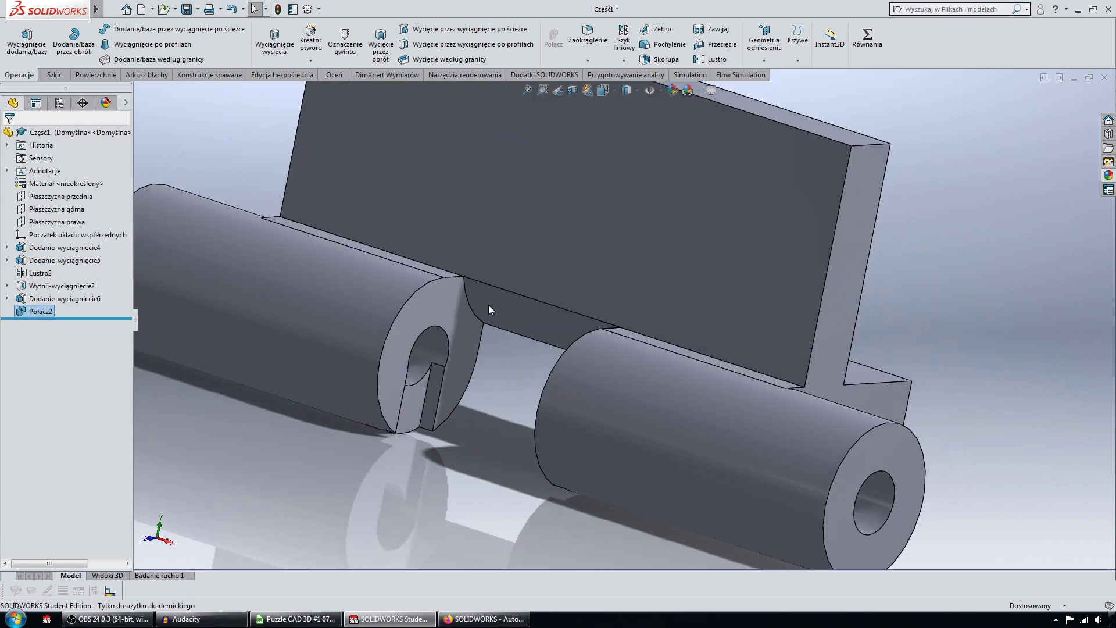
scroll(507, 316, "up", 3)
key("Up")
key("Up")
key("Up")
scroll(508, 317, "down", 2)
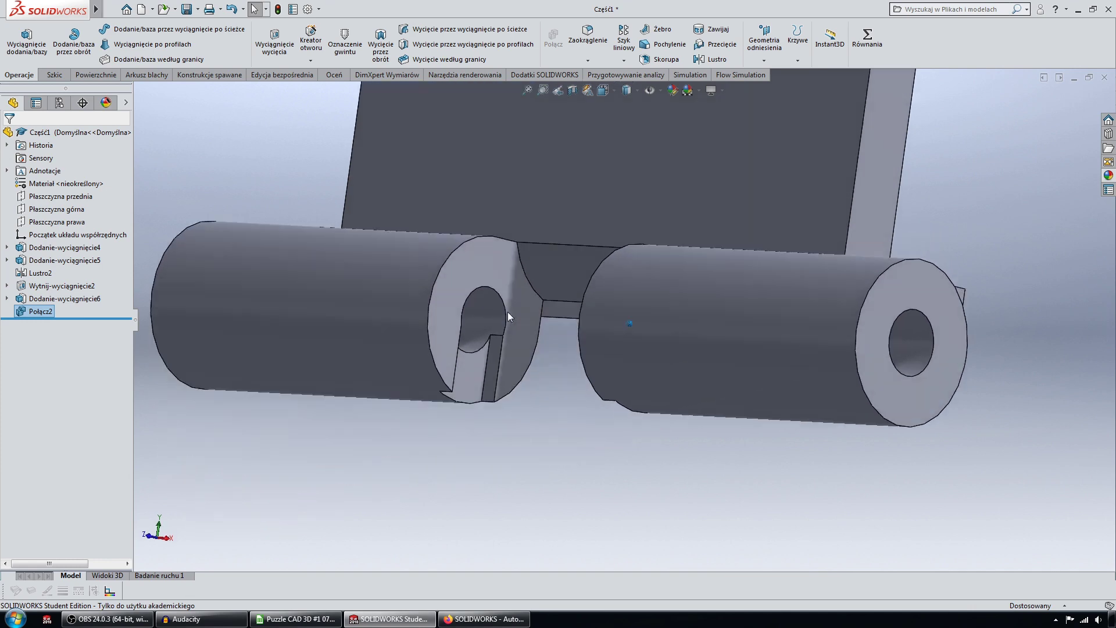
key("Down")
key("Down")
key("Up")
key("Up")
key("Up")
key("Up")
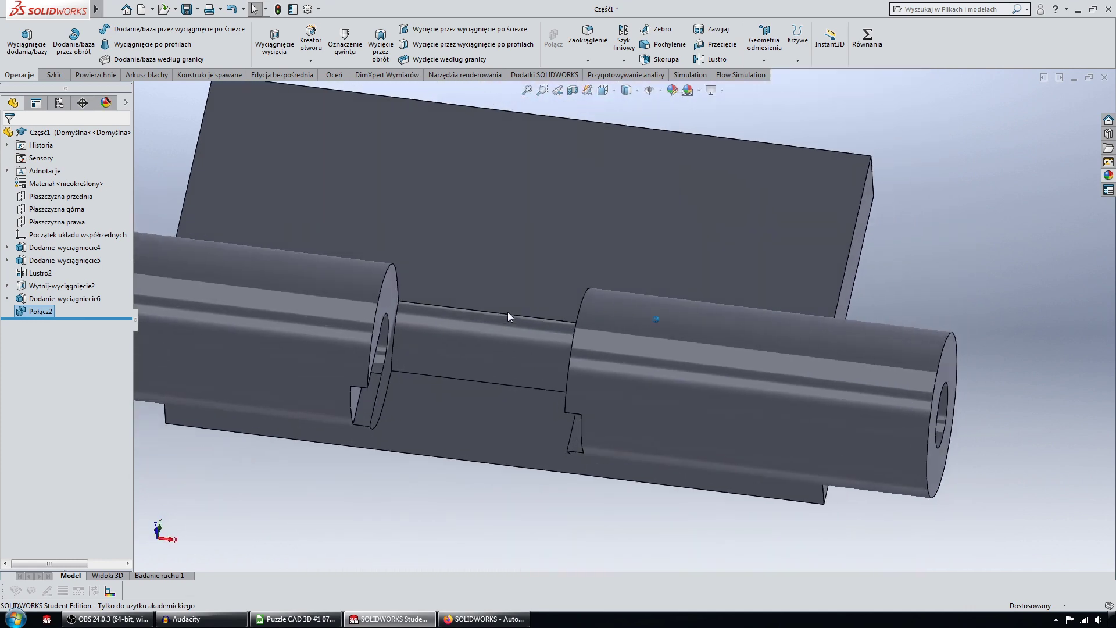
key("Right")
key("Down")
key("Up")
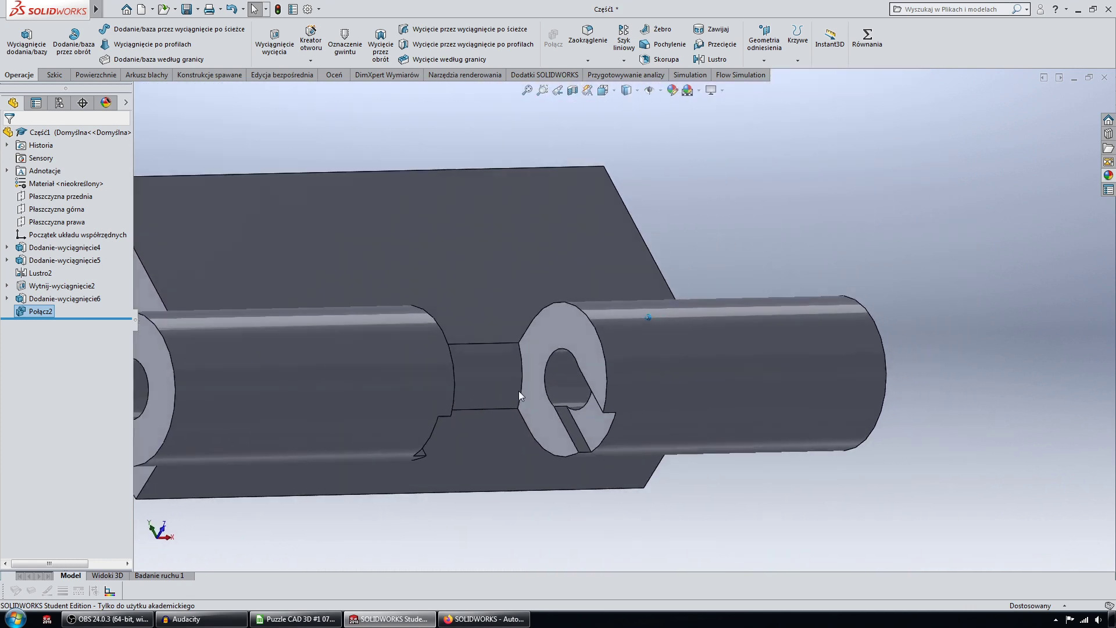
Rotate the view with the arrow keys until the plate's flat face faces the viewer.
key("Down")
key("Down")
key("Left")
key("Down")
key("Down")
key("Left")
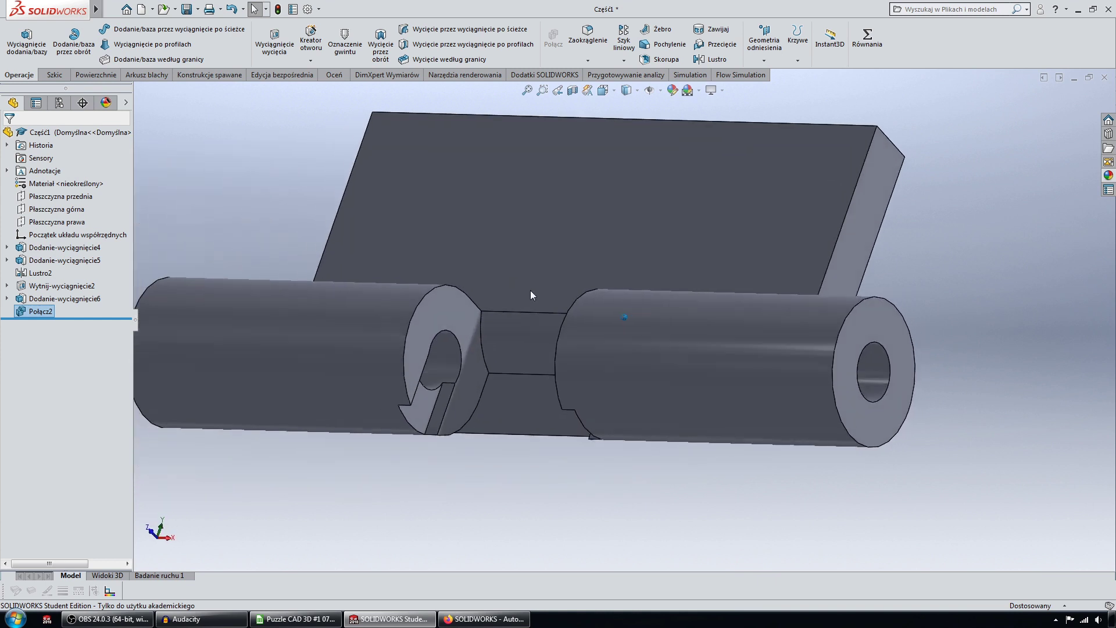
key("Down")
key("Down")
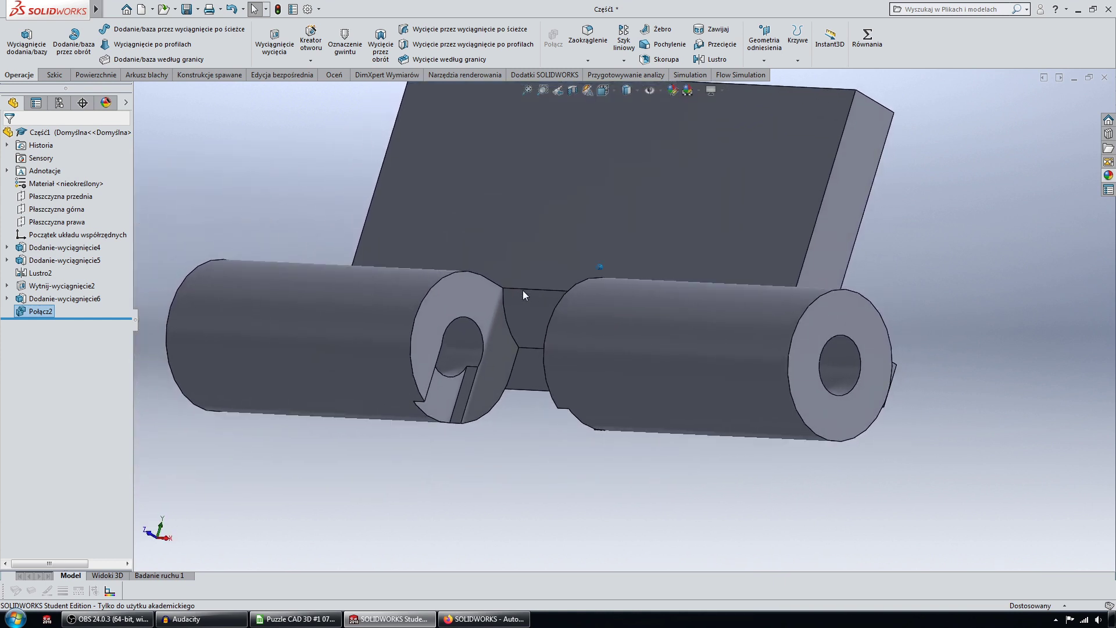
key("Down")
key("Up")
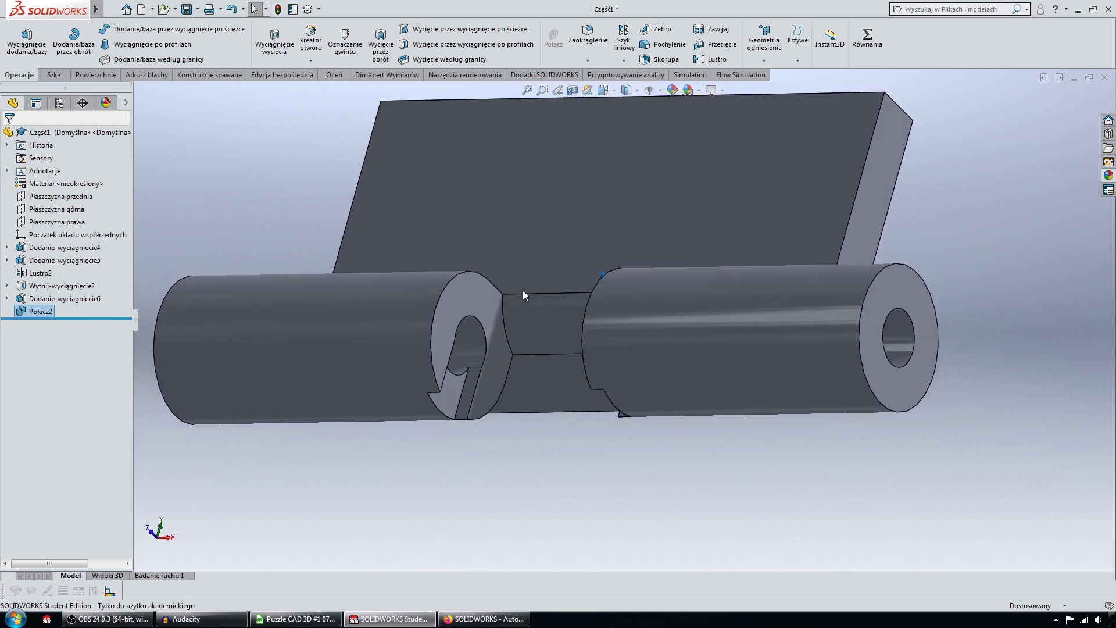
key("Up")
key("Right")
key("Right")
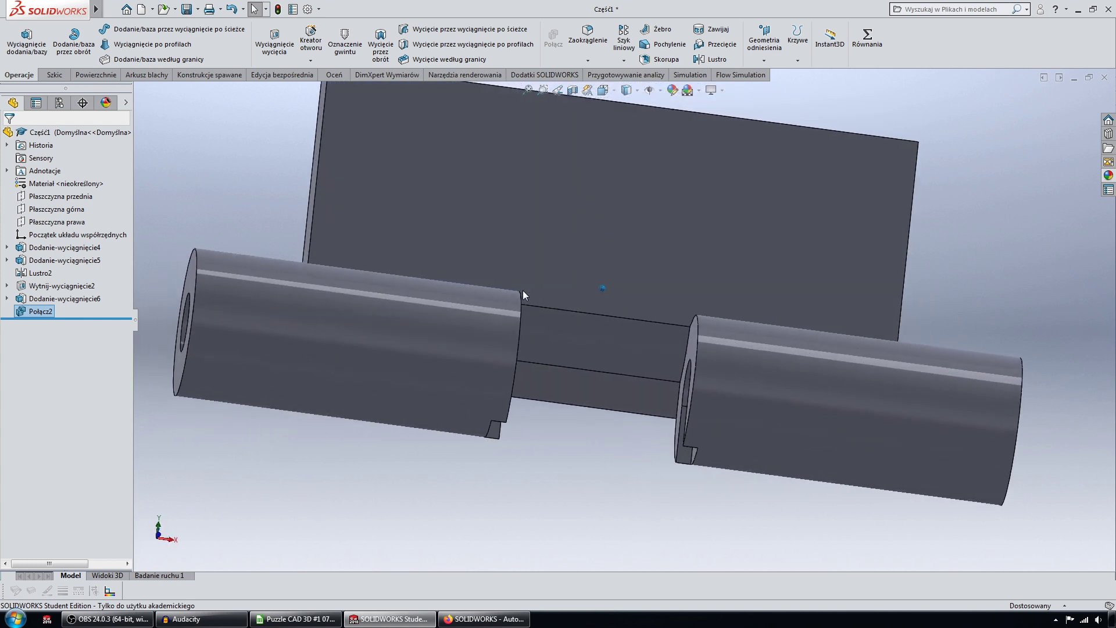
key("Right")
key("Right")
key("Down")
key("Left")
key("Left")
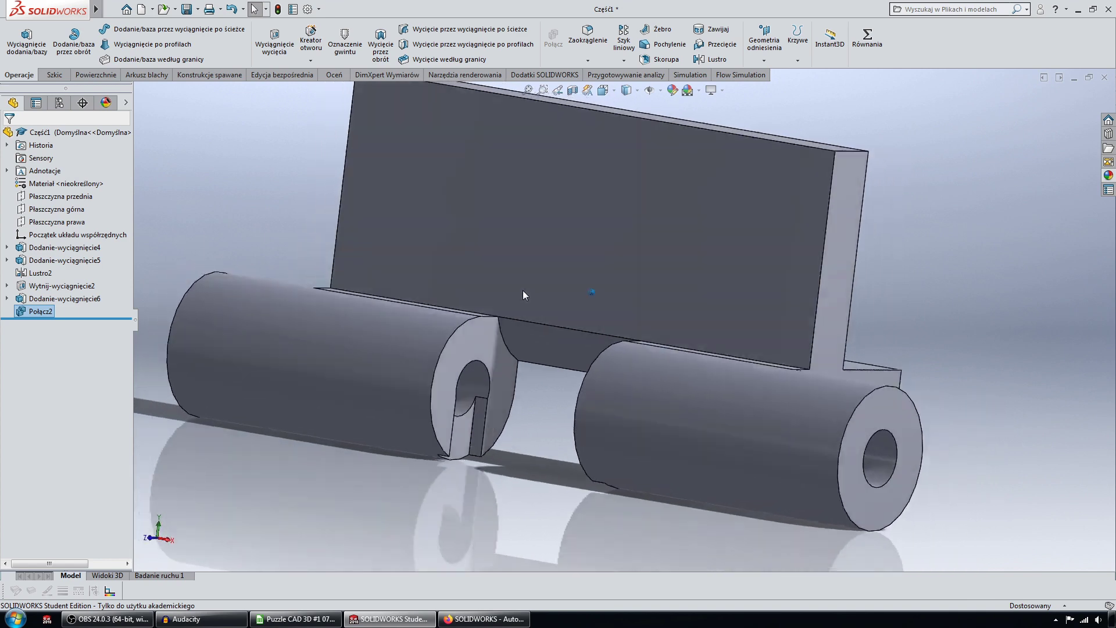
key("Left")
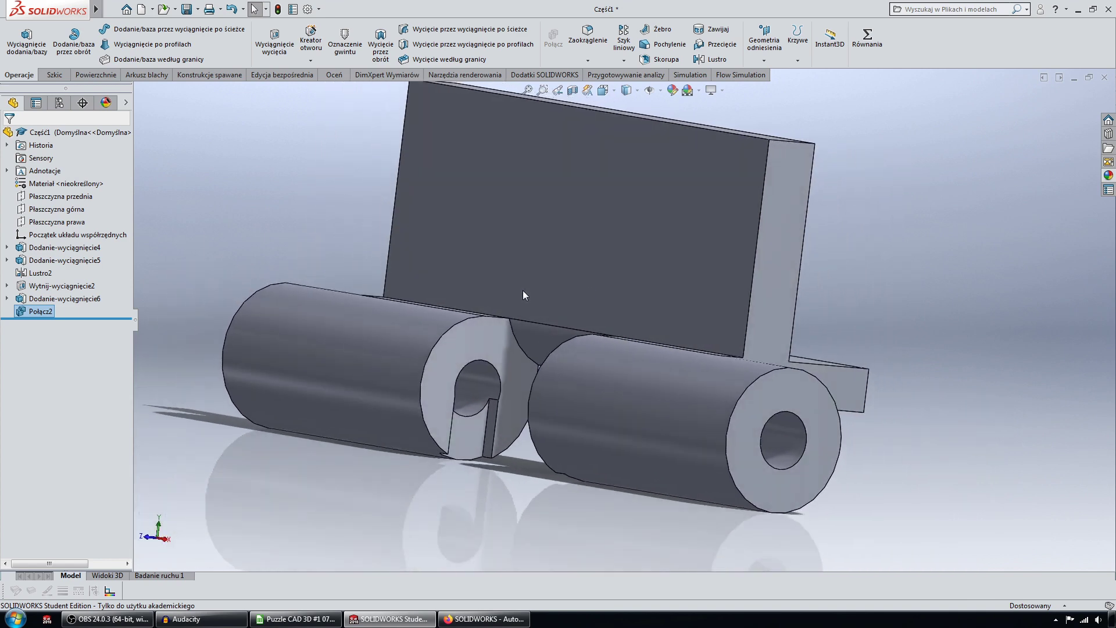
key("Right")
key("Right")
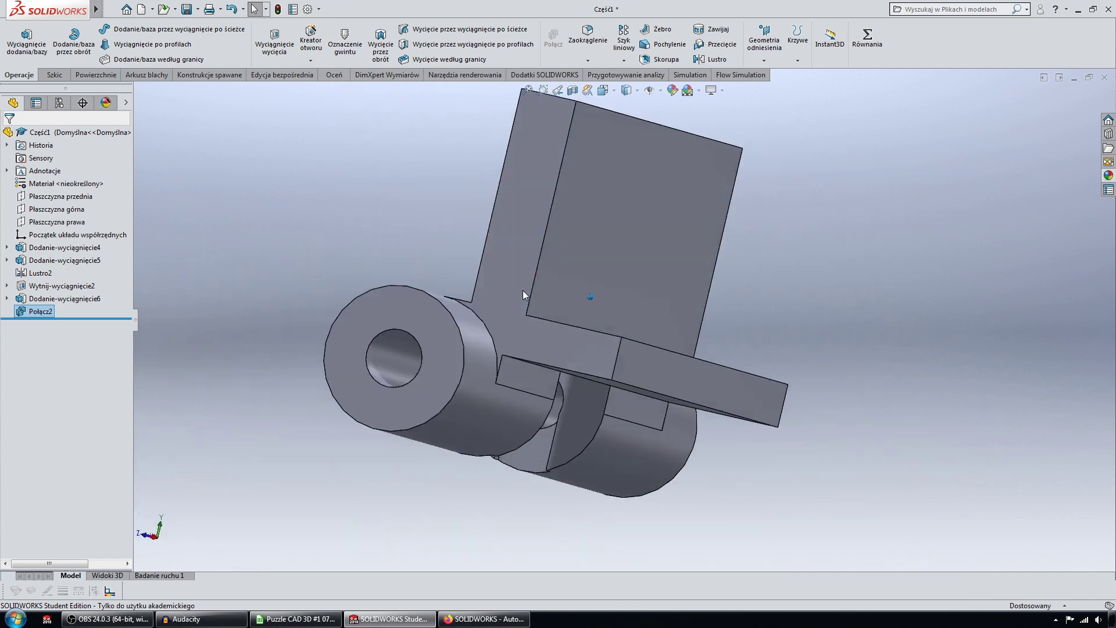
key("Up")
key("Up")
Start a sketch on the plate face with an infinite vertical construction line through the origin.
left_click(723, 249)
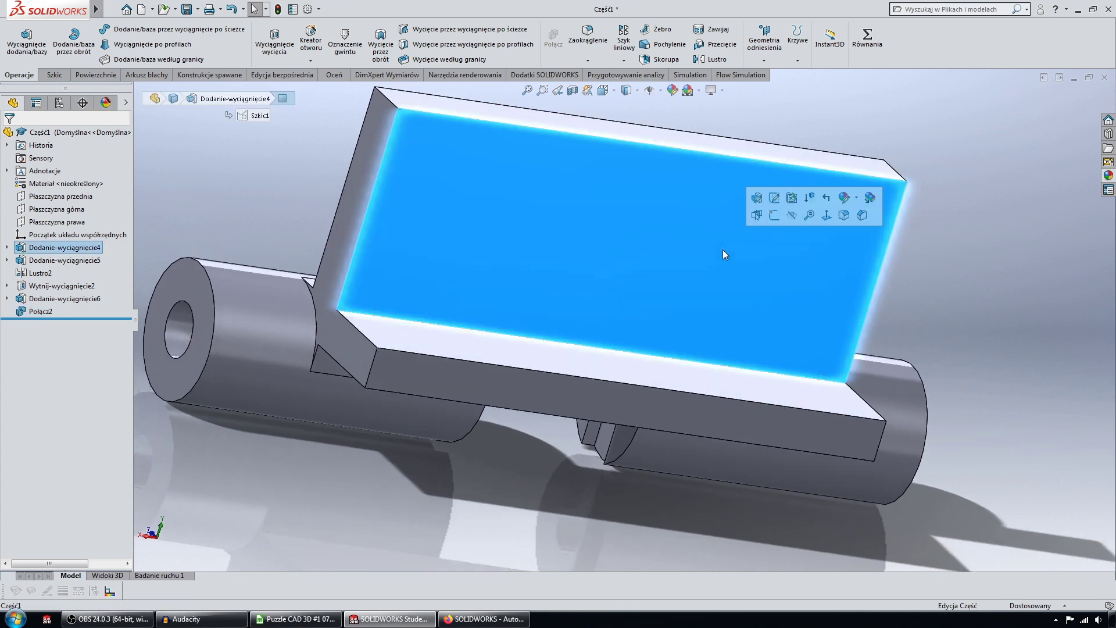
left_click(779, 220)
key("Up")
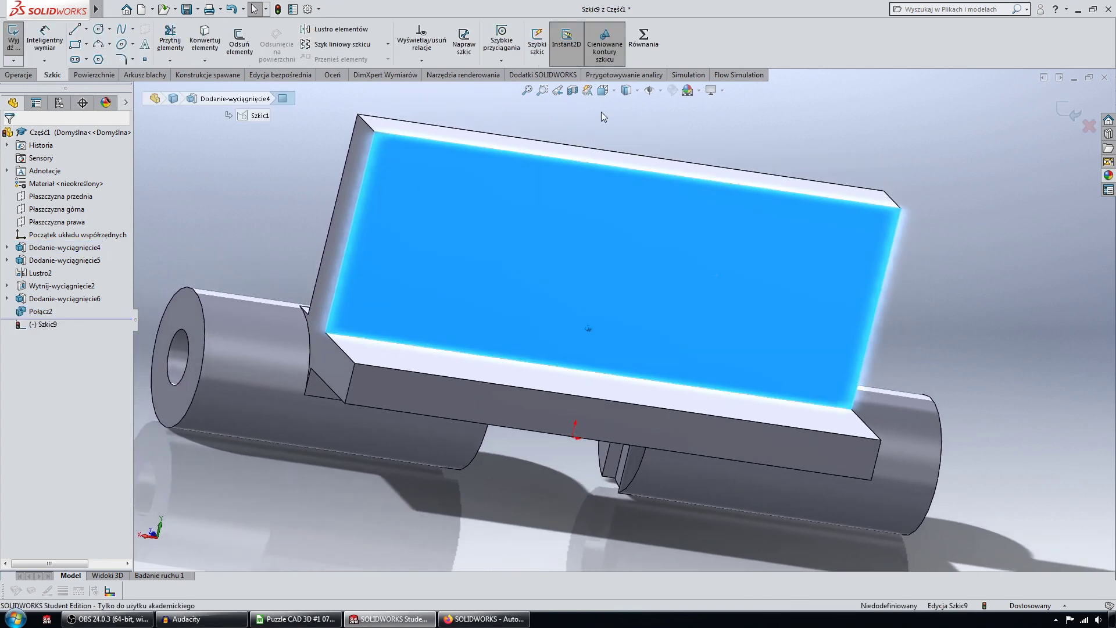
left_click(75, 29)
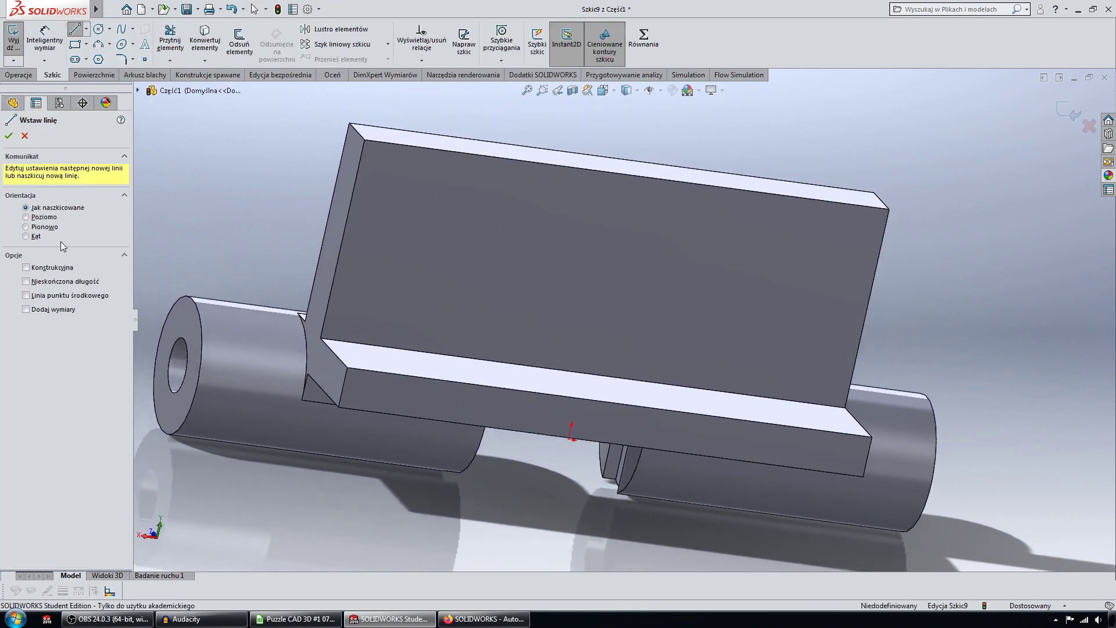
left_click(53, 282)
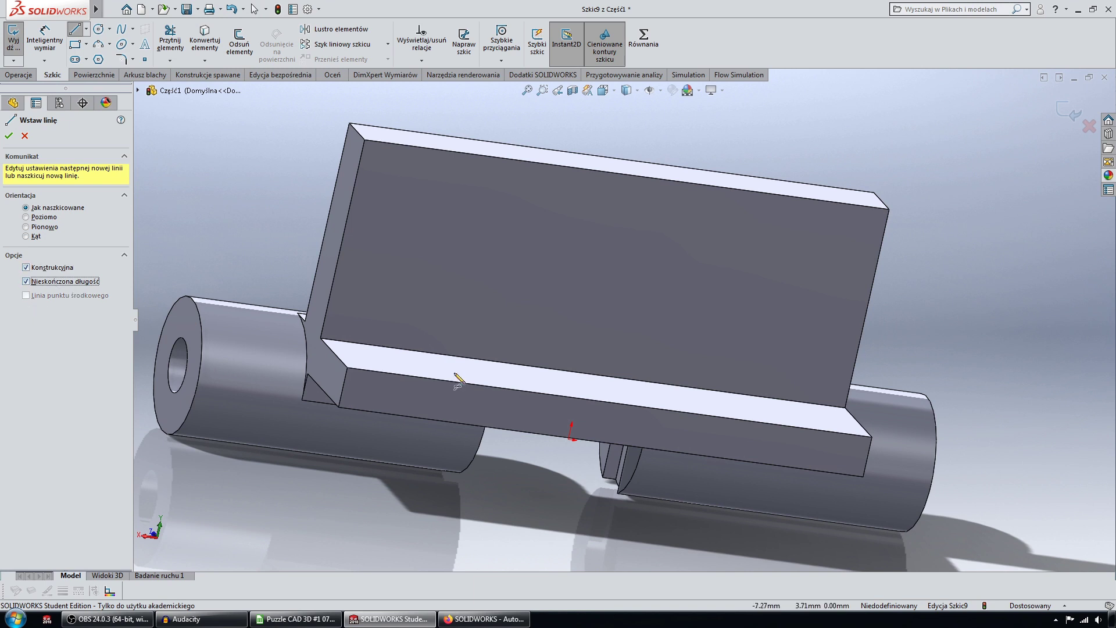
left_click(572, 440)
left_click(576, 473)
key("Escape")
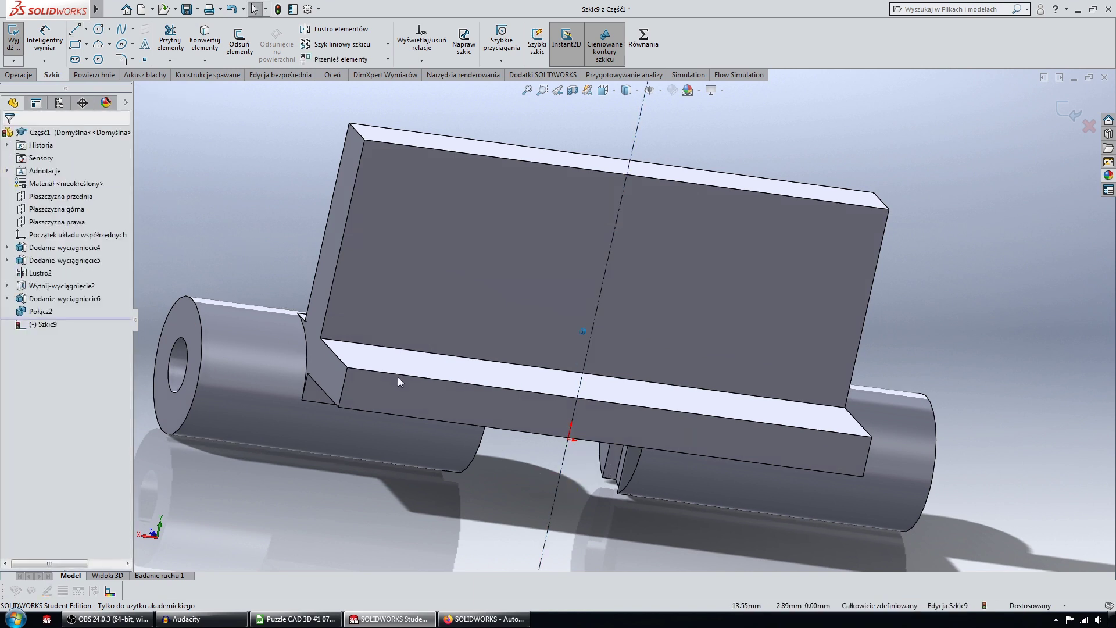
middle_click_drag(397, 376, 350, 333)
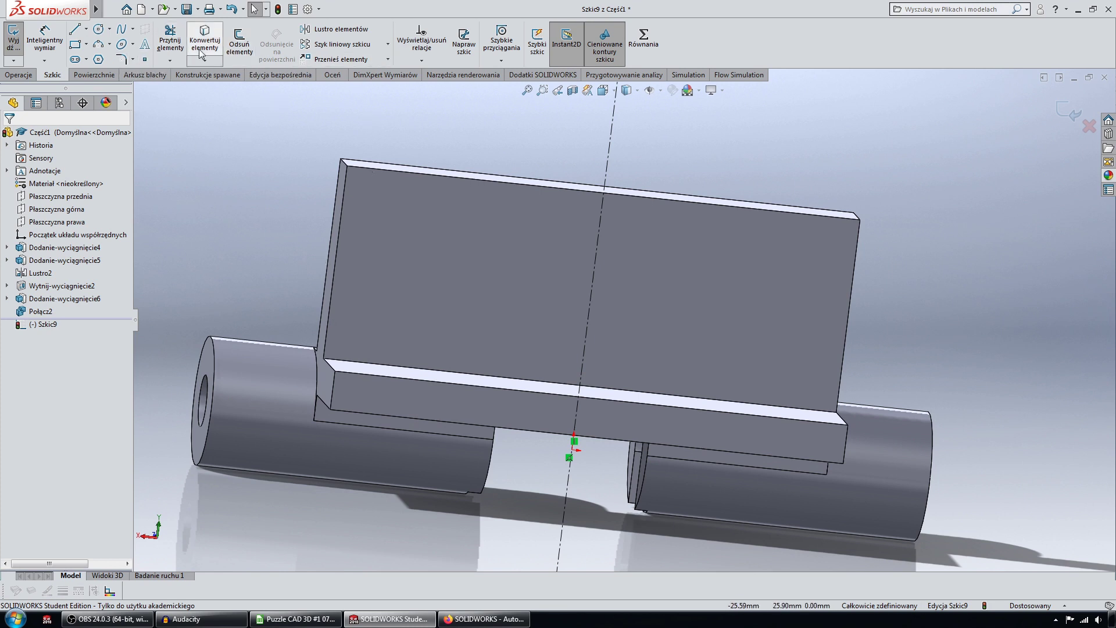
Draw a circle on the plate's left side, adding then deleting a trial distance dimension.
left_click(100, 29)
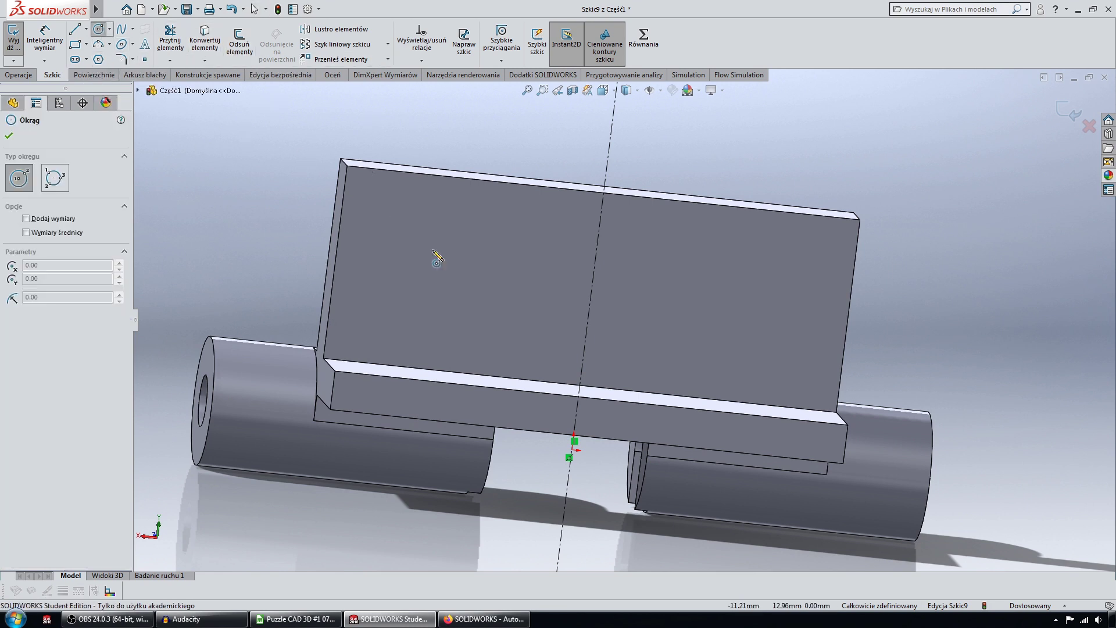
left_click(428, 316)
left_click(55, 43)
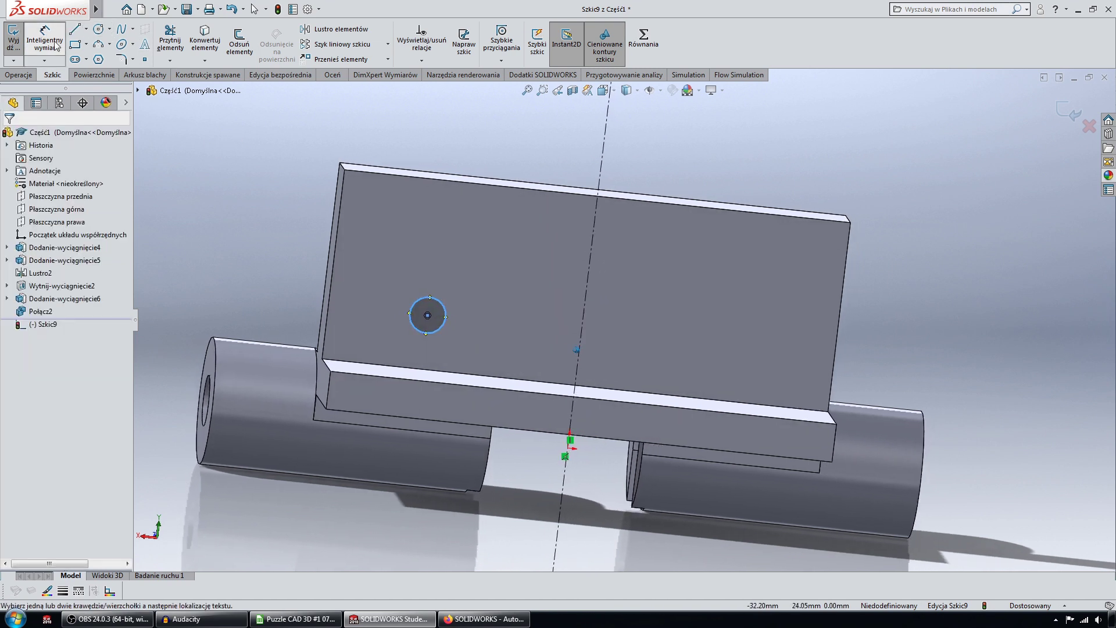
left_click(428, 315)
left_click(582, 305)
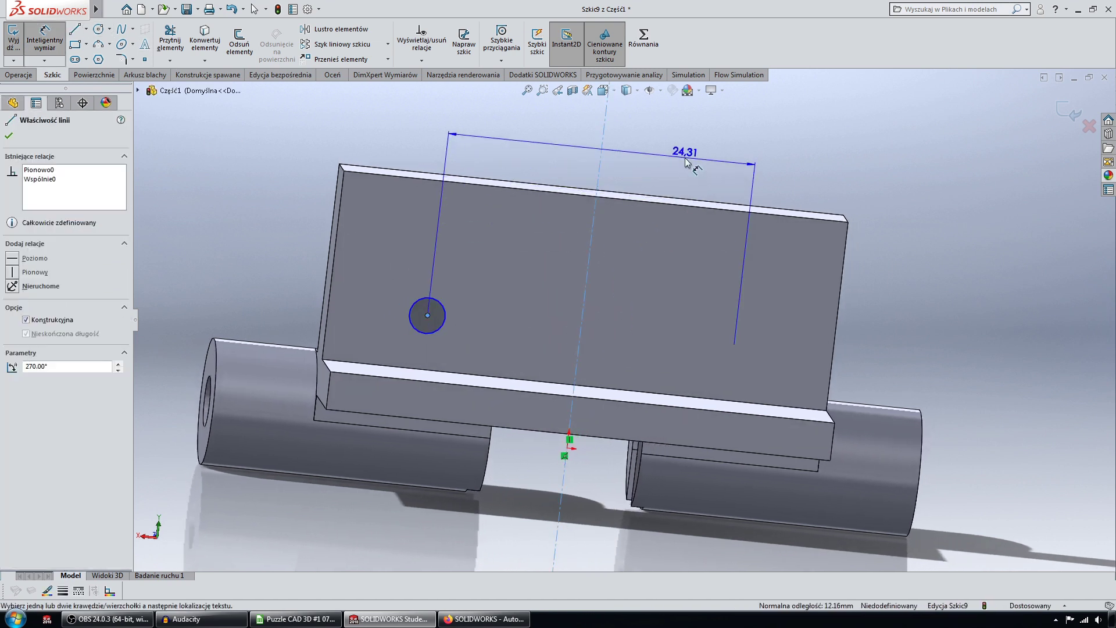
left_click(688, 162)
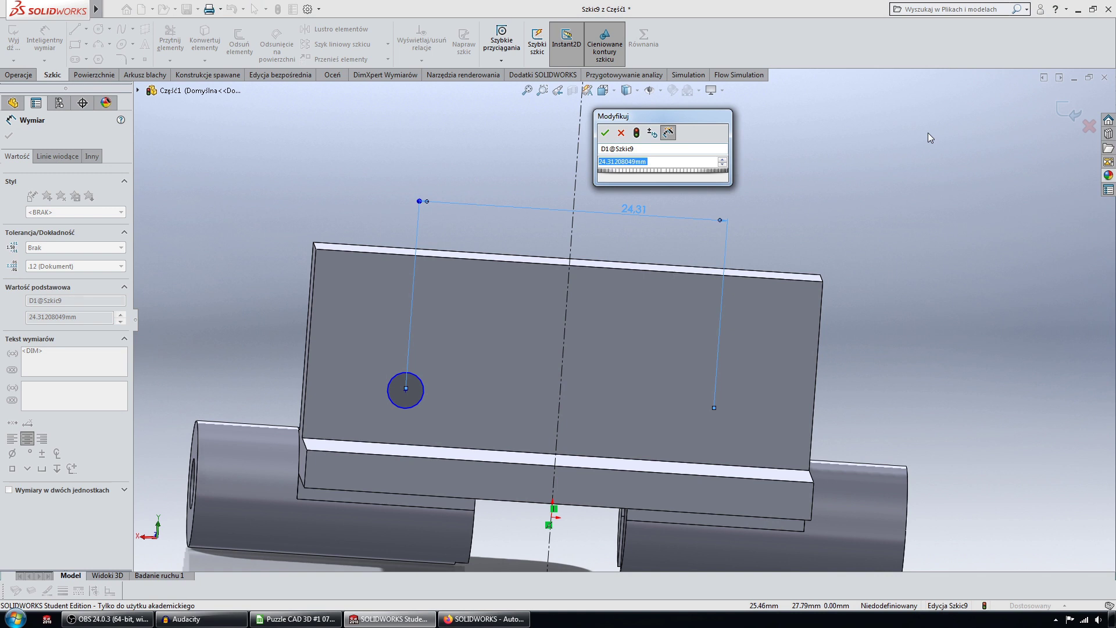
key("Return")
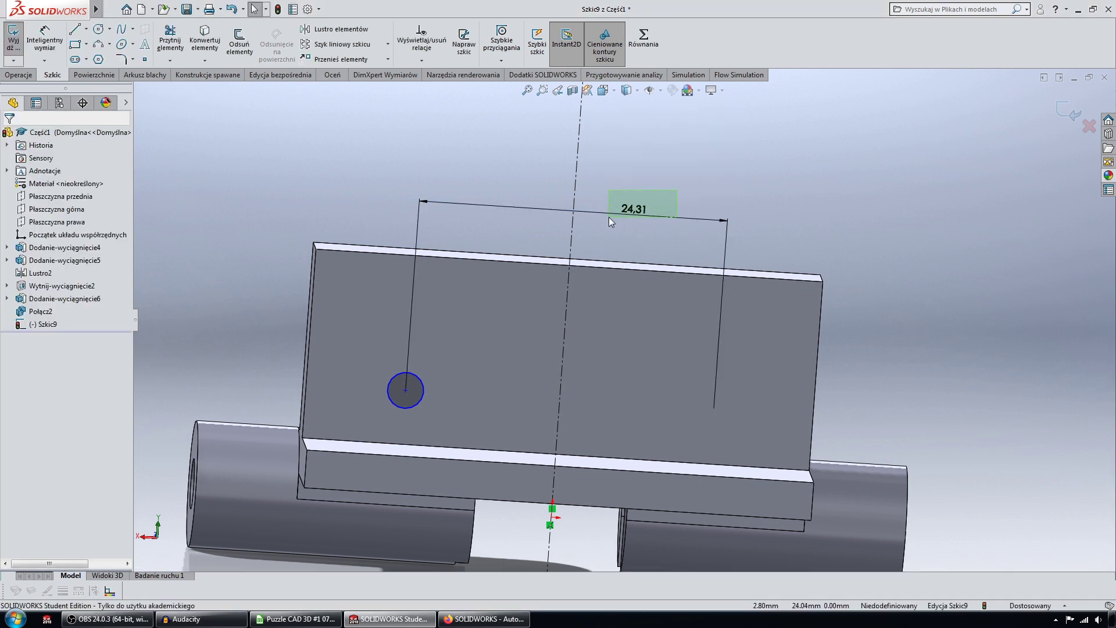
left_click(609, 217)
key("Delete")
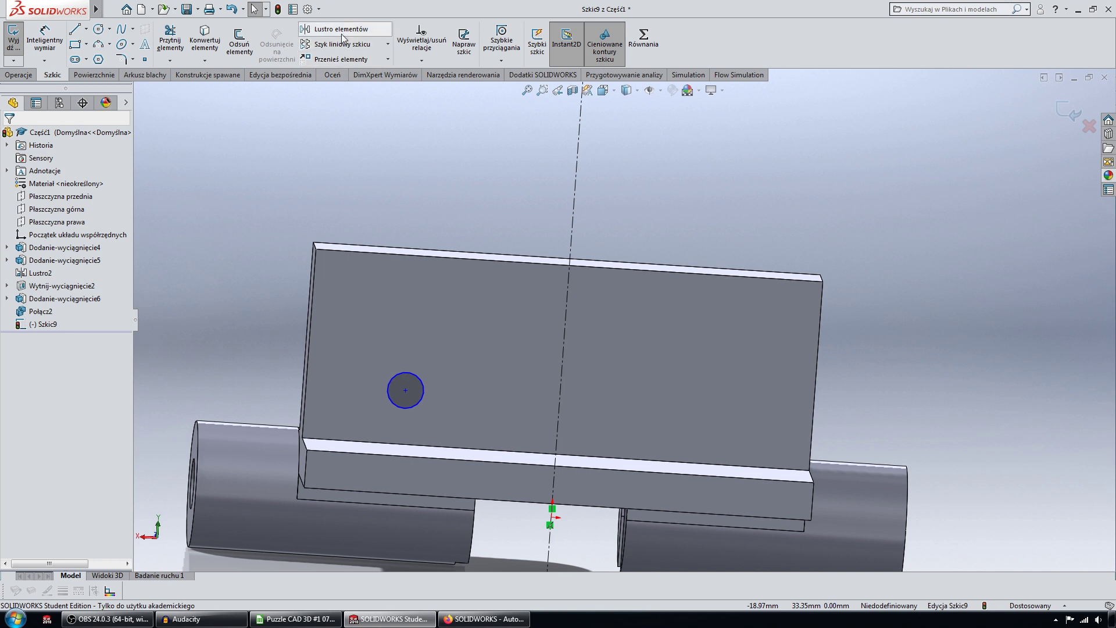
Mirror the circle across the vertical centreline to make a matching right circle.
left_click(335, 29)
left_click(424, 385)
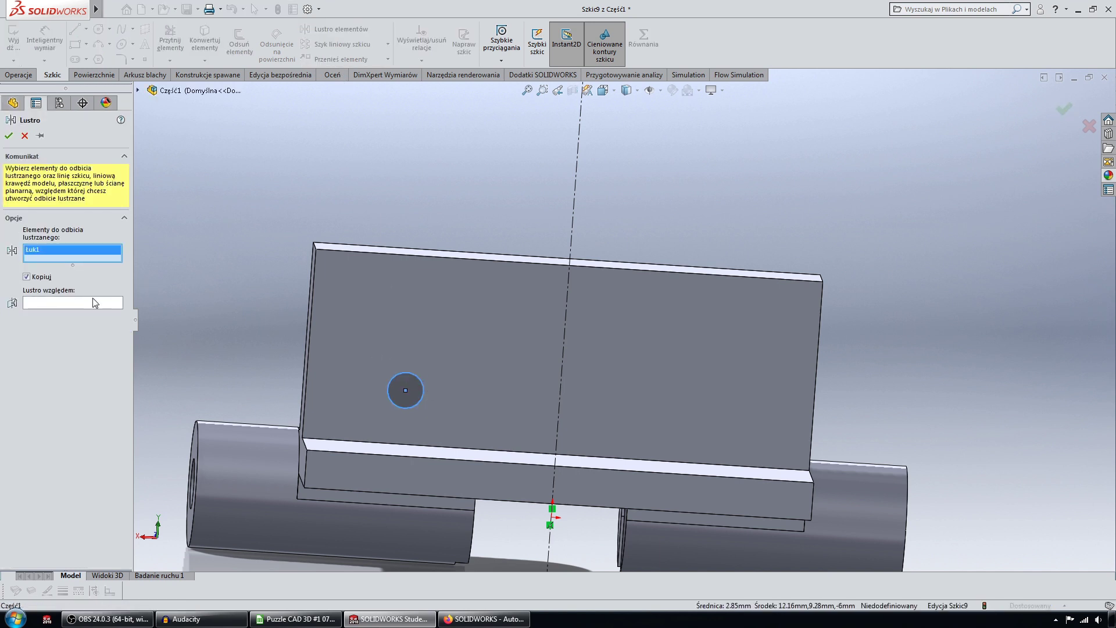
left_click(61, 304)
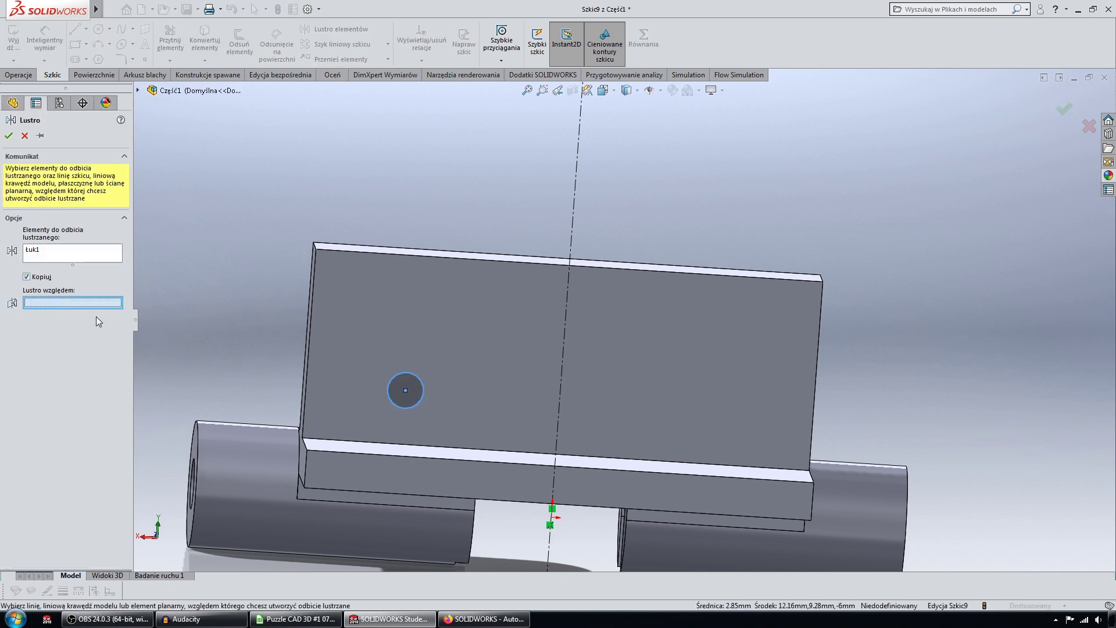
left_click(564, 341)
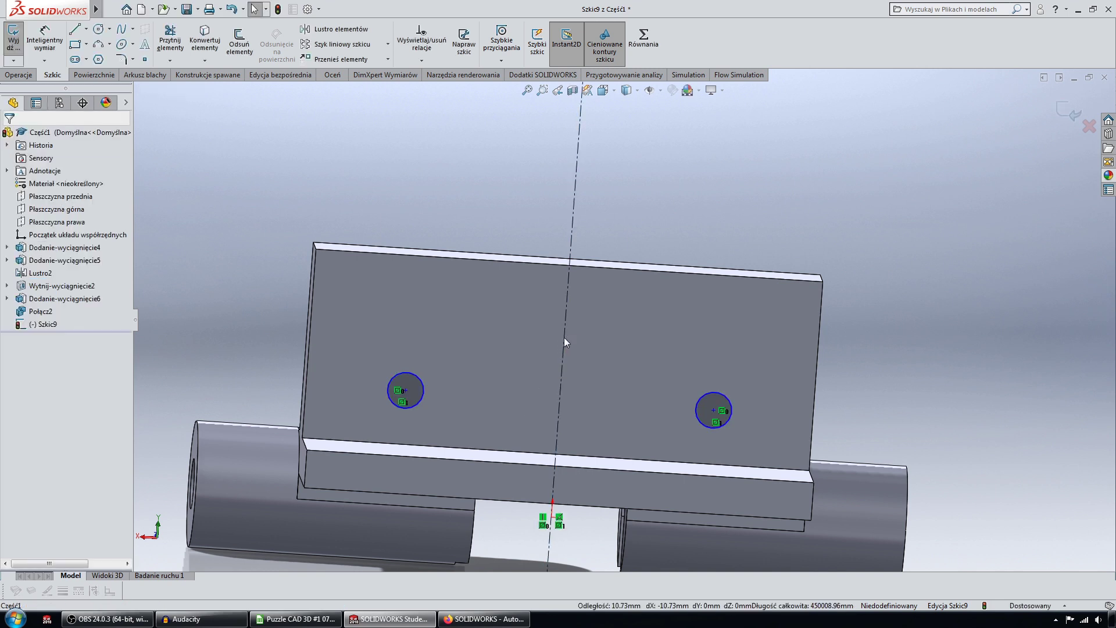
Dimension the hole centres 20 mm apart and 11 mm below the plate's top edge.
key("d")
left_click(404, 389)
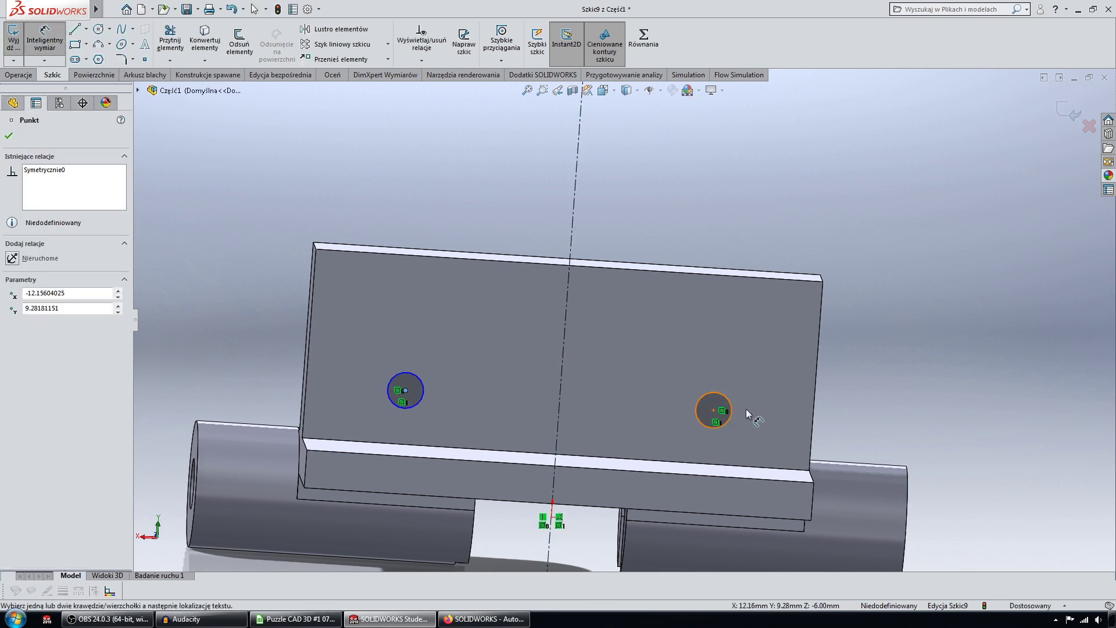
left_click(716, 412)
left_click(611, 204)
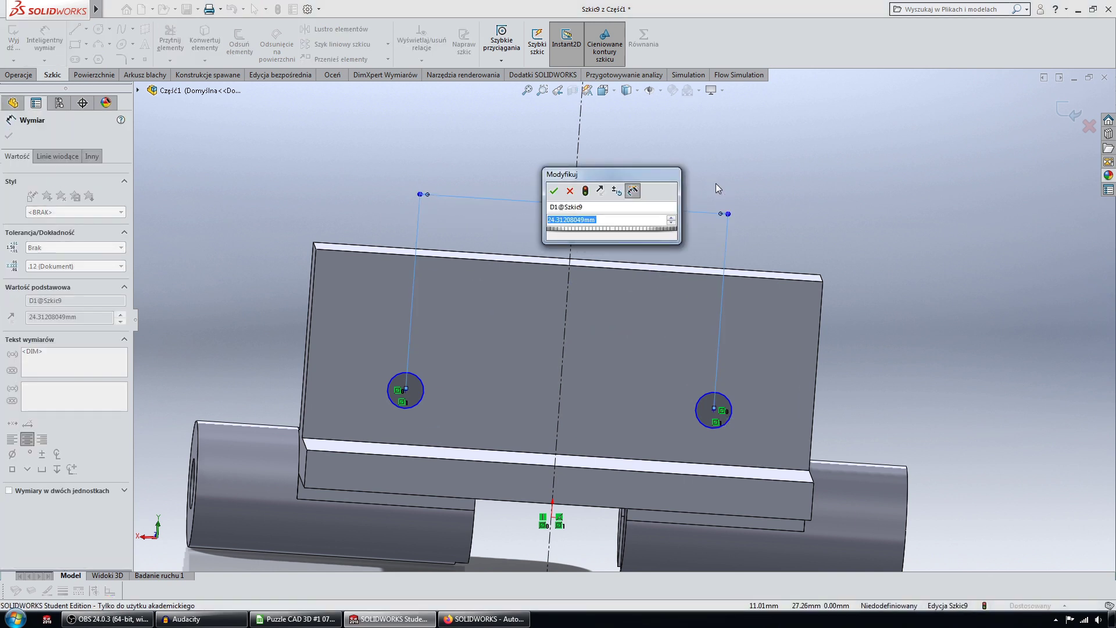
type("20")
key("Return")
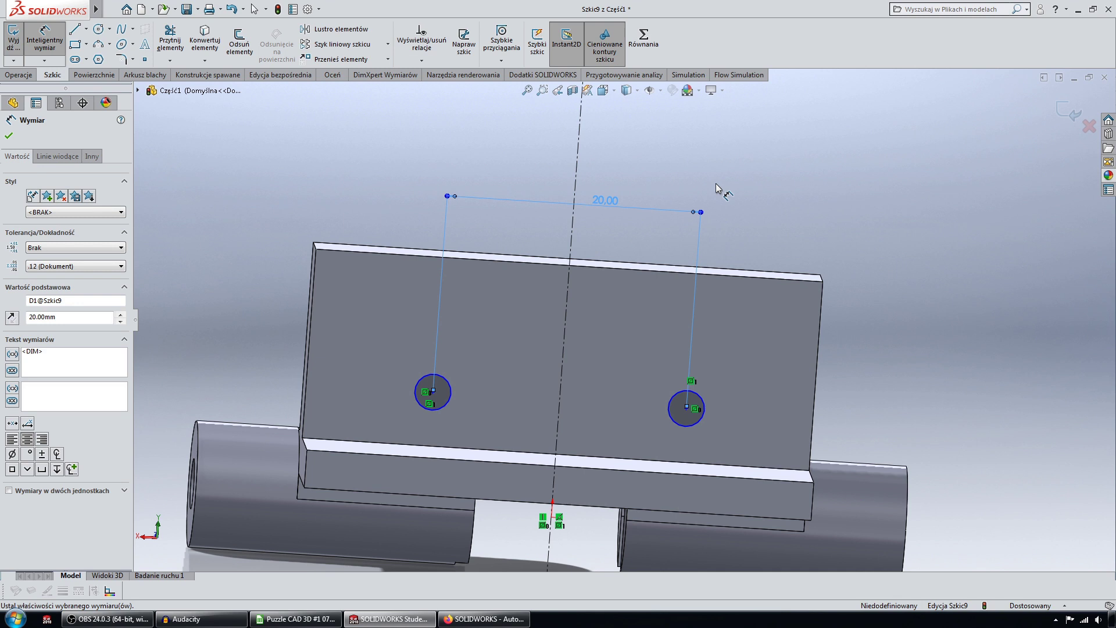
left_click(470, 261)
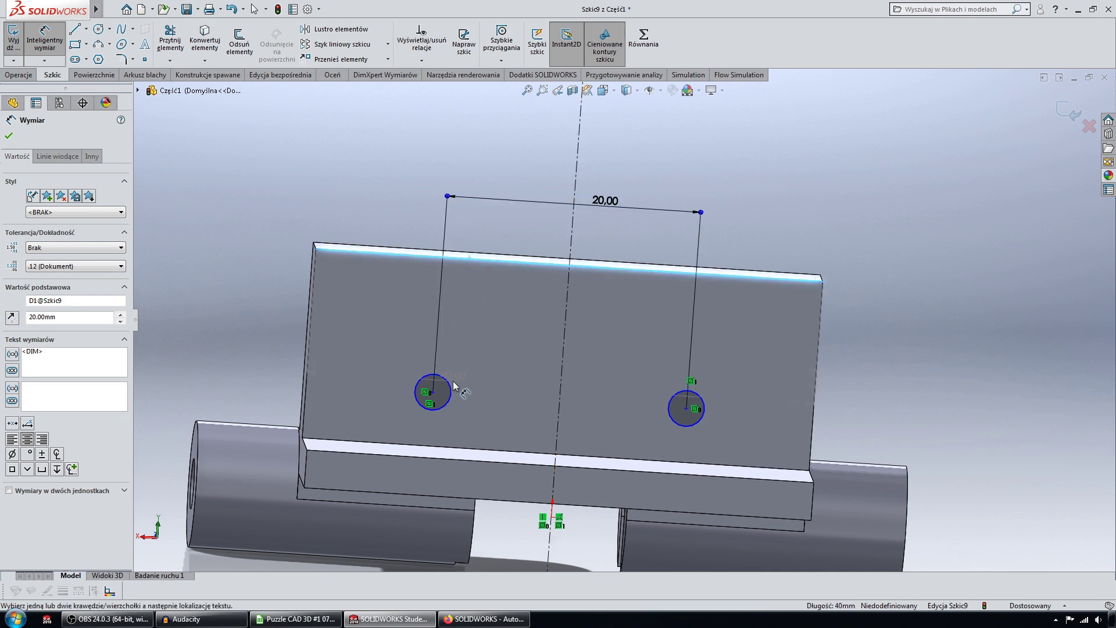
left_click(432, 393)
left_click(238, 294)
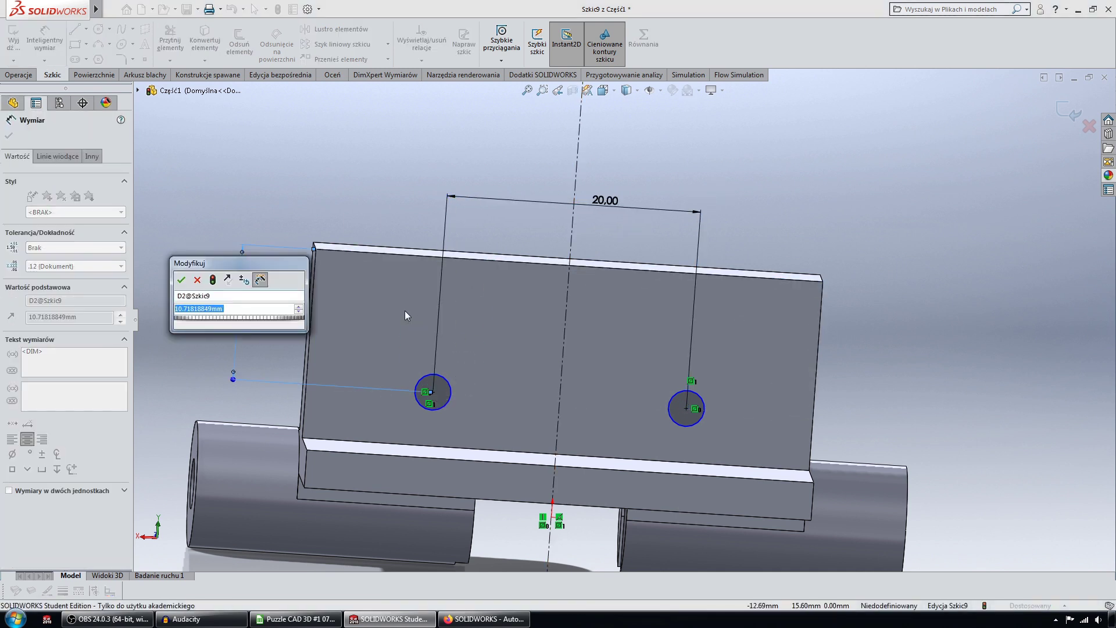
type("11")
key("Return")
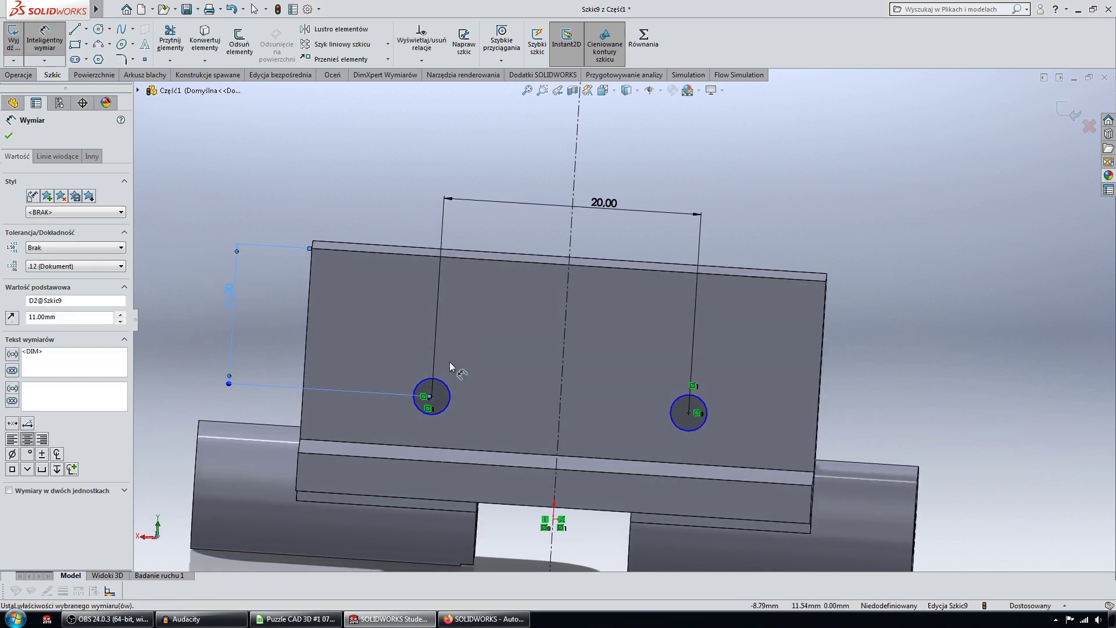
Give the left hole a 3.4 mm diameter and exit the sketch.
left_click(443, 384)
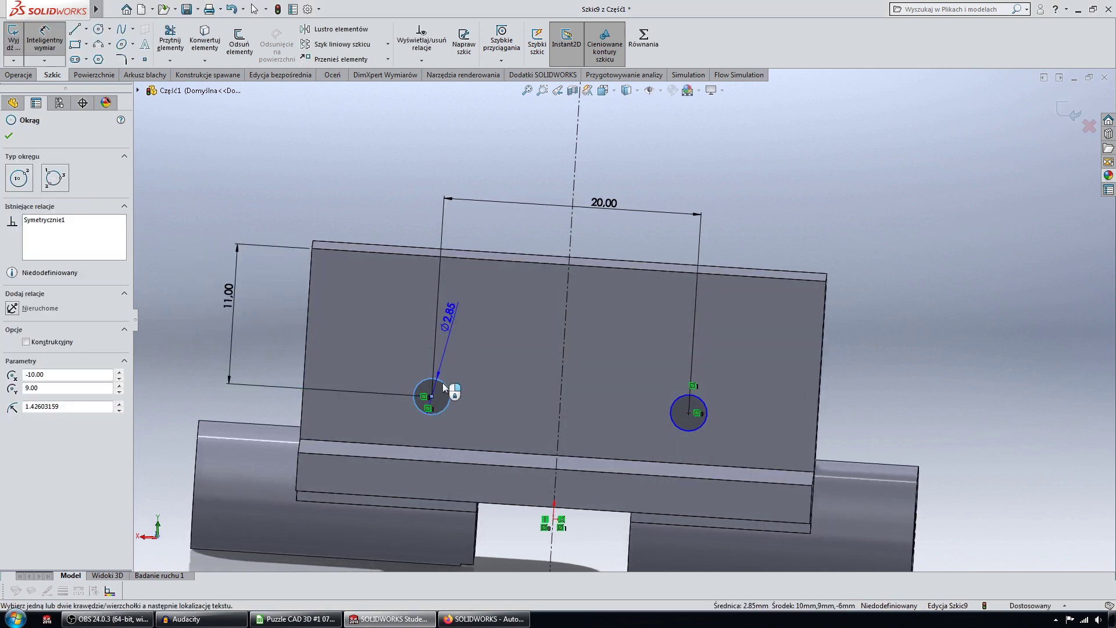
left_click(371, 361)
left_click_drag(390, 328, 397, 260)
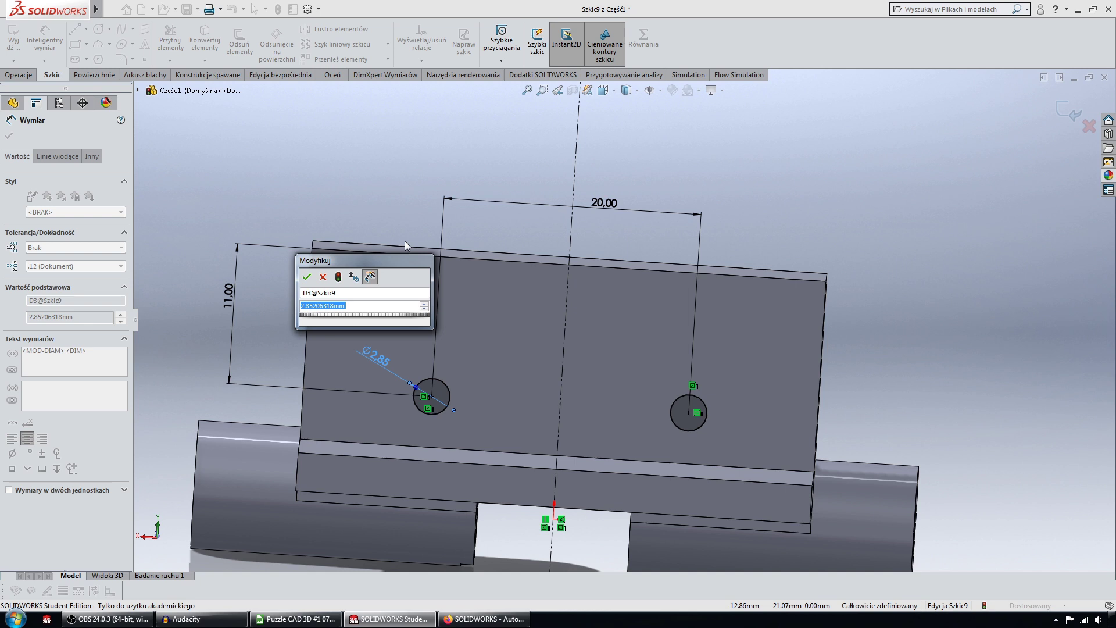
type("3.4")
key("Return")
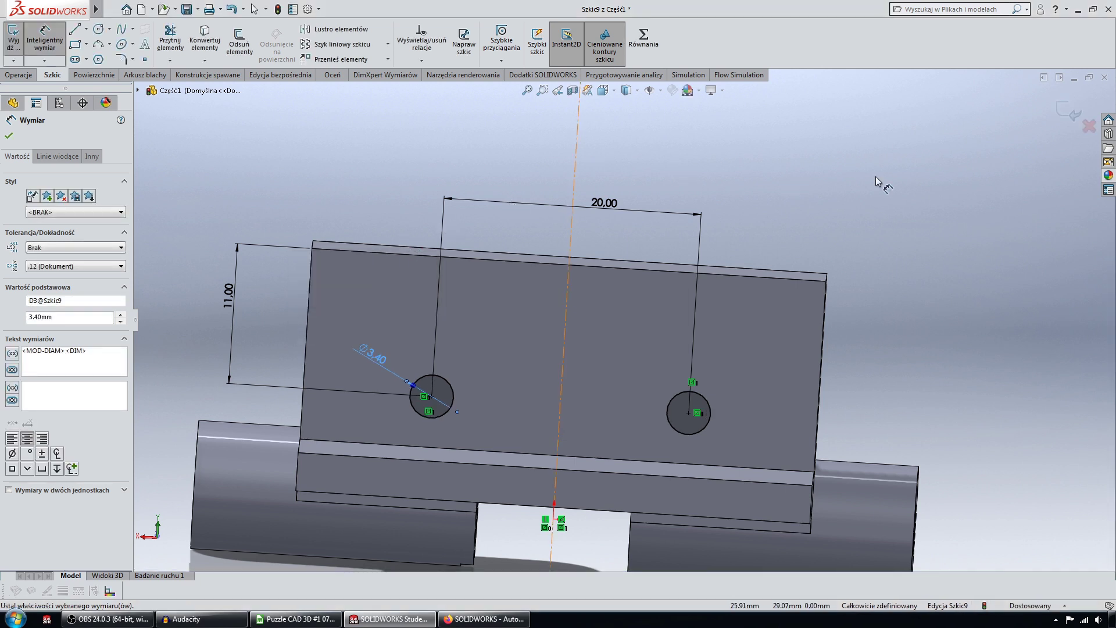
key("Up")
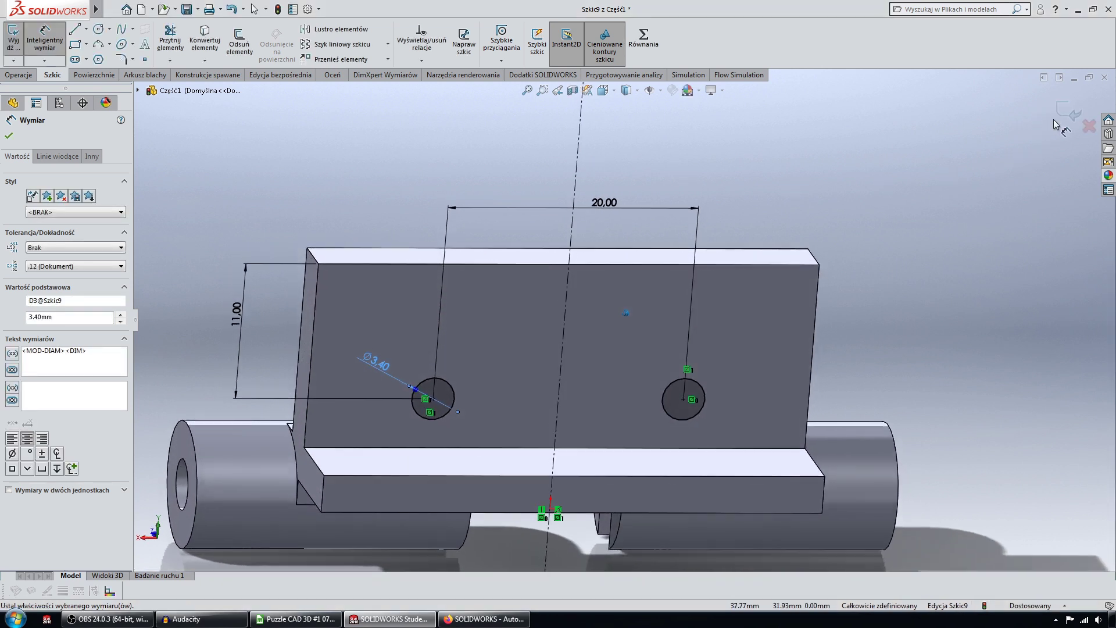
left_click(1062, 113)
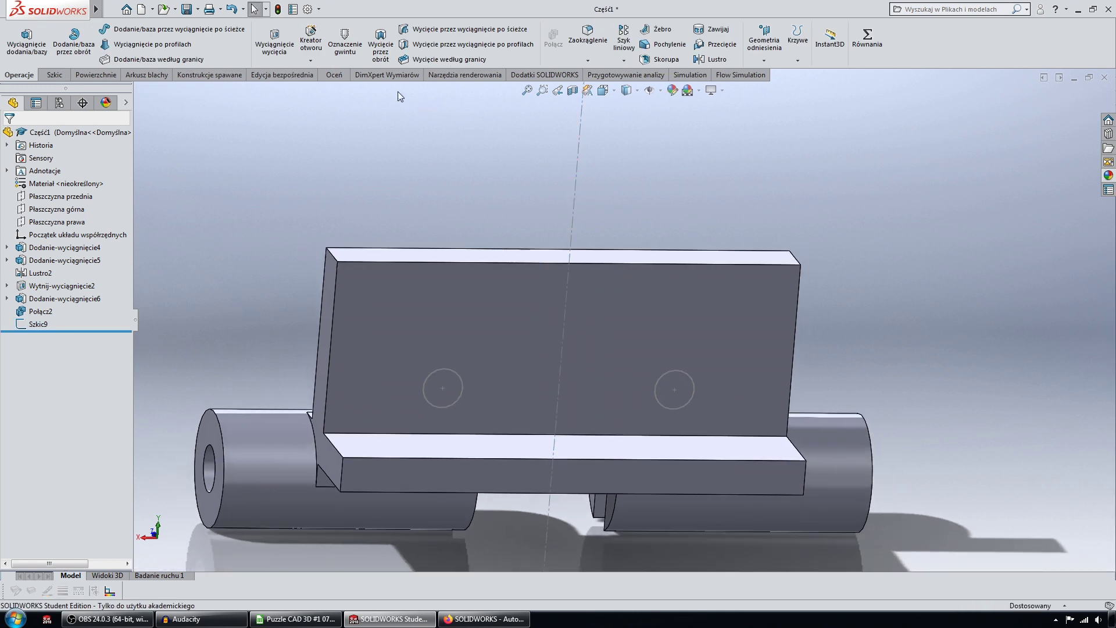
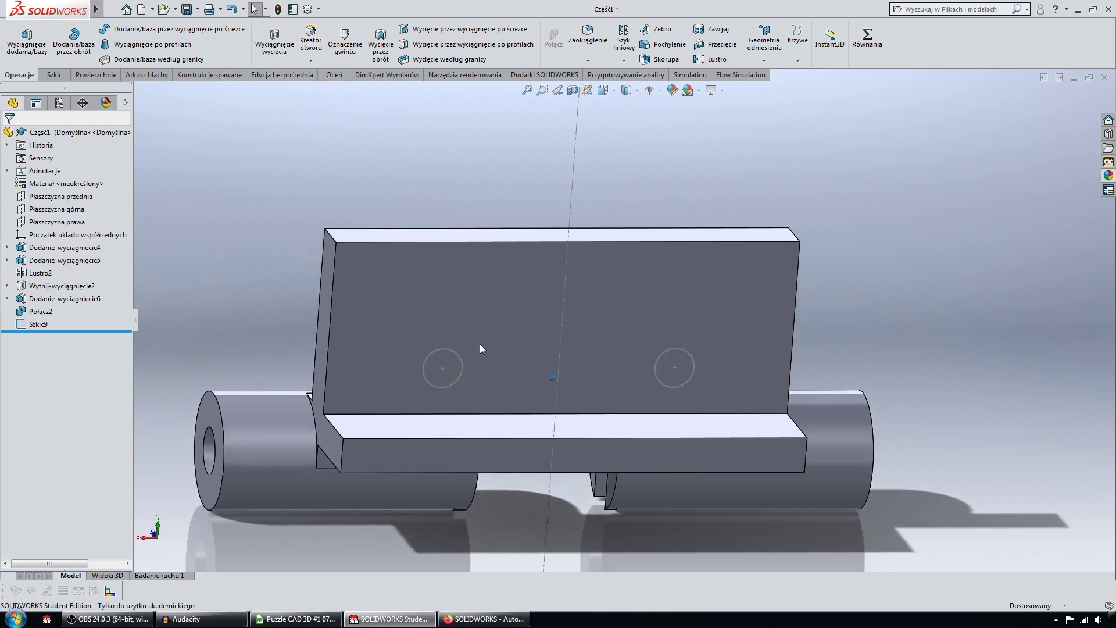
Start an extruded cut from Szkic9 using both mounting-hole circles as profiles.
middle_click_drag(479, 344, 459, 302)
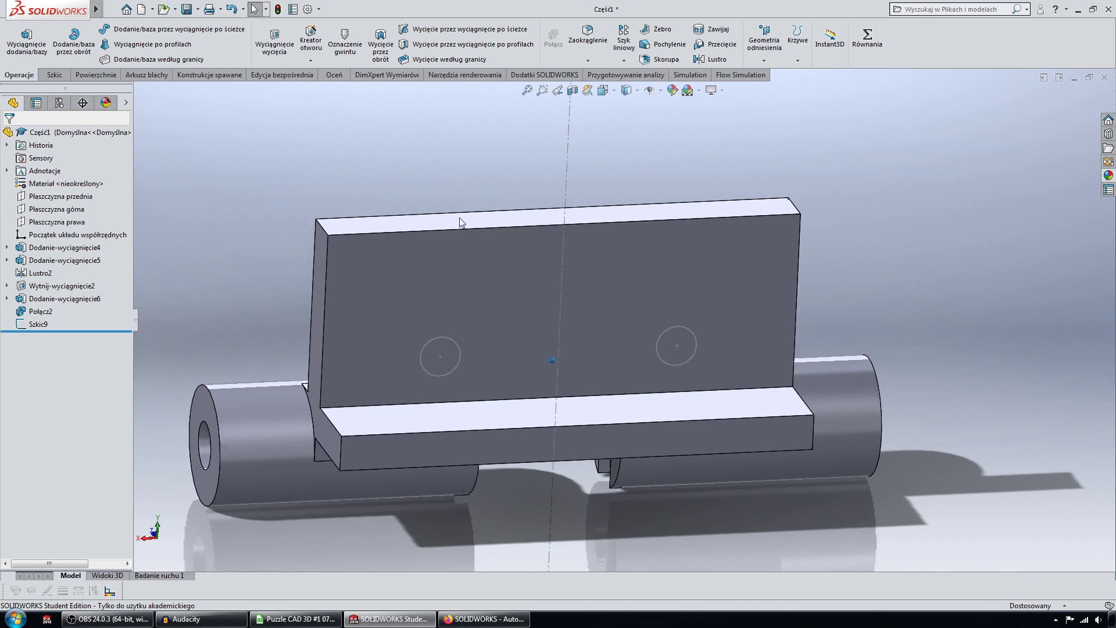
middle_click_drag(459, 217, 393, 176)
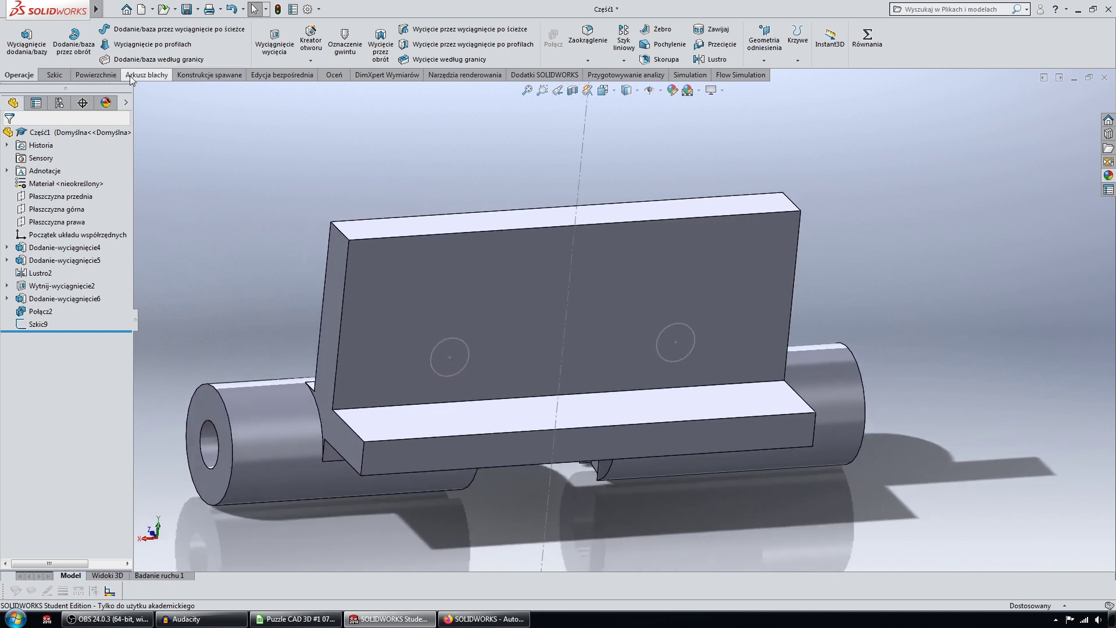
left_click(274, 37)
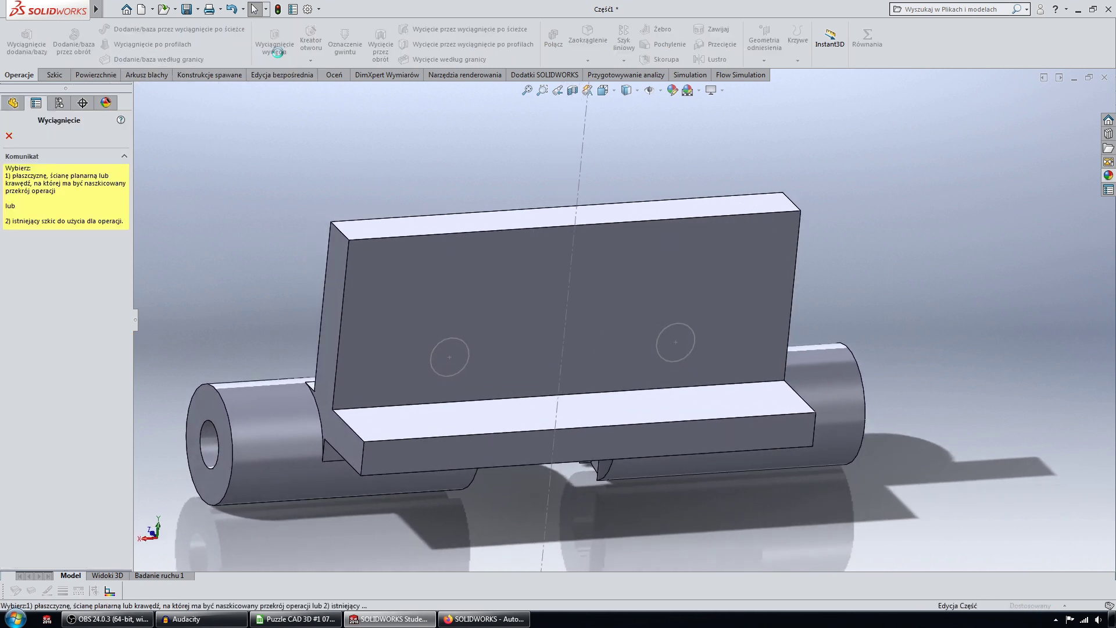
left_click(465, 342)
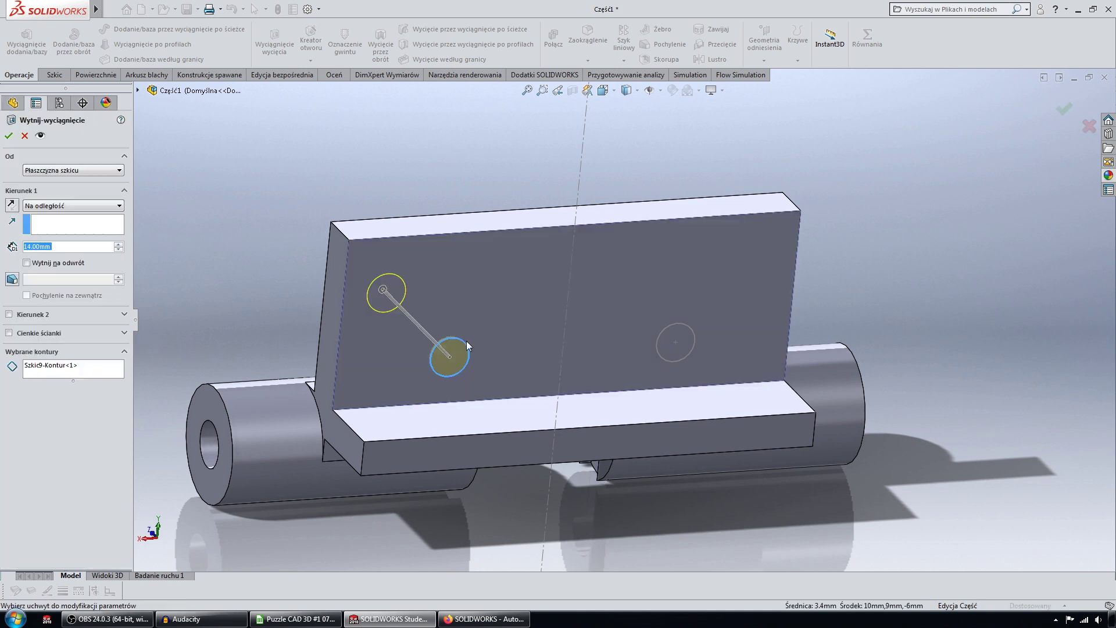
left_click(66, 371)
left_click(687, 326)
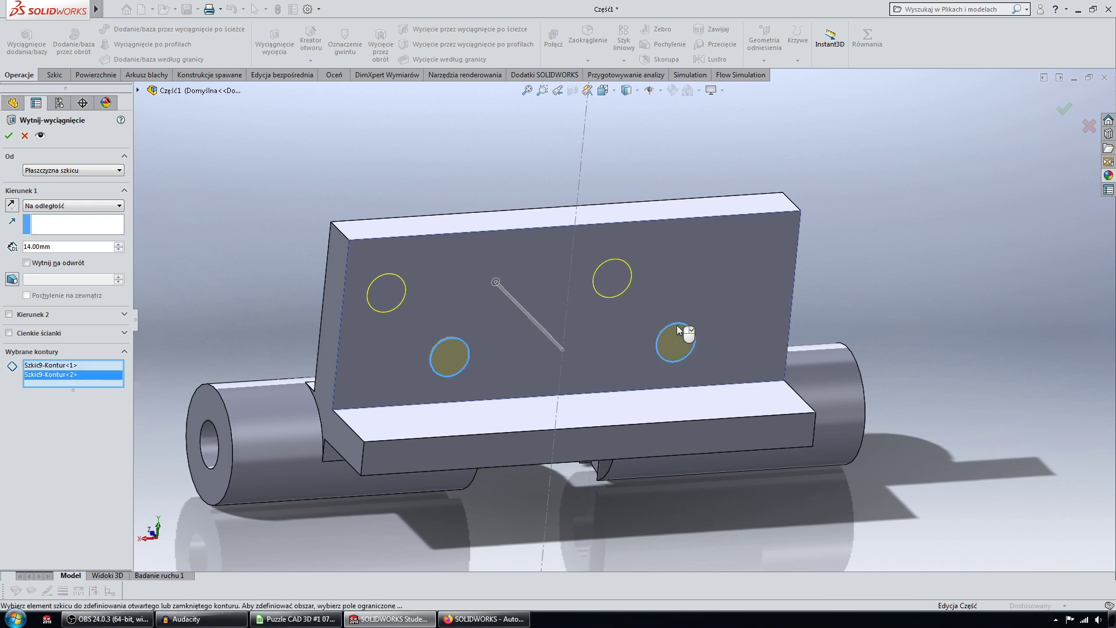
Set the cut's end condition to Up To Next and confirm the two holes.
left_click(75, 206)
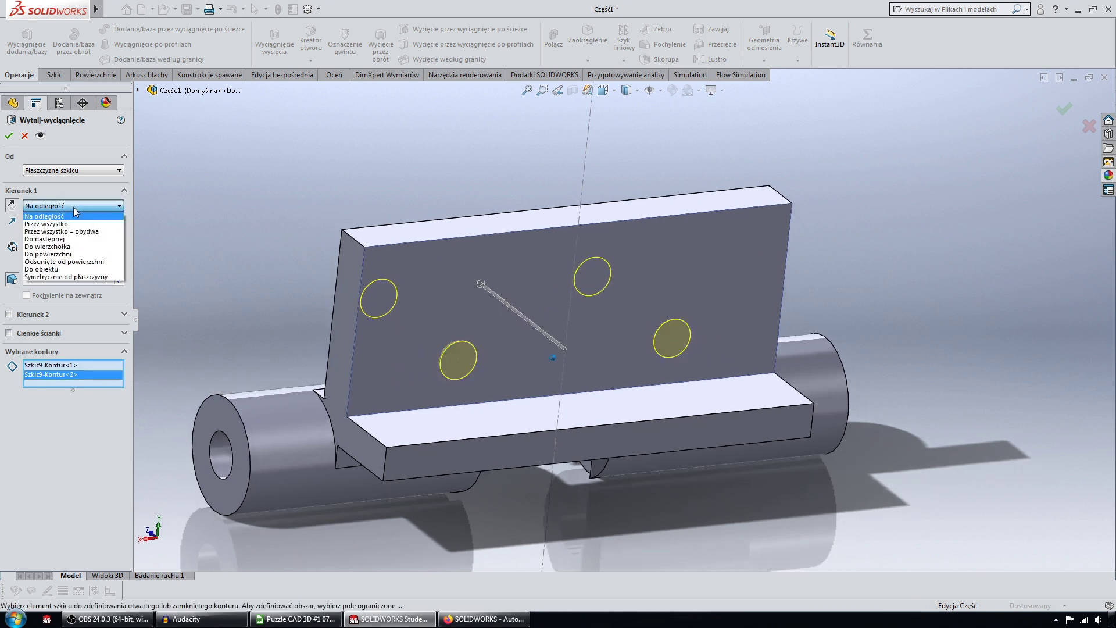
left_click(75, 226)
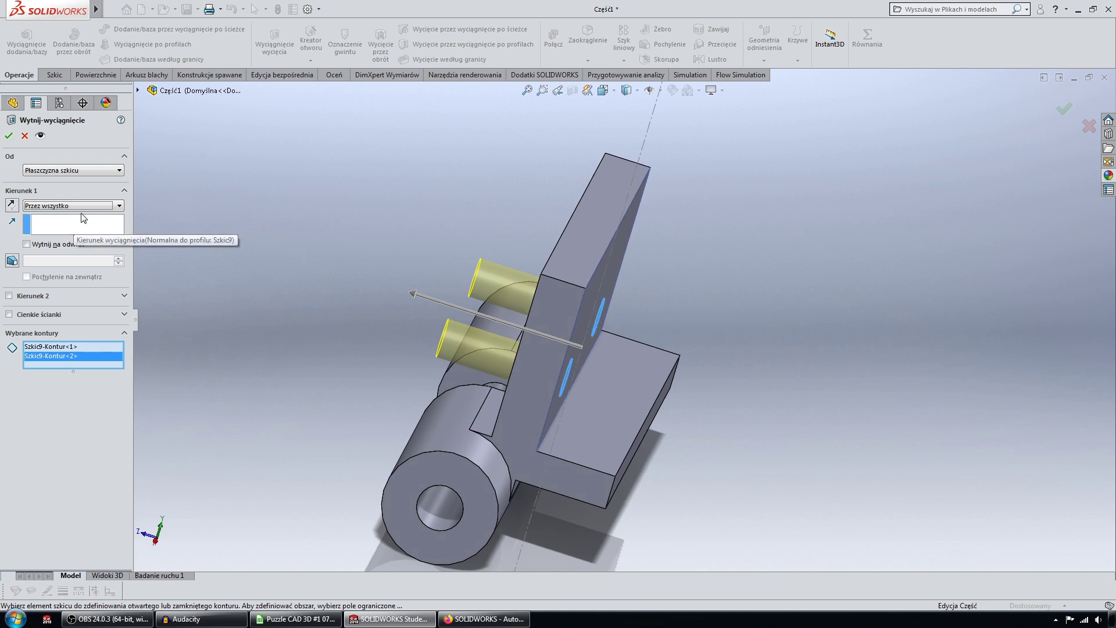
left_click(77, 238)
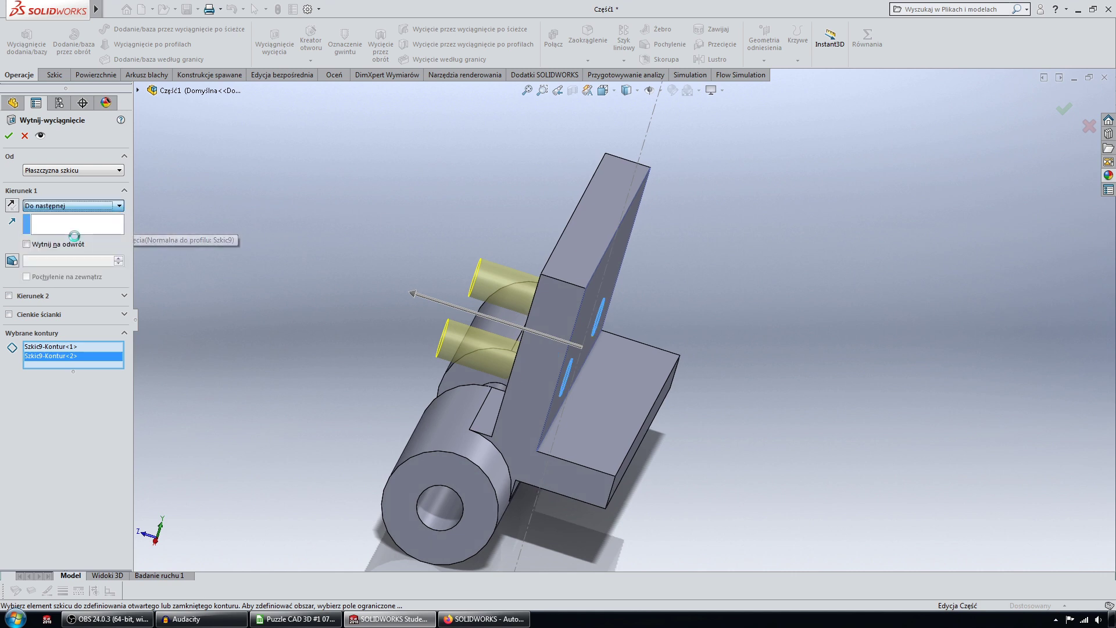
middle_click_drag(442, 316, 493, 321)
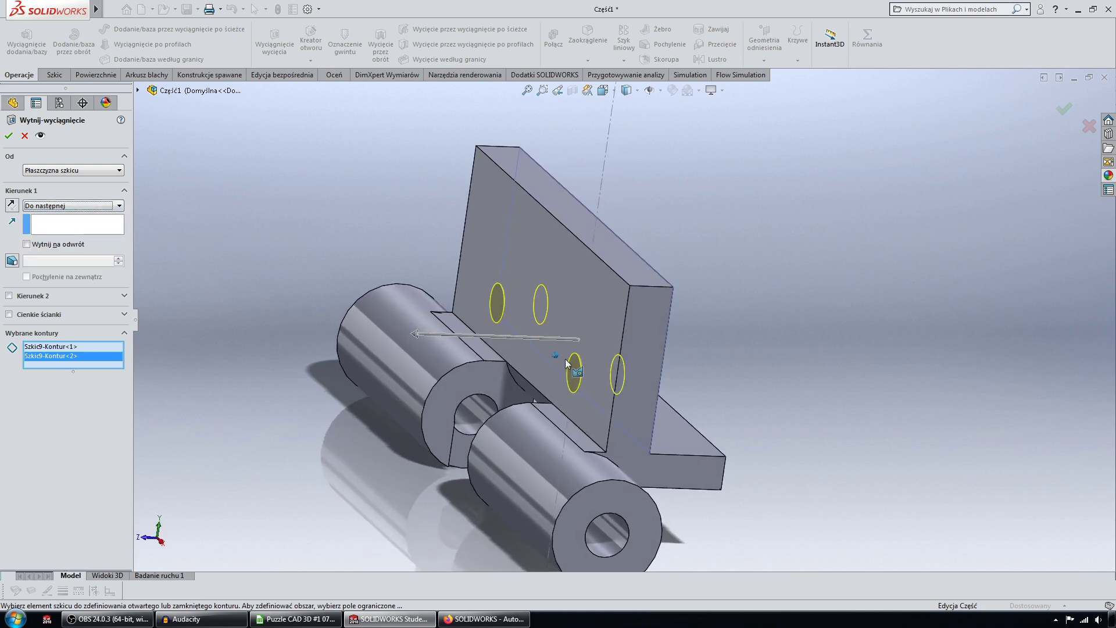
middle_click_drag(566, 363, 556, 368)
middle_click_drag(390, 296, 311, 266)
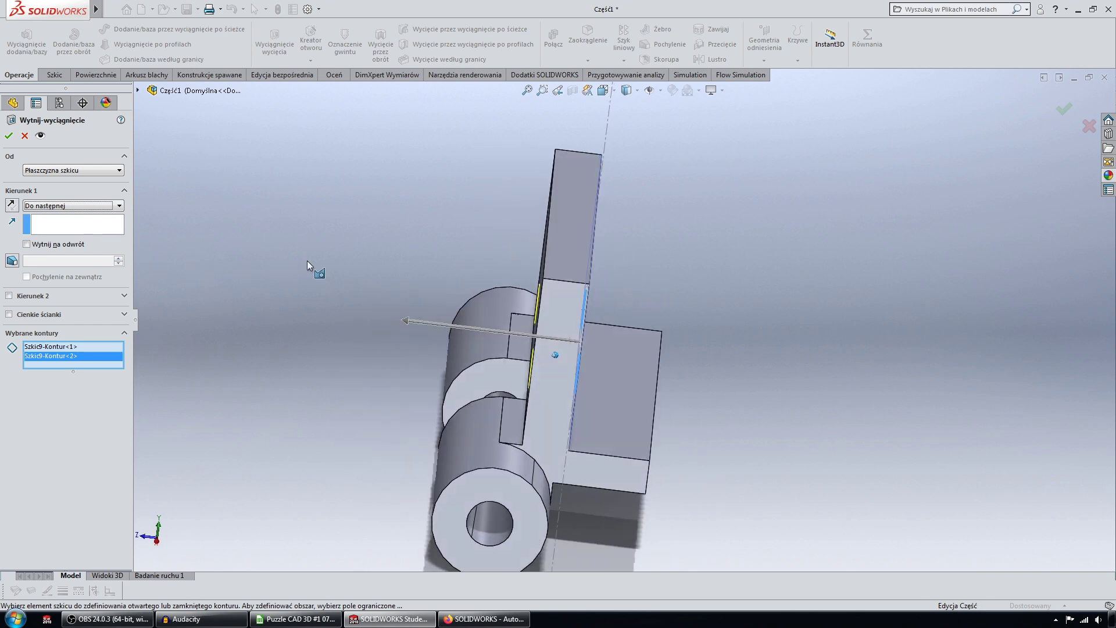
left_click(9, 136)
Start a chamfer and select the first top corner edge of the hinge plate.
key("Left")
key("Left")
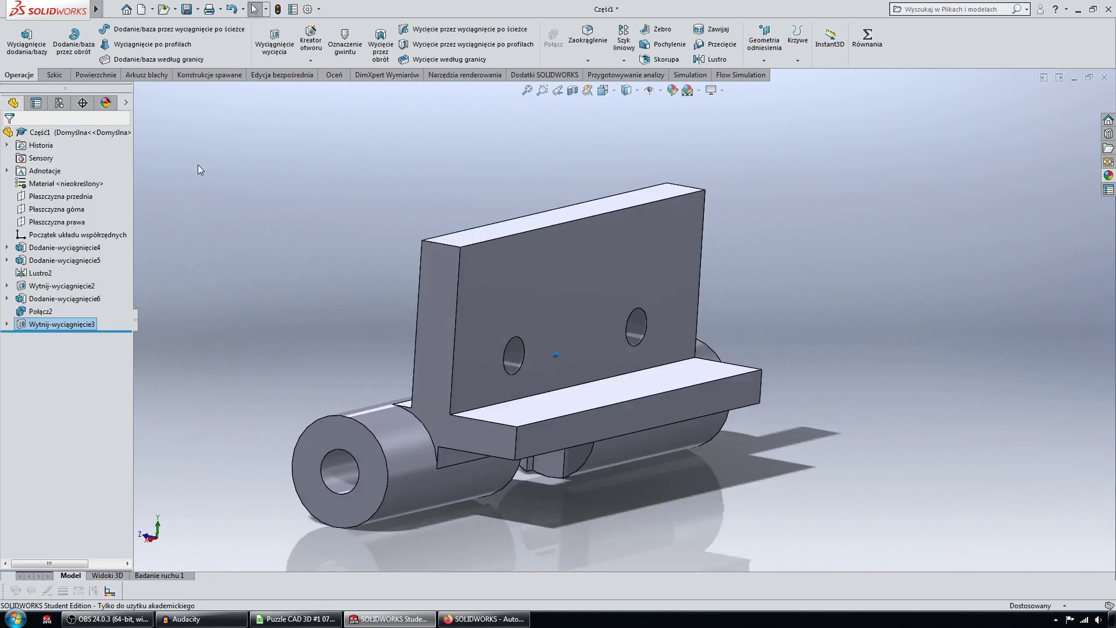
key("Left")
key("Left")
key("Left")
key("Left")
key("Left")
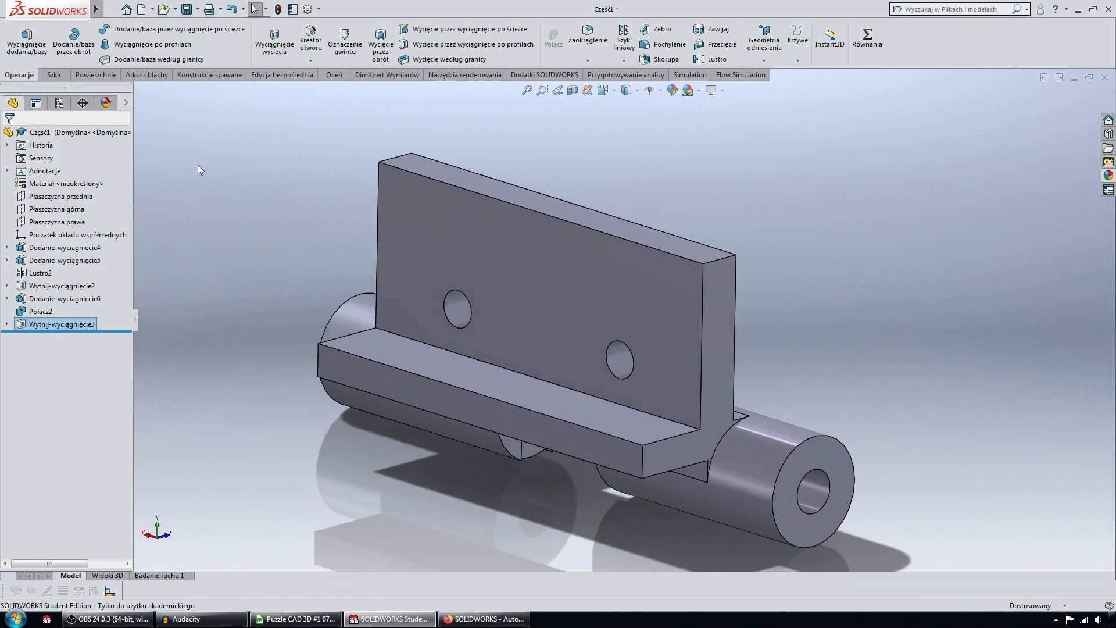
key("Left")
key("Left")
key("Up")
key("Up")
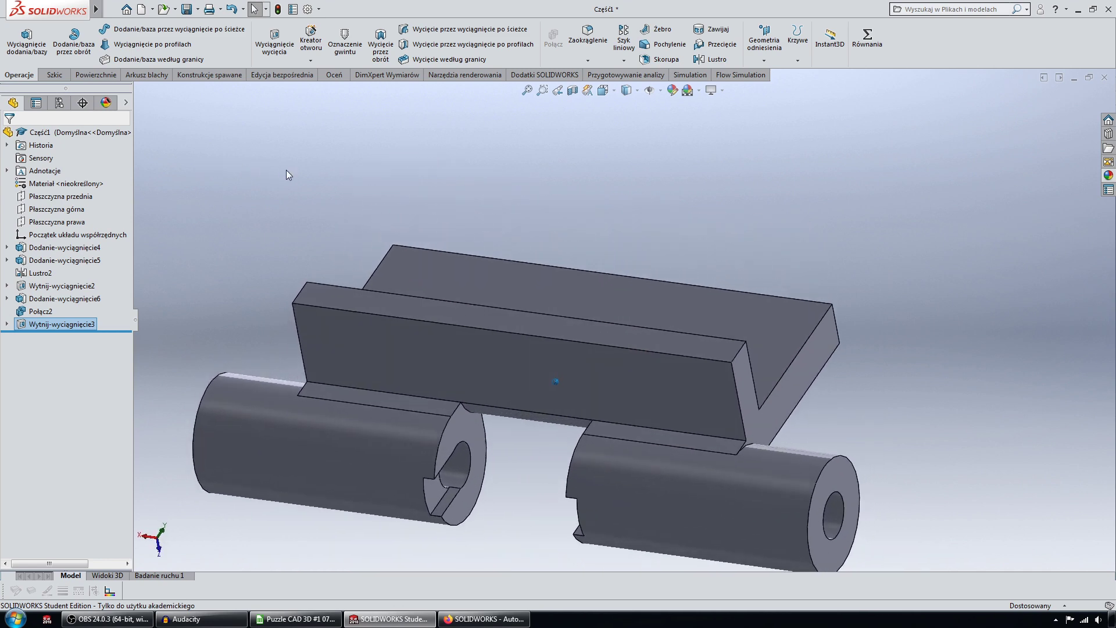
key("Up")
key("Up")
key("Down")
key("Down")
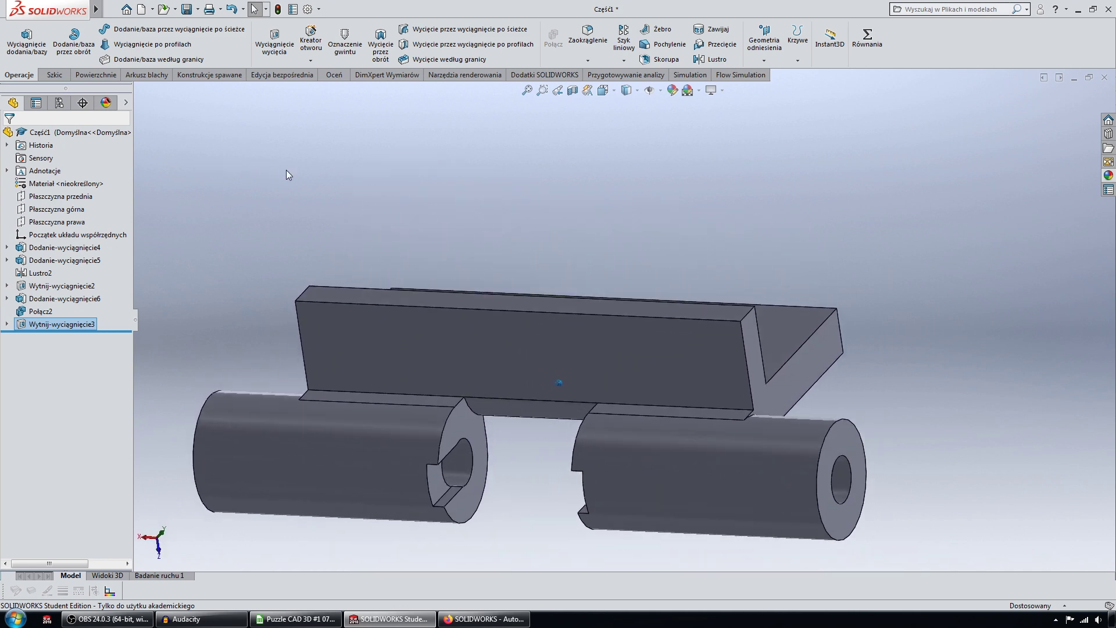
key("Down")
key("Down")
key("Up")
key("Up")
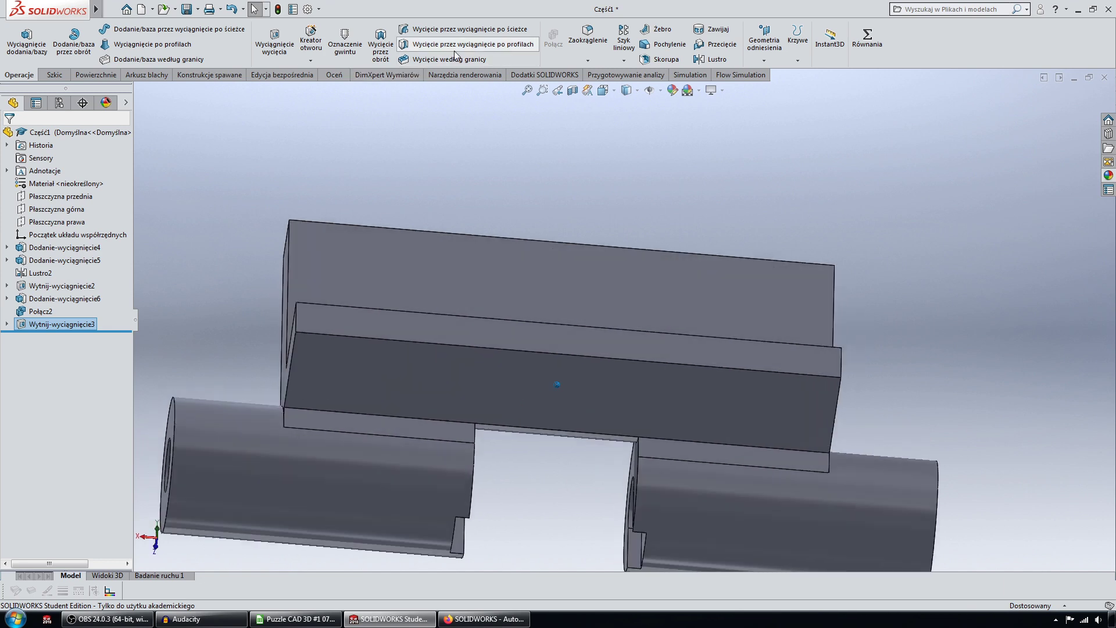
key("Up")
key("Up")
key("Left")
key("Left")
key("Up")
key("Up")
key("Up")
key("Up")
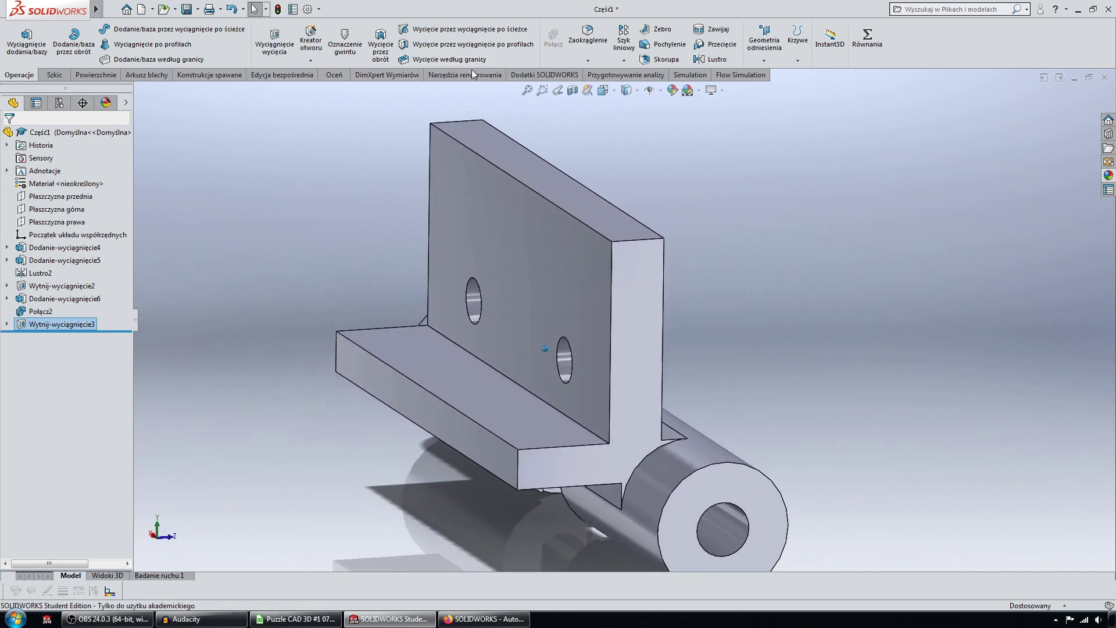
scroll(581, 169, "down", 3)
left_click(588, 61)
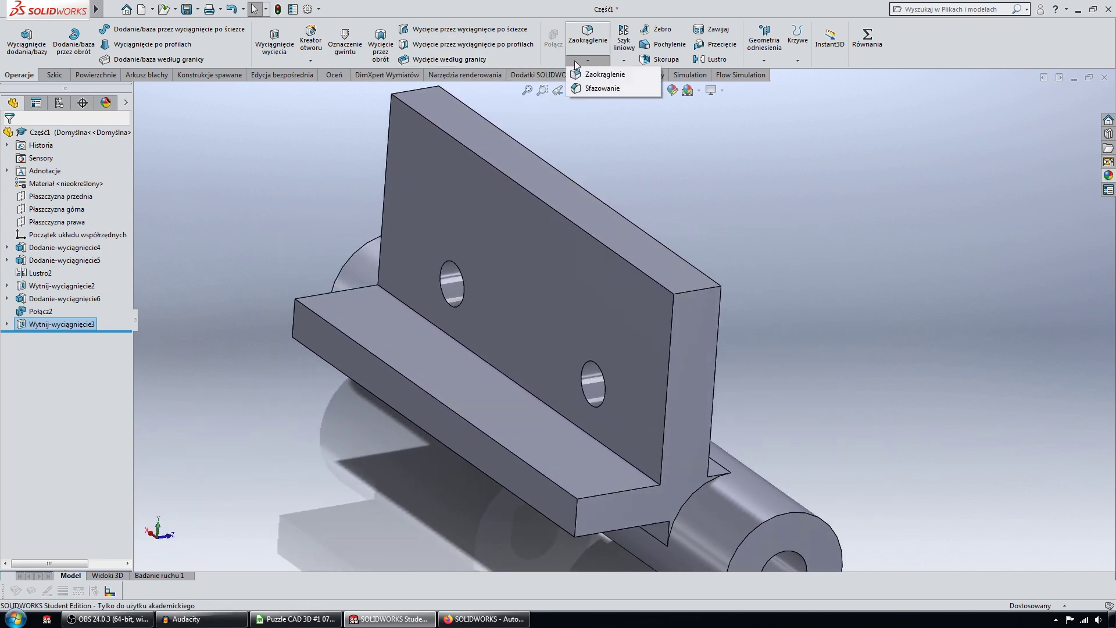
left_click(601, 90)
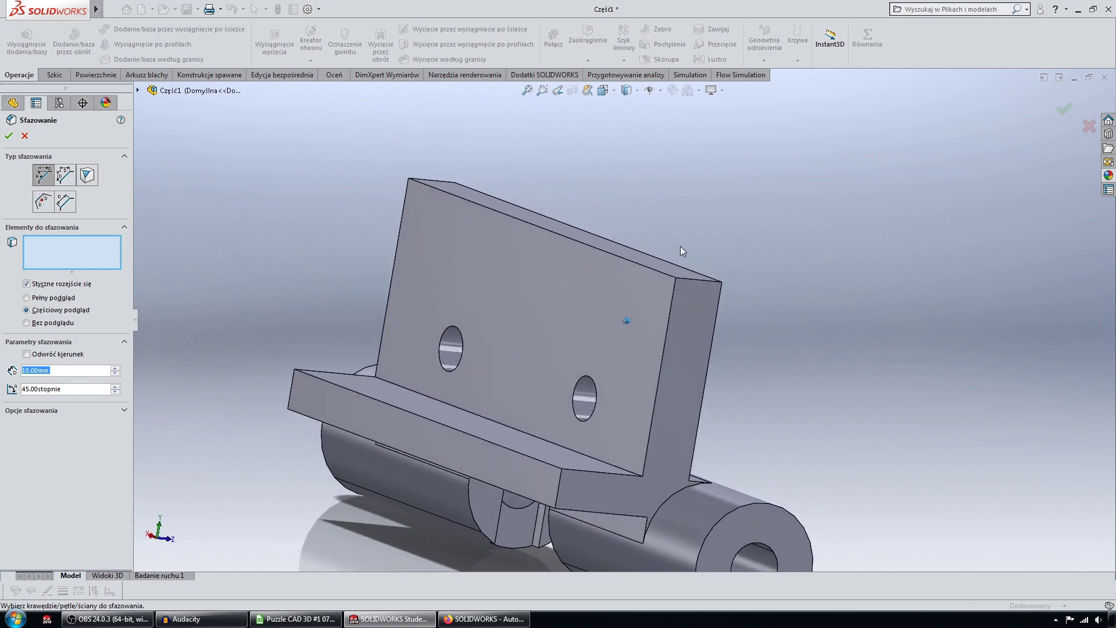
left_click(700, 280)
key("Up")
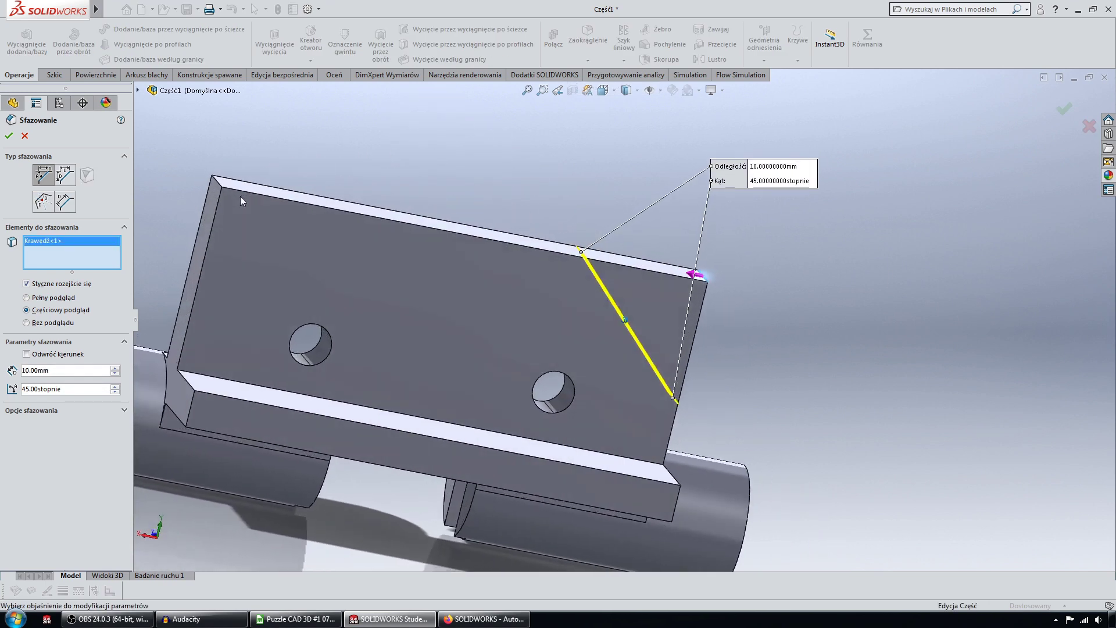
Add the other three corner edges and set the chamfer to 2 mm × 45°.
left_click(225, 187)
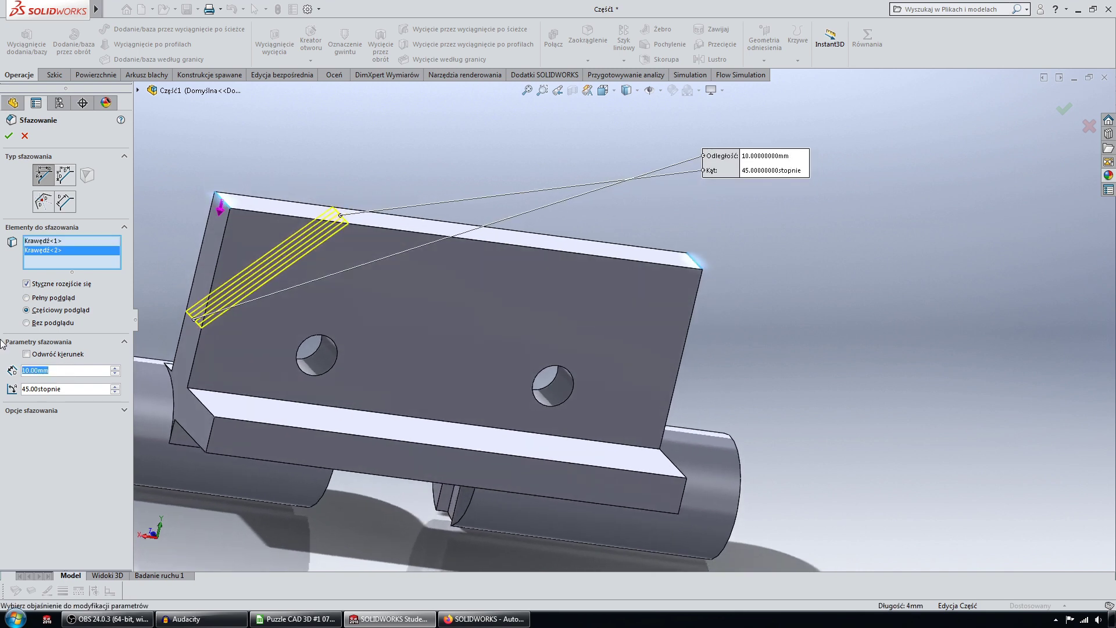
type("2")
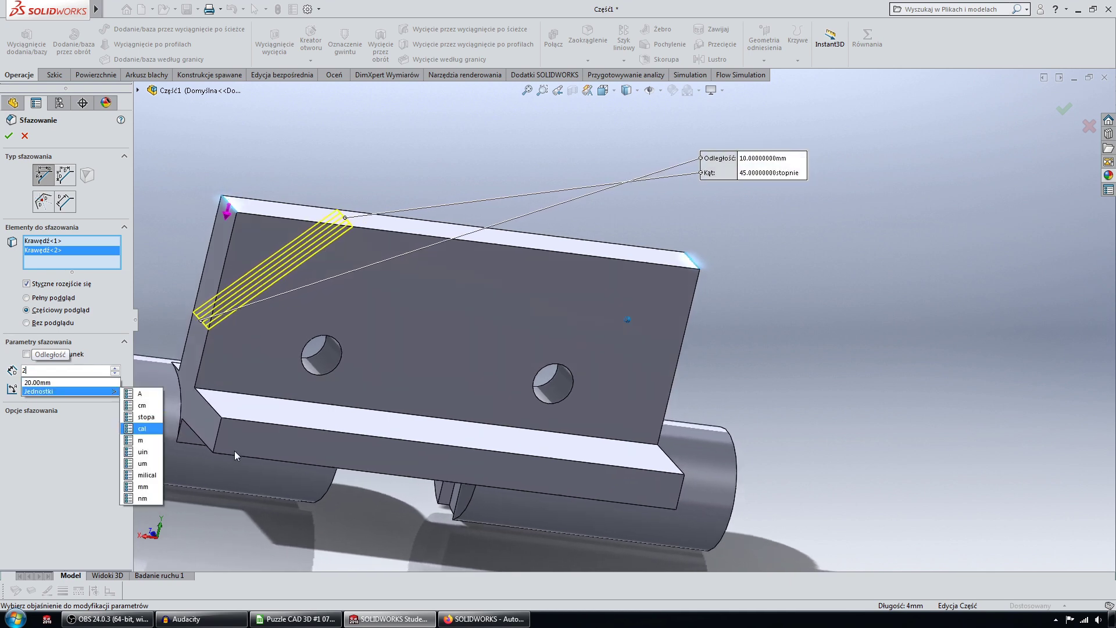
key("Return")
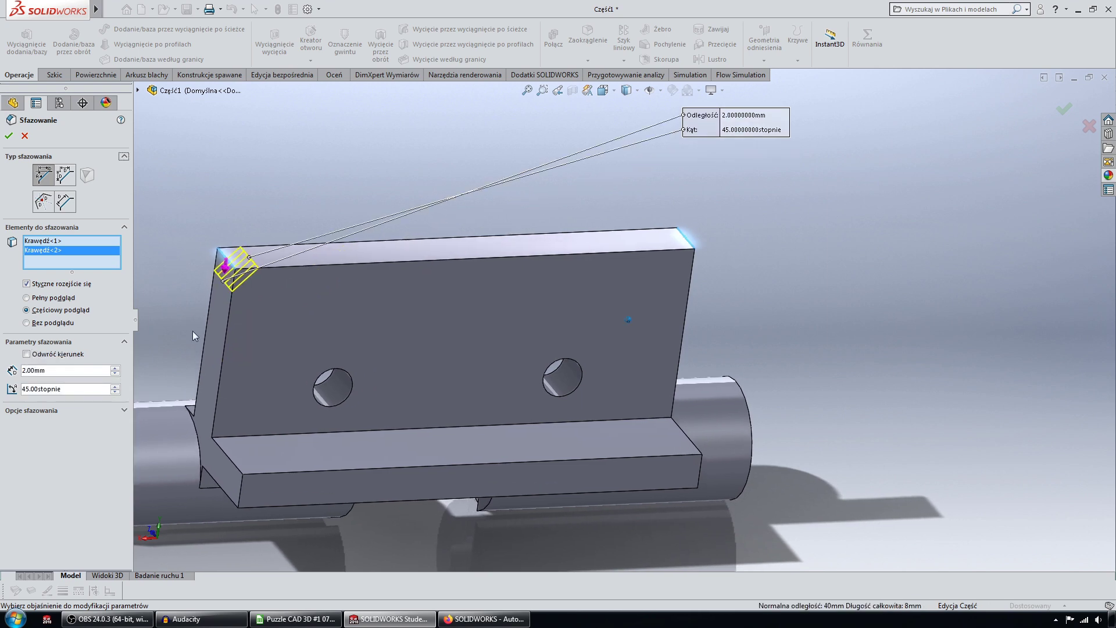
left_click(250, 484)
middle_click_drag(374, 478, 696, 475)
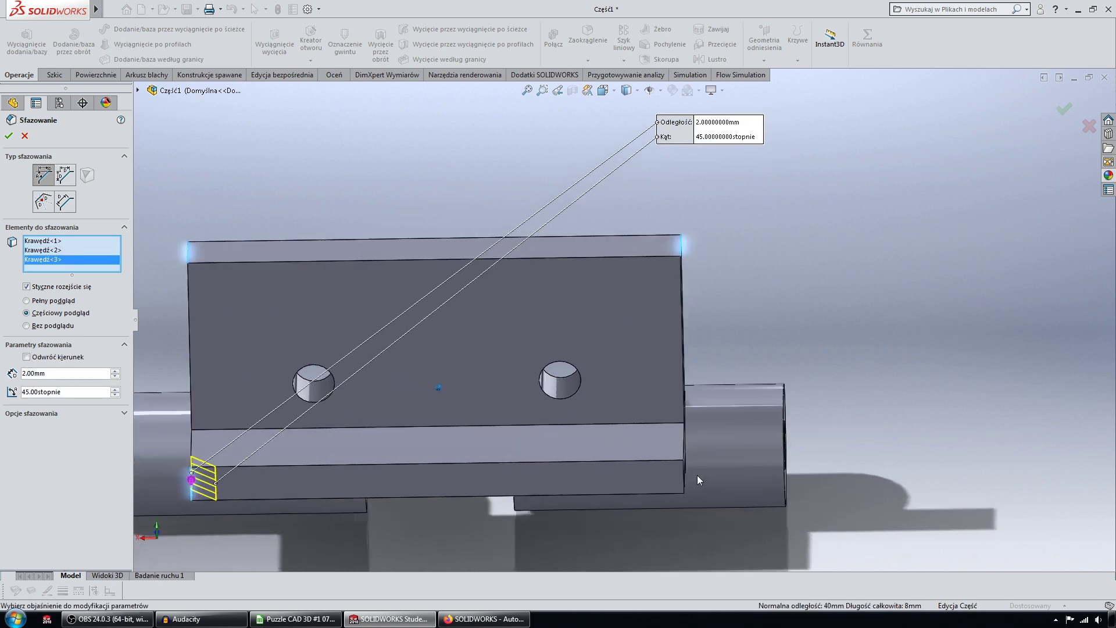
left_click(666, 477)
middle_click_drag(505, 435, 8, 168)
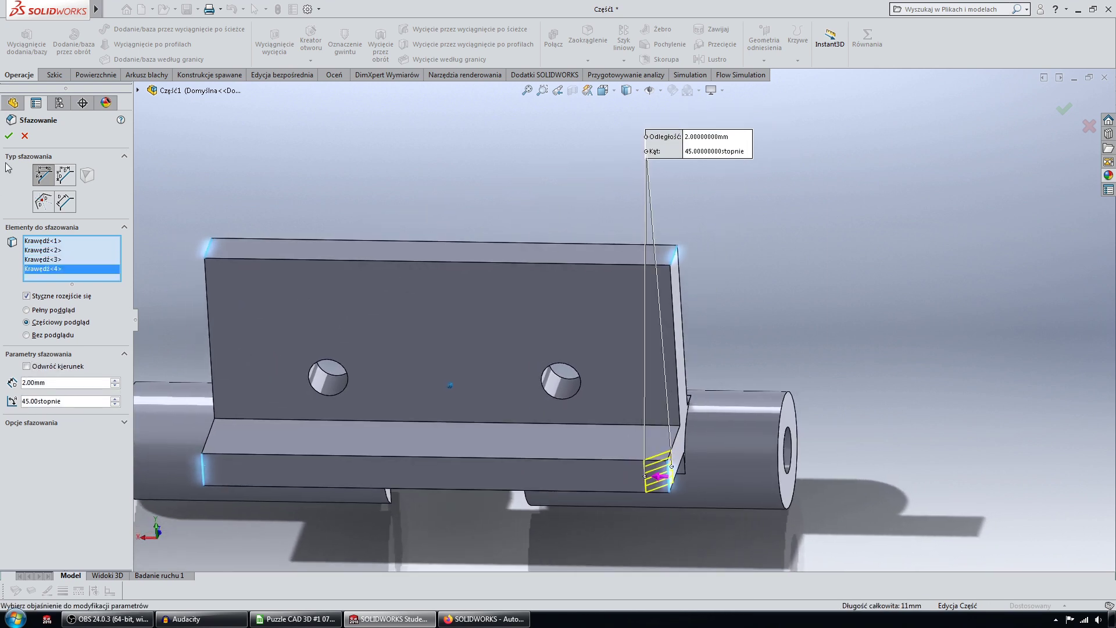
key("Right")
key("Right")
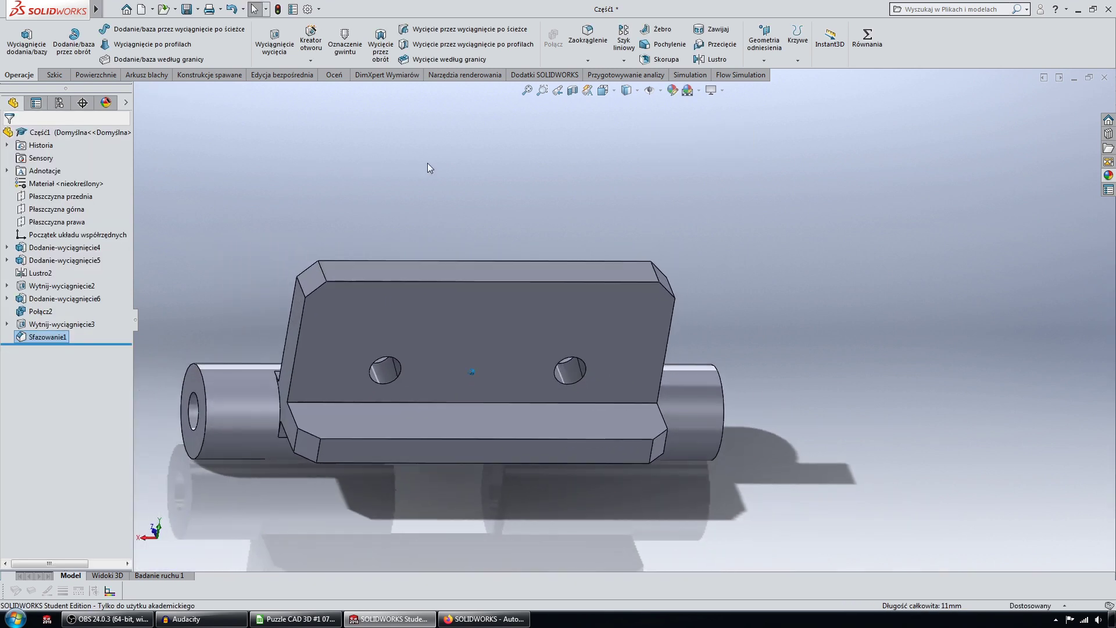
key("Right")
Start a new chamfer and select the four circular edges at the barrel ends.
middle_click_drag(427, 168, 524, 175)
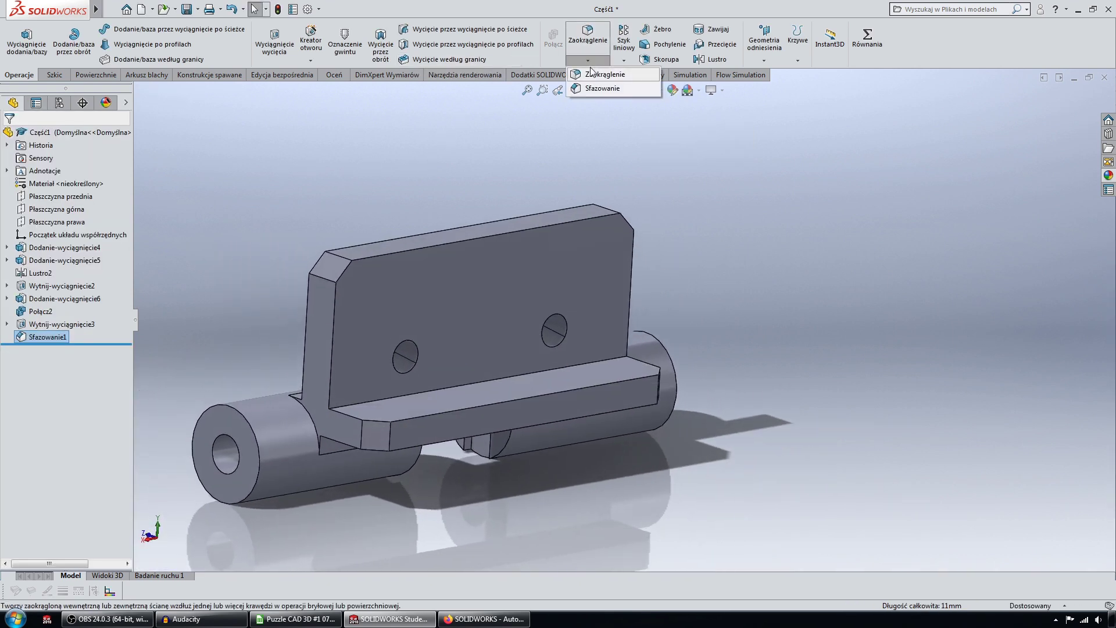
left_click(591, 90)
left_click(237, 408)
mouse_move(237, 408)
middle_mouse_down()
mouse_move(454, 381)
mouse_move(761, 406)
middle_mouse_up()
left_click(708, 469)
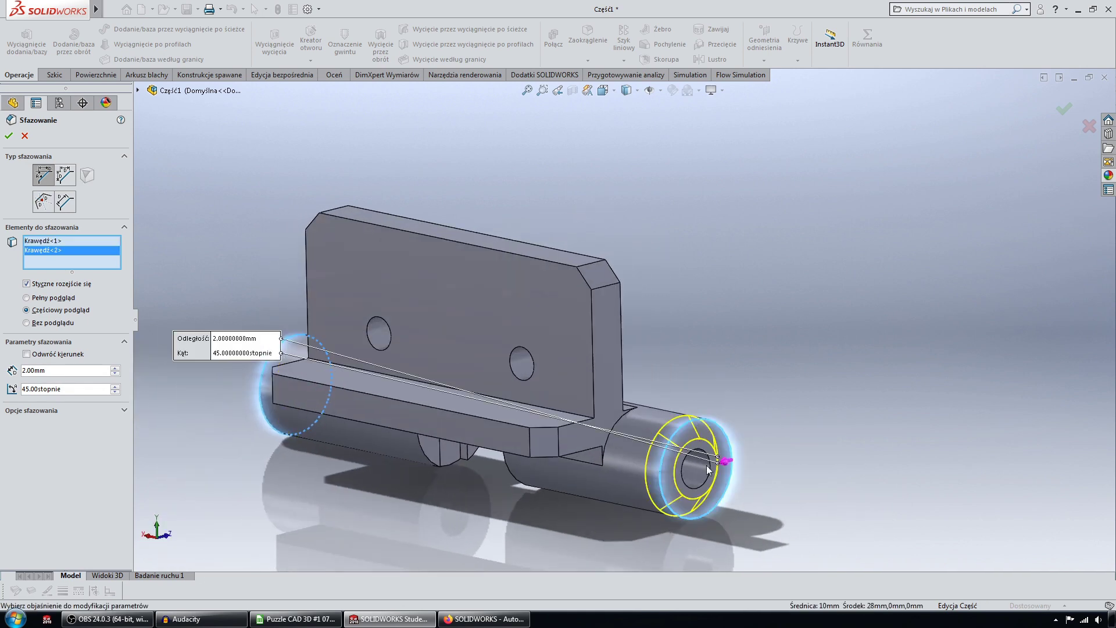
left_click(713, 470)
mouse_move(713, 470)
middle_mouse_down()
mouse_move(364, 442)
mouse_move(275, 439)
mouse_move(241, 452)
middle_mouse_up()
left_click(267, 430)
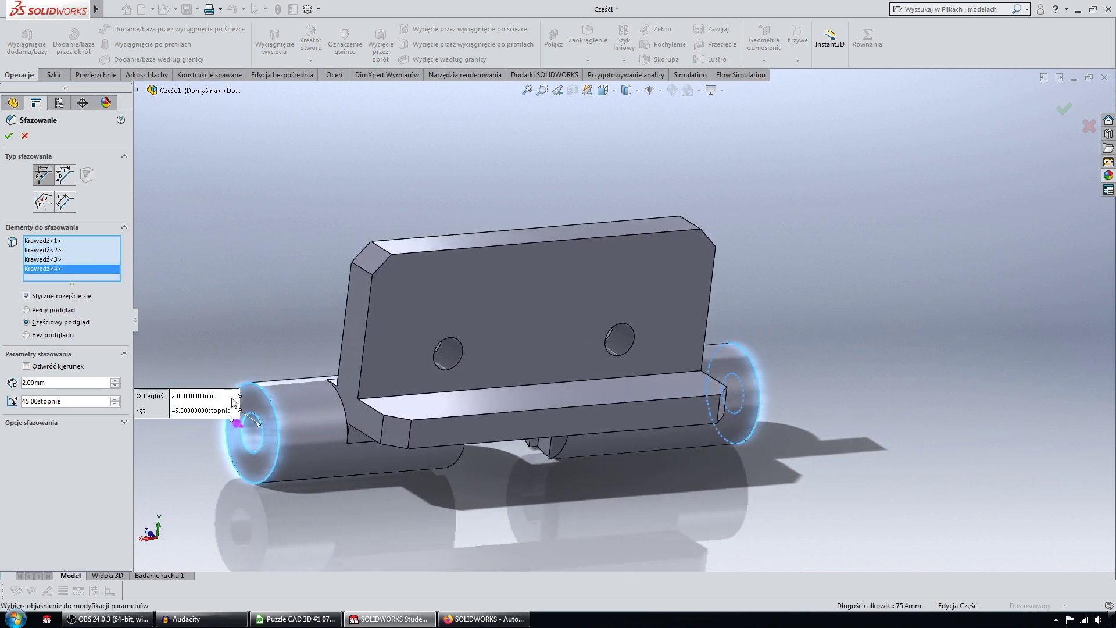
middle_click_drag(232, 402, 227, 395)
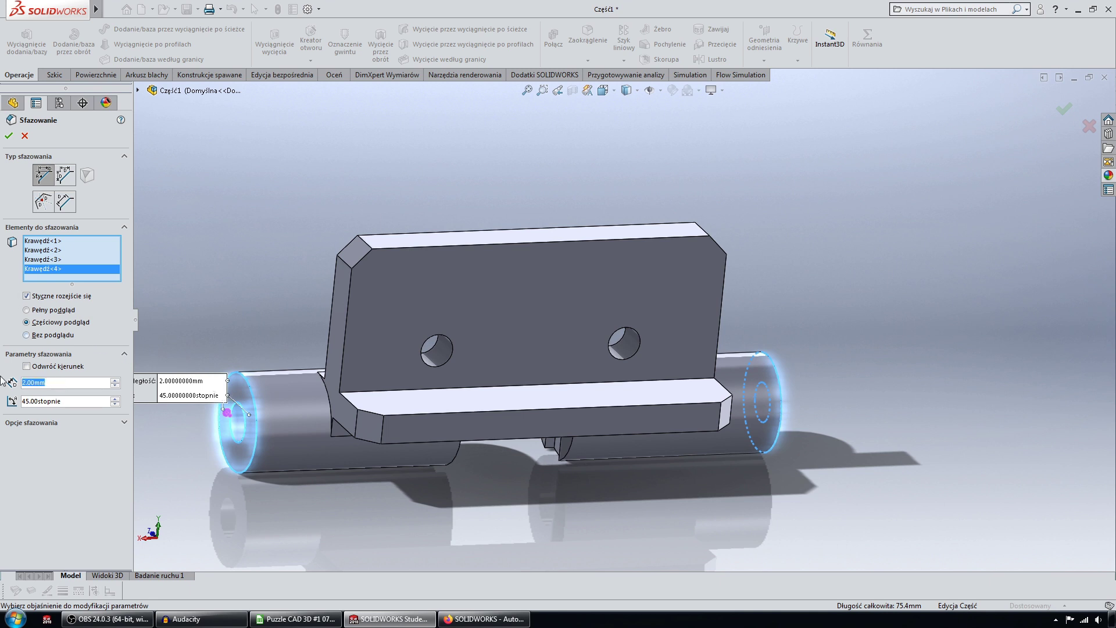
Set the chamfer distance to 0.5 mm and accept it.
type("0.5")
key("Return")
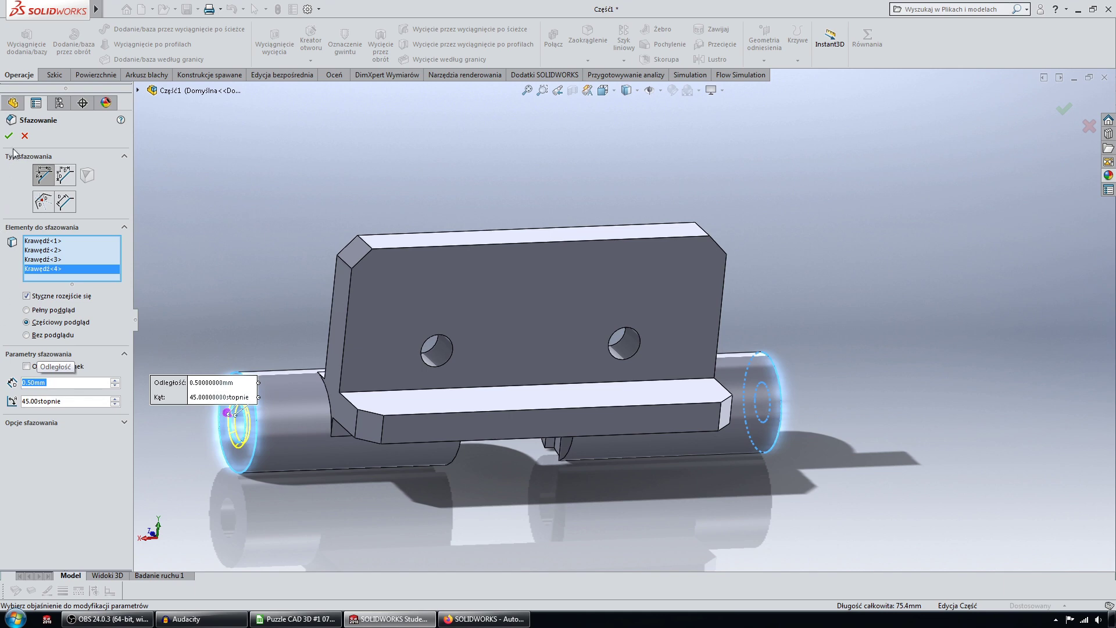
left_click(8, 135)
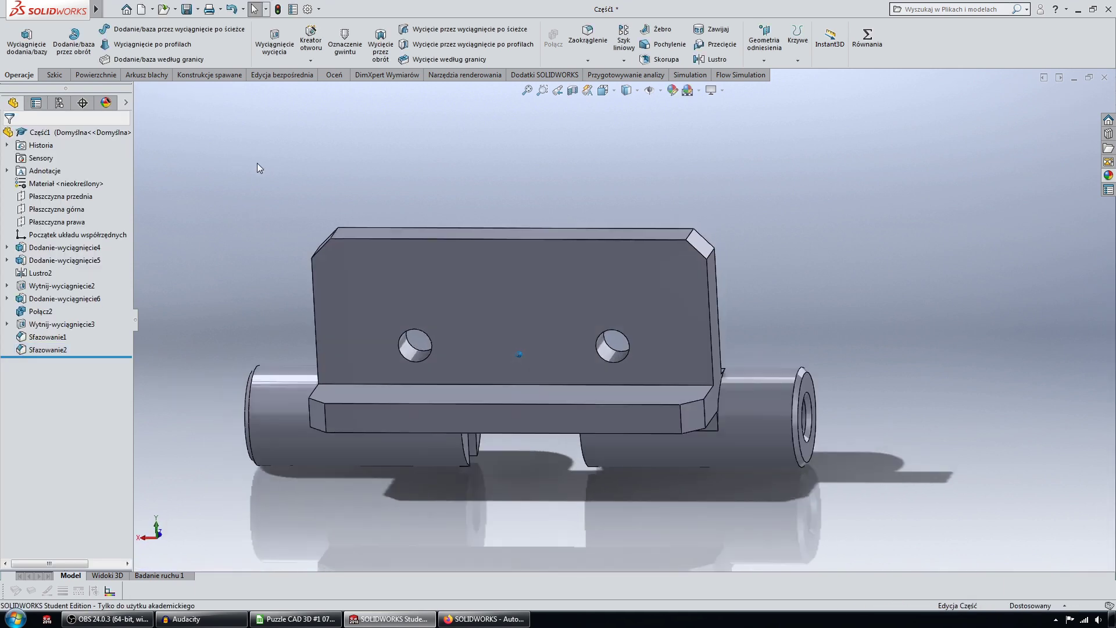
key("Left")
key("Left")
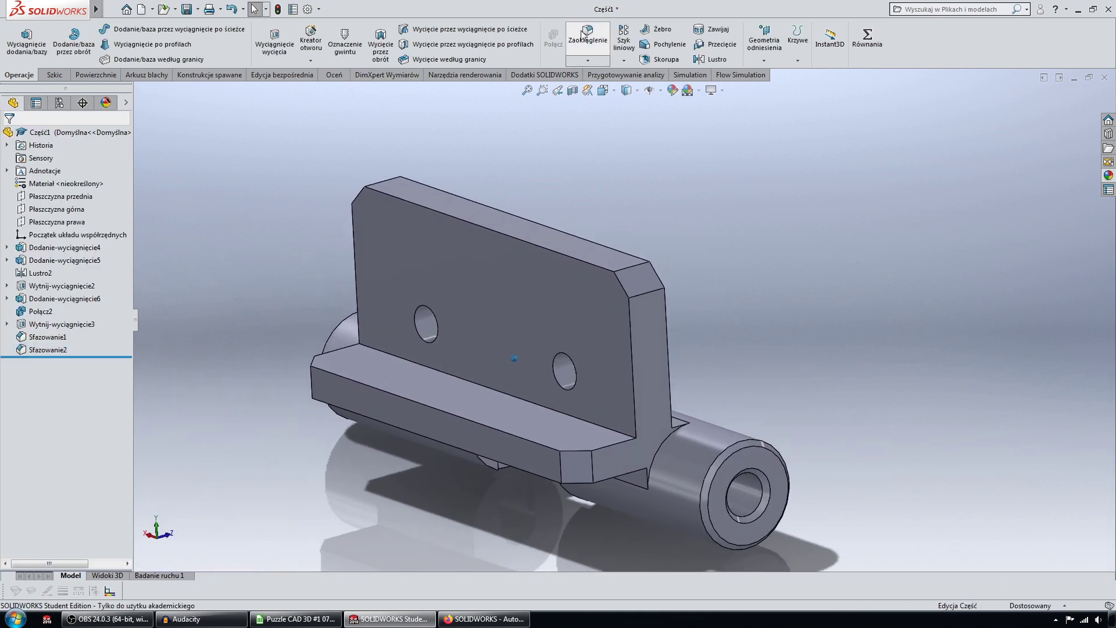
Start a fillet and pick the first four leaf-to-knuckle edges.
key("Left")
key("Left")
key("Left")
key("Left")
key("Left")
key("Left")
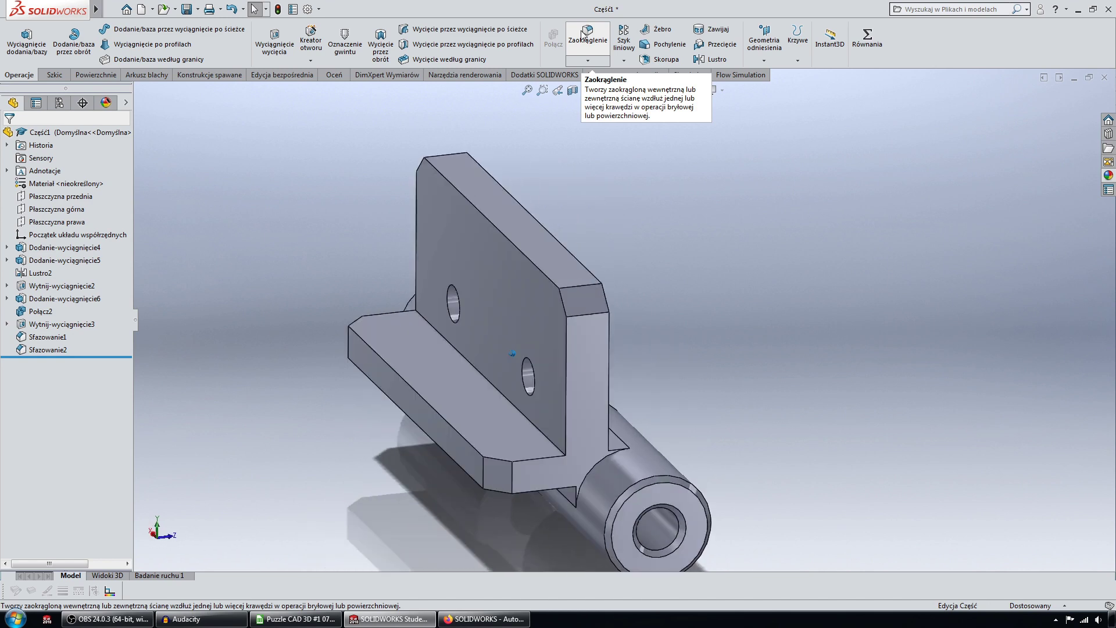
left_click(583, 33)
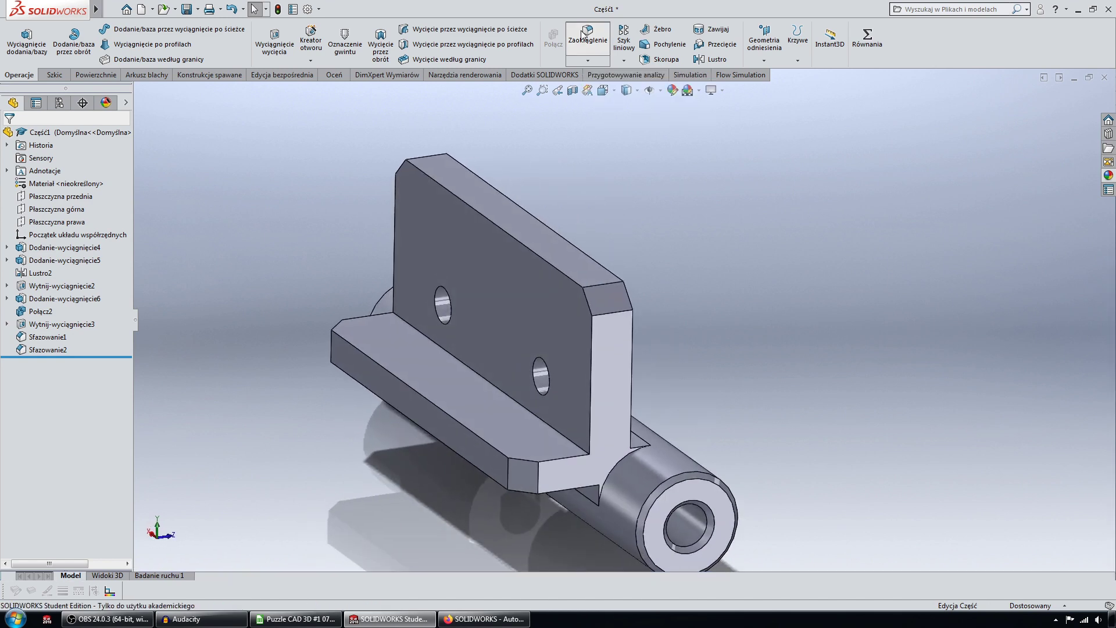
left_click(462, 364)
key("Left")
key("Left")
key("Left")
key("Left")
key("Left")
key("Left")
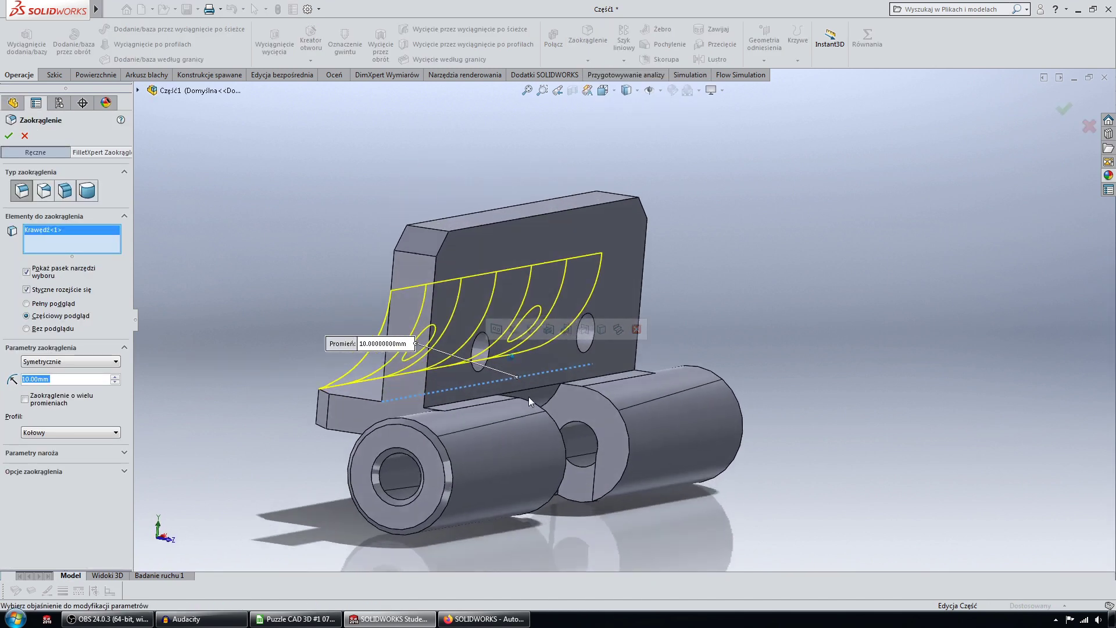
left_click(462, 434)
key("Left")
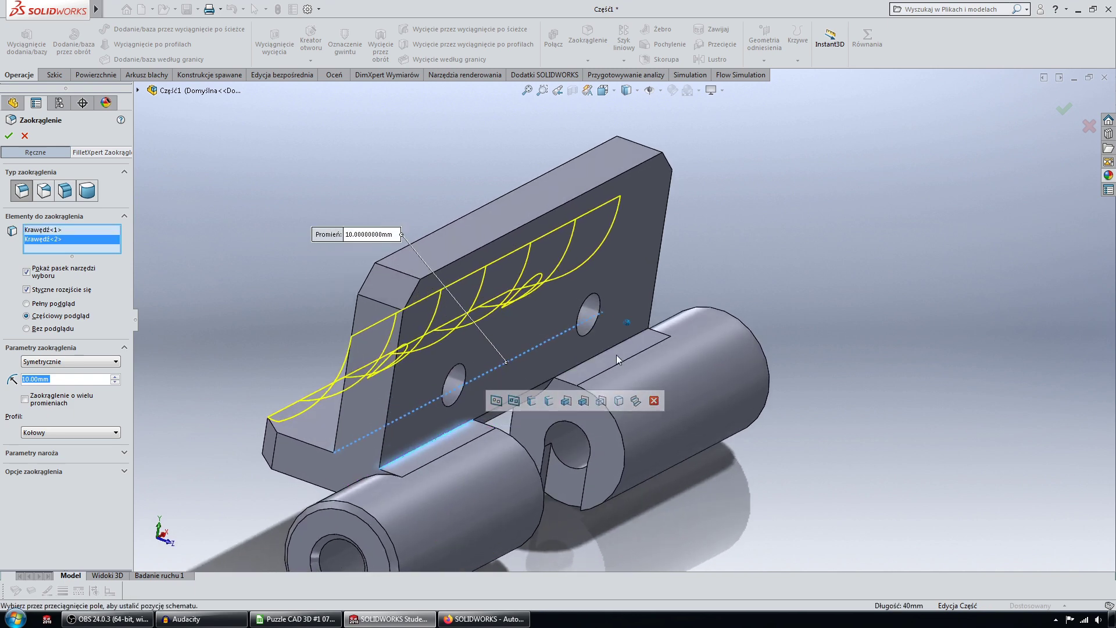
left_click(619, 348)
key("Left")
key("Left")
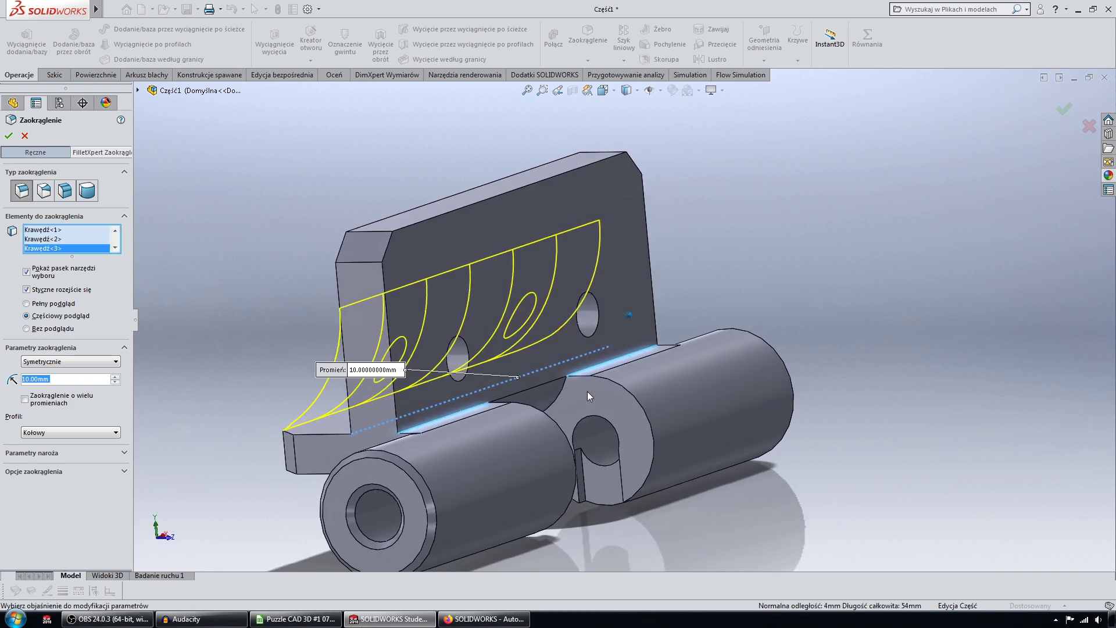
key("Left")
key("Left")
key("Left")
key("Left")
key("Left")
key("Left")
key("Left")
key("Left")
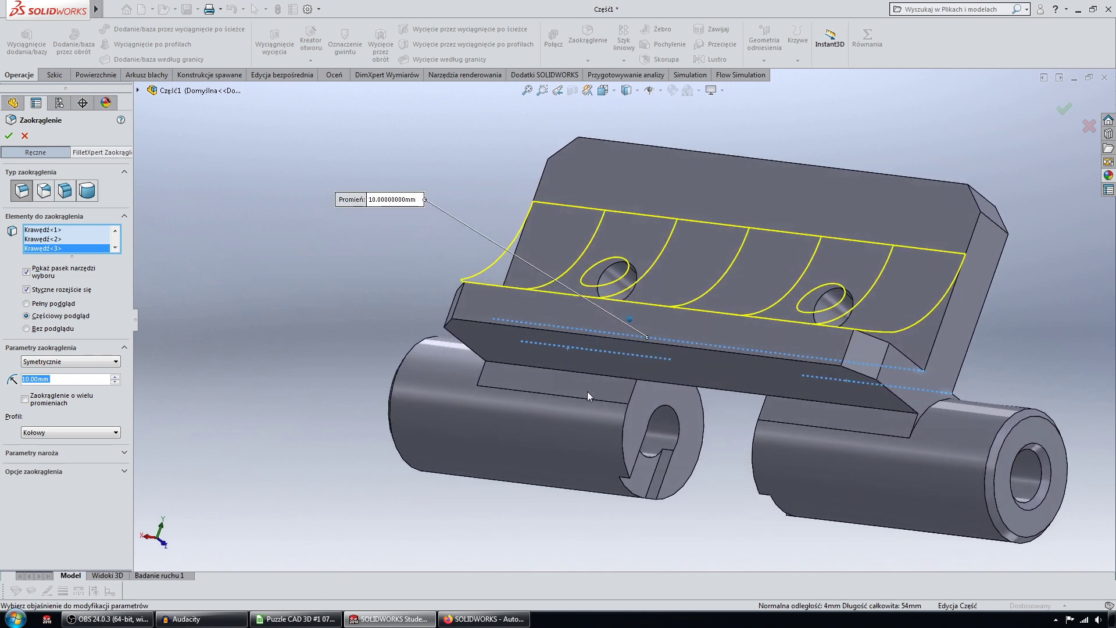
key("Left")
left_click(605, 367)
Add the fifth edge, set the radius to 2 mm and accept the fillet.
middle_click_drag(688, 381, 810, 383)
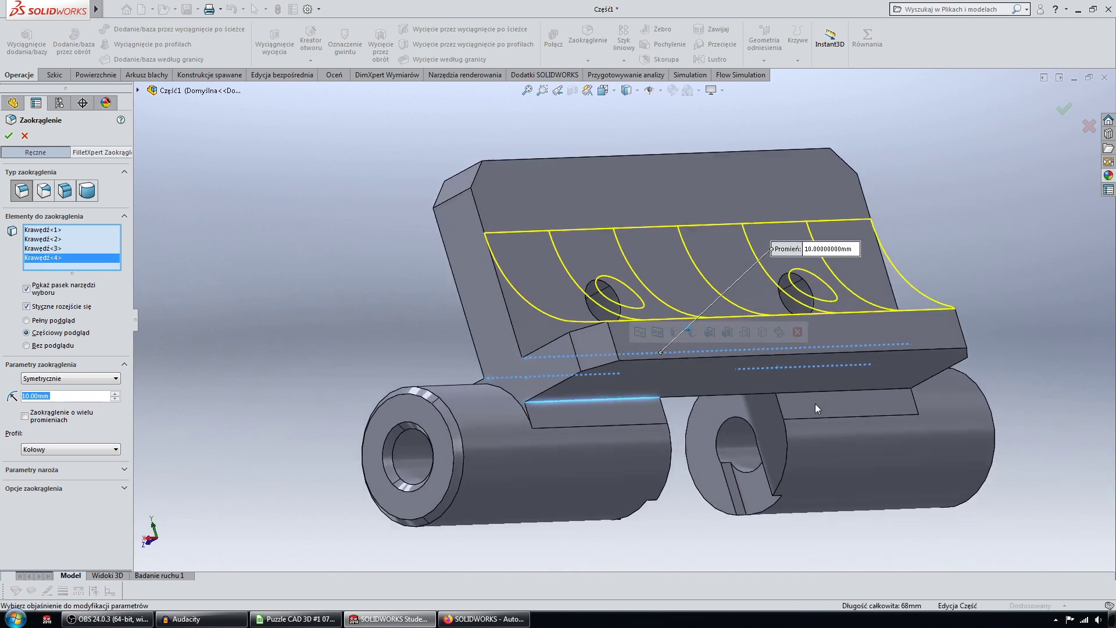
left_click(812, 375)
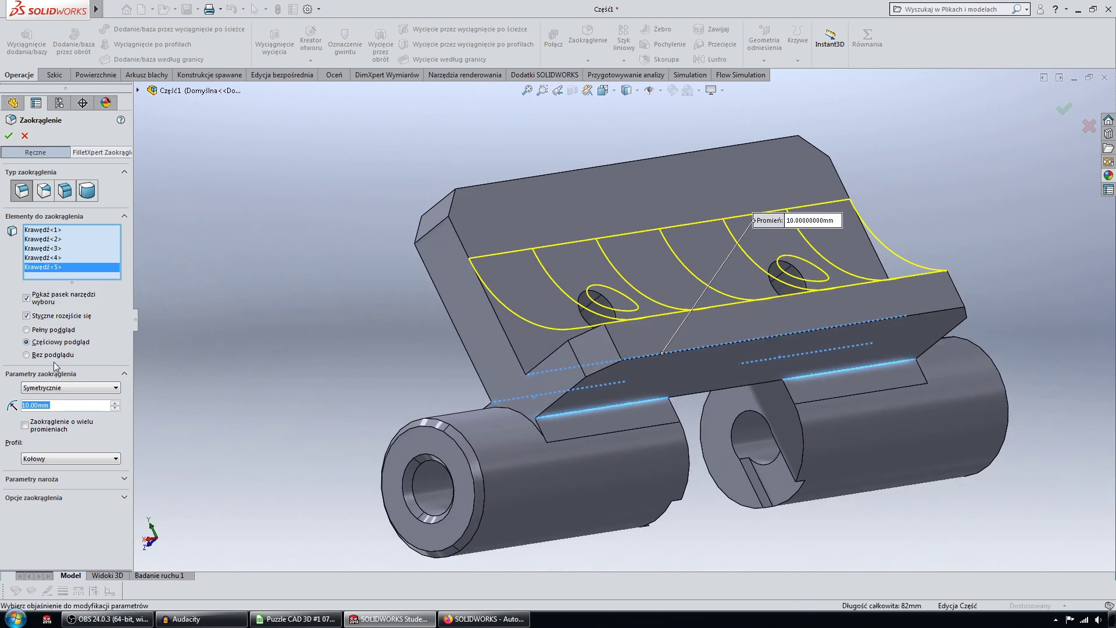
type("2")
key("Return")
key("Down")
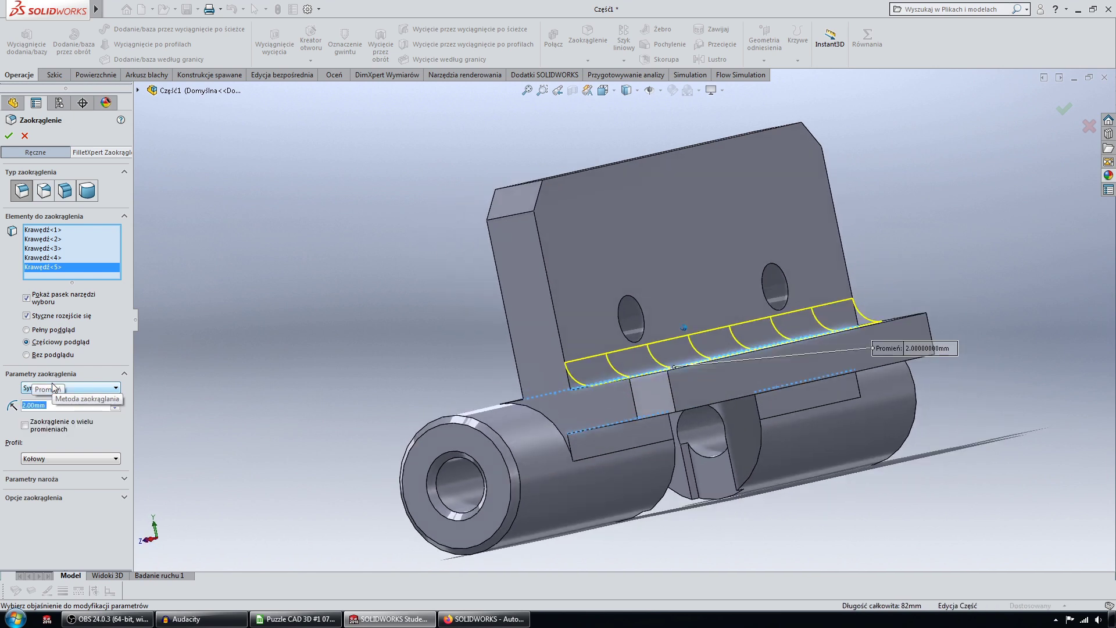
key("Down")
mouse_move(360, 392)
middle_mouse_down()
mouse_move(744, 412)
mouse_move(818, 386)
mouse_move(679, 428)
mouse_move(681, 411)
middle_mouse_up()
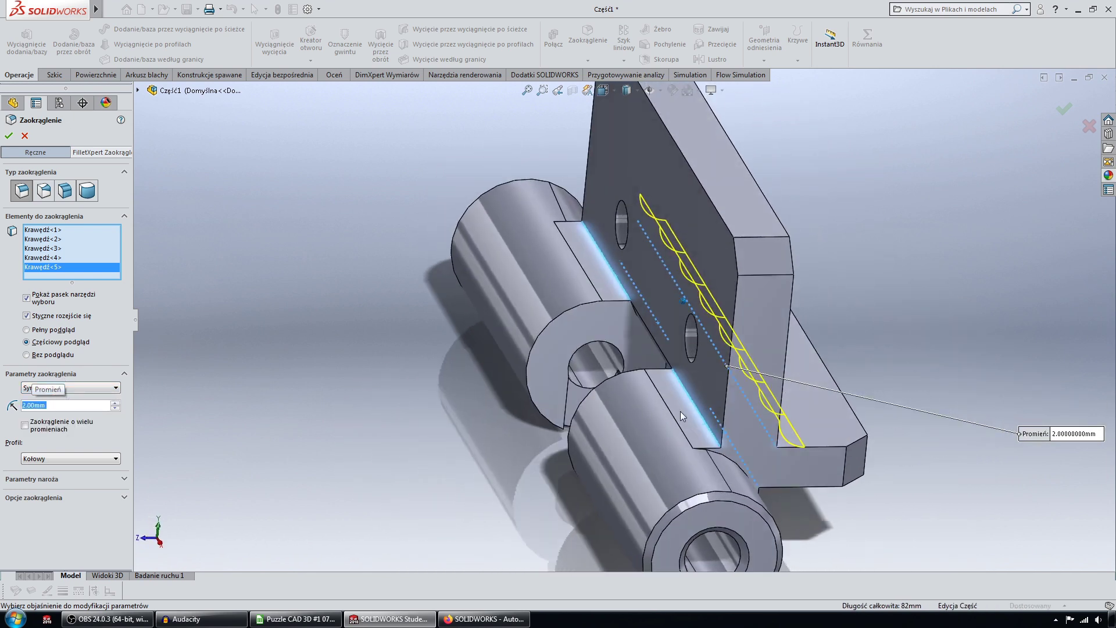
left_click(9, 137)
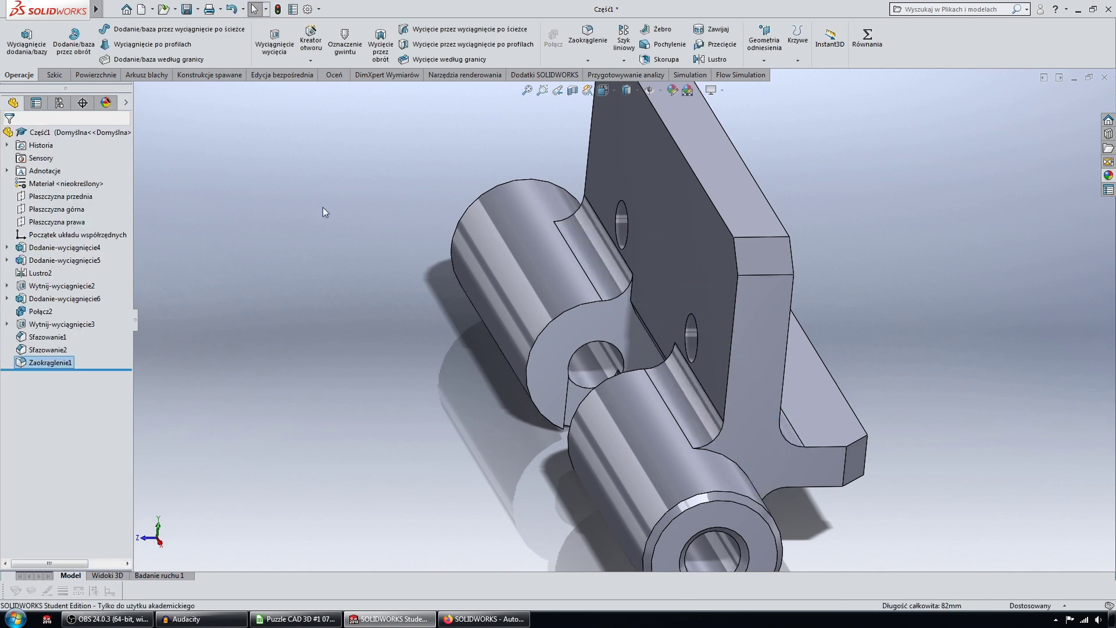
Rotate and zoom-fit the filleted hinge to inspect both barrel ends.
key("Left")
key("Left")
scroll(323, 207, "down", 3)
key("Left")
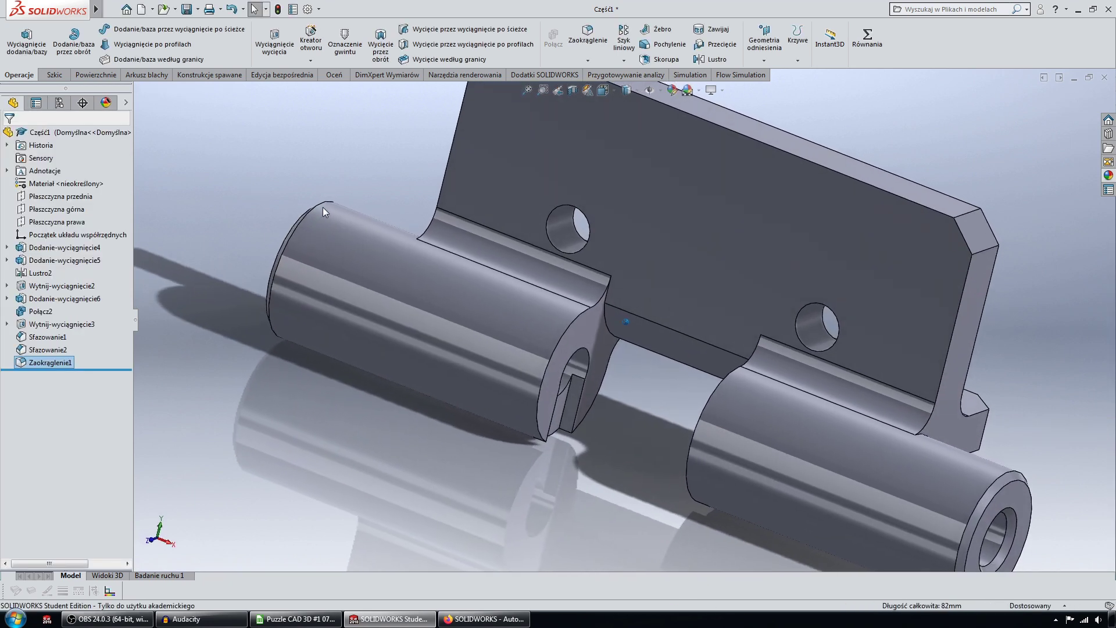
key("Left")
key("Left")
key("Left")
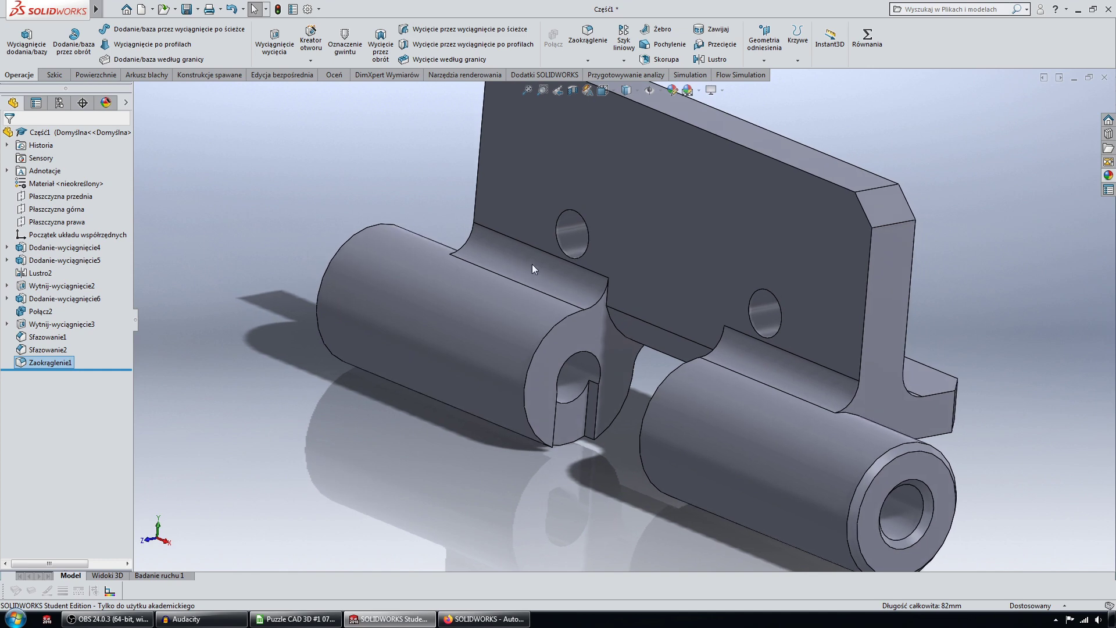
key("Left")
key("Left")
key("Left")
key("Left")
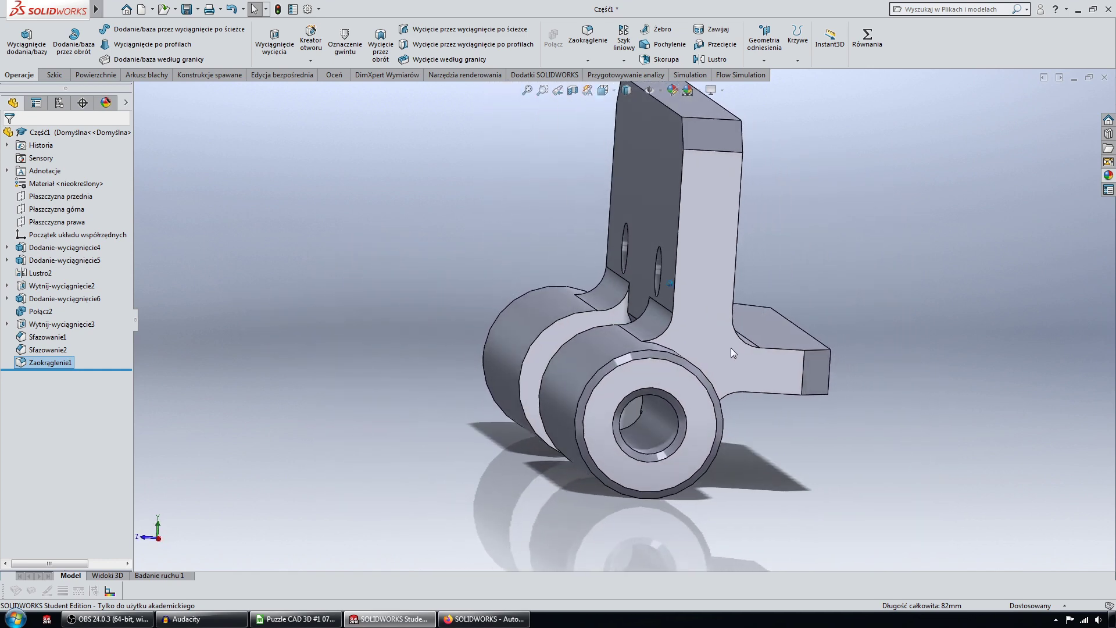
key("Left")
key("Left")
key("Left")
scroll(836, 411, "down", 3)
key("f")
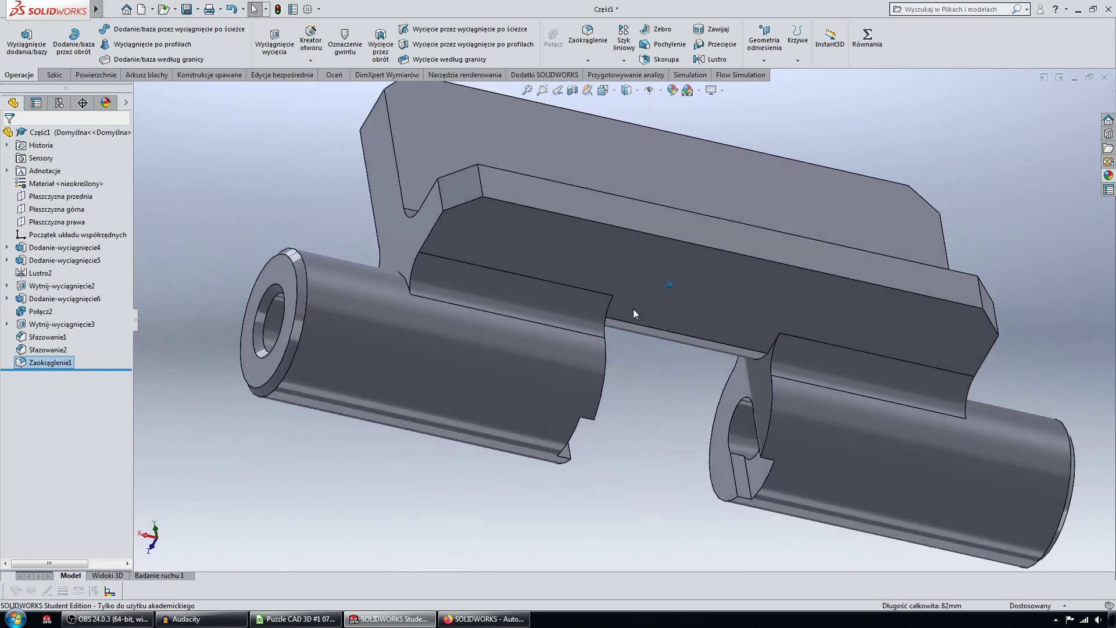
key("Left")
key("Left")
key("Left")
key("Up")
key("Up")
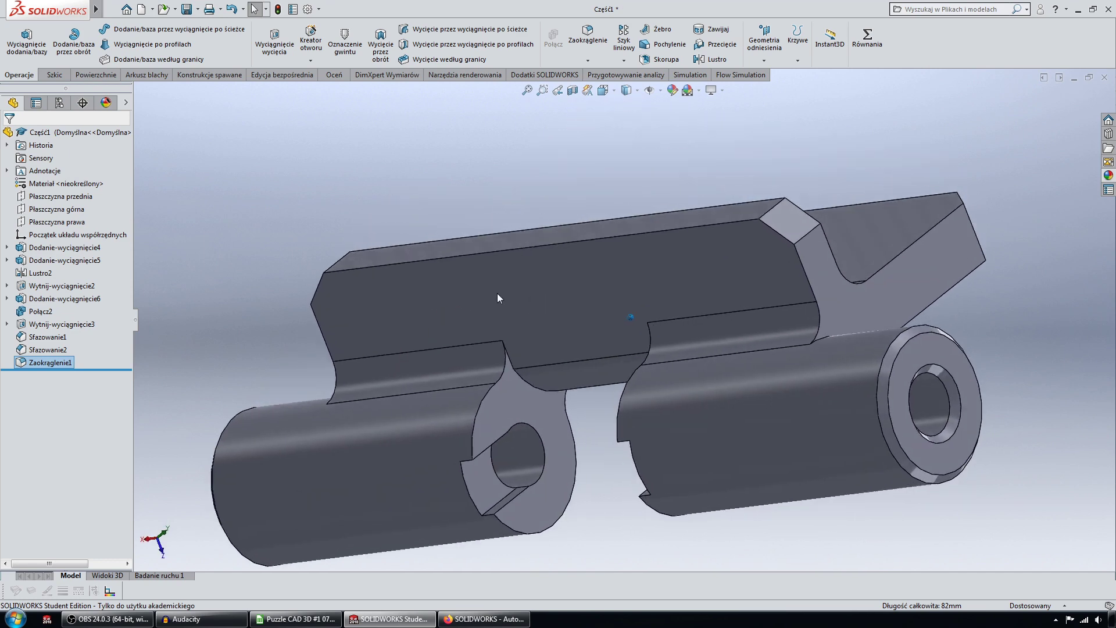
Try a fillet on two edges, dismiss the rebuild error and confirm.
left_click(581, 51)
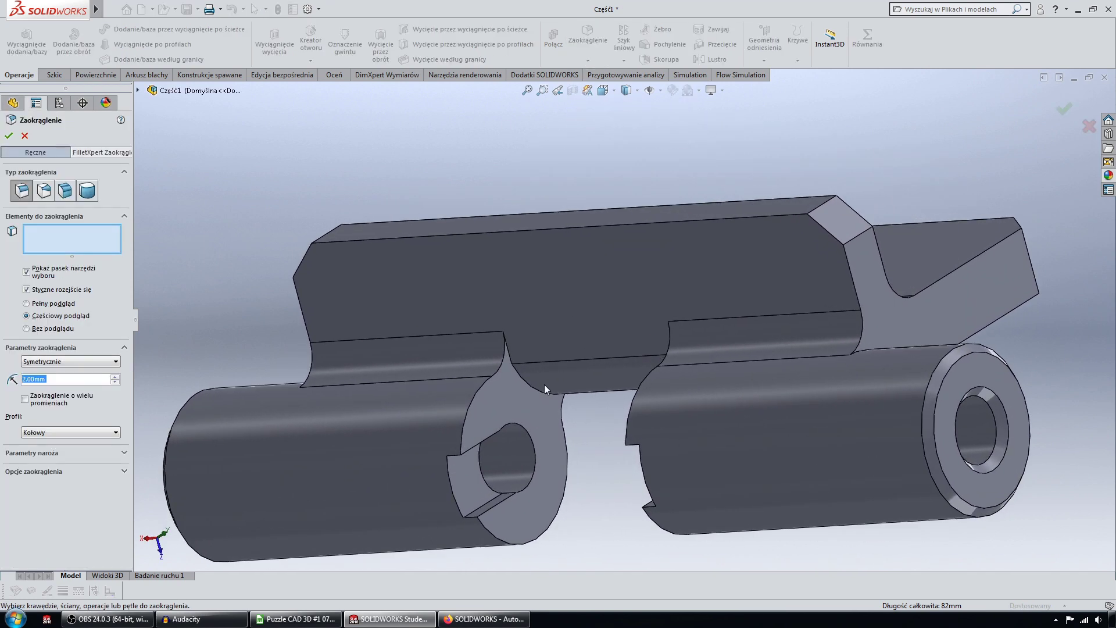
left_click(525, 382)
mouse_move(525, 382)
middle_mouse_down()
mouse_move(577, 393)
mouse_move(685, 362)
mouse_move(764, 312)
middle_mouse_up()
left_click(748, 296)
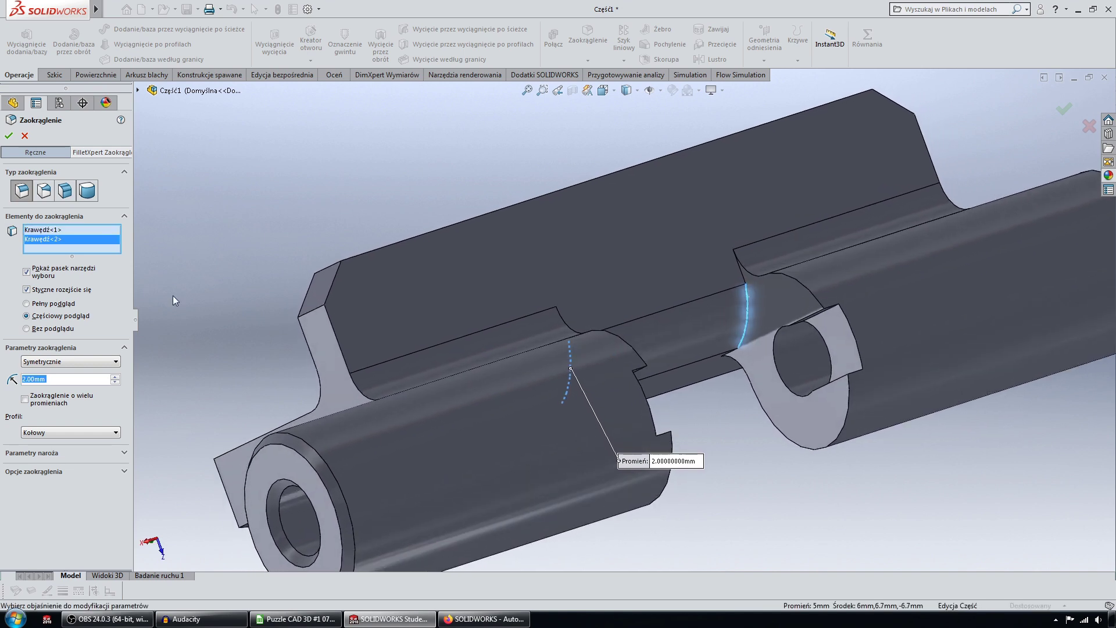
middle_click_drag(581, 349, 668, 395)
left_click(10, 135)
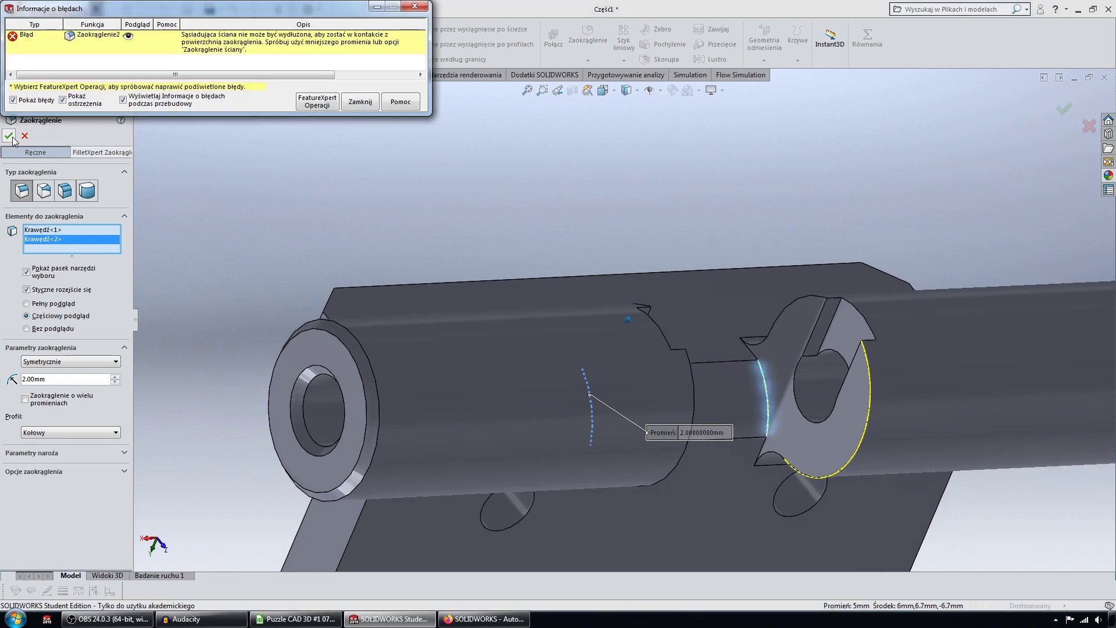
left_click(357, 100)
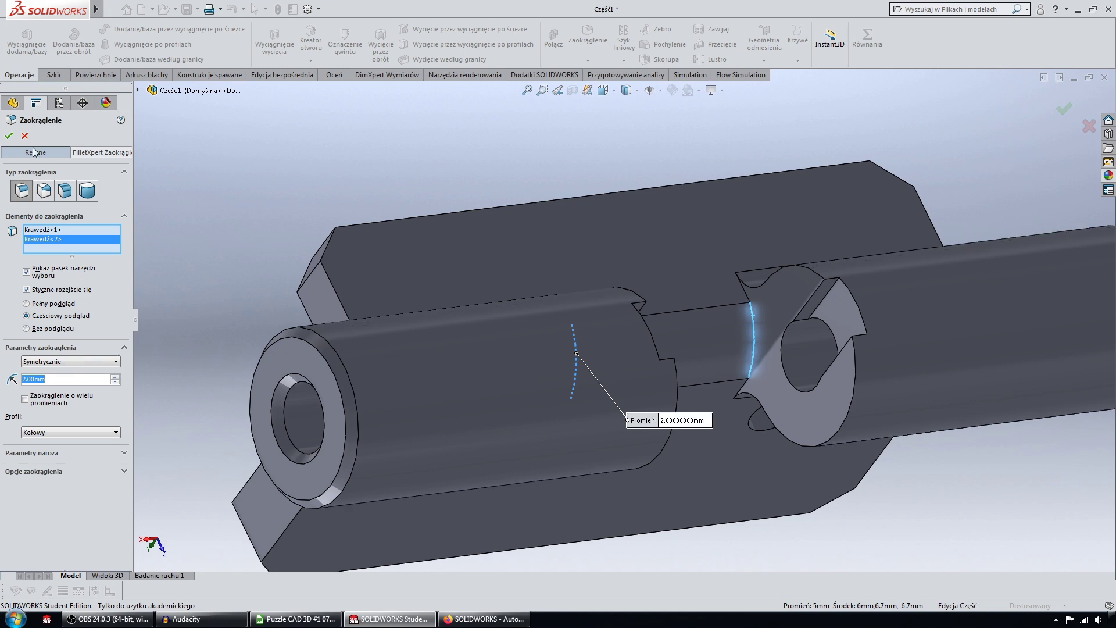
key("Return")
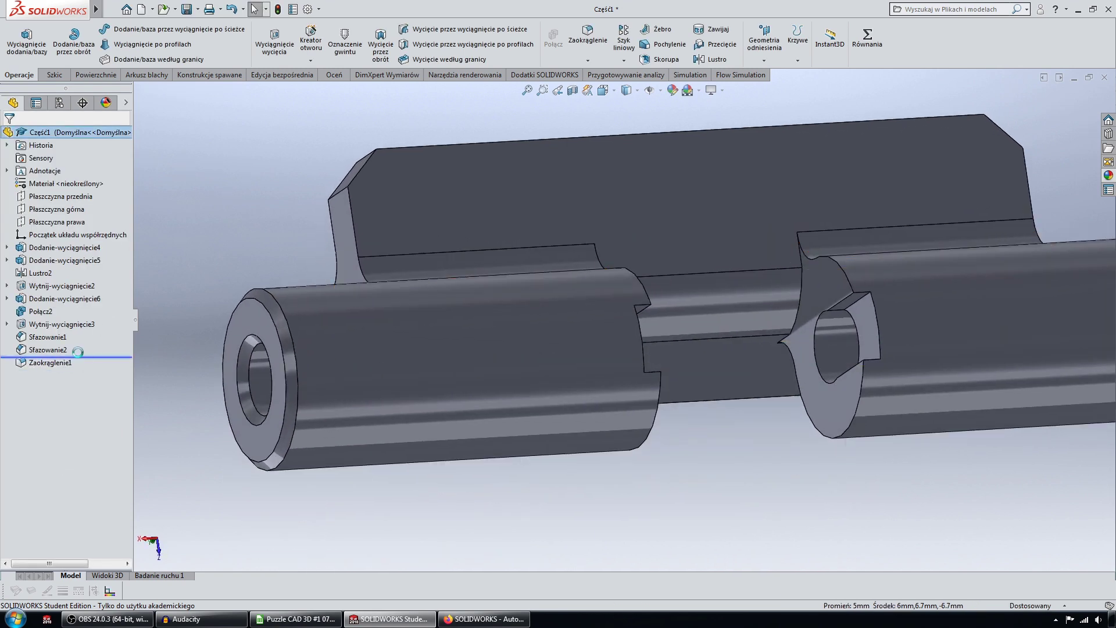
Reselect the two barrel-to-notch edges, removing stray faces, and apply the 2 mm fillet.
mouse_move(145, 340)
middle_mouse_down()
mouse_move(409, 235)
mouse_move(506, 139)
middle_mouse_up()
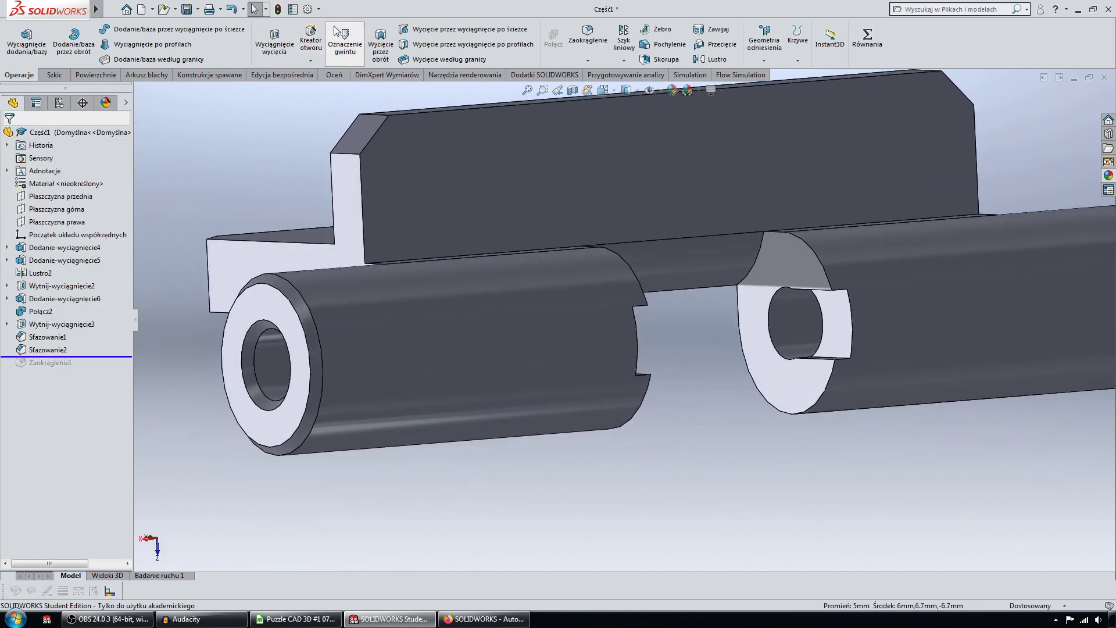
left_click(757, 257)
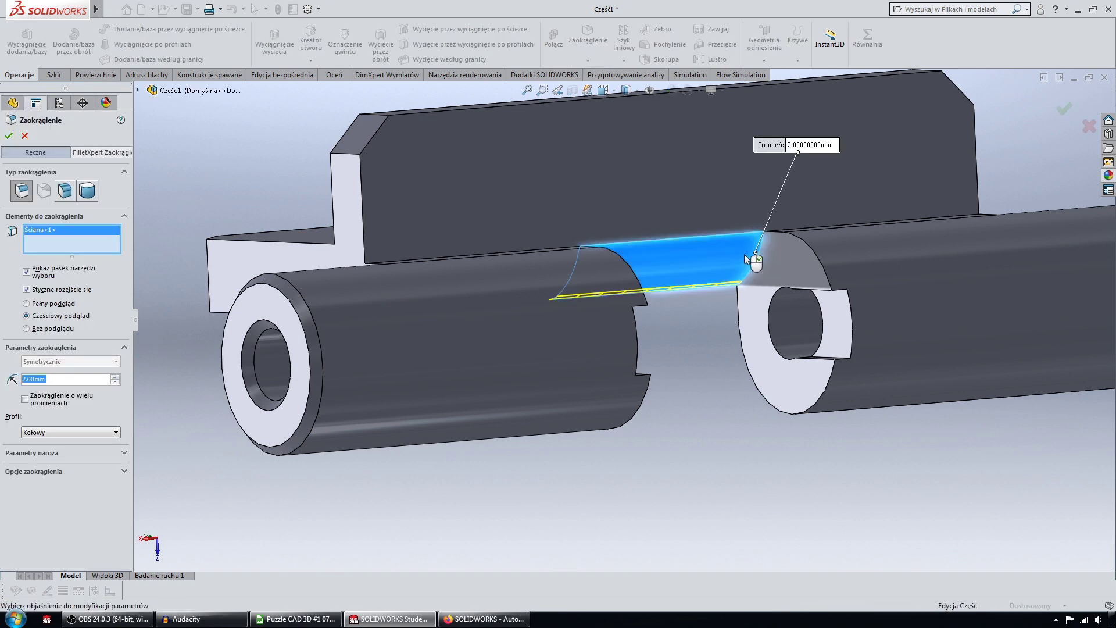
left_click(60, 249)
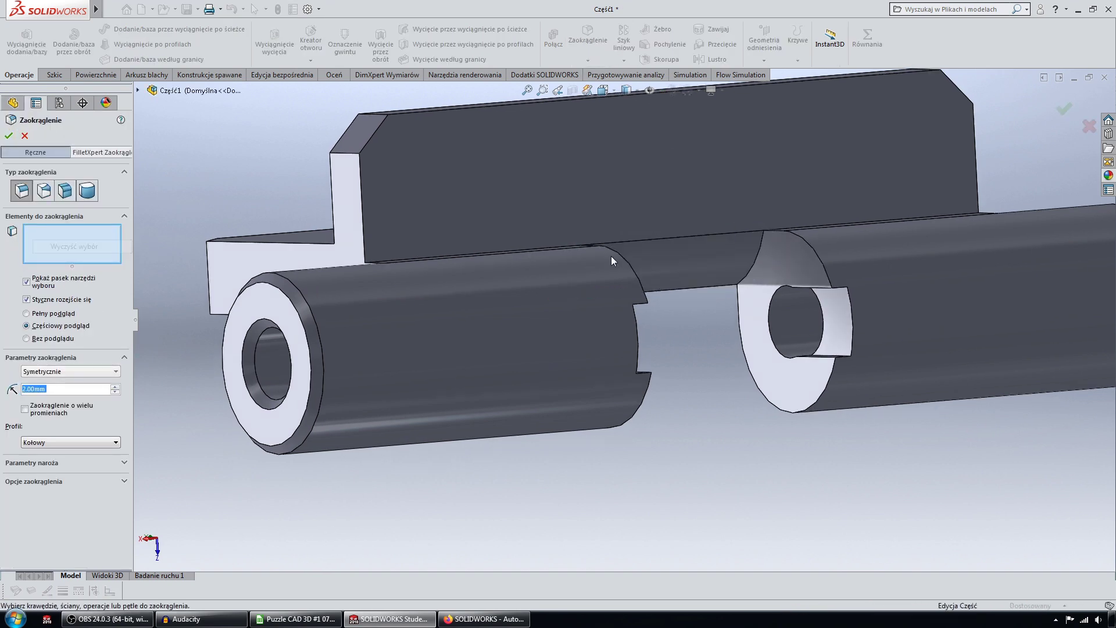
left_click(759, 253)
mouse_move(759, 252)
middle_mouse_down()
mouse_move(685, 284)
mouse_move(548, 235)
mouse_move(491, 189)
middle_mouse_up()
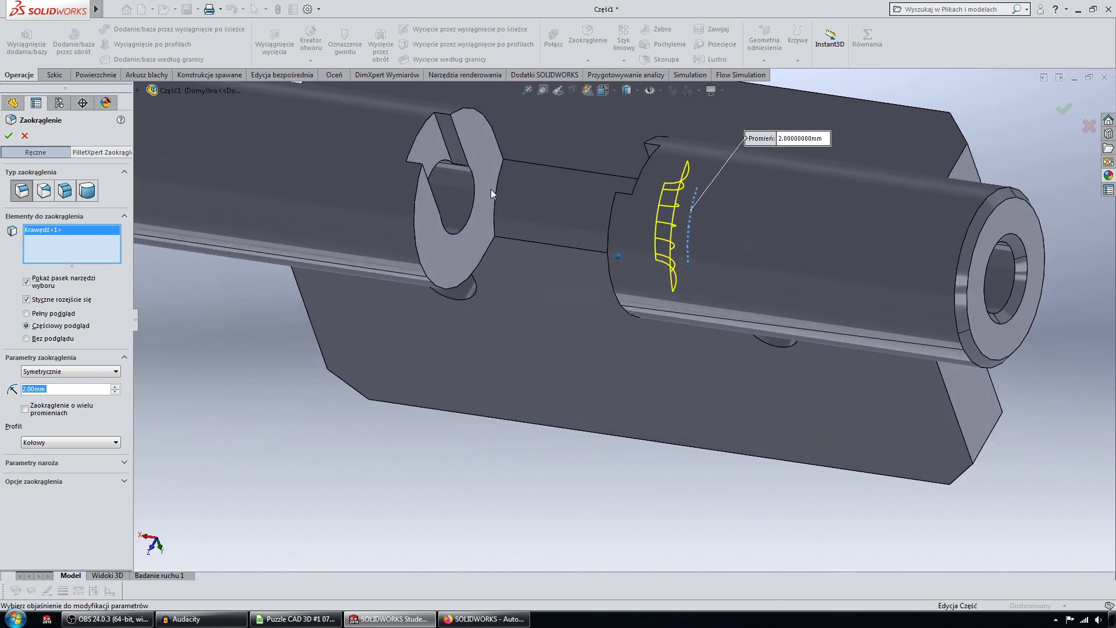
left_click(500, 183)
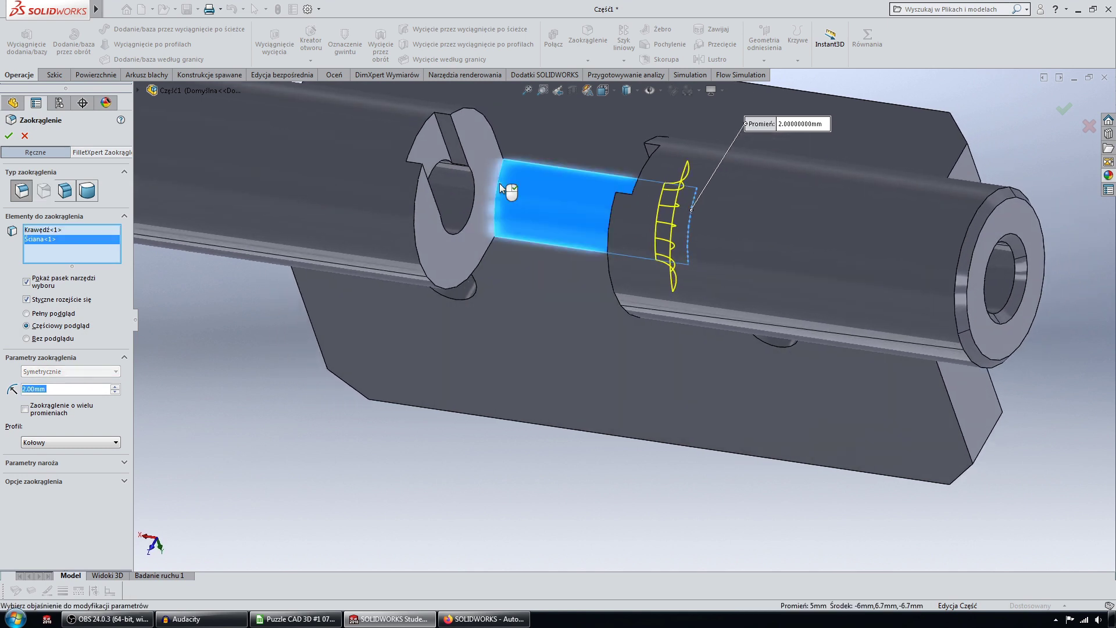
right_click(44, 242)
left_click(56, 249)
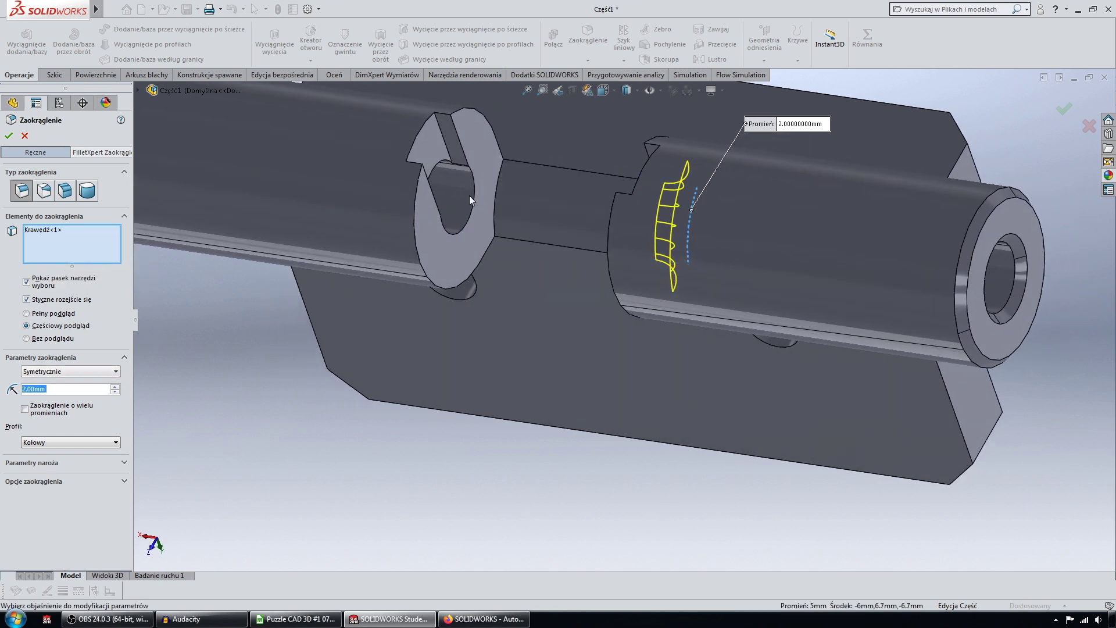
left_click(497, 177)
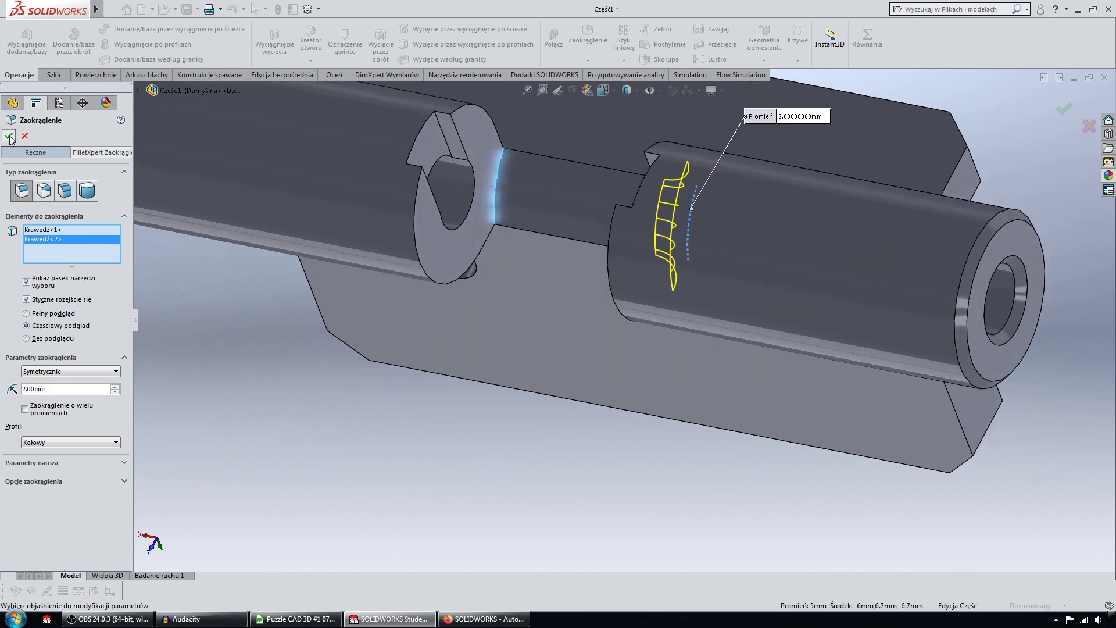
left_click(10, 137)
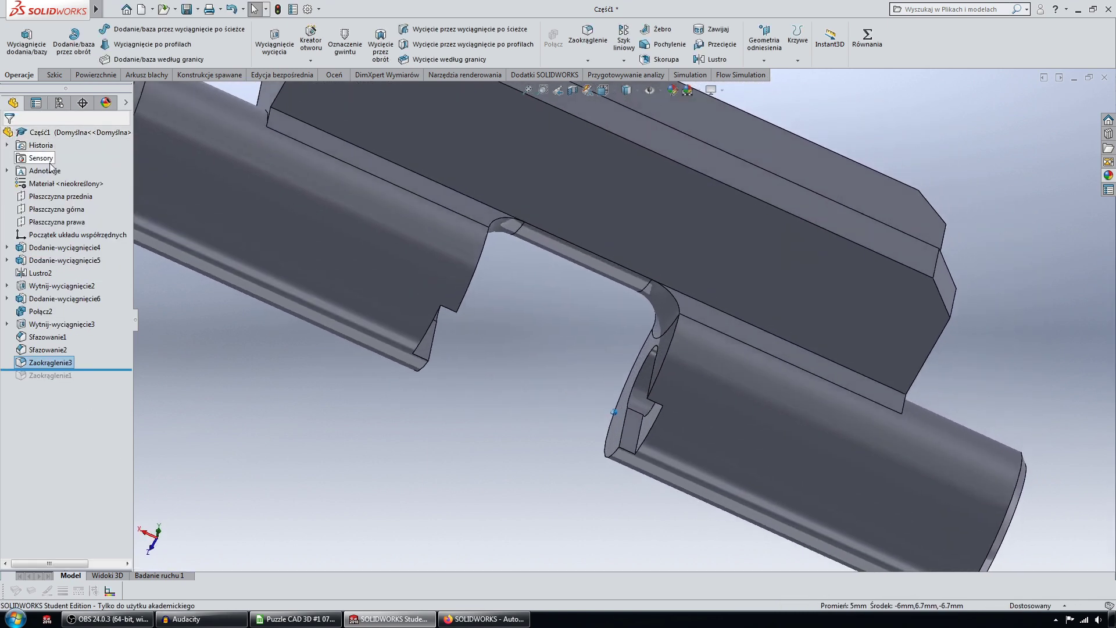
Roll back to and edit the failing Zaokrąglenie1, then accept a 2 mm plate-seam fillet.
key("Left")
key("Left")
key("Left")
key("Left")
key("Left")
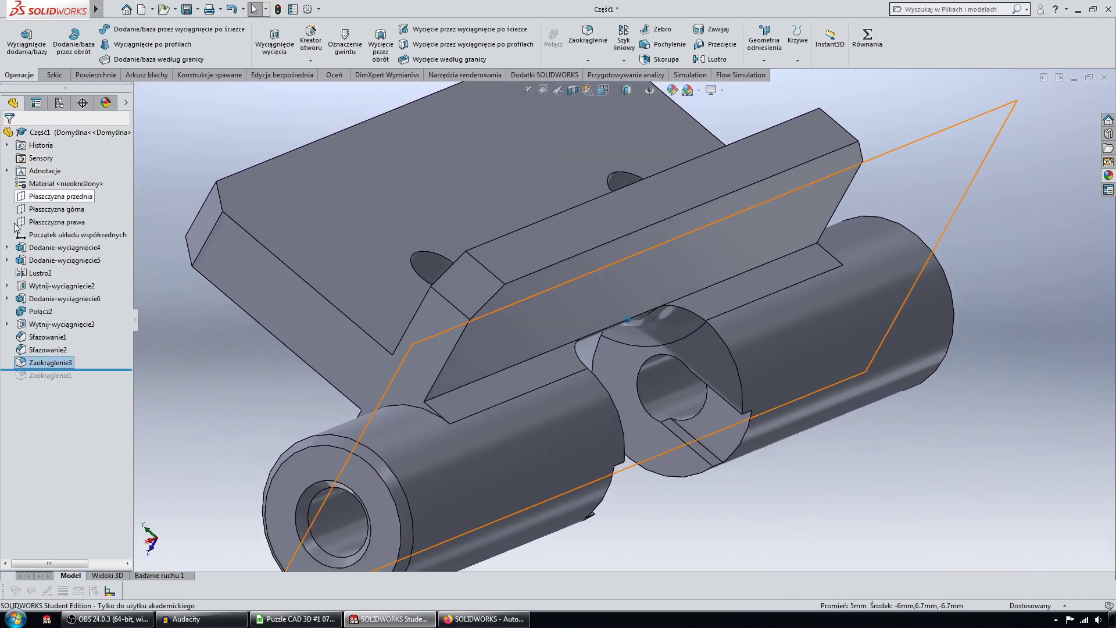
left_click_drag(108, 381, 105, 381)
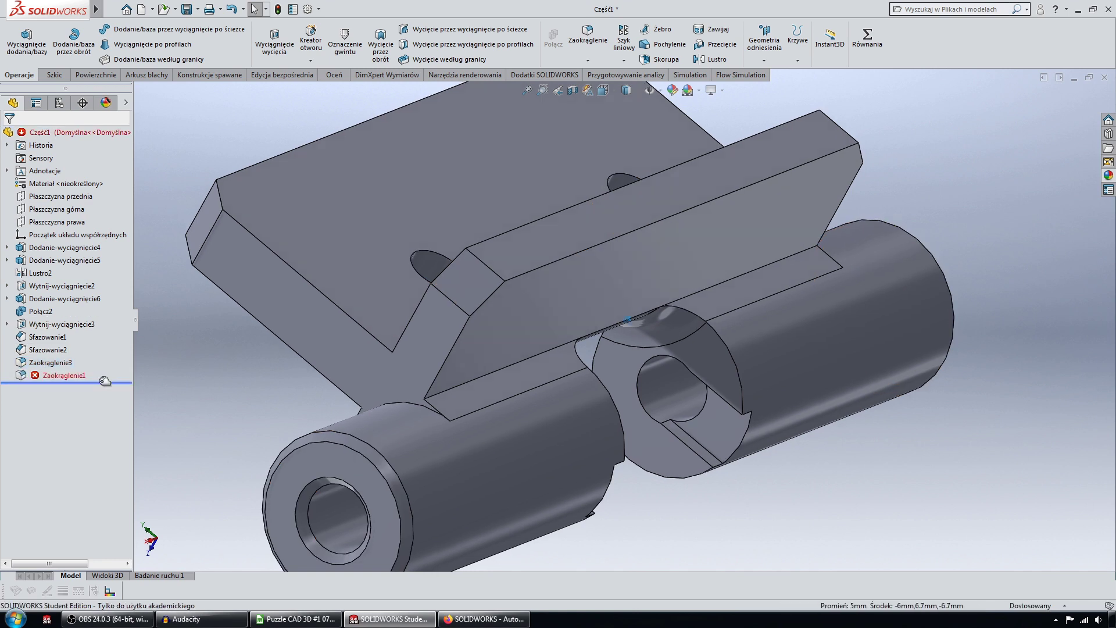
left_click(64, 379)
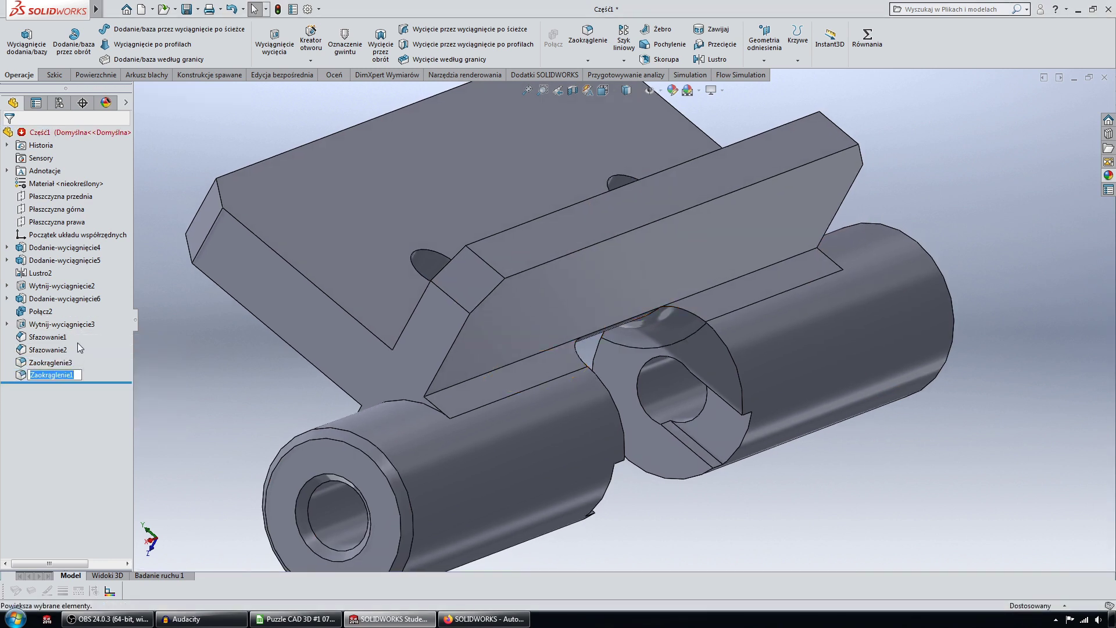
left_click(51, 352)
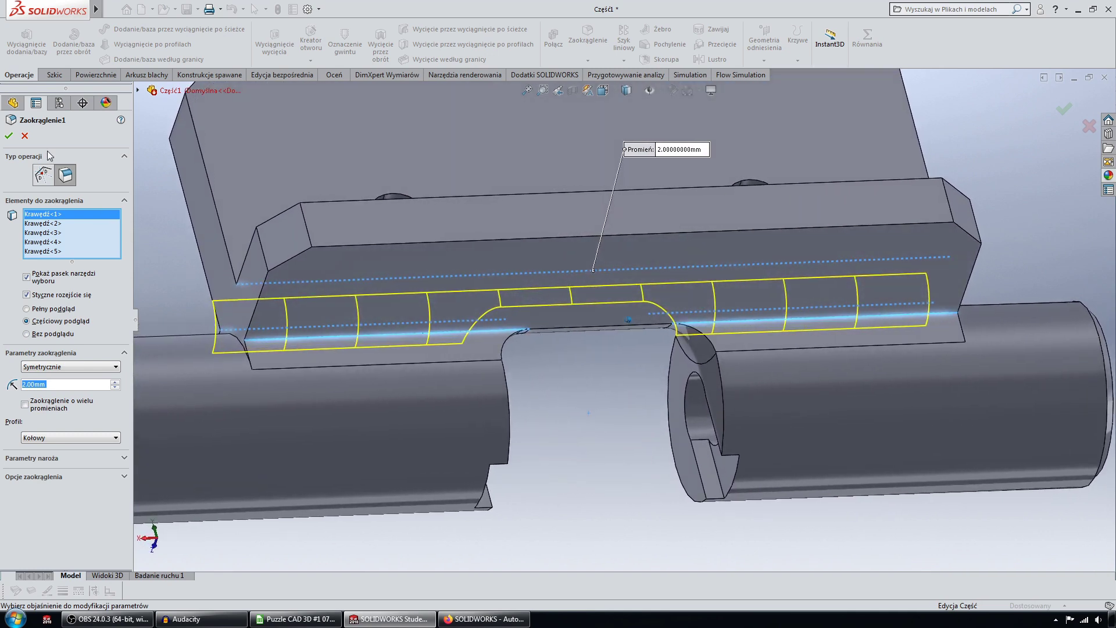
left_click(9, 136)
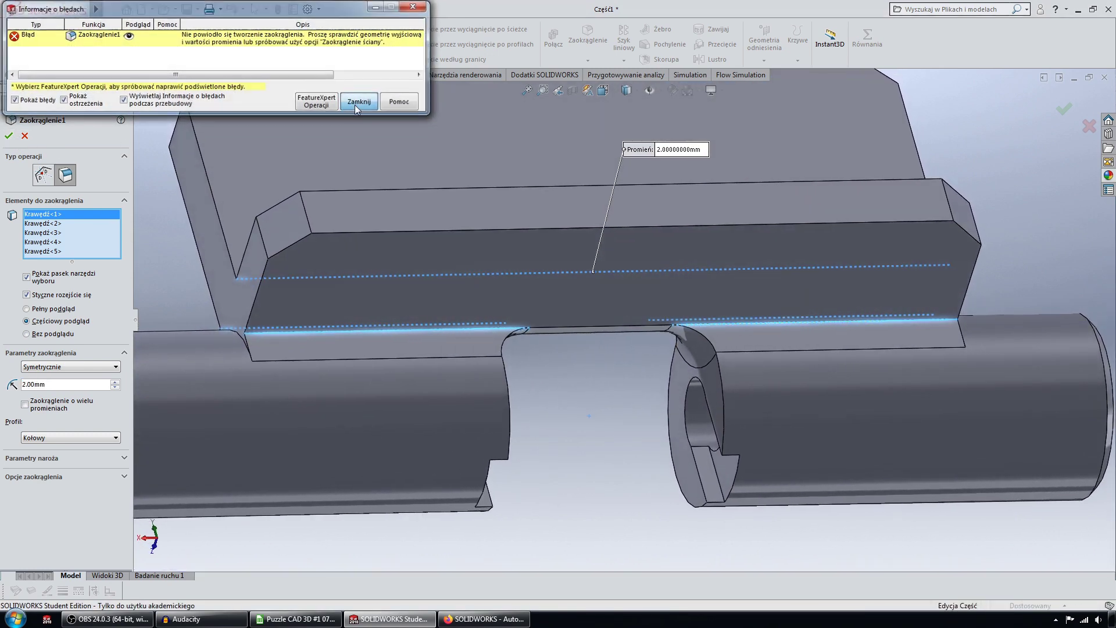
left_click(361, 102)
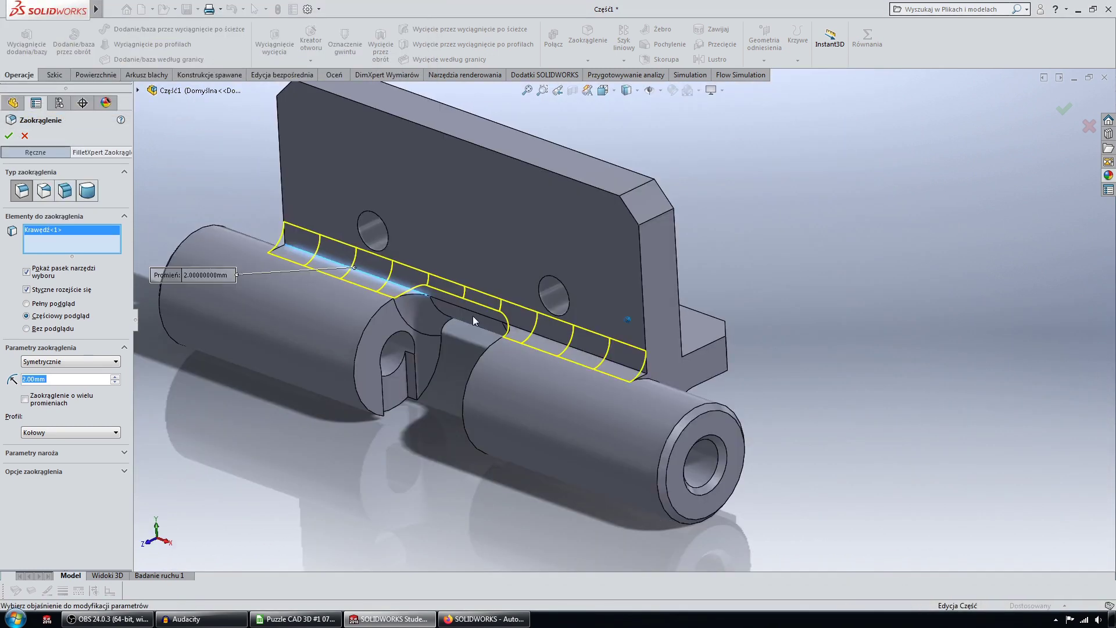
left_click(9, 136)
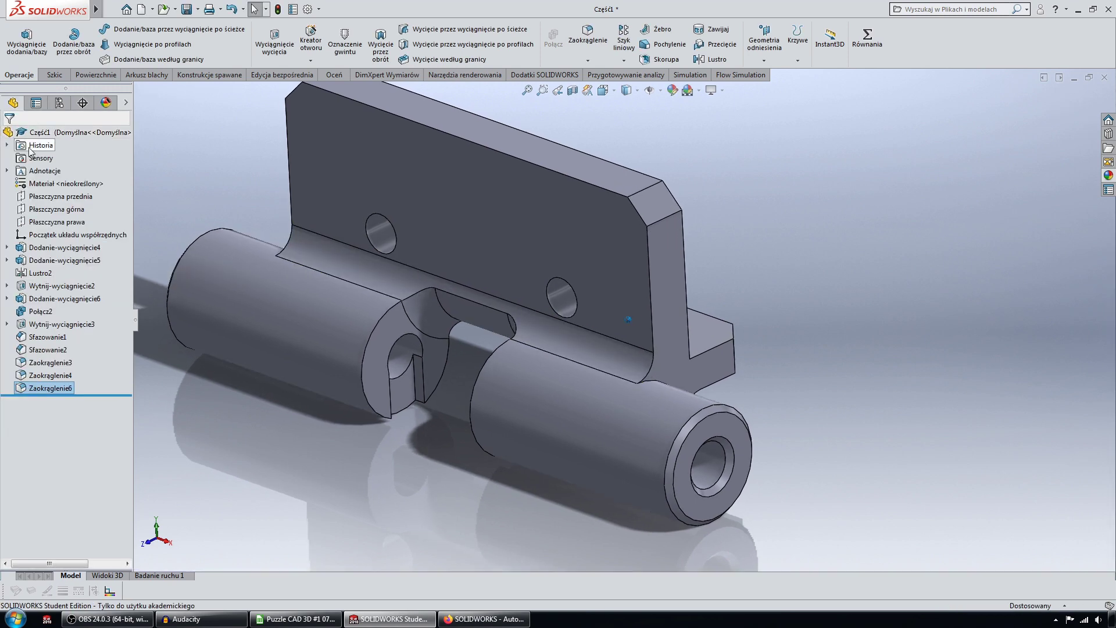
middle_click_drag(218, 233, 442, 274)
Fillet the leaf-to-ledge inner corner with a 1 mm radius.
left_click(587, 35)
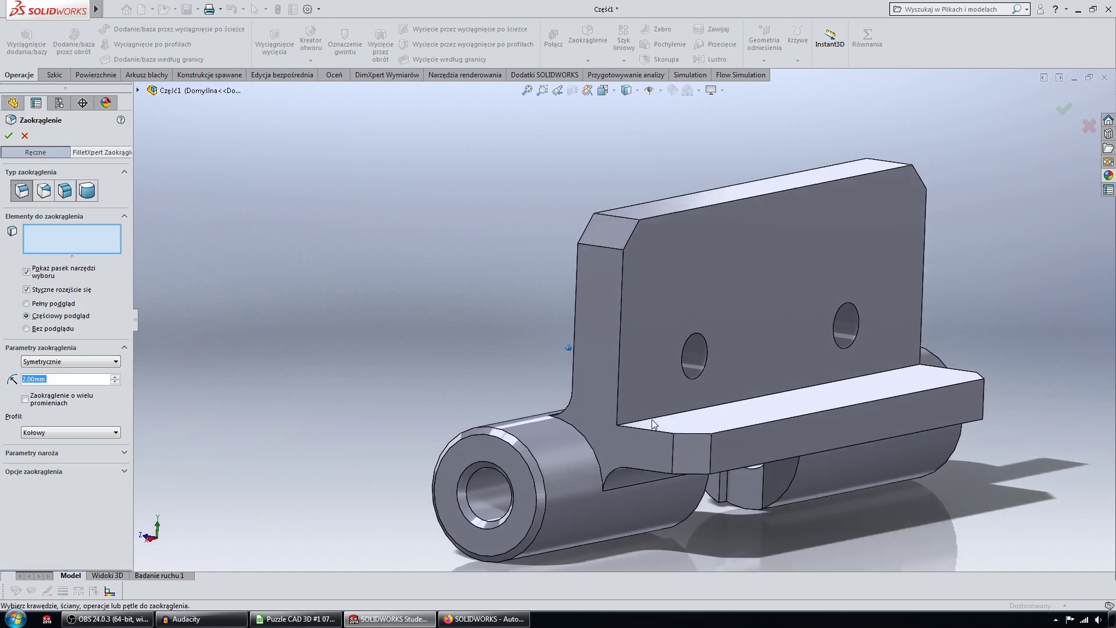
left_click(649, 415)
key("Return")
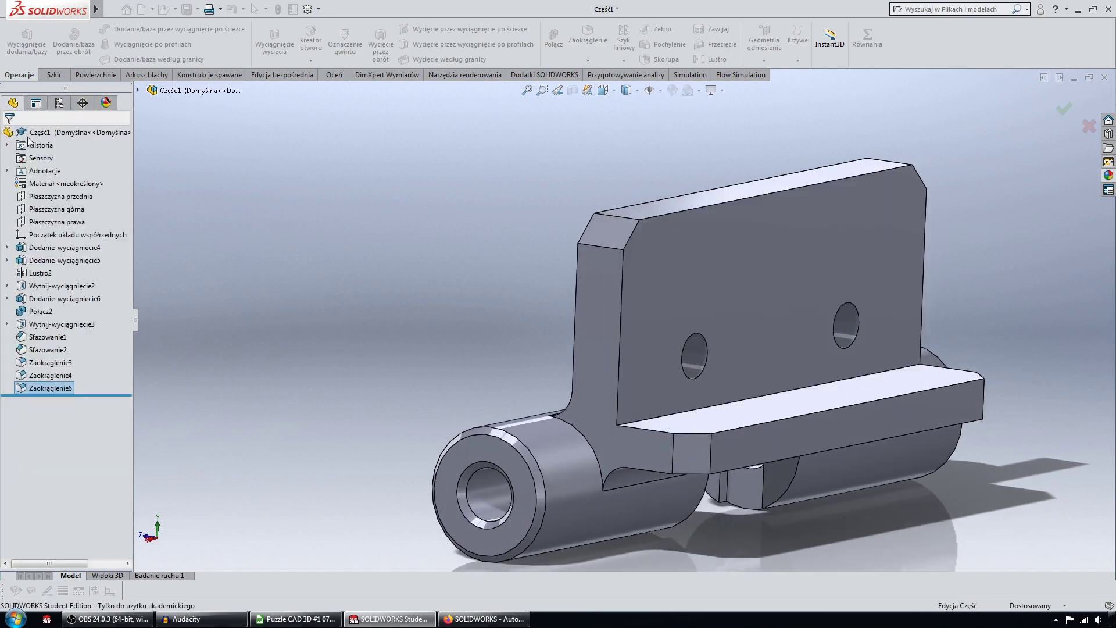
left_click(578, 51)
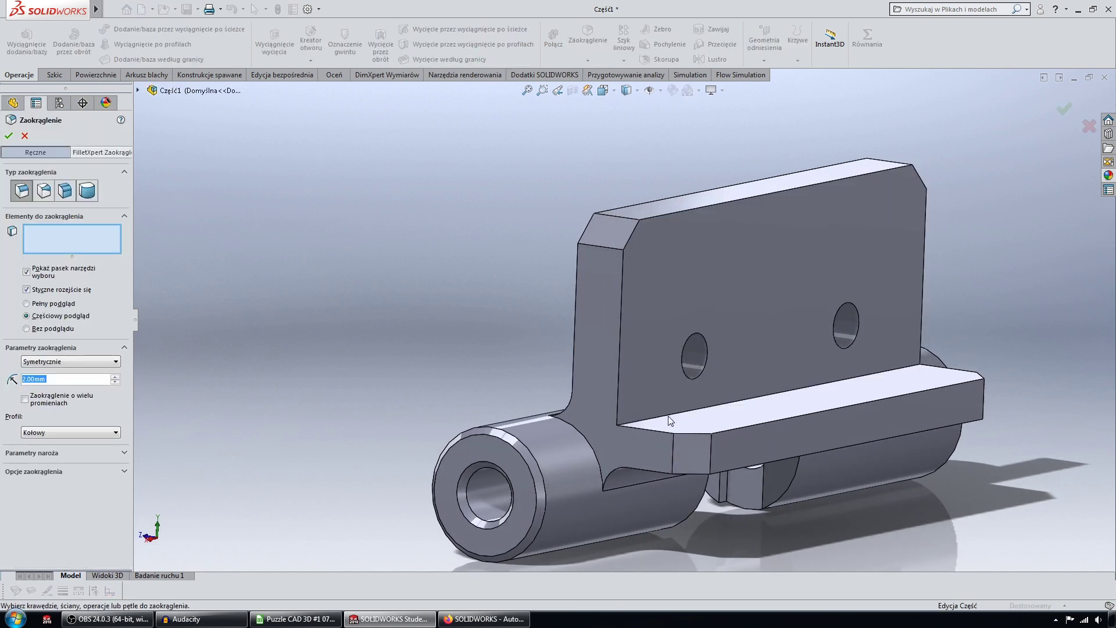
type("1")
key("Return")
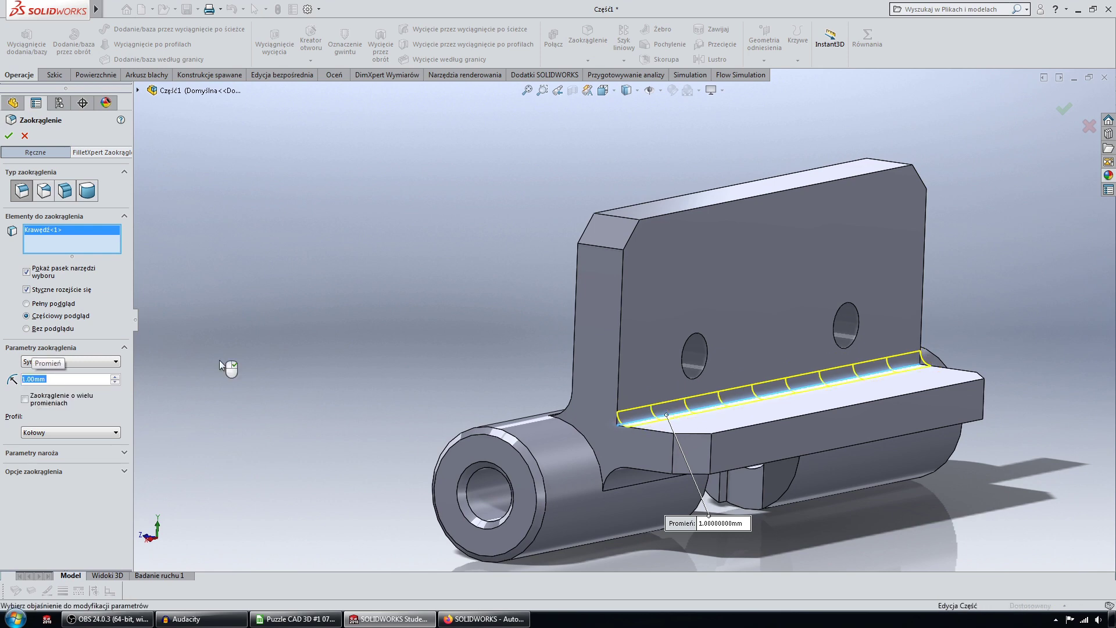
key("Return")
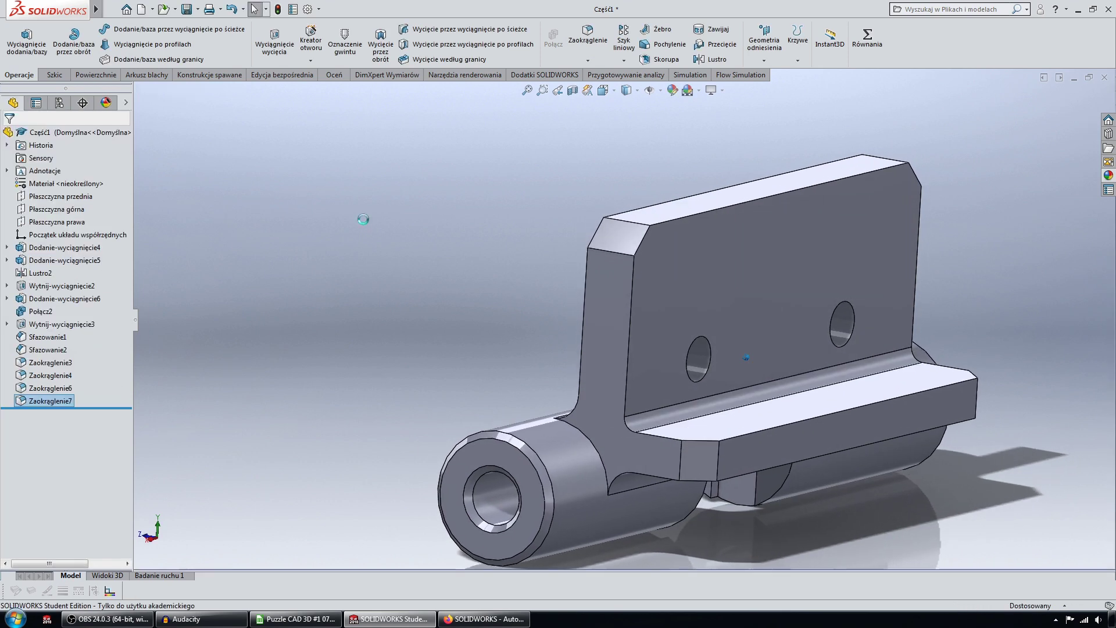
Fillet two barrel cutout edges with a 0.5 mm radius.
mouse_move(361, 219)
middle_mouse_down()
mouse_move(365, 179)
mouse_move(472, 126)
middle_mouse_up()
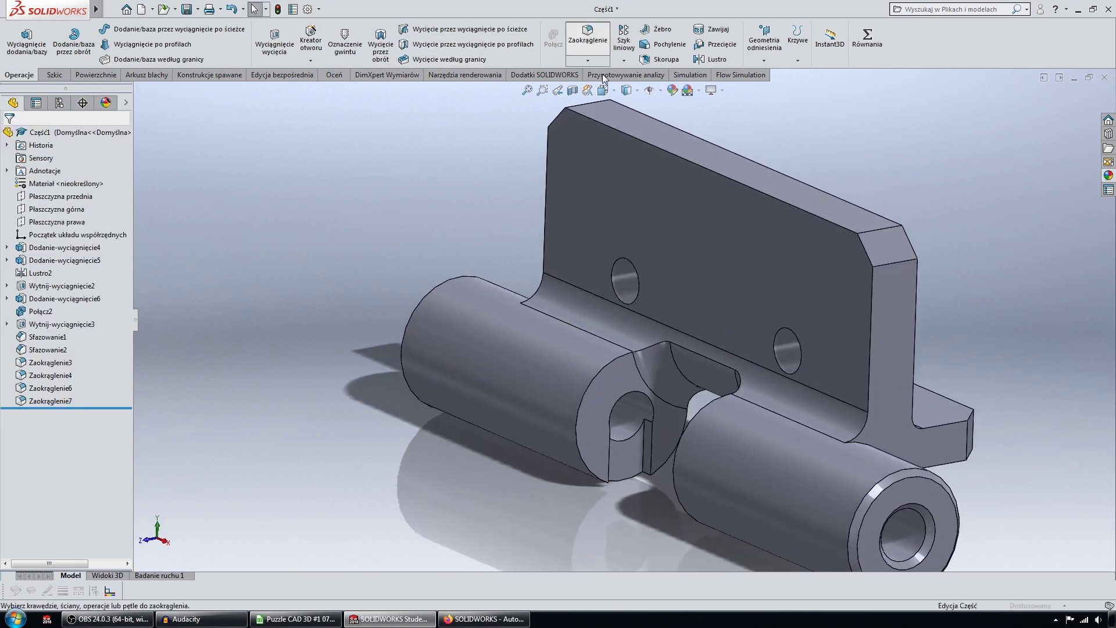
mouse_move(740, 309)
middle_mouse_down()
mouse_move(774, 382)
mouse_move(745, 388)
middle_mouse_up()
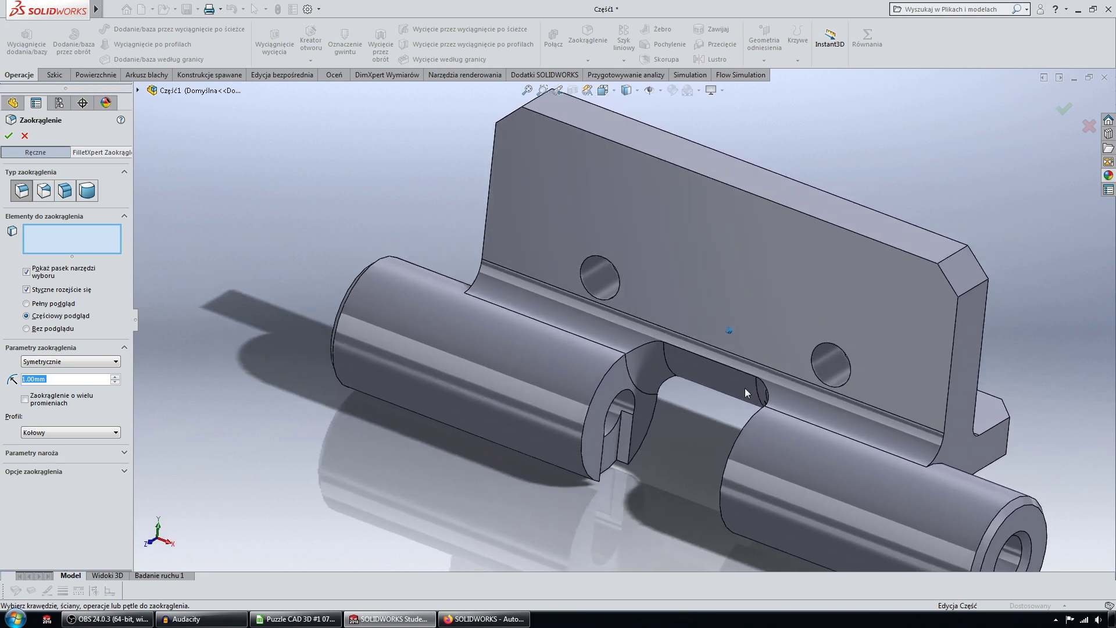
scroll(643, 353, "down", 3)
left_click(638, 349)
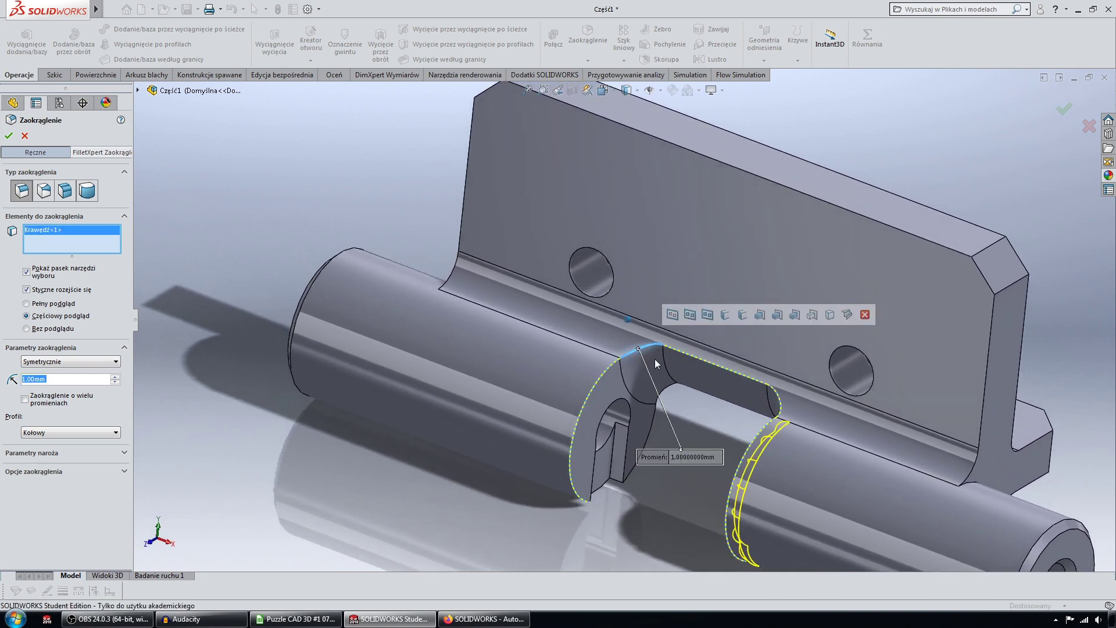
mouse_move(656, 363)
middle_mouse_down()
mouse_move(700, 374)
mouse_move(720, 405)
mouse_move(763, 400)
mouse_move(853, 330)
mouse_move(864, 300)
middle_mouse_up()
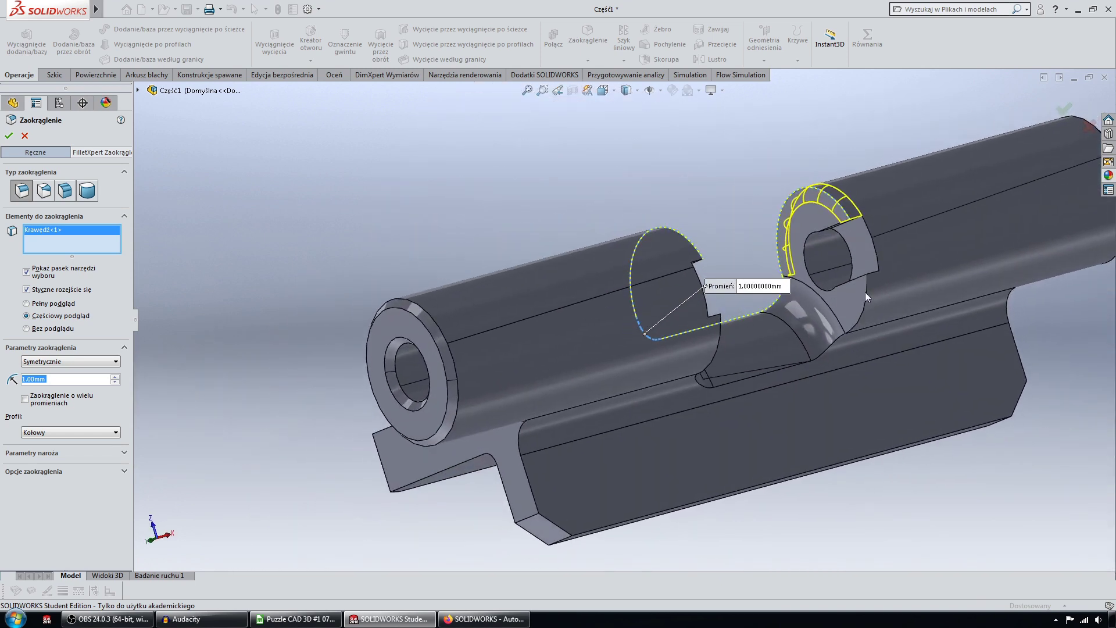
left_click(866, 291)
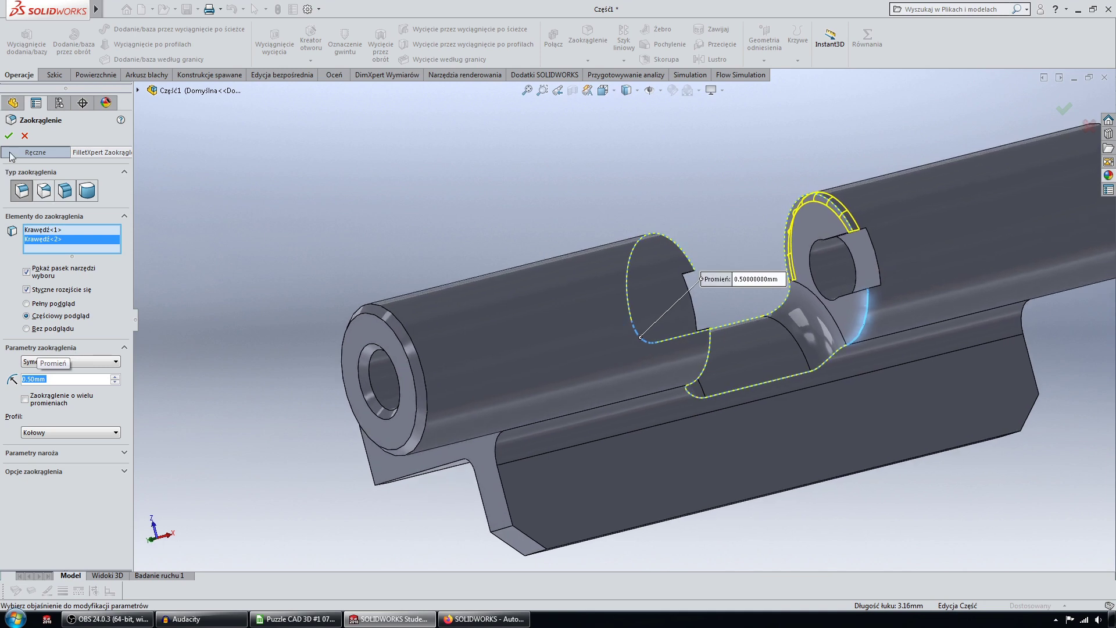
key("Left")
key("Left")
key("Left")
Rotate and zoom-fit the part to a diagonal view of the ring between knuckles.
key("Left")
key("Left")
key("Left")
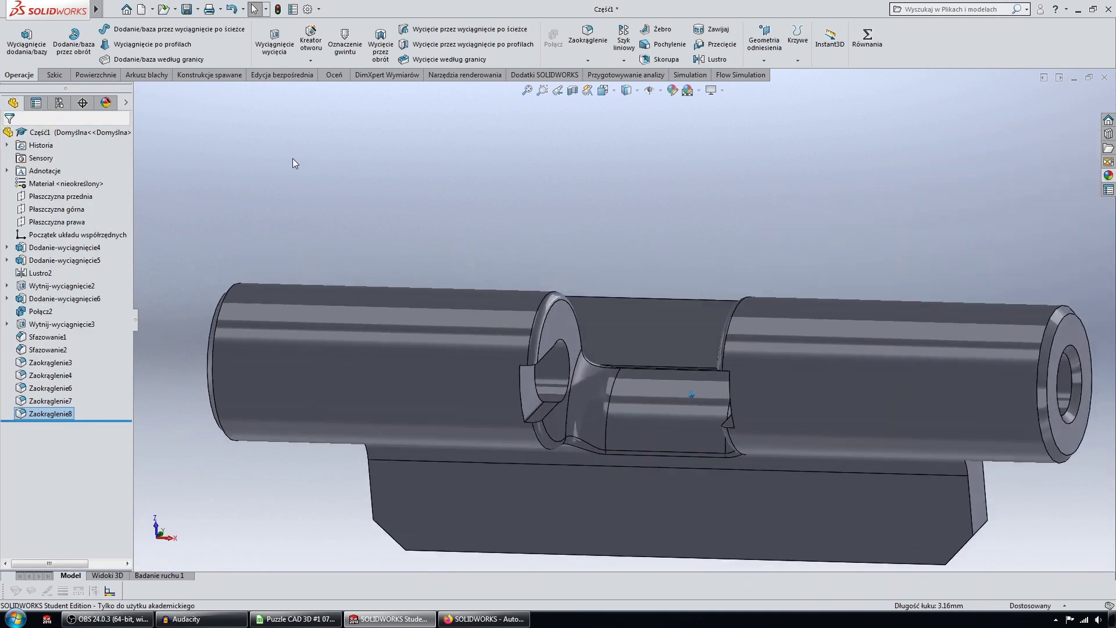
key("Up")
key("Up")
key("Left")
key("Left")
key("Up")
key("Up")
key("Up")
key("Up")
key("Up")
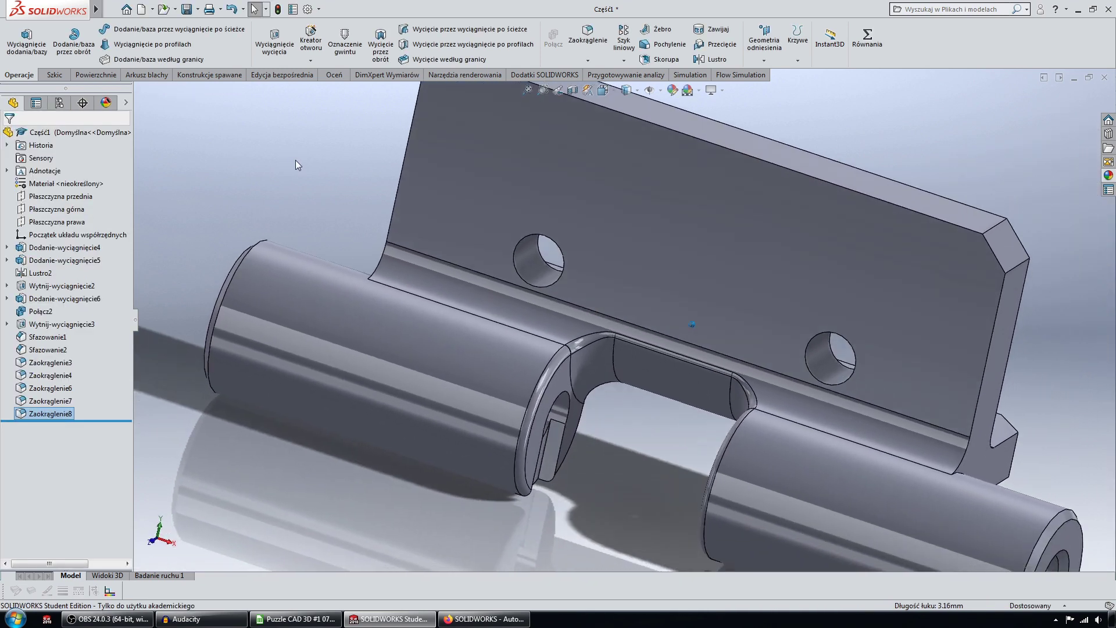
key("Up")
key("f")
key("Left")
key("Left")
key("Left")
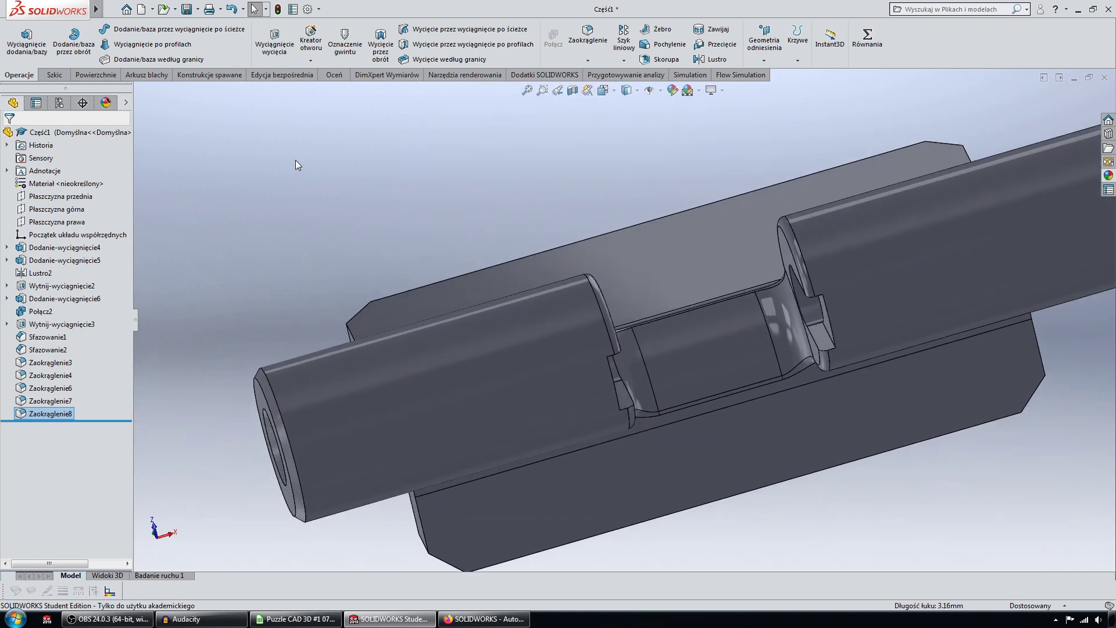
key("Up")
Fillet the four ring edges between the hinge knuckles at 0.5 mm.
key("Return")
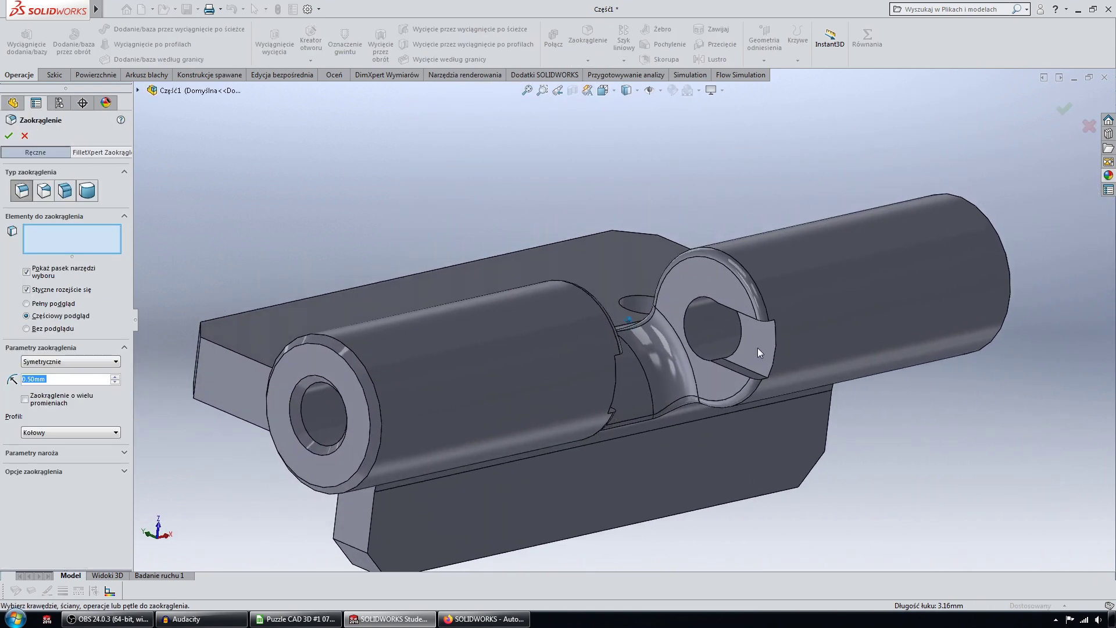
scroll(758, 348, "down", 3)
left_click(721, 356)
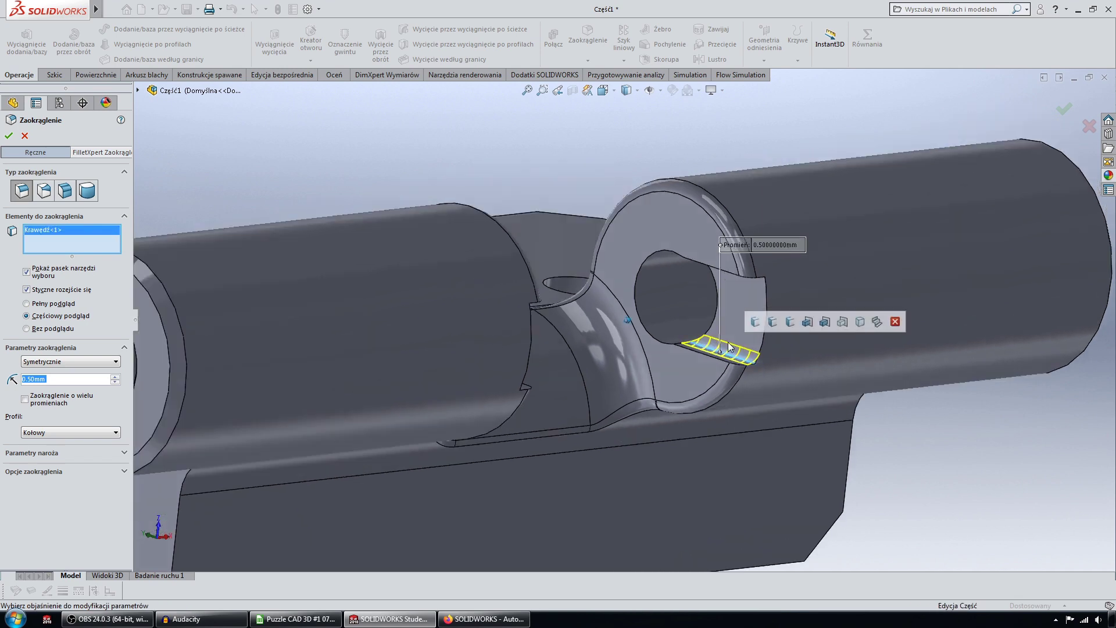
mouse_move(728, 342)
middle_mouse_down()
mouse_move(689, 259)
mouse_move(372, 224)
mouse_move(345, 191)
mouse_move(330, 203)
mouse_move(323, 170)
middle_mouse_up()
left_click(347, 193)
left_click(303, 199)
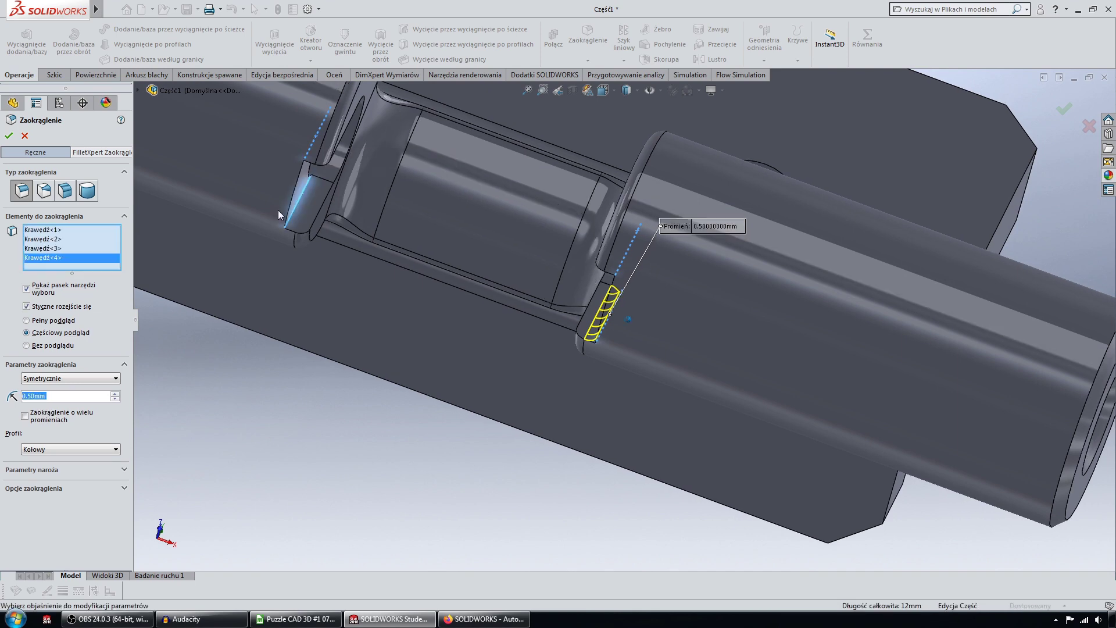
middle_click_drag(278, 210, 91, 340)
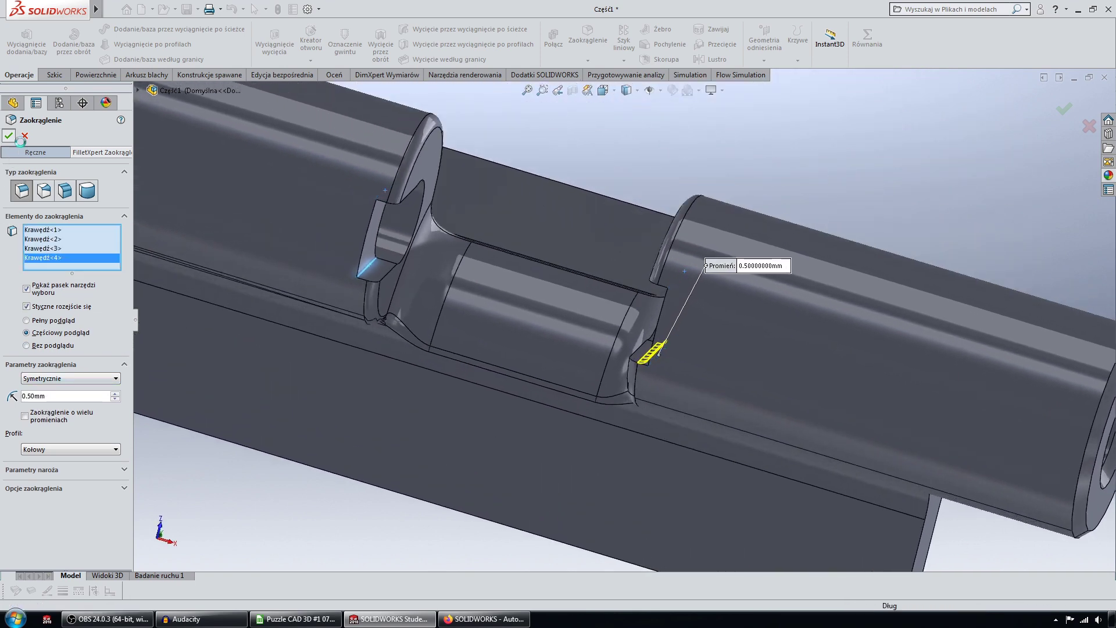
left_click(9, 136)
scroll(390, 280, "up", 3)
scroll(468, 286, "down", 3)
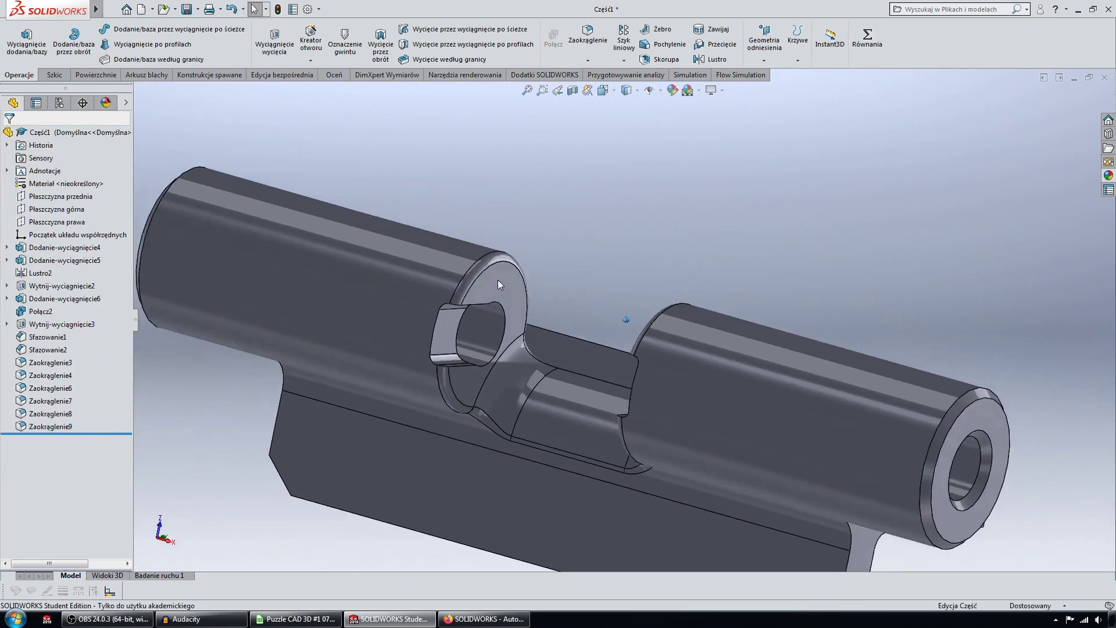
Rotate the model to expose where the knuckle cylinders meet the plate's ledge.
key("Left")
key("Left")
key("Left")
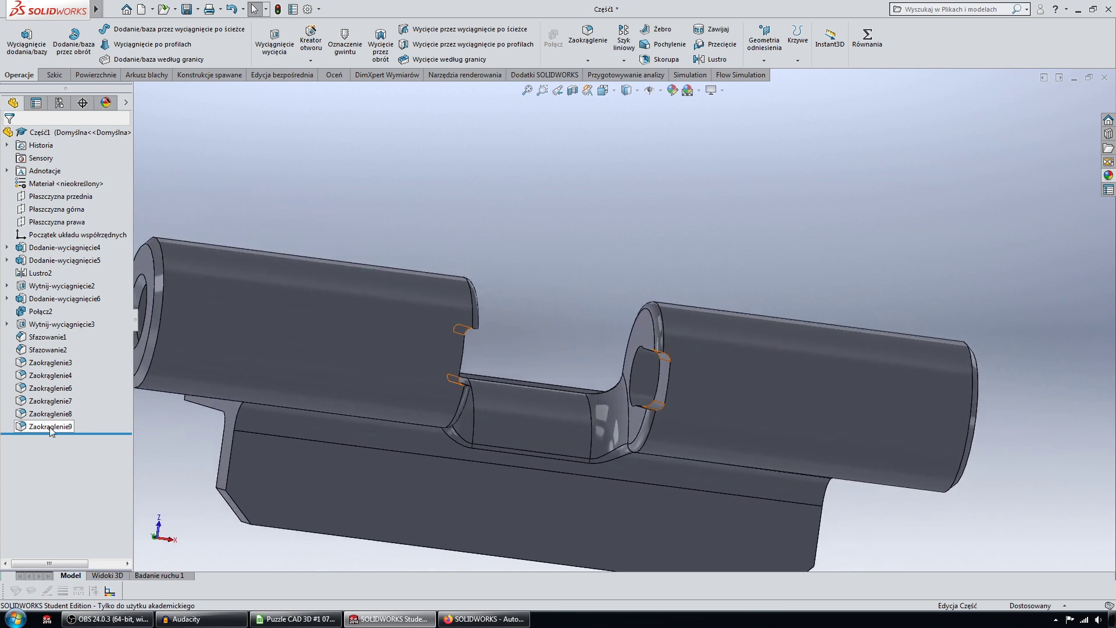
key("Down")
key("Down")
key("Down")
key("Down")
key("Down")
key("Down")
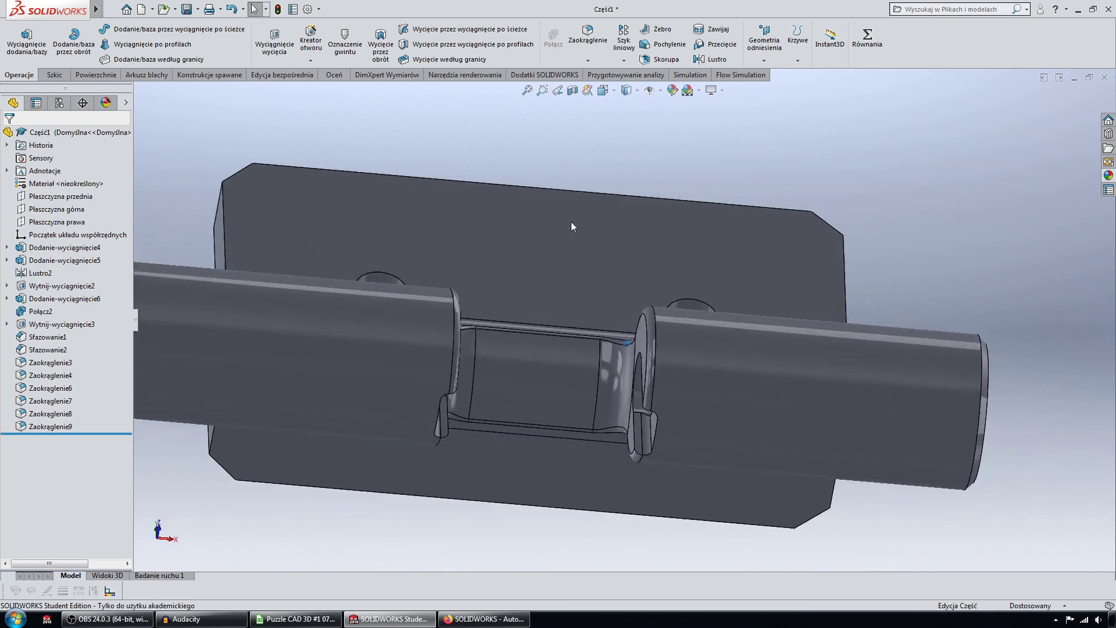
key("Up")
key("Up")
key("Up")
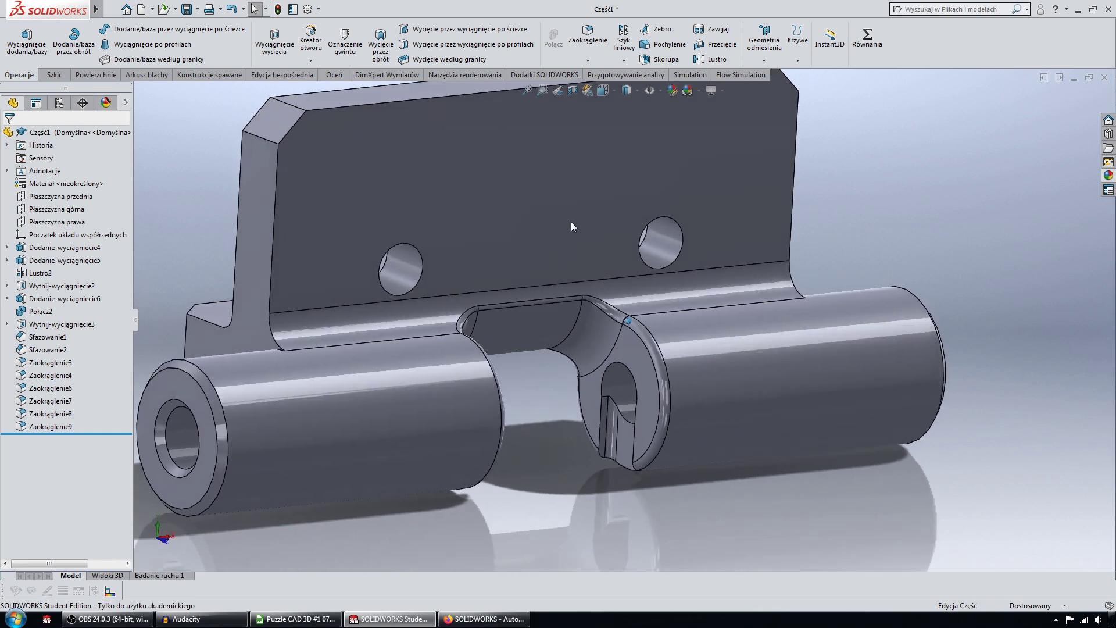
key("Left")
key("Left")
key("Right")
key("Right")
key("Right")
key("Up")
key("Up")
key("Up")
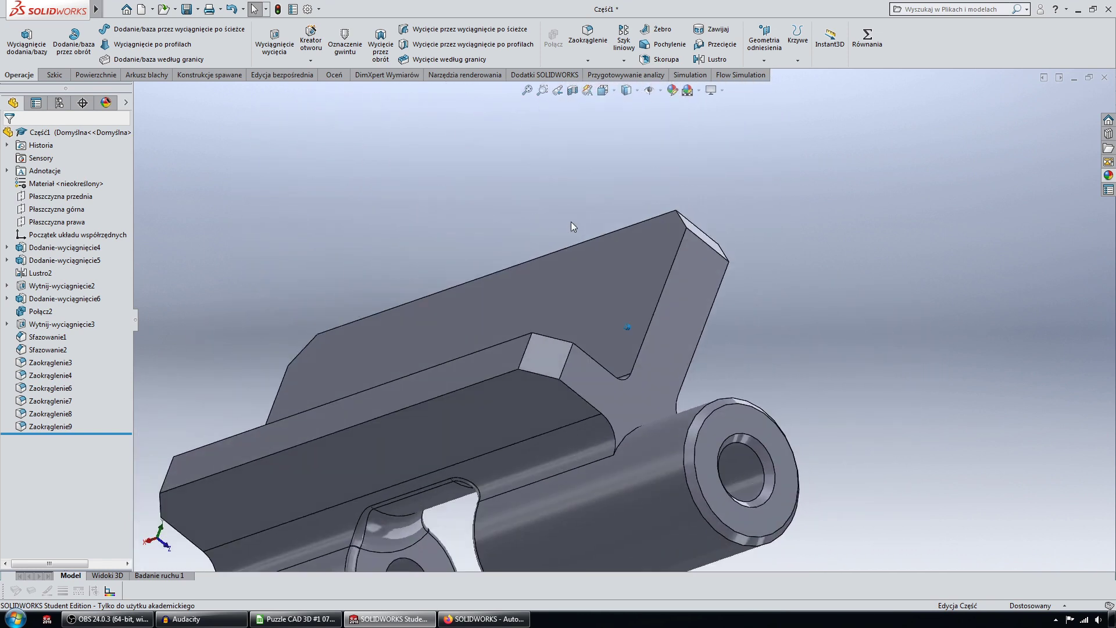
key("Down")
Round the two knuckle-to-ledge edges with a 1 mm fillet.
key("Down")
key("Down")
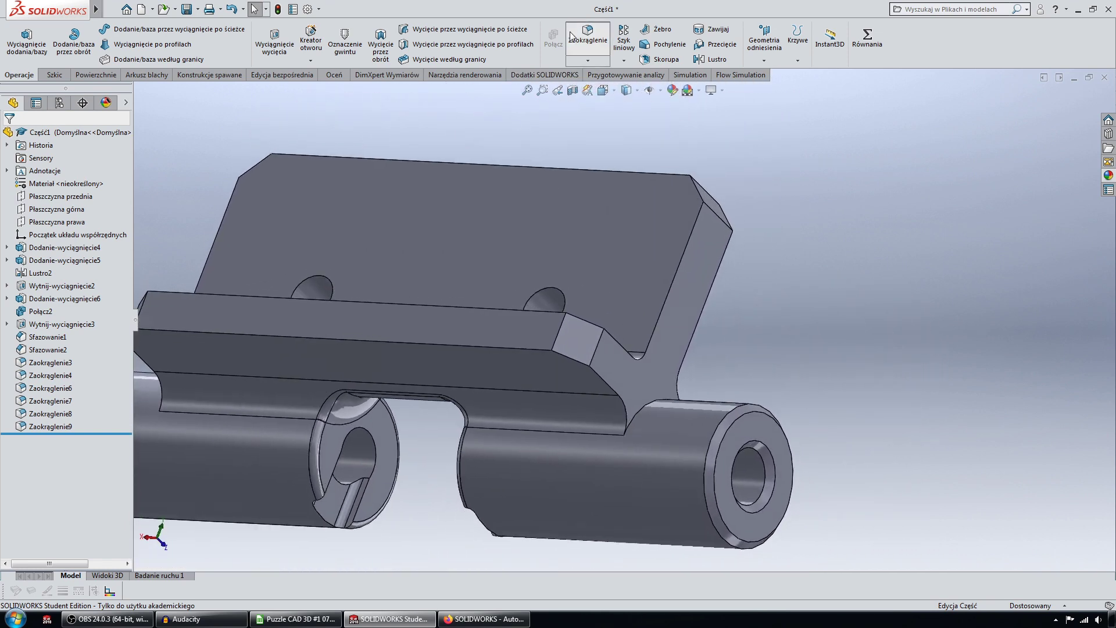
left_click(588, 33)
key("Down")
left_click(664, 398)
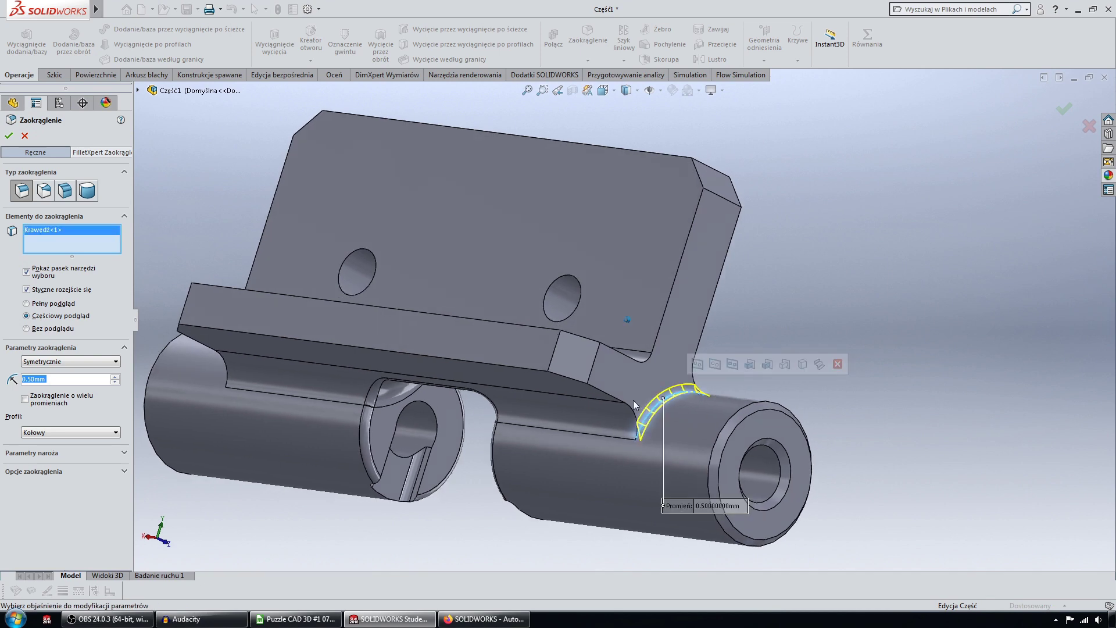
key("Right")
key("Right")
left_click(275, 386)
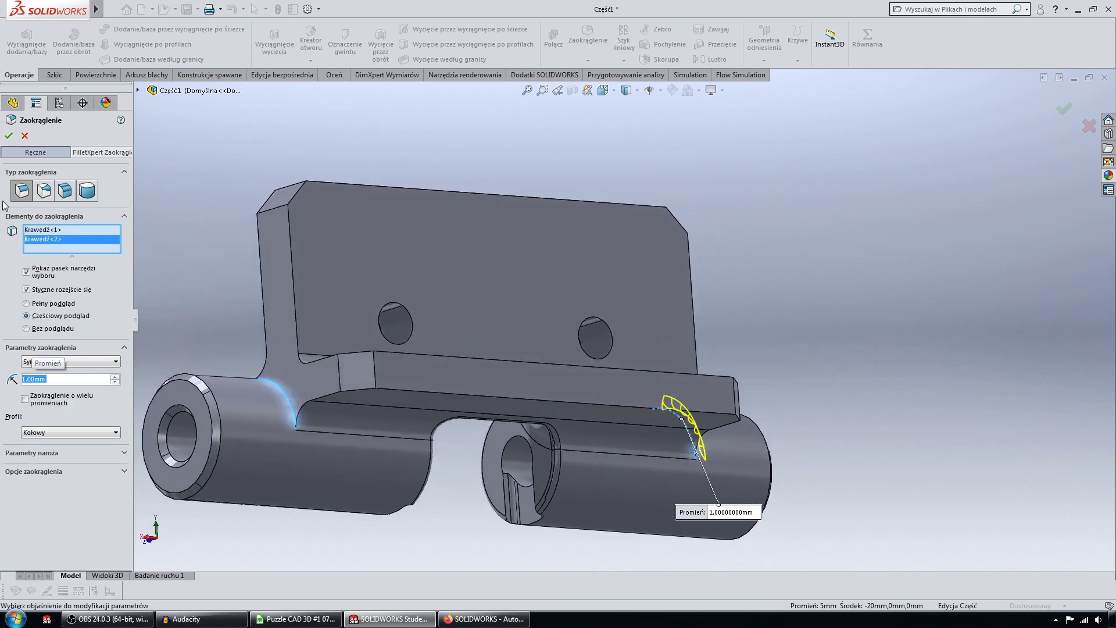
left_click(9, 136)
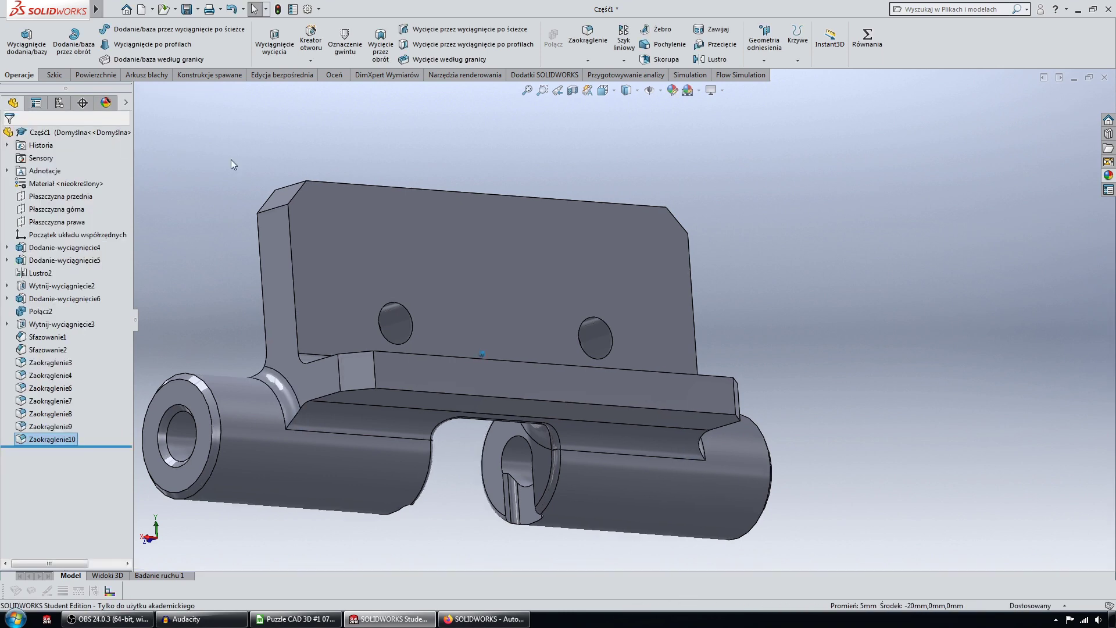
key("Right")
key("Right")
scroll(441, 330, "down", 3)
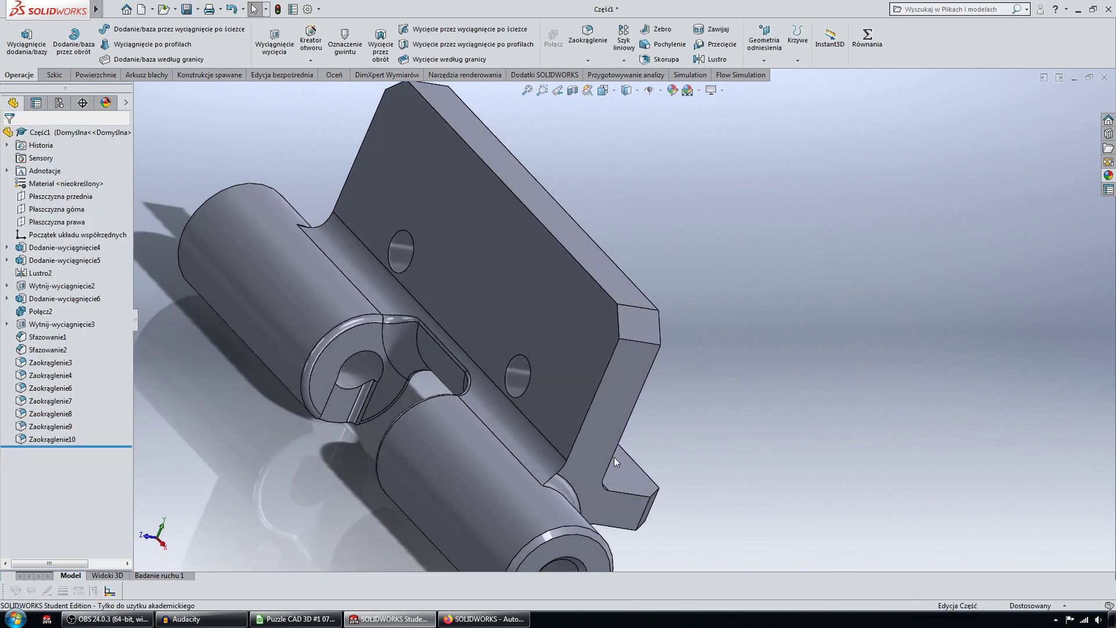
Apply a 0.5 mm fillet to four plate-to-knuckle edges after clearing a mistaken face pick.
left_click(598, 40)
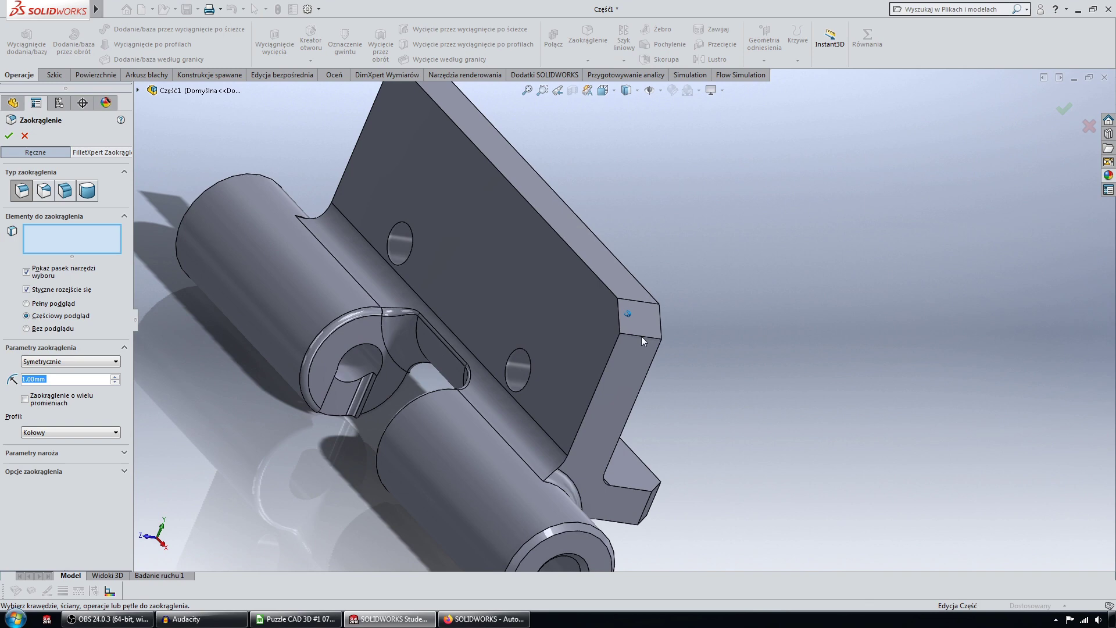
left_click(579, 416)
left_click(53, 253)
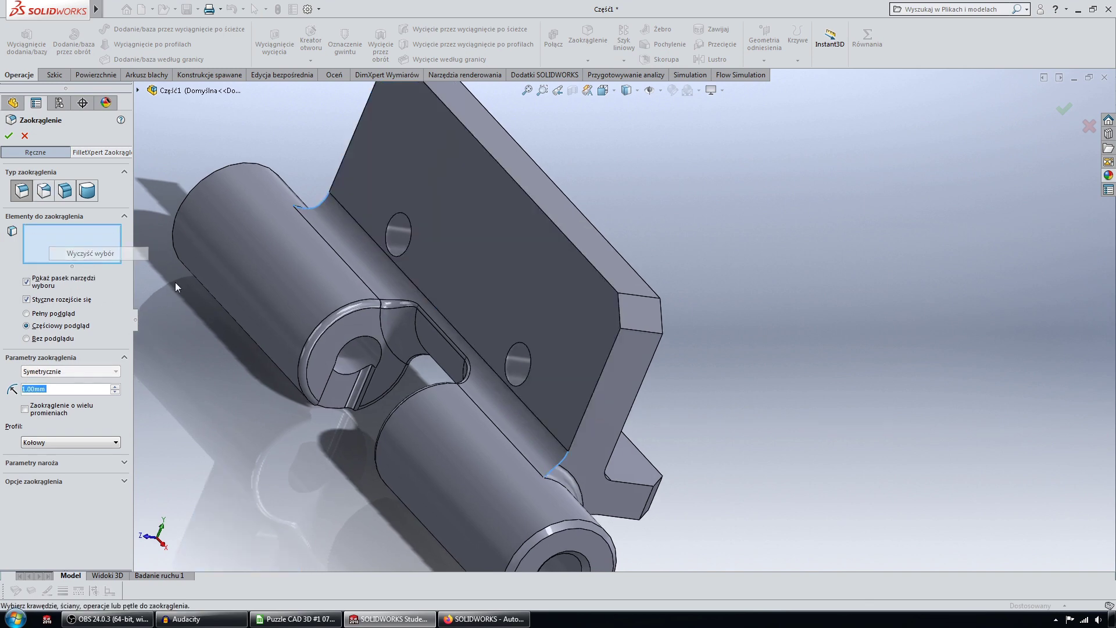
left_click(601, 376)
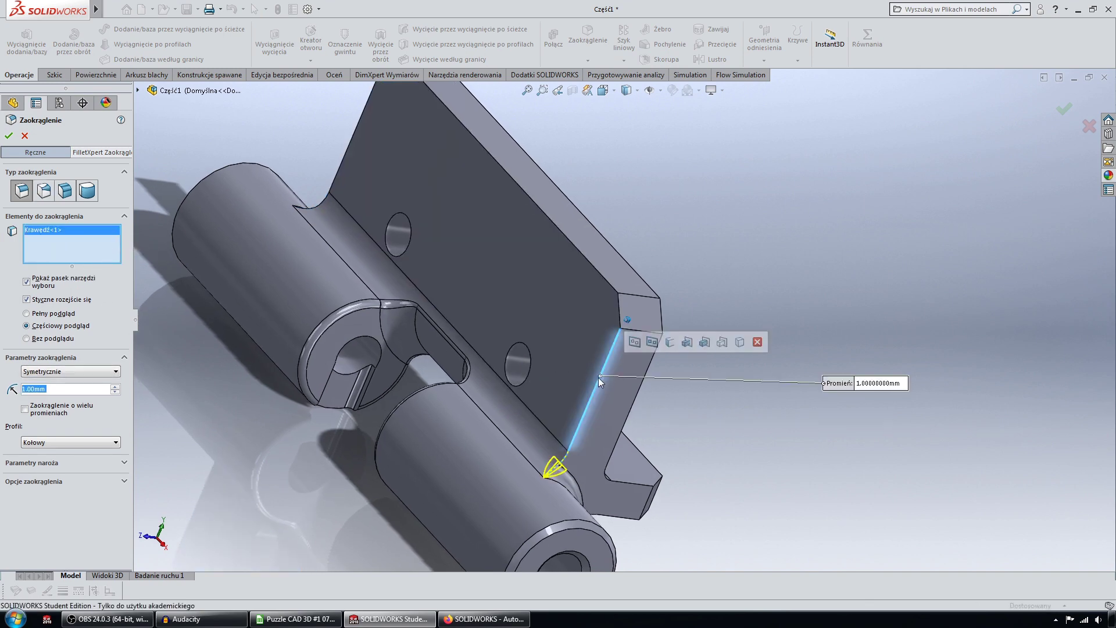
mouse_move(599, 378)
middle_mouse_down()
mouse_move(608, 405)
mouse_move(696, 476)
mouse_move(718, 402)
mouse_move(784, 428)
mouse_move(832, 474)
middle_mouse_up()
left_click(728, 399)
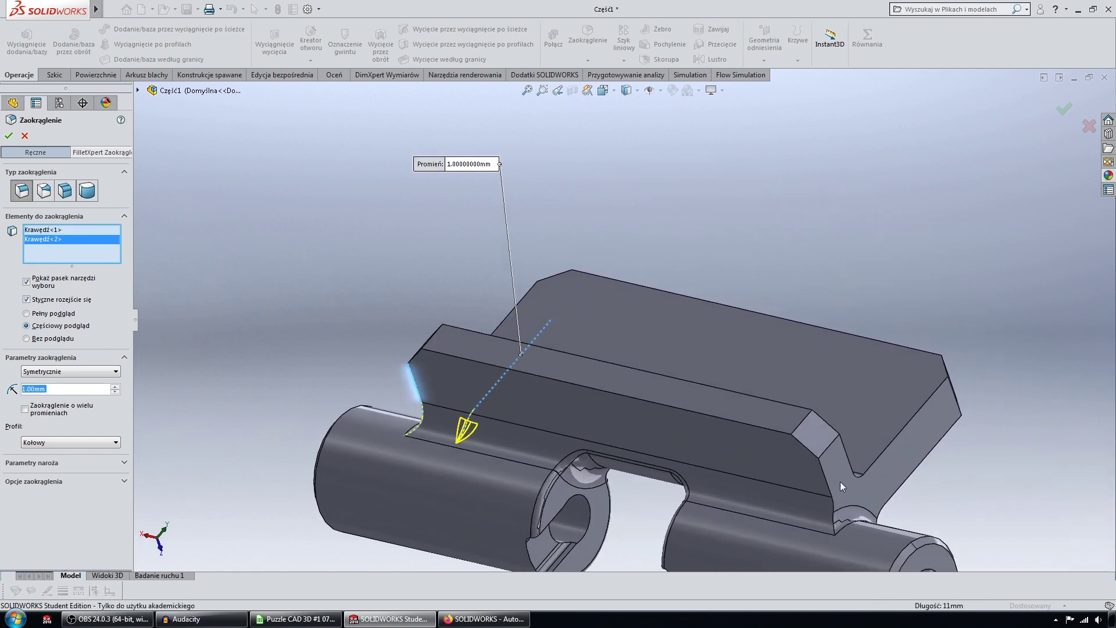
left_click(826, 479)
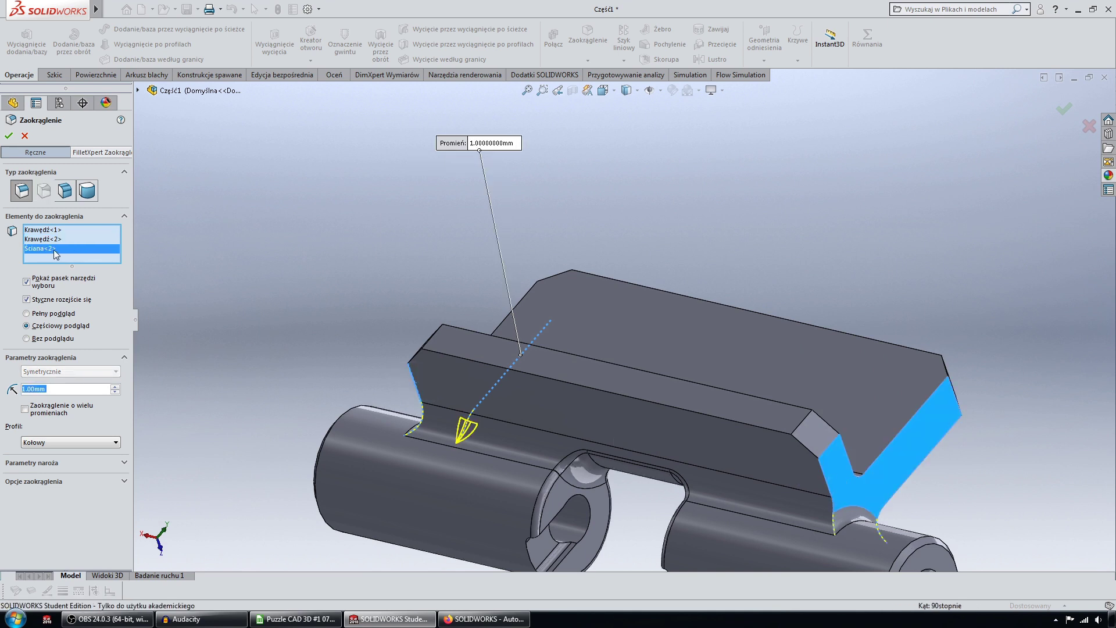
left_click(823, 468)
mouse_move(823, 467)
middle_mouse_down()
mouse_move(804, 480)
mouse_move(511, 465)
mouse_move(434, 370)
mouse_move(42, 347)
middle_mouse_up()
left_click(427, 339)
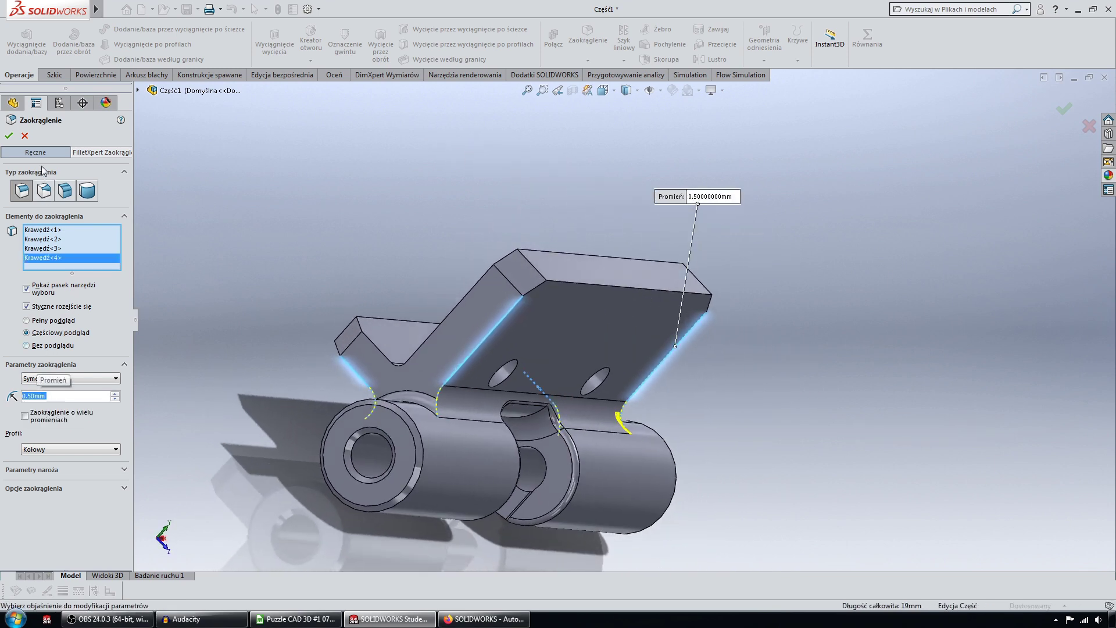
left_click(9, 135)
middle_click_drag(267, 156, 488, 146)
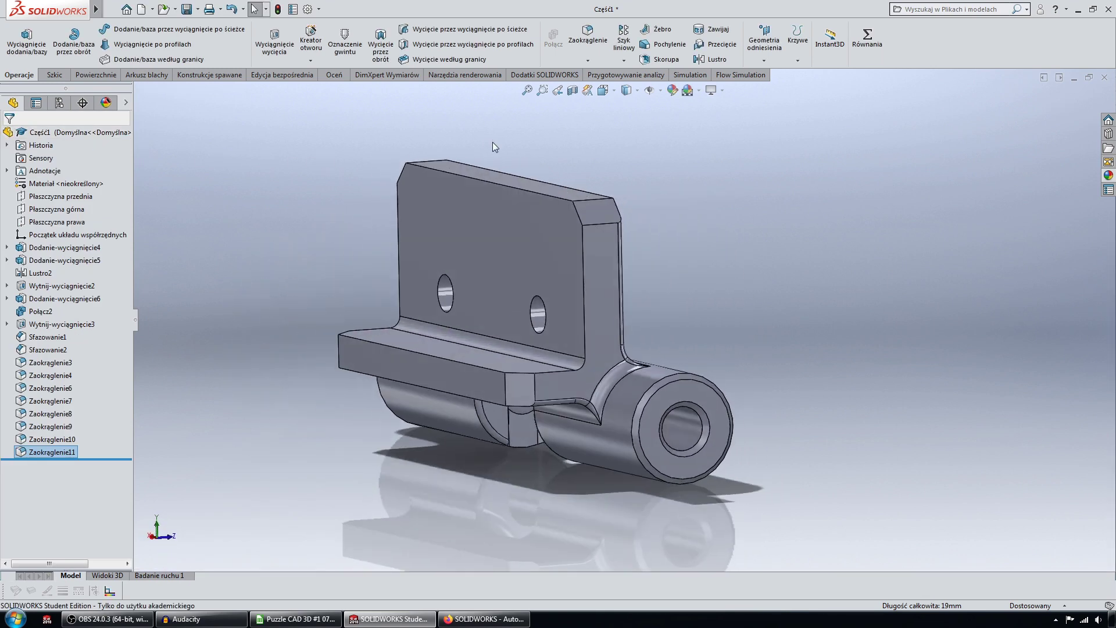
Switch to shaded display without edges and rotate the part to view the plate from above.
middle_click_drag(647, 99, 625, 58)
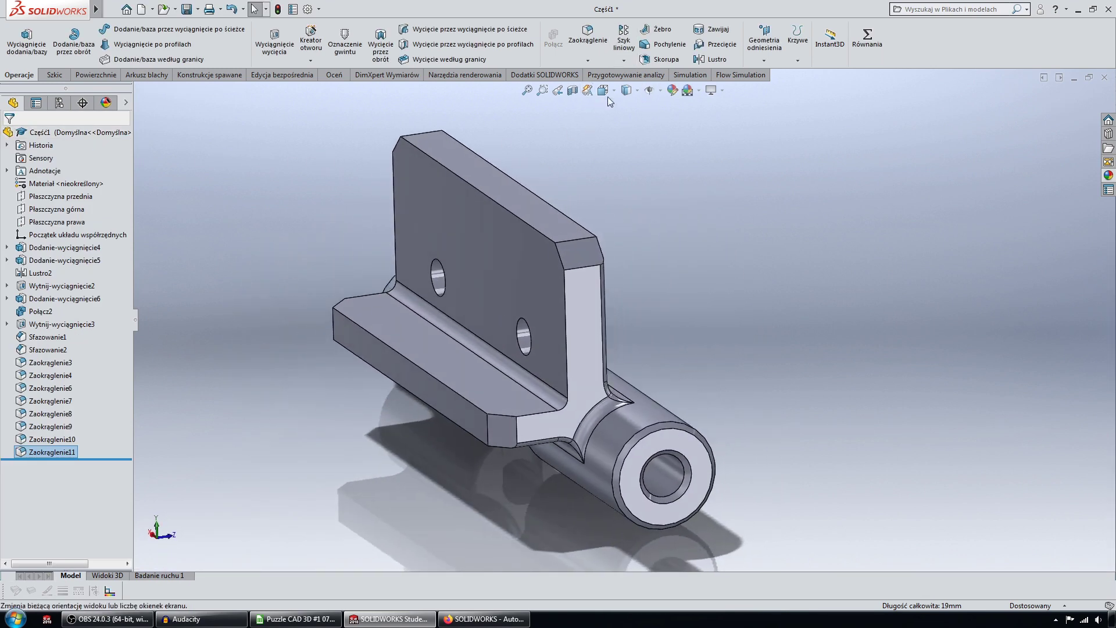
left_click(636, 92)
left_click(628, 122)
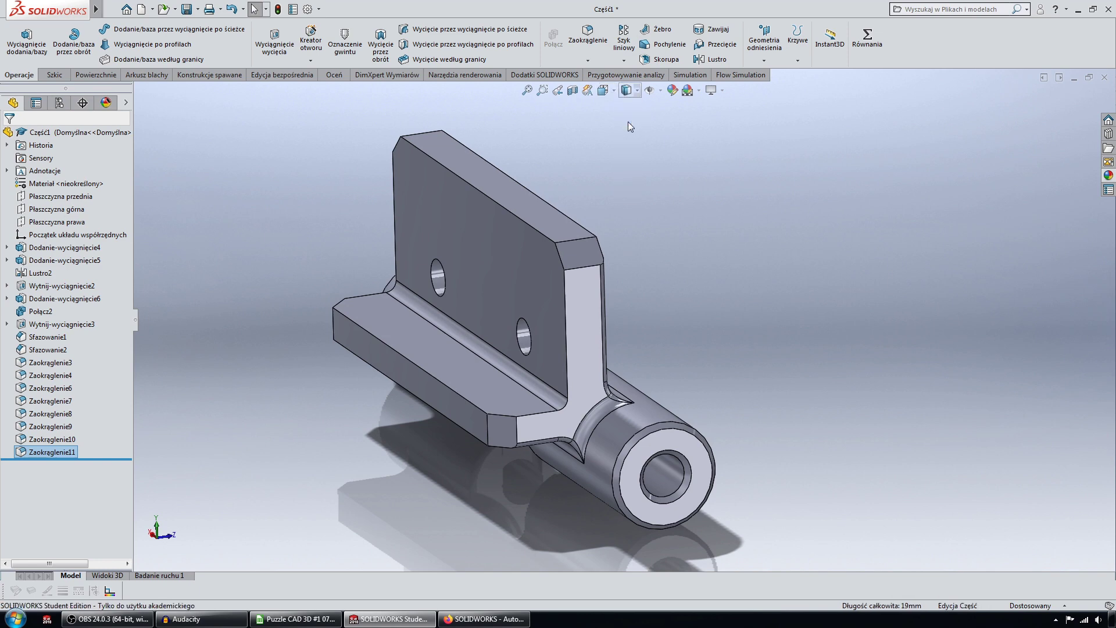
middle_click_drag(628, 121, 692, 162)
key("Left")
key("Left")
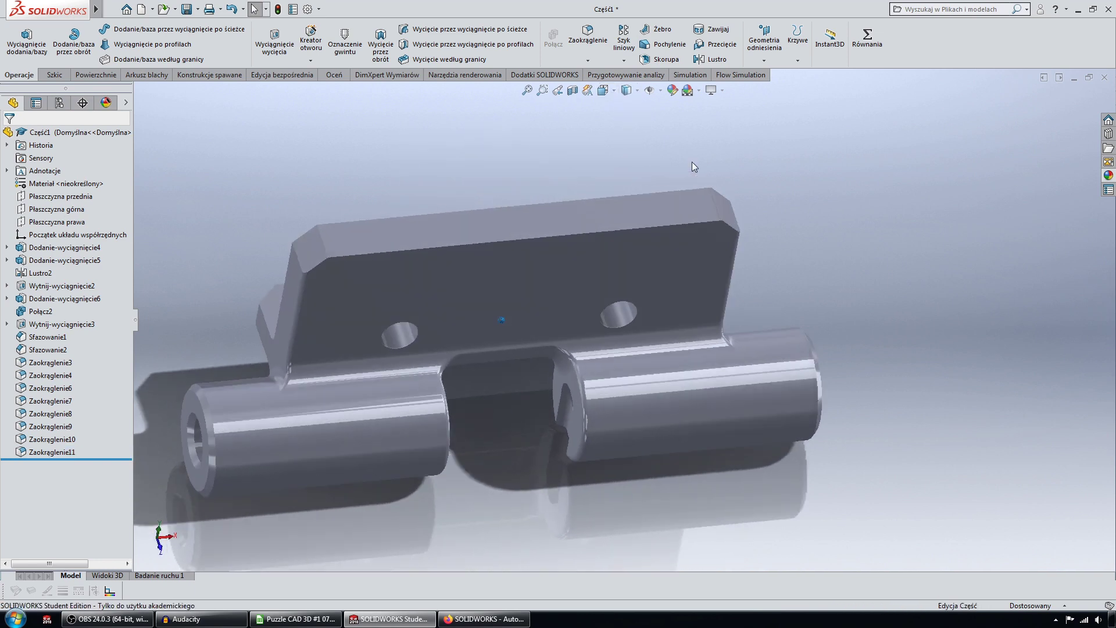
key("Left")
key("Left")
key("Left")
key("Left")
key("Left")
key("Left")
key("Left")
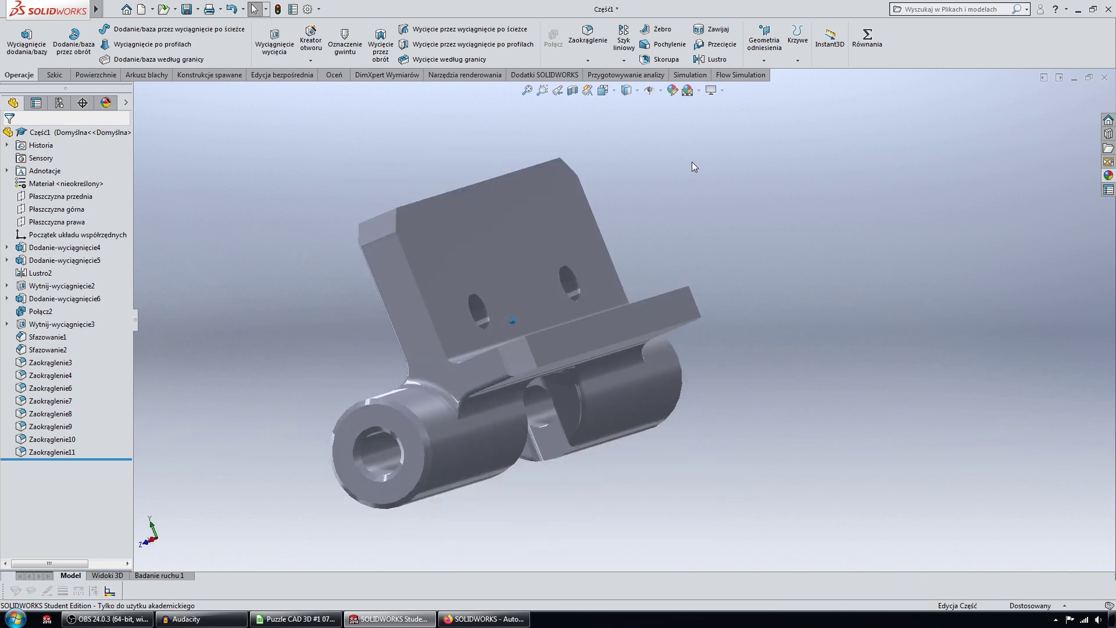
key("Up")
key("Up")
key("Up")
key("Up")
key("Left")
key("Left")
Rotate the part to near-frontal views showing the knuckle ends and cylinder bore.
key("Up")
key("Up")
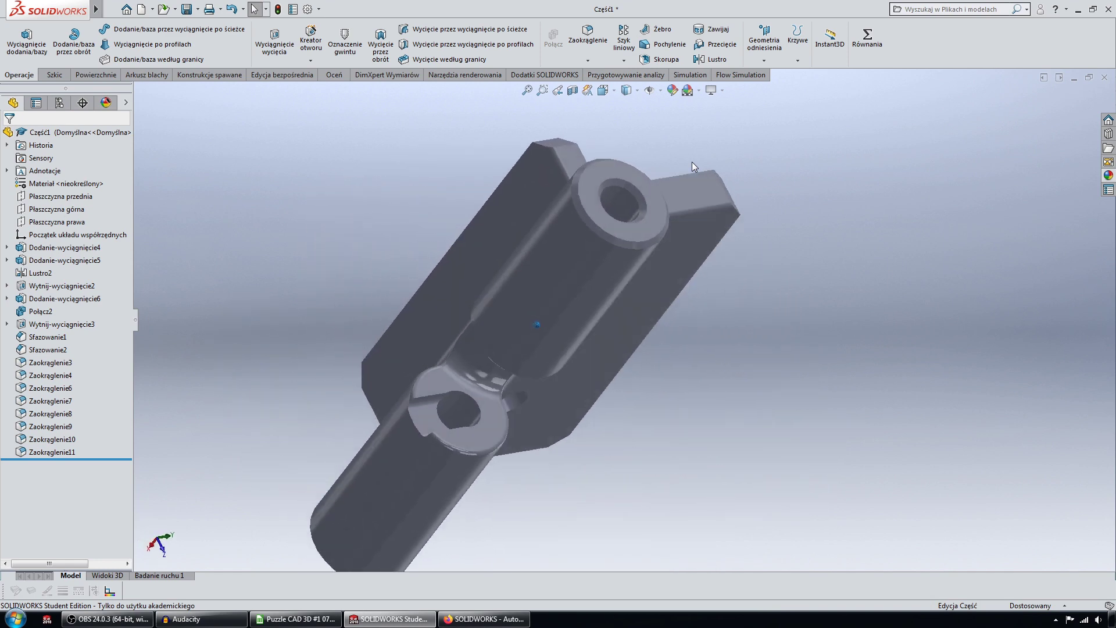
key("Left")
key("Left")
key("Left")
key("Left")
key("Down")
key("Up")
key("Up")
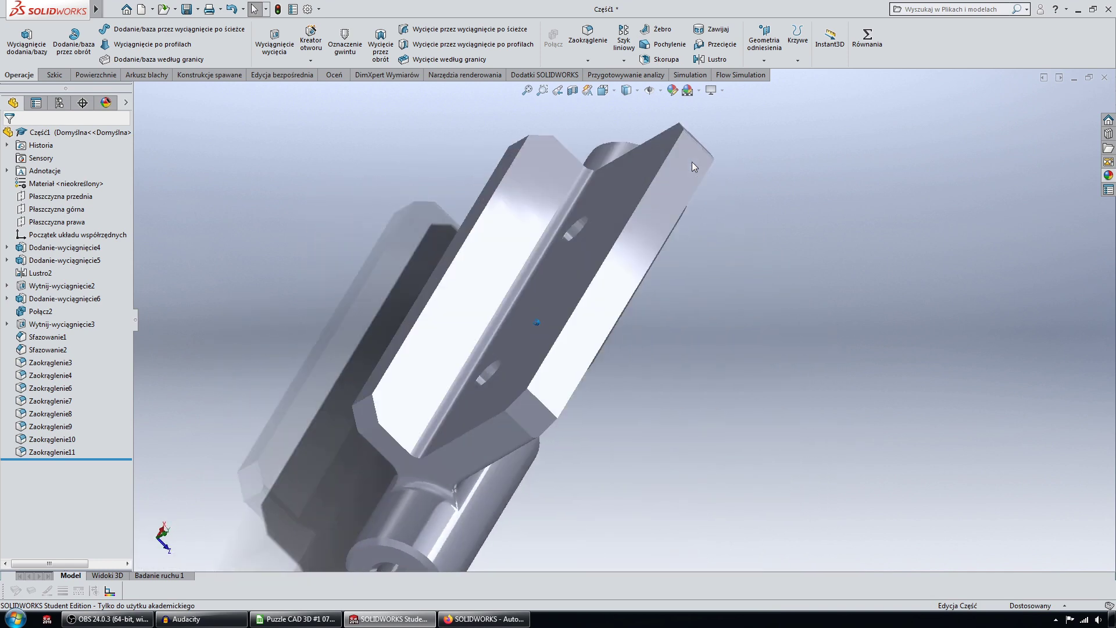
key("Left")
key("Left")
key("Left")
key("Left")
key("Down")
key("Left")
key("Left")
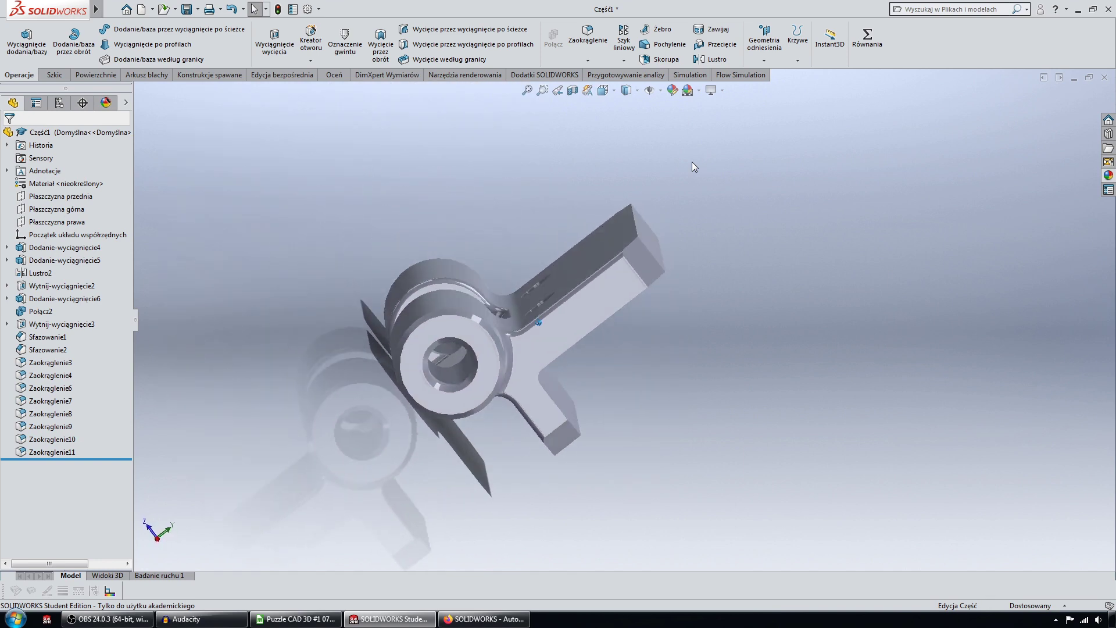
key("Up")
key("Up")
key("Left")
key("ctrl+7")
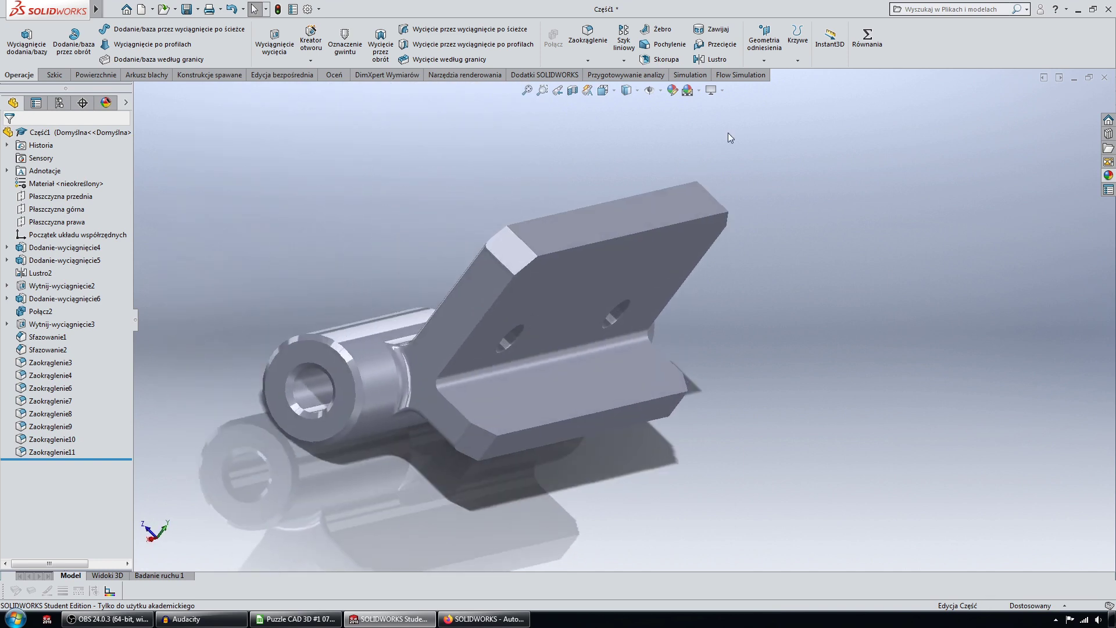
left_click(573, 351)
mouse_move(590, 355)
middle_mouse_down()
mouse_move(706, 368)
mouse_move(692, 366)
middle_mouse_up()
mouse_move(483, 333)
middle_mouse_down()
mouse_move(473, 343)
mouse_move(521, 368)
mouse_move(650, 337)
middle_mouse_up()
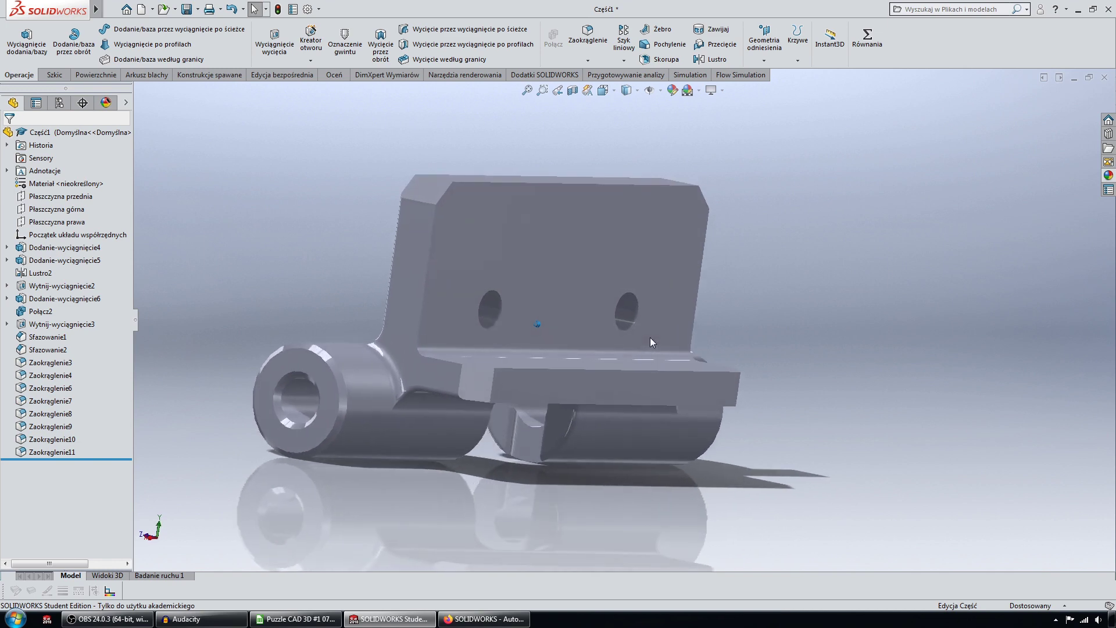
key("Up")
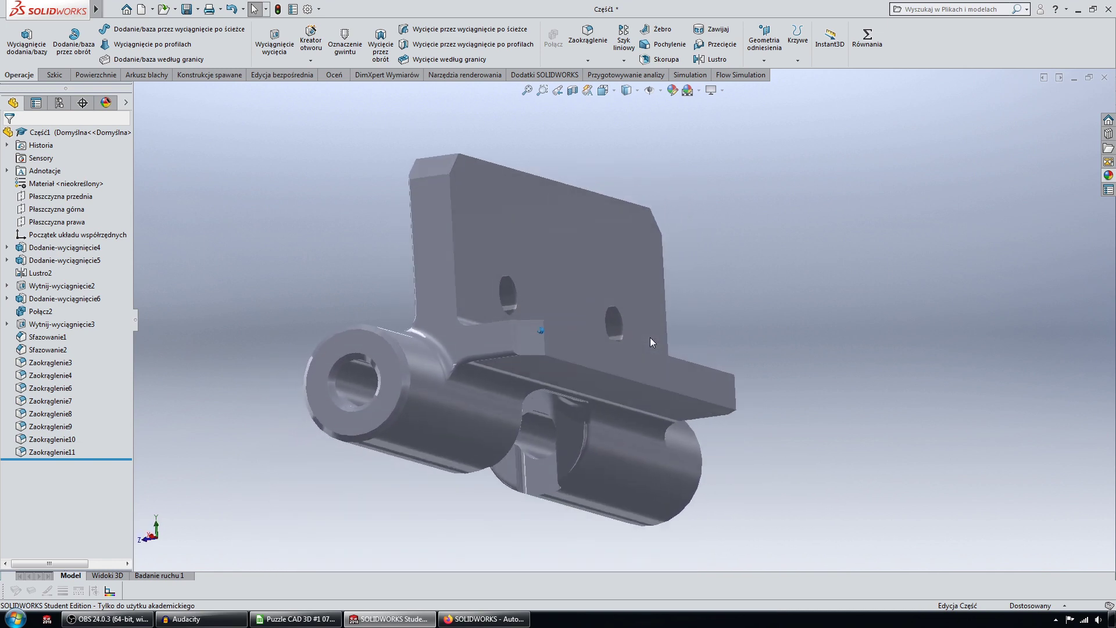
key("Up")
key("Down")
key("Down")
middle_click_drag(650, 337, 490, 294)
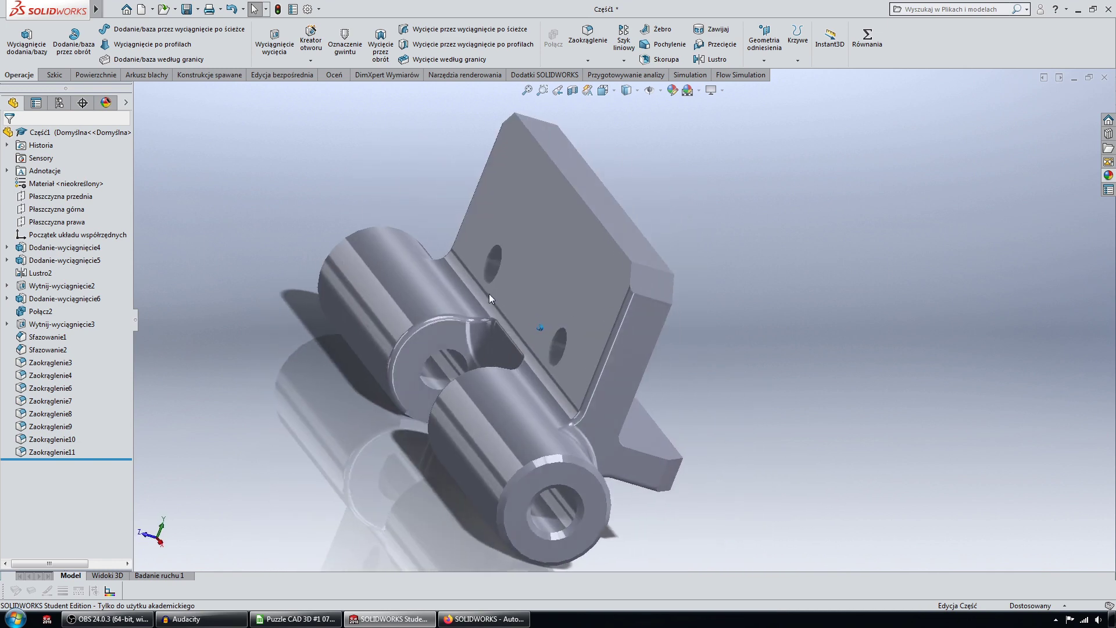
Assign the aluminium material 3.0205 (EN-AW 1200) to the part.
right_click(104, 184)
left_click(201, 187)
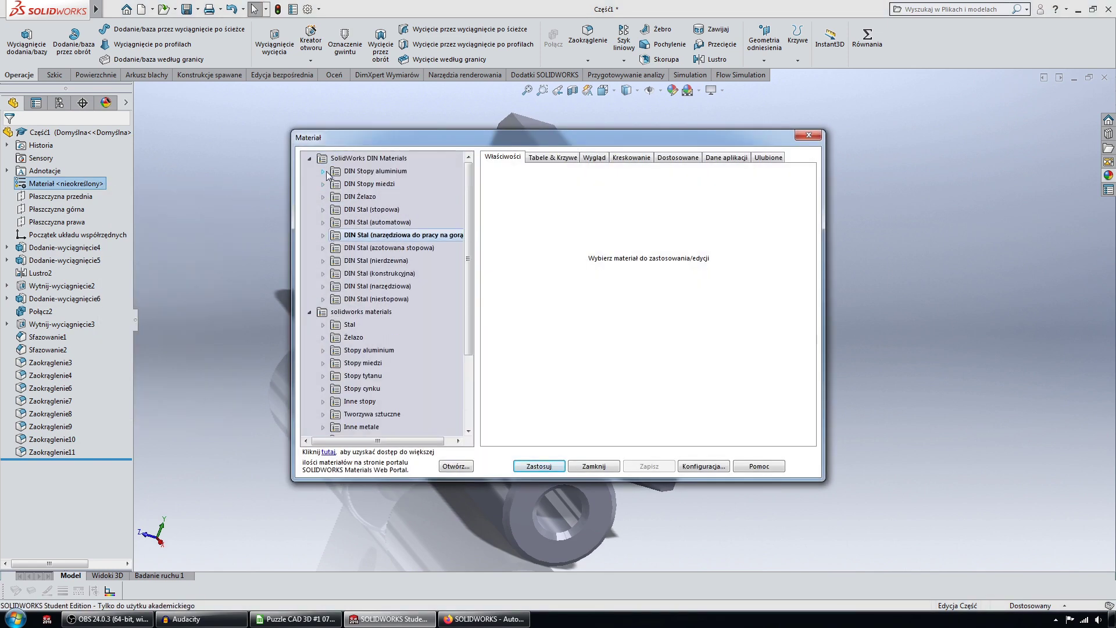
left_click(367, 172)
left_click(545, 466)
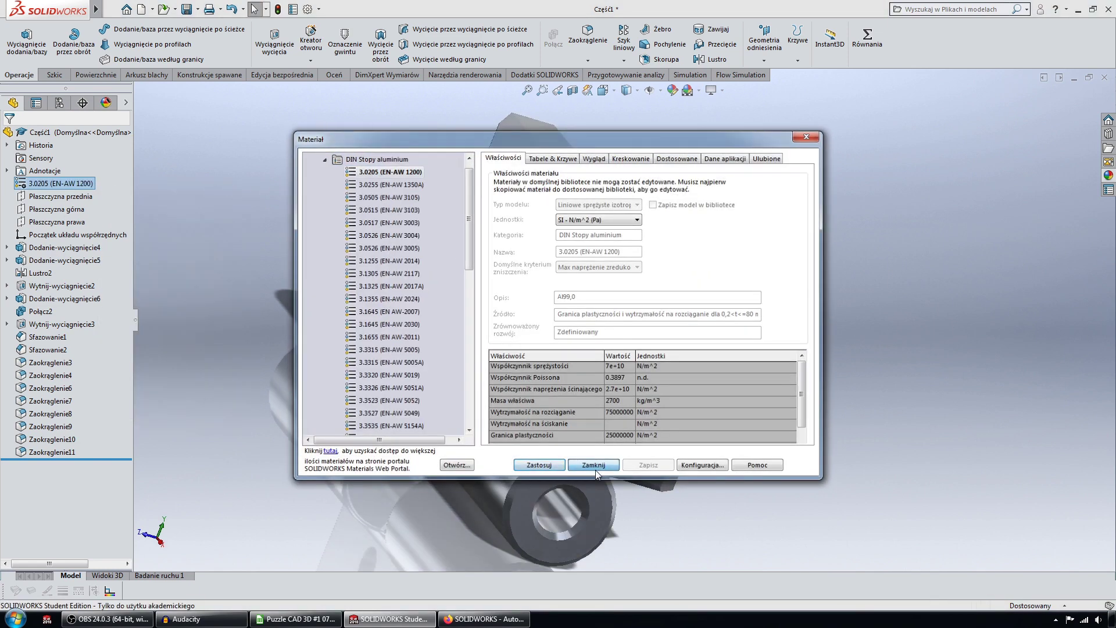
left_click(593, 466)
middle_click_drag(709, 440, 903, 432)
key("Up")
key("Up")
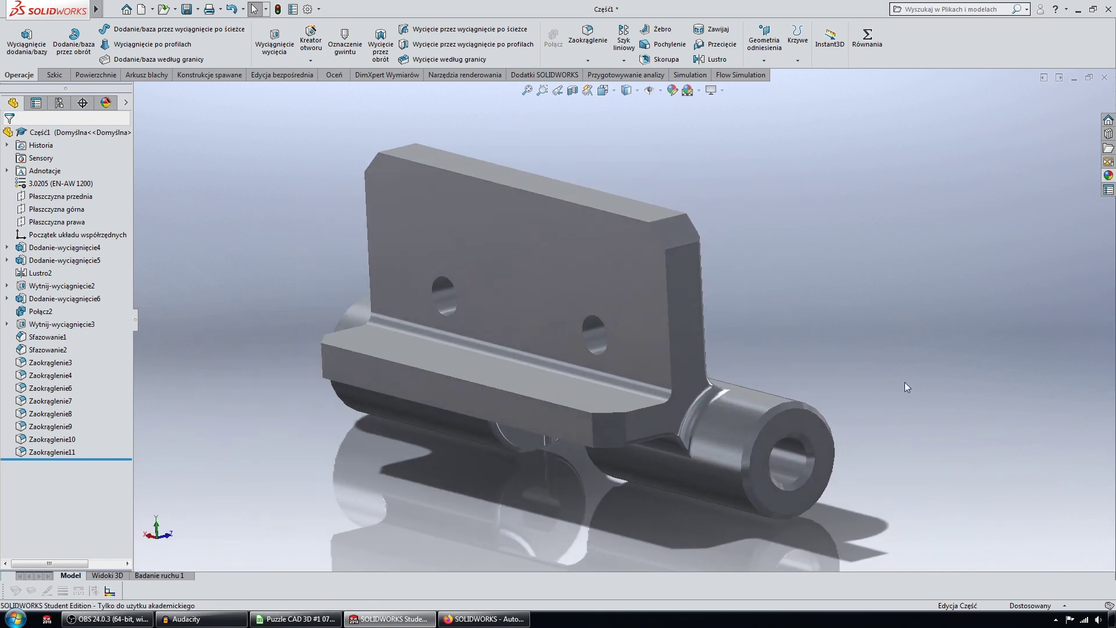
key("Up")
key("Up")
key("Up")
key("Up")
key("Up")
key("Up")
key("Up")
key("Up")
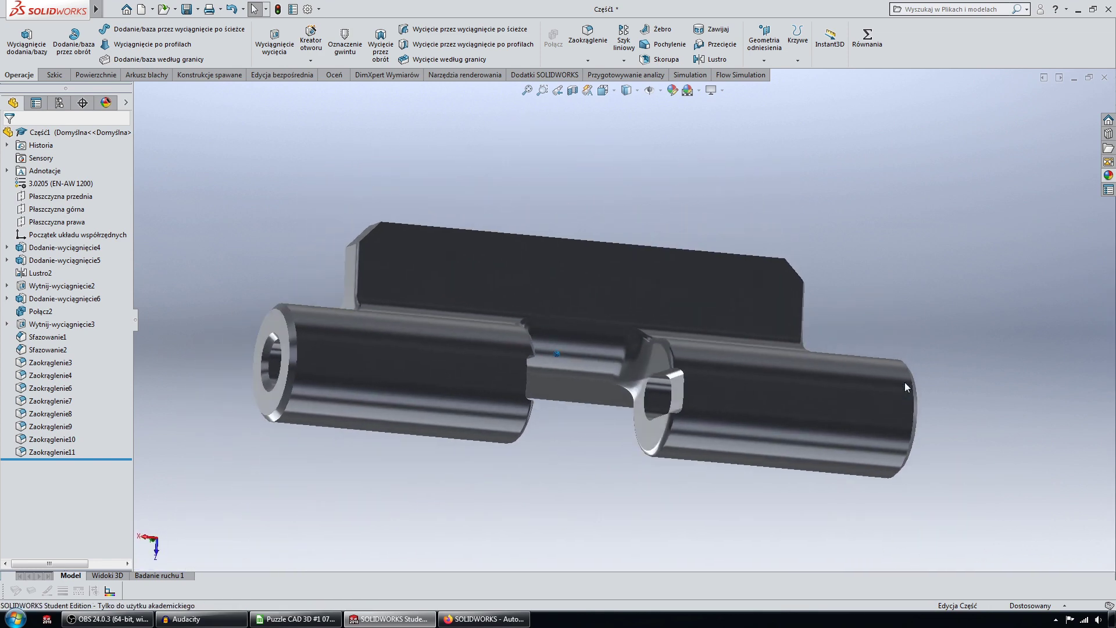
key("Up")
key("Up")
key("Up")
key("Up")
key("Up")
key("Up")
key("Up")
key("Up")
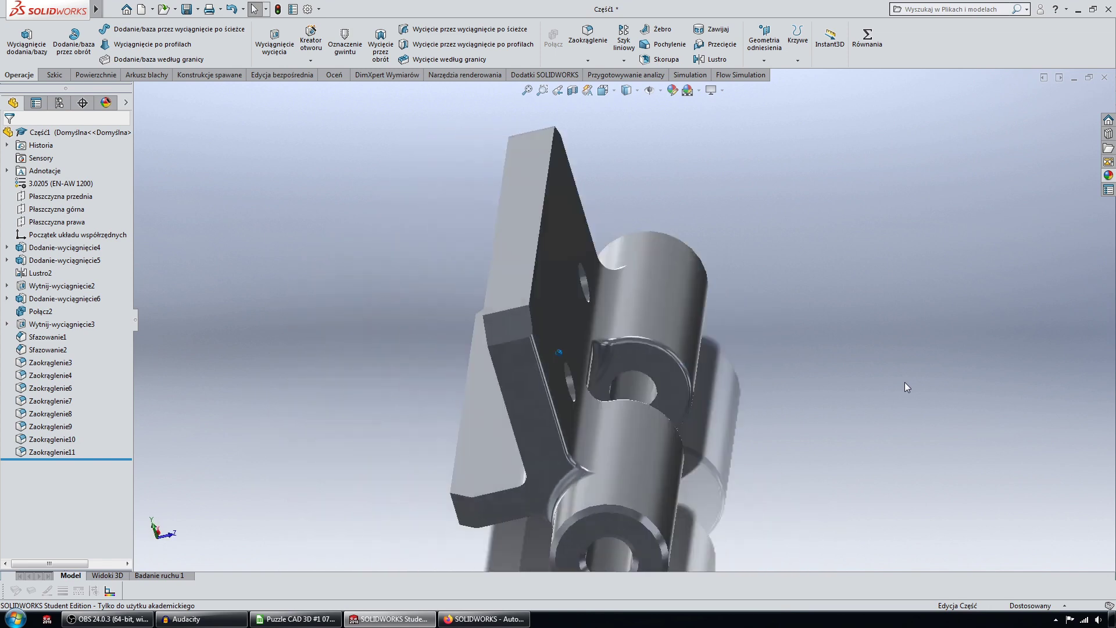
key("Up")
key("Up")
key("Up")
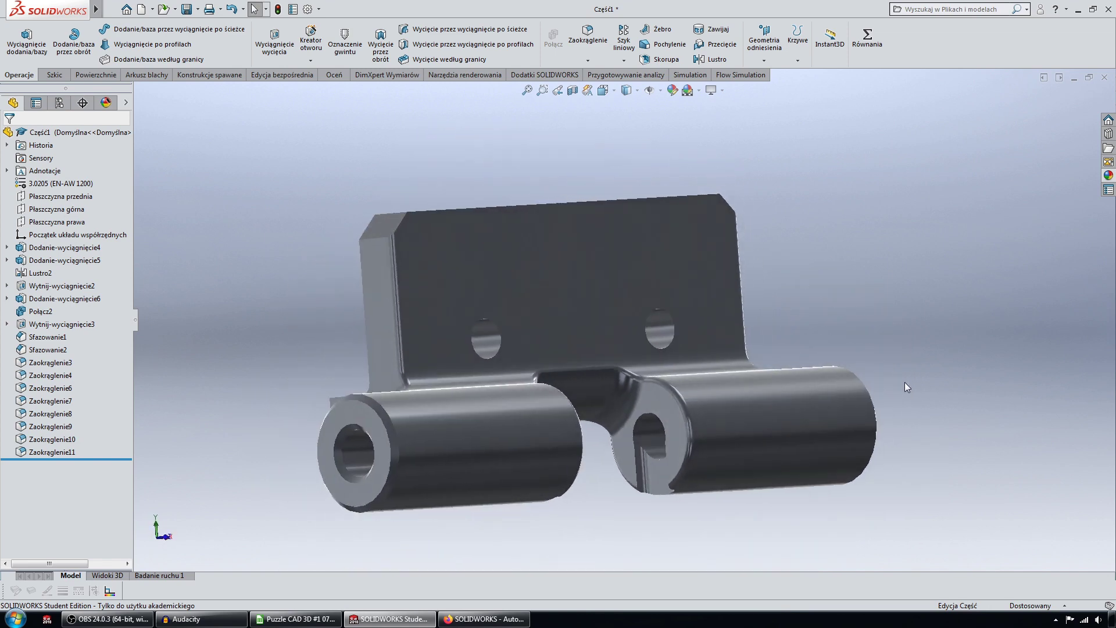
key("Right")
key("Right")
key("Right")
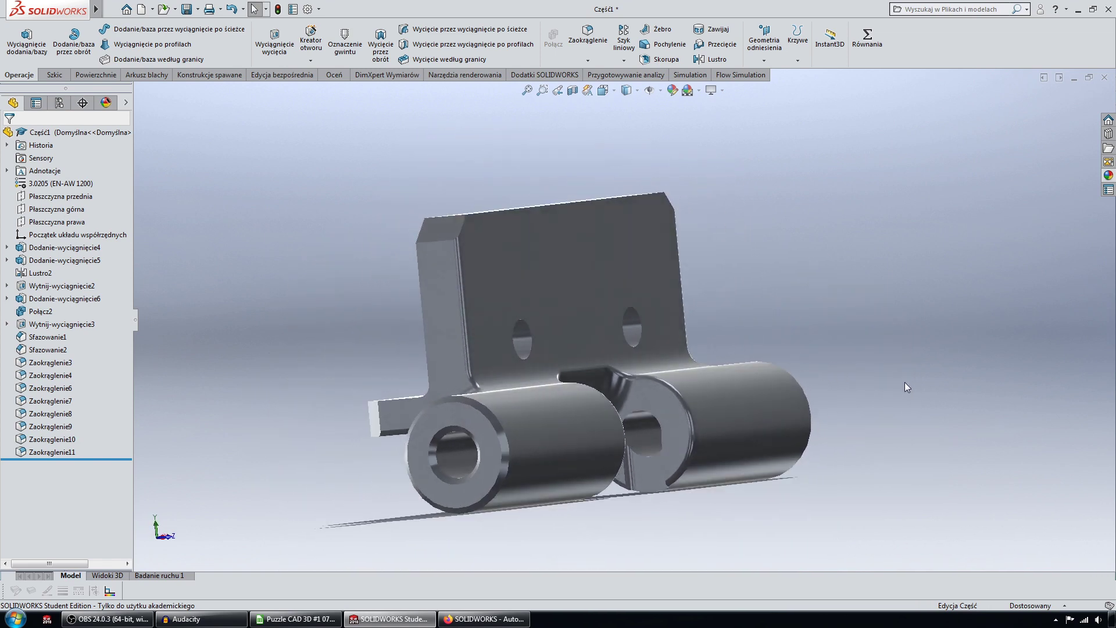
key("Right")
key("Right")
key("Right")
key("Right")
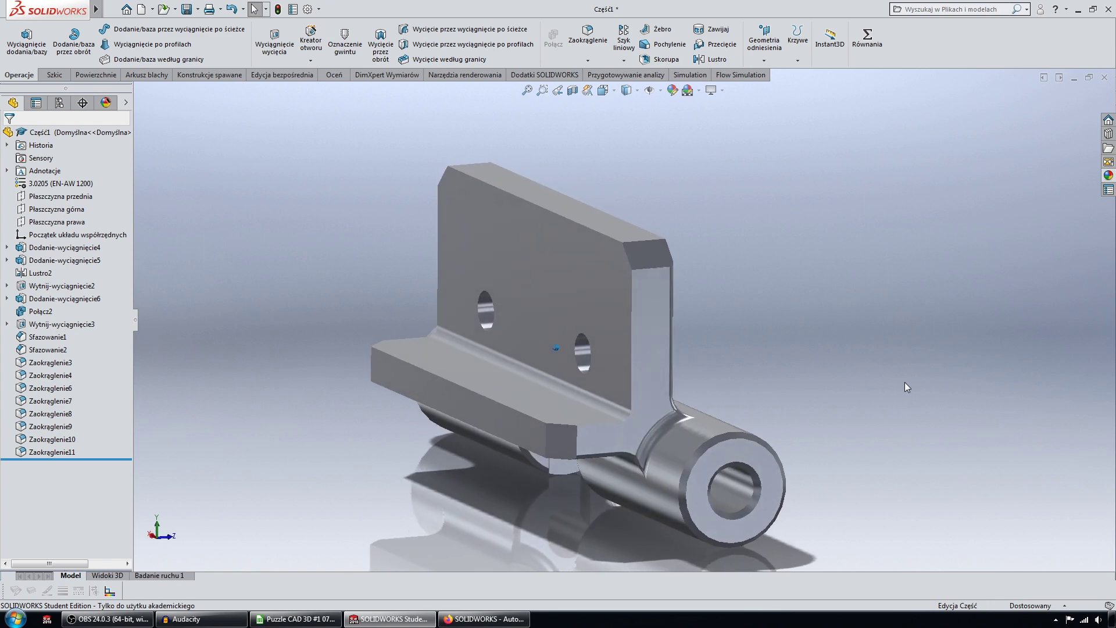
key("Right")
key("Right")
key("Right")
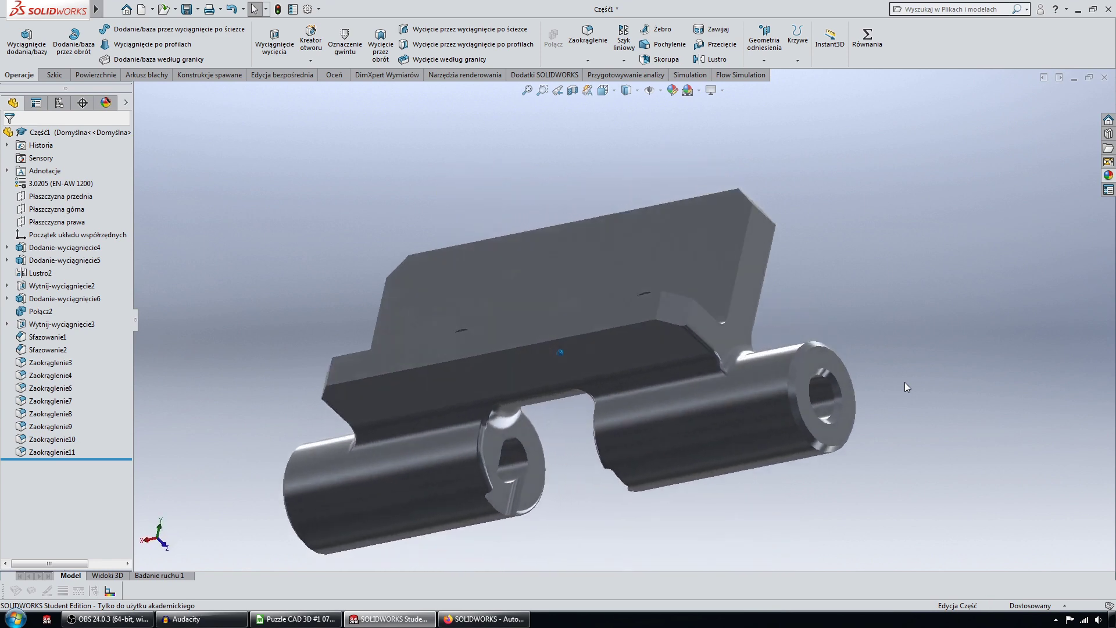
key("Right")
key("Right")
key("Right")
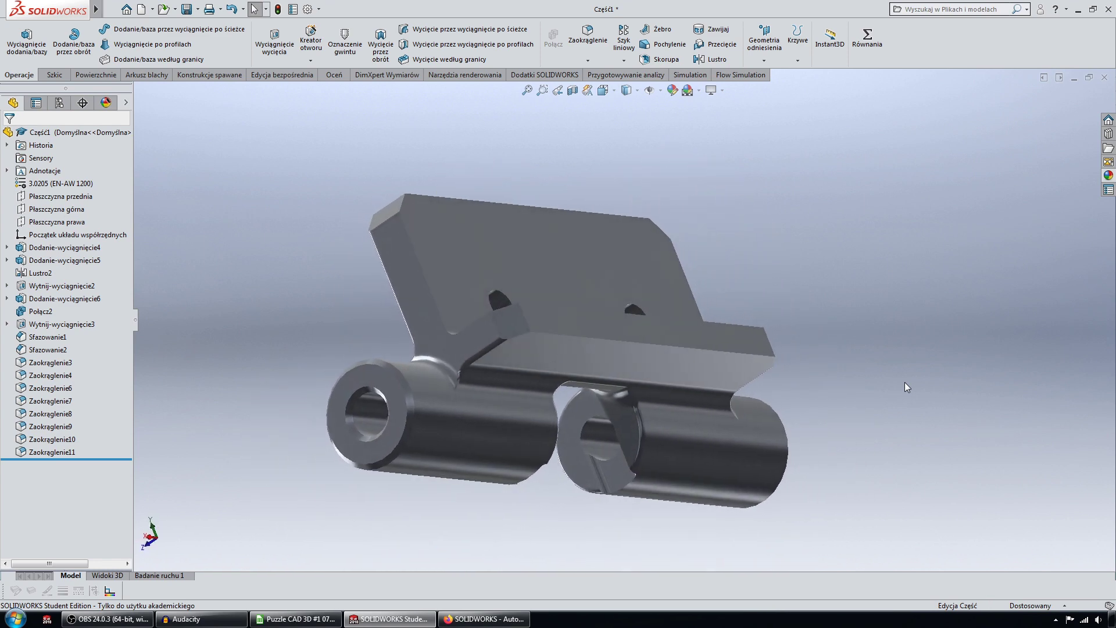
key("Right")
key("Right")
key("Right")
key("Right")
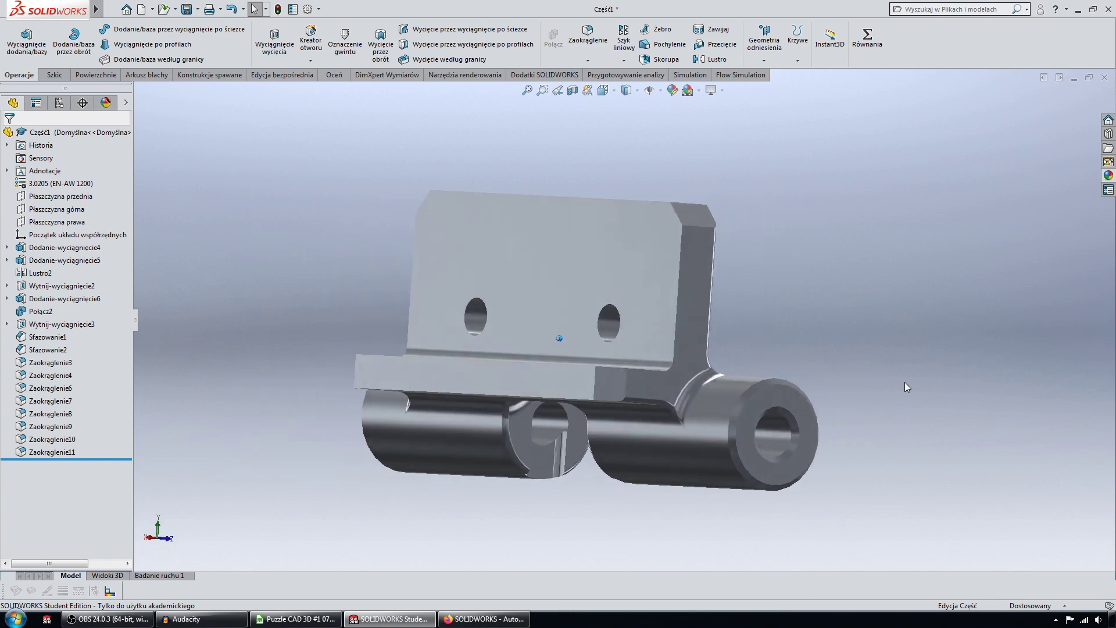
key("Up")
key("Up")
key("Down")
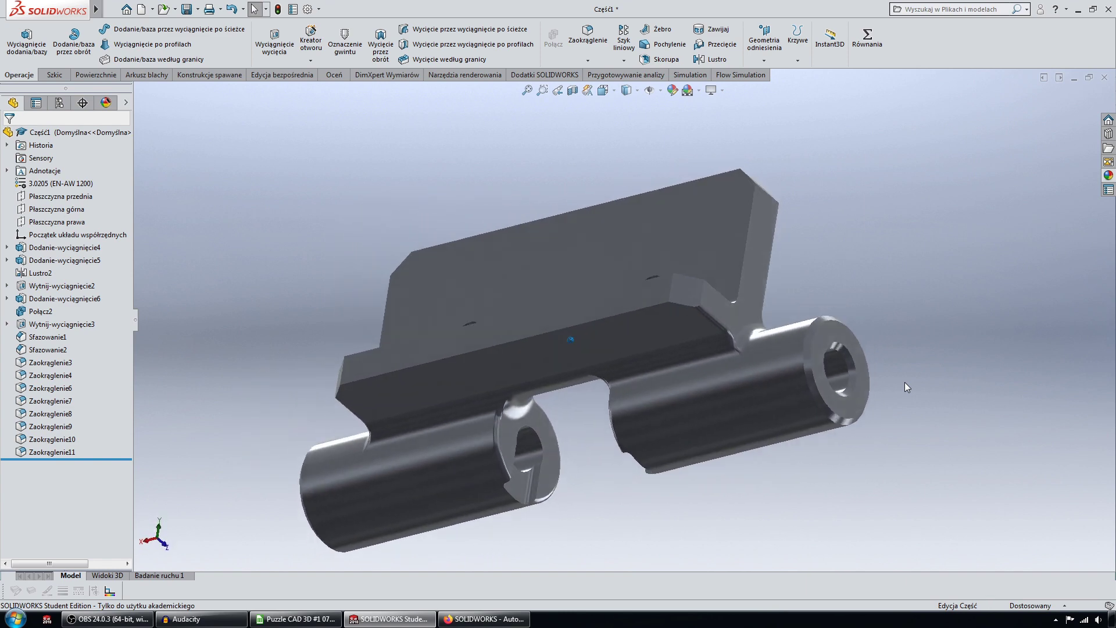
key("Down")
key("Right")
key("Right")
key("Right")
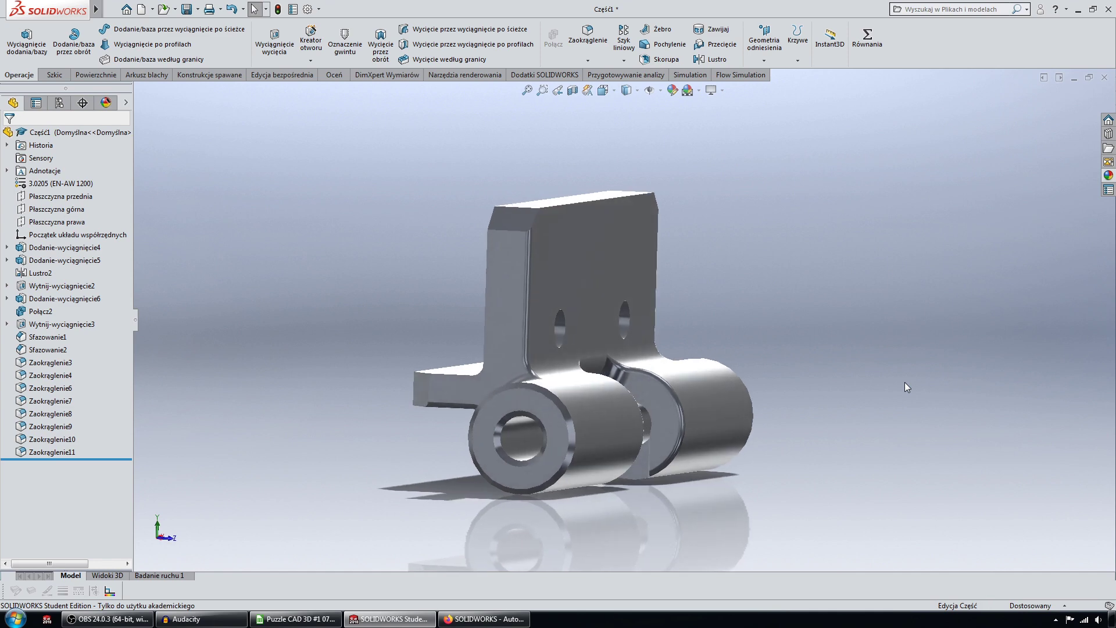
key("Right")
key("Right")
key("Right")
key("Right")
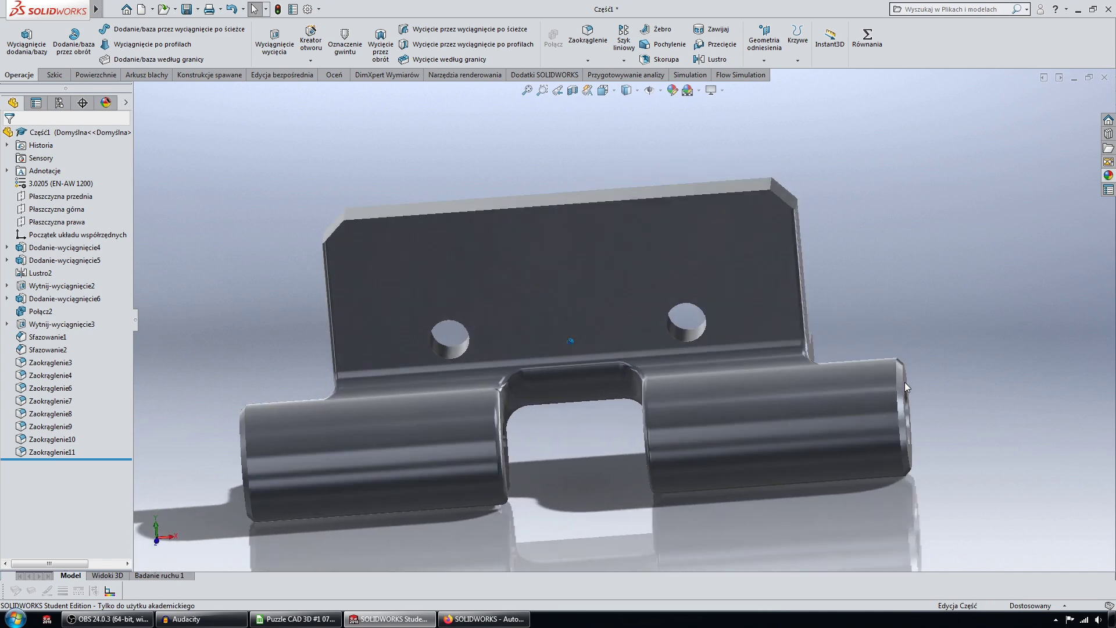
key("Right")
key("Down")
key("Down")
key("Down")
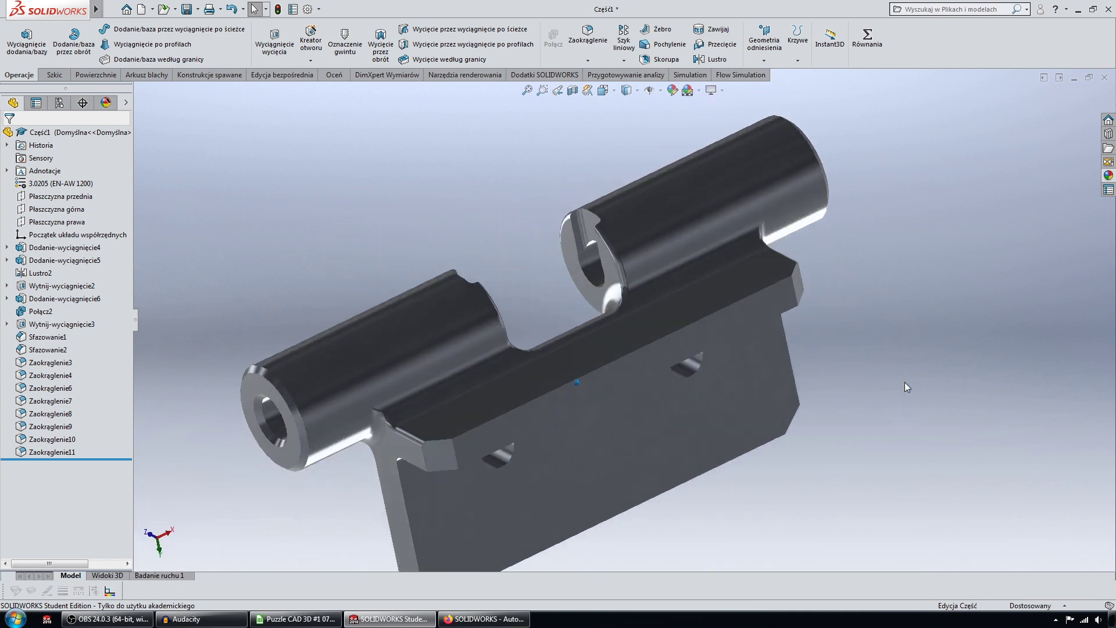
key("Down")
key("Down")
key("Down")
key("Down")
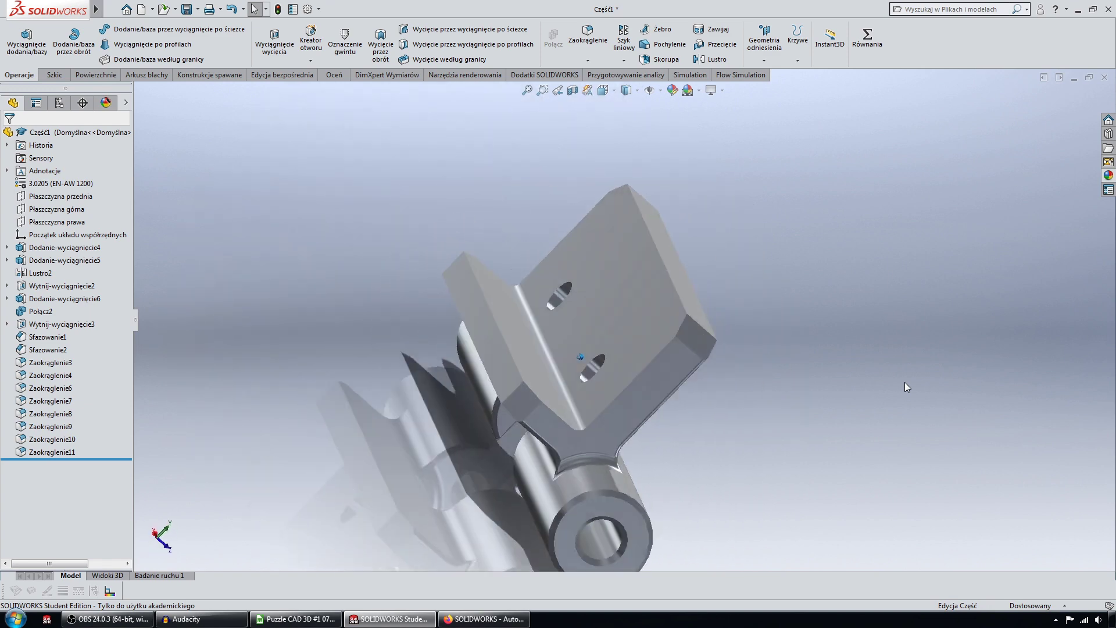
key("Down")
key("Down")
key("Down")
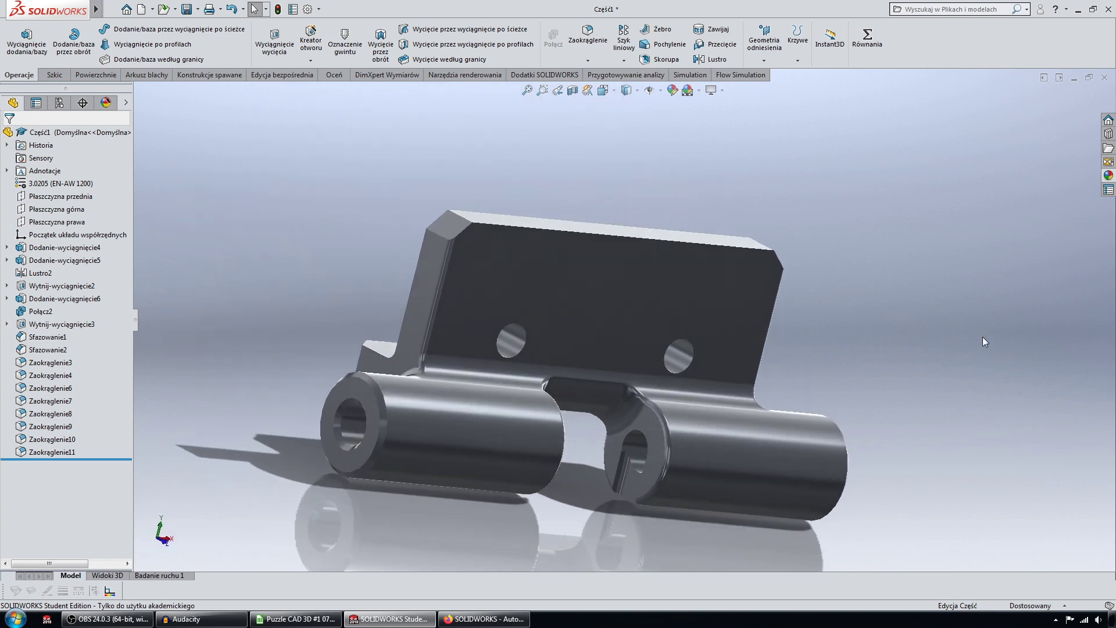
key("Right")
key("Right")
key("Right")
key("Right")
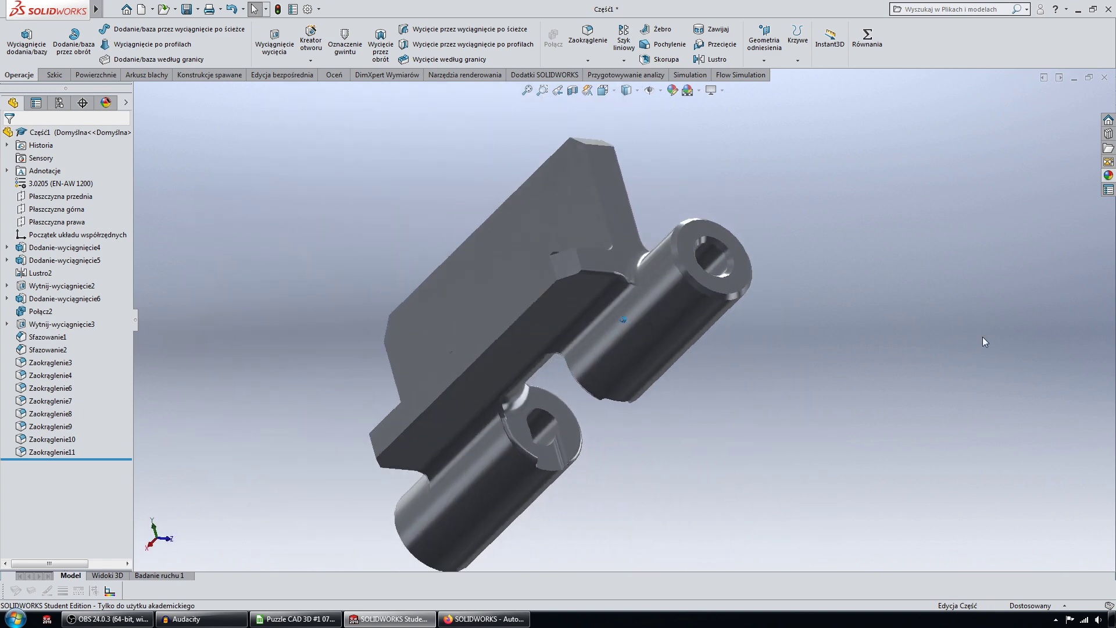
key("Right")
key("Down")
key("Up")
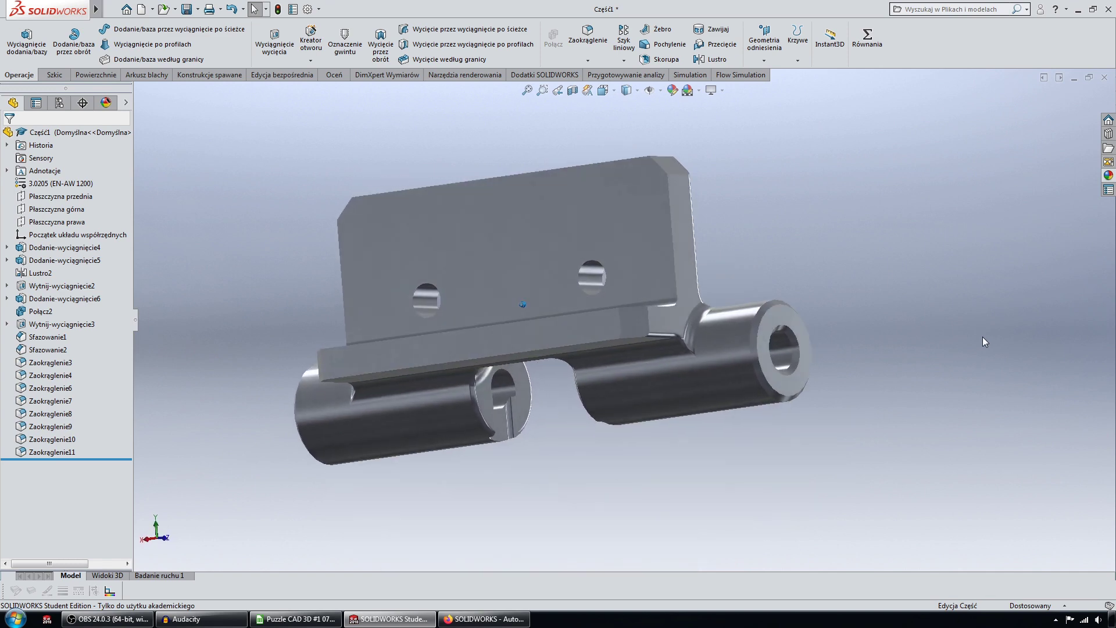
key("Right")
key("Right")
left_click(590, 345)
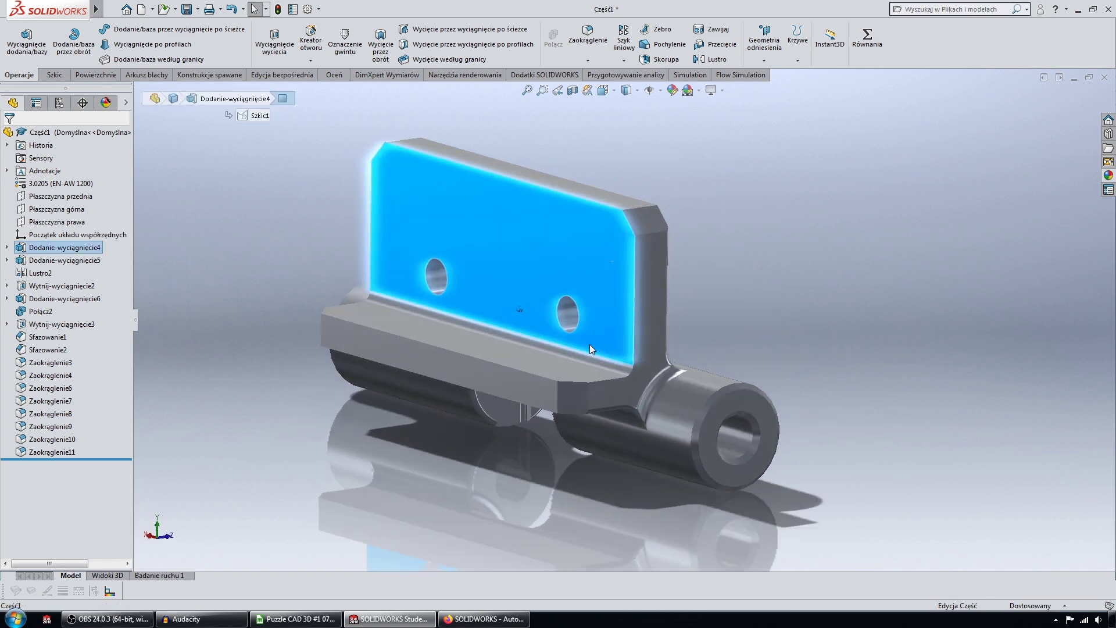
scroll(537, 392, "down", 3)
left_click(500, 402)
mouse_move(491, 368)
middle_mouse_down()
mouse_move(496, 229)
mouse_move(514, 250)
mouse_move(505, 272)
middle_mouse_up()
left_click(542, 242)
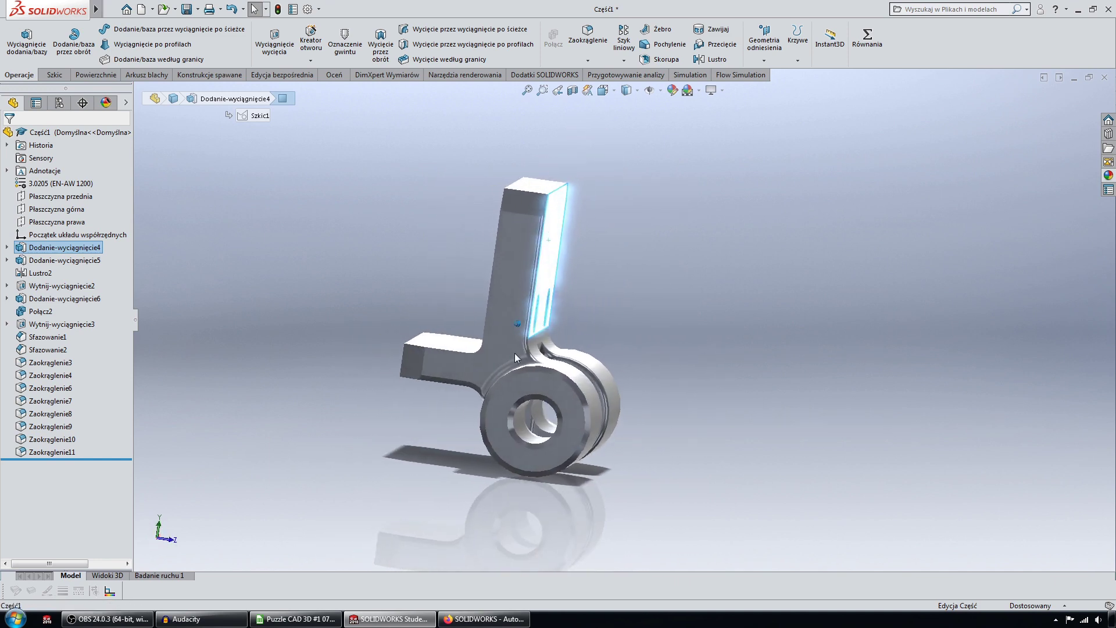
mouse_move(440, 386)
middle_mouse_down()
mouse_move(713, 333)
mouse_move(619, 336)
mouse_move(599, 311)
middle_mouse_up()
middle_click_drag(518, 385, 431, 470)
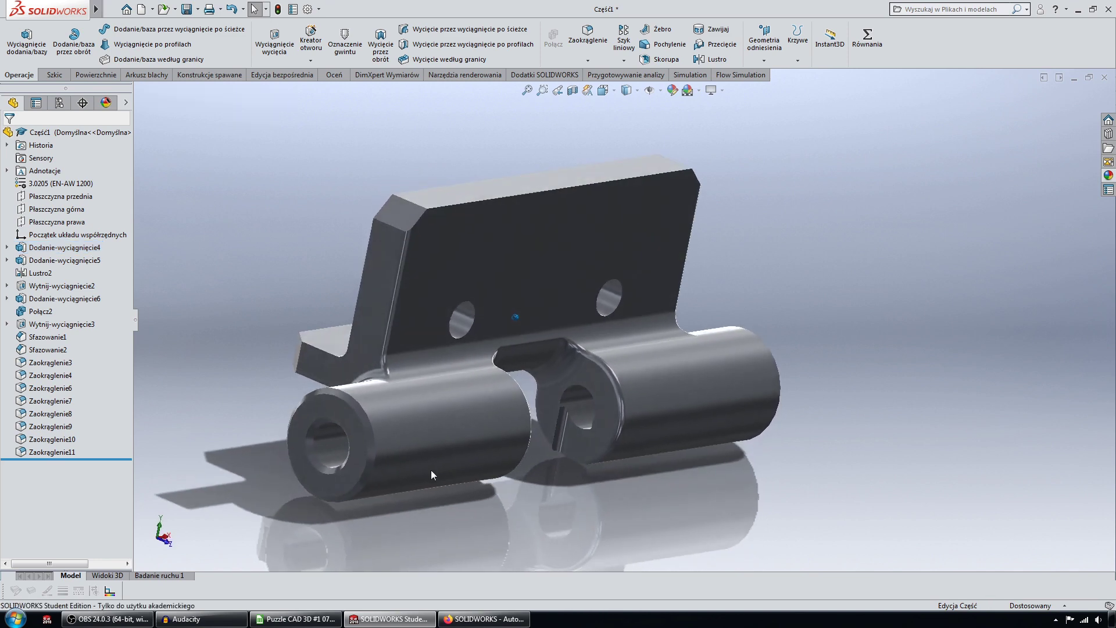
mouse_move(341, 413)
middle_mouse_down()
mouse_move(707, 421)
mouse_move(818, 468)
mouse_move(661, 431)
middle_mouse_up()
left_click(755, 463)
left_click(609, 392)
mouse_move(609, 392)
middle_mouse_down()
mouse_move(577, 405)
mouse_move(469, 393)
middle_mouse_up()
left_click(464, 371)
scroll(473, 410, "down", 4)
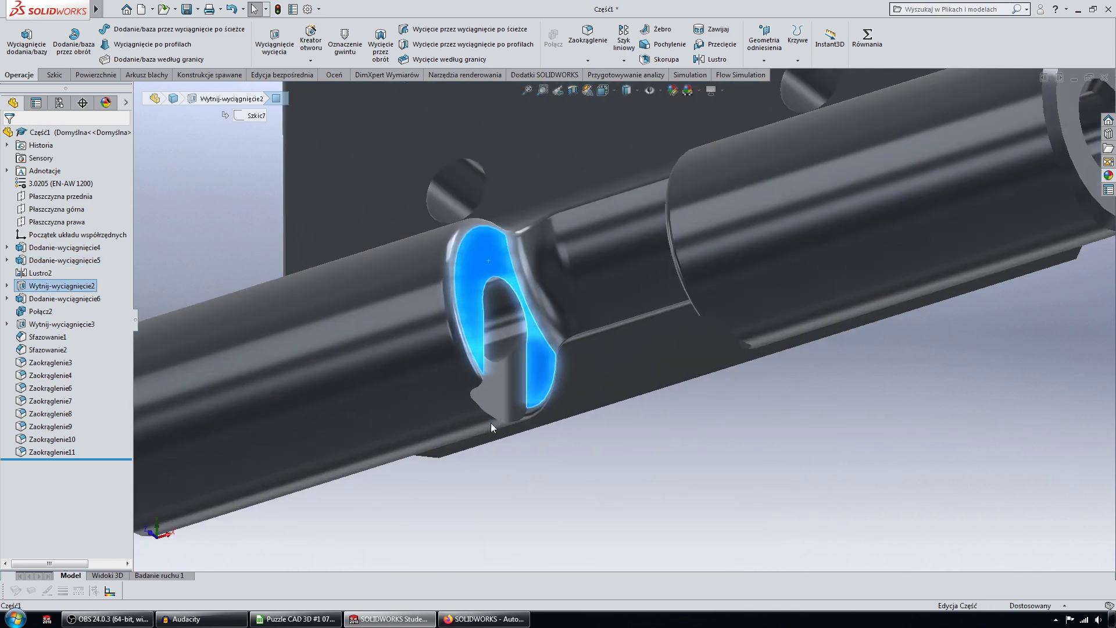
key("Escape")
scroll(564, 490, "up", 4)
key("ctrl+1")
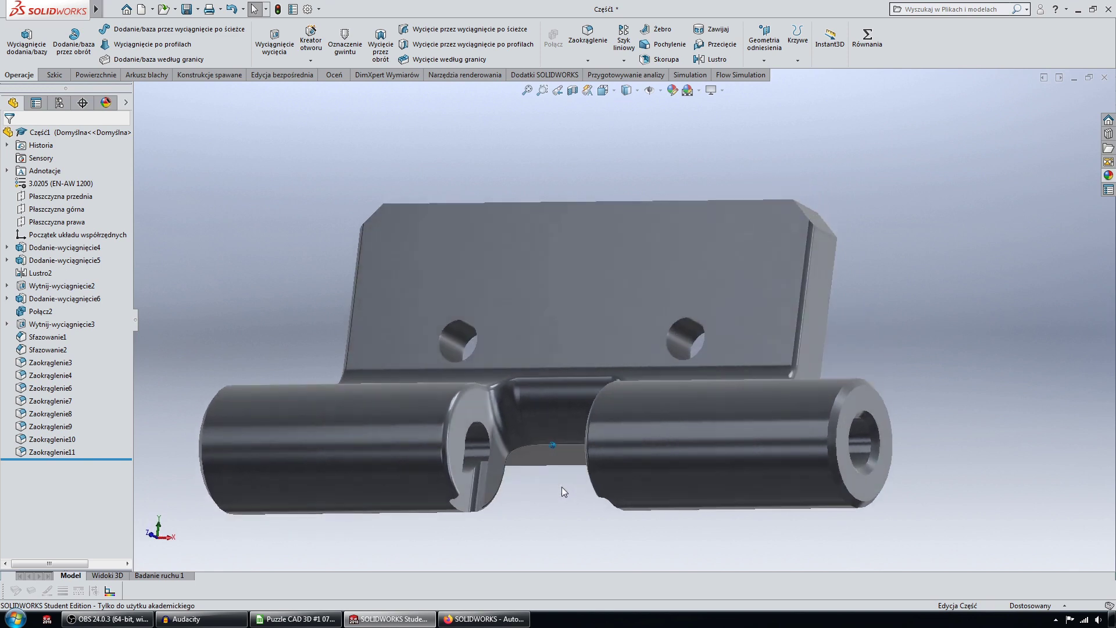
middle_click_drag(550, 469, 491, 386)
key("Down")
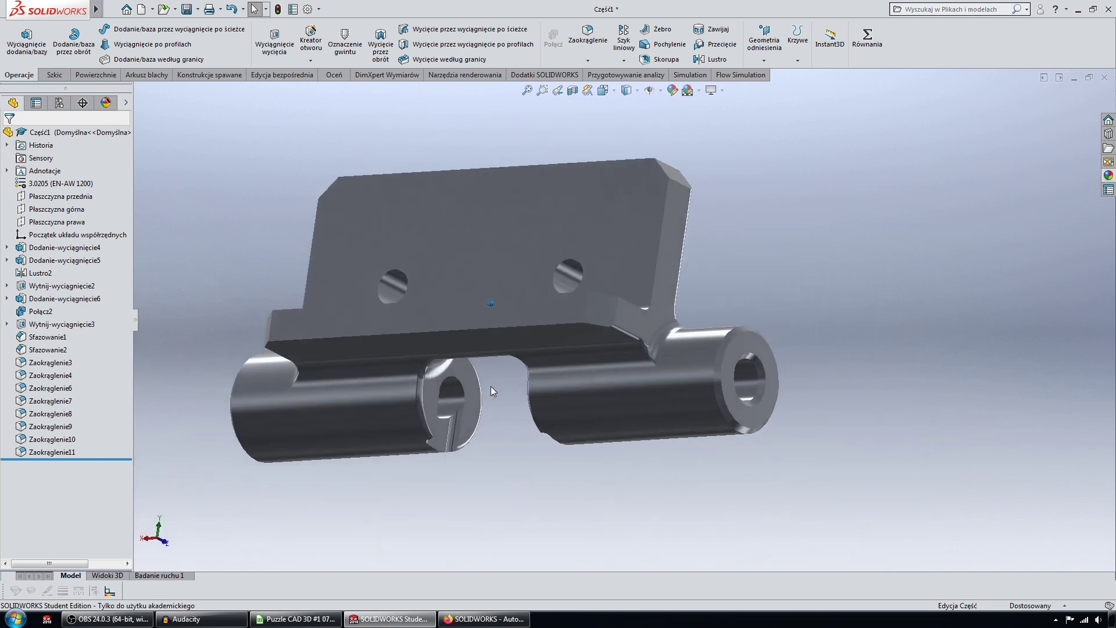
key("Down")
key("Down")
key("Down")
key("Down")
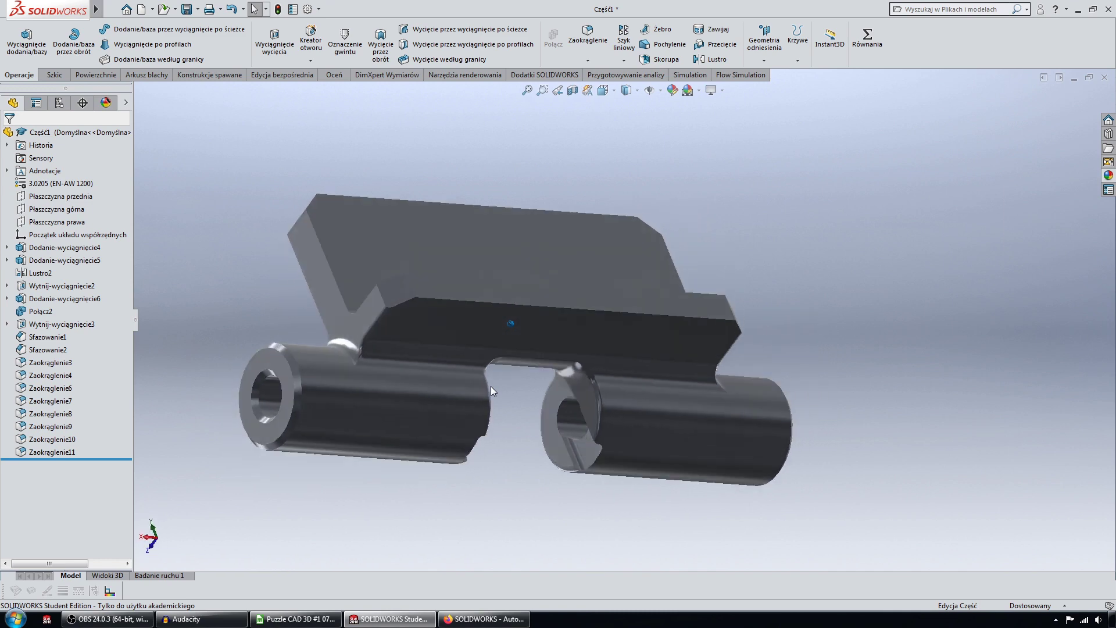
key("Down")
key("Left")
key("Left")
key("Left")
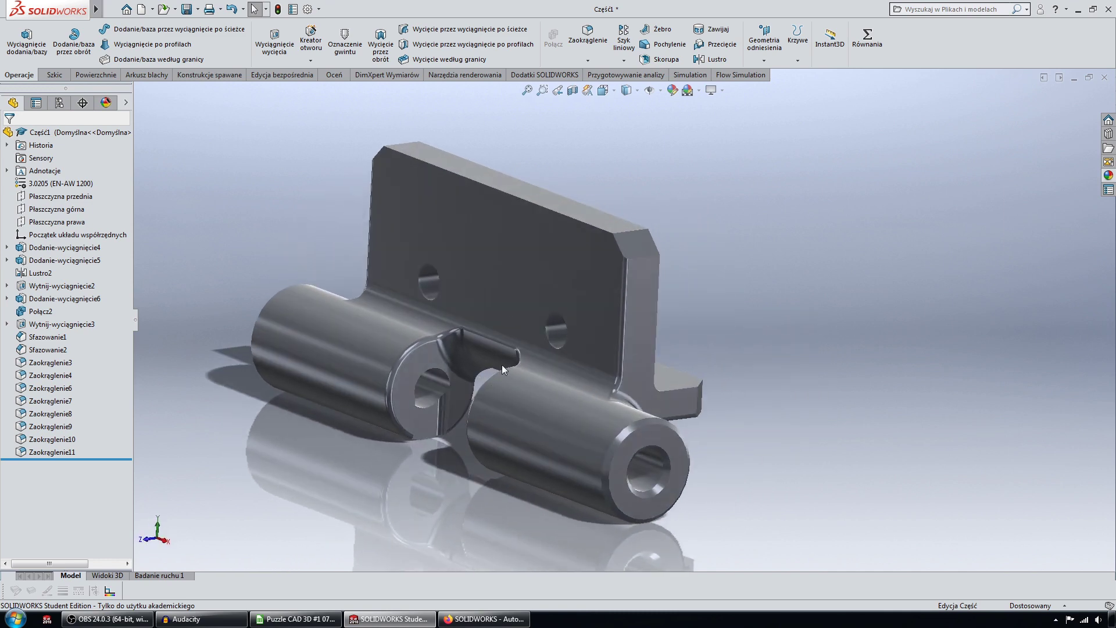
key("Left")
key("Left")
key("Left")
key("Left")
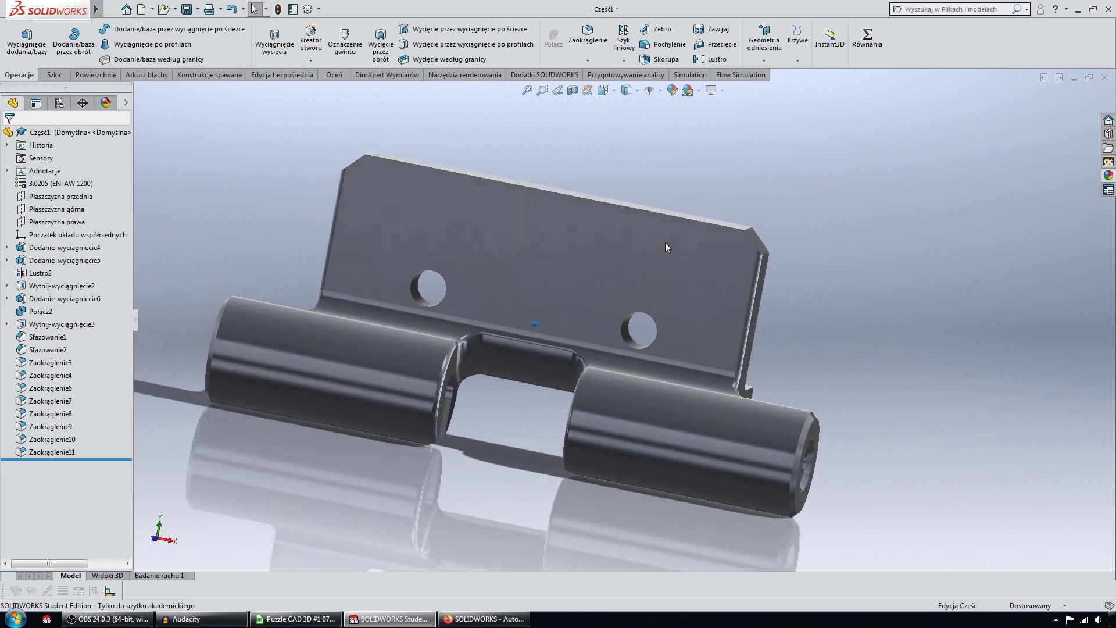
key("Left")
key("Left")
key("Left")
key("Left")
key("Left")
key("Left")
key("Left")
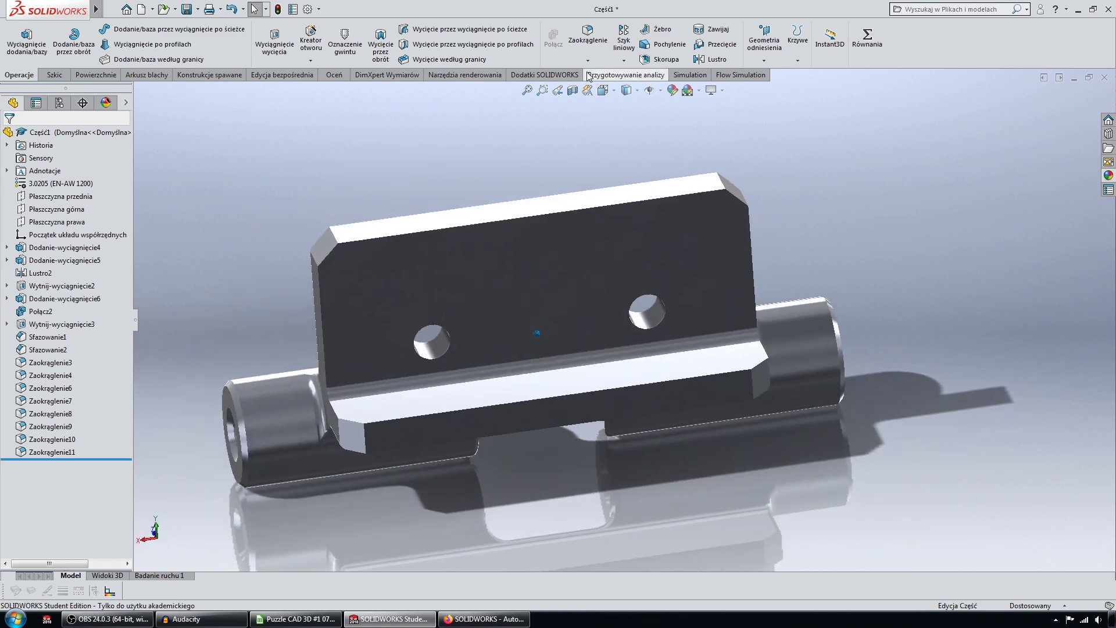
Chamfer the four rim edges of the two mounting holes at 0.3 mm × 45°.
left_click(588, 60)
left_click(599, 89)
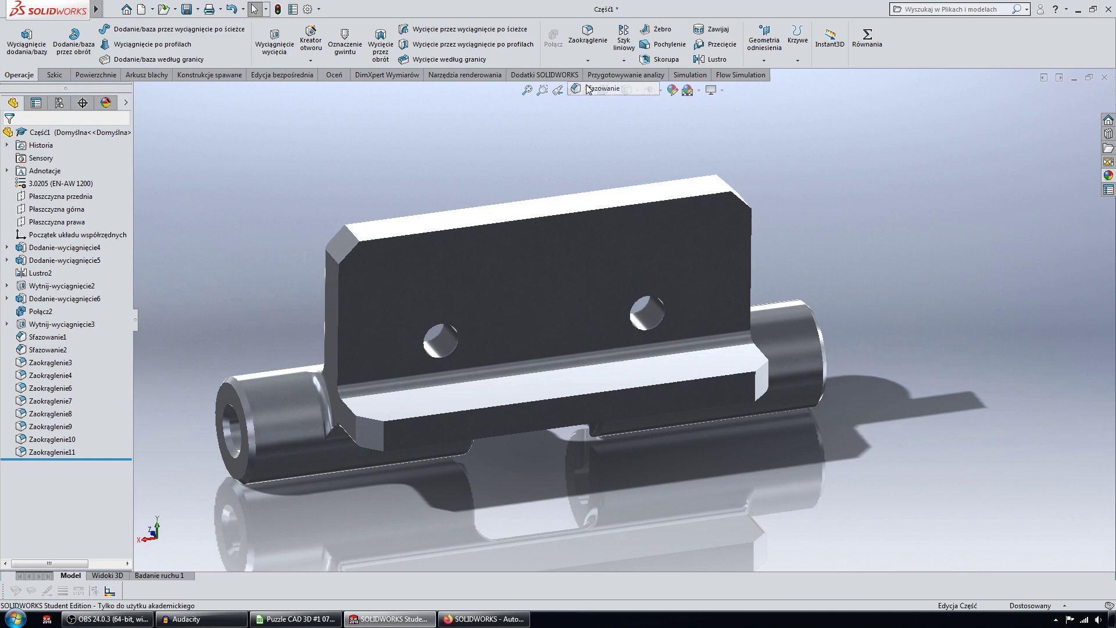
left_click(455, 347)
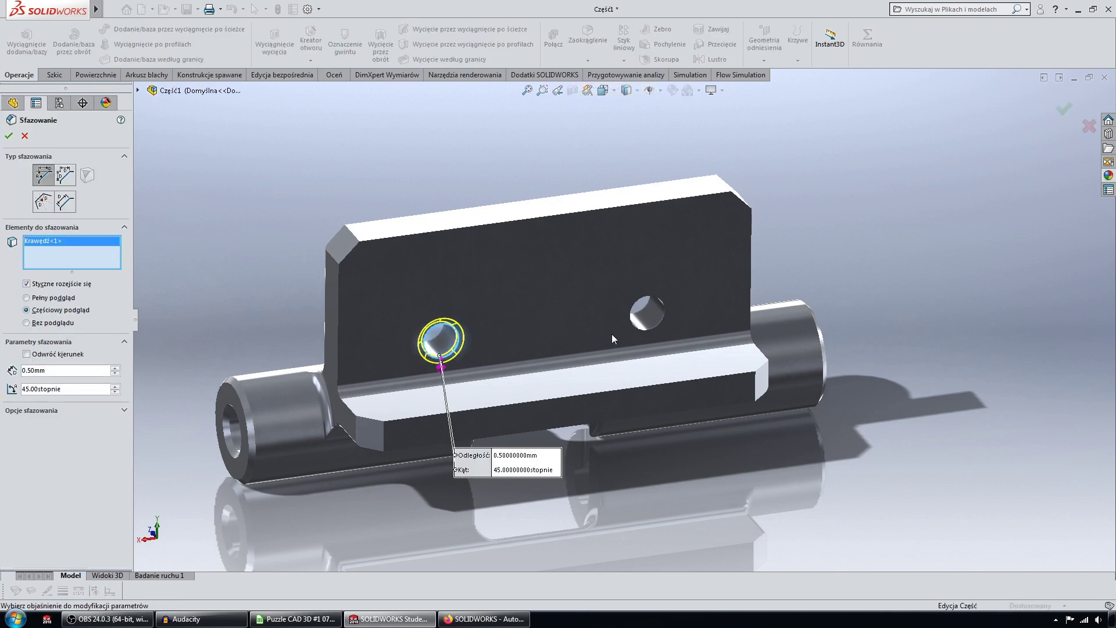
left_click(643, 330)
key("Left")
key("Left")
key("Left")
key("Left")
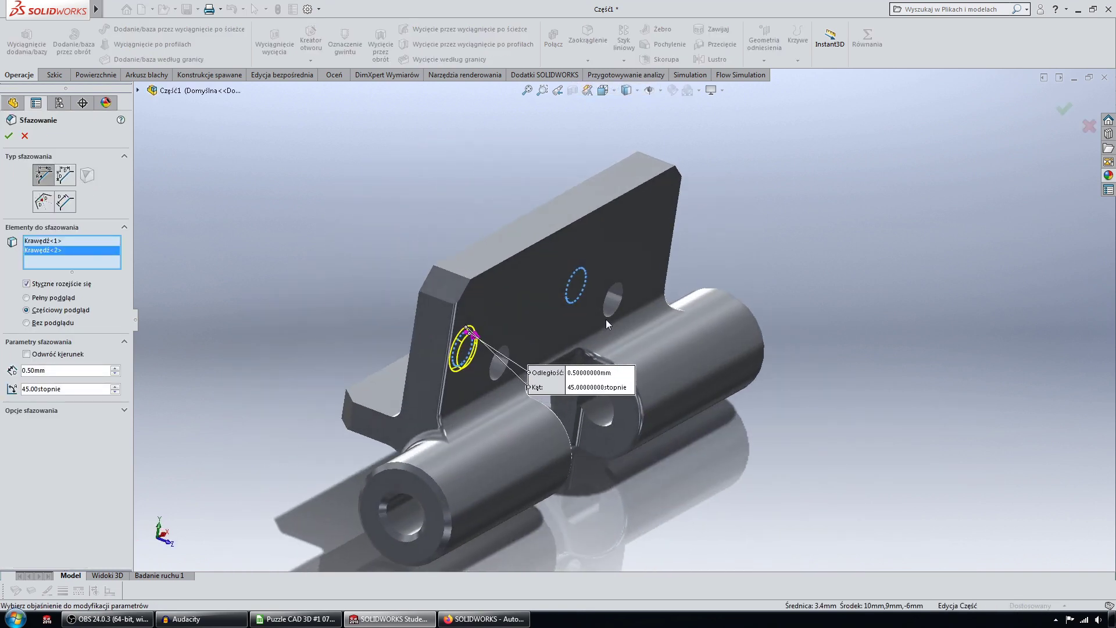
left_click(606, 317)
key("Left")
key("Left")
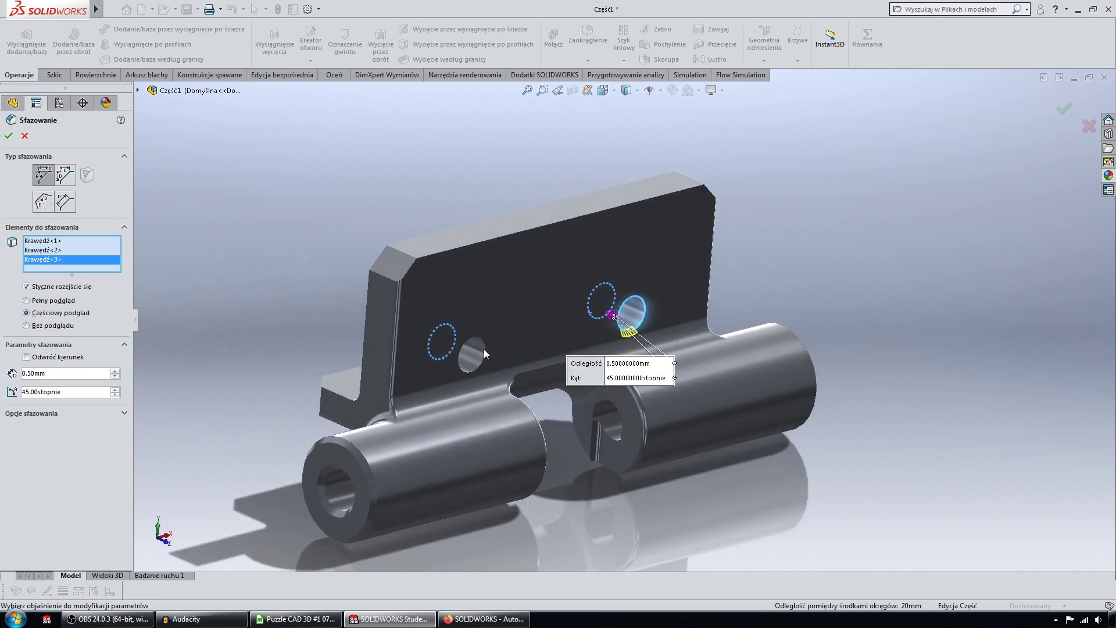
left_click(484, 351)
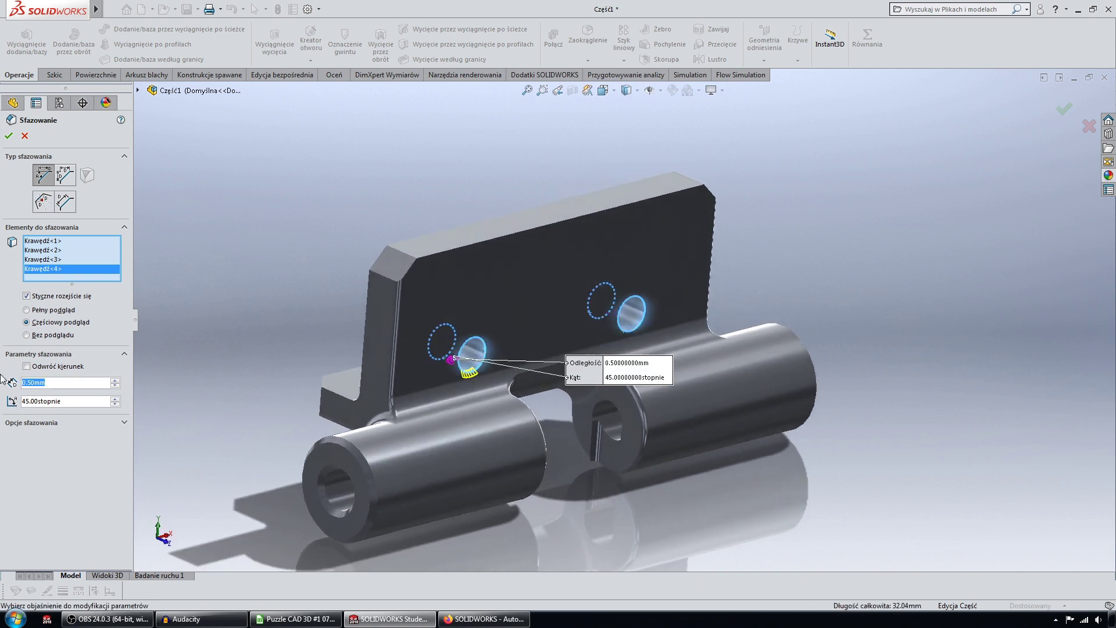
type("0.3")
key("Return")
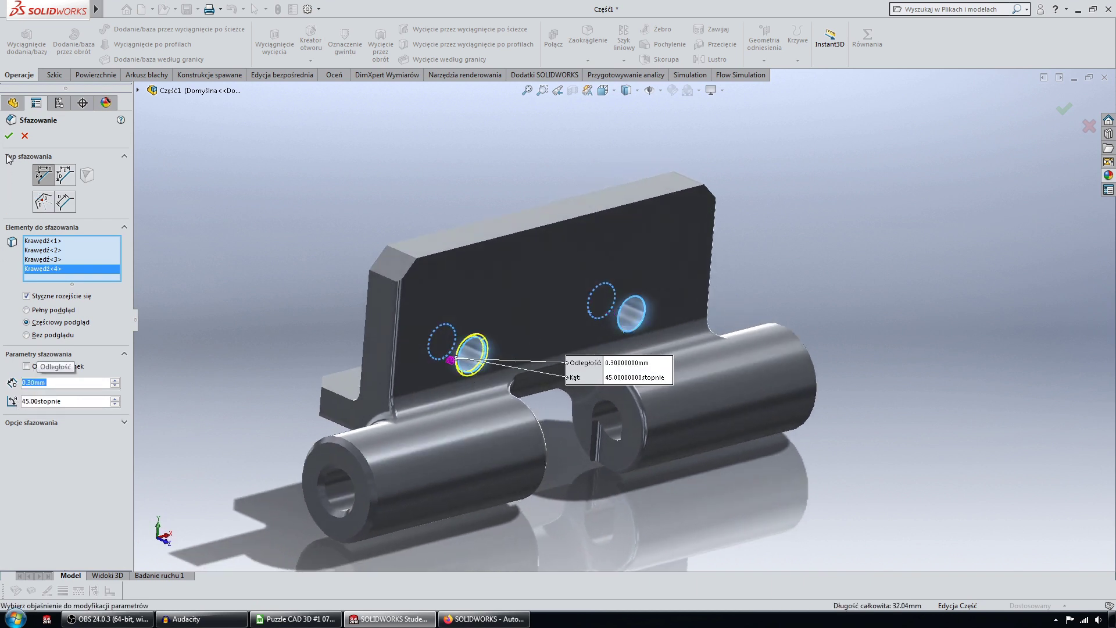
left_click(8, 135)
key("Left")
key("Left")
key("Left")
Rotate the finished part to show the knuckle end-on and the flange underside.
key("Left")
key("Left")
key("Left")
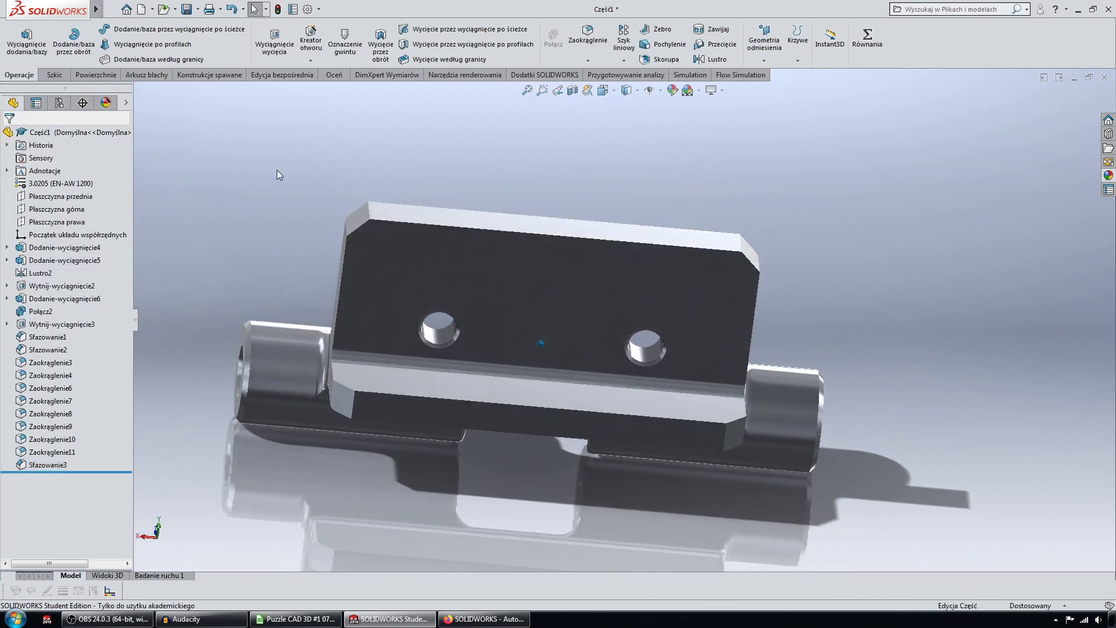
key("Left")
key("Left")
key("Left")
key("Left")
key("Left")
key("Left")
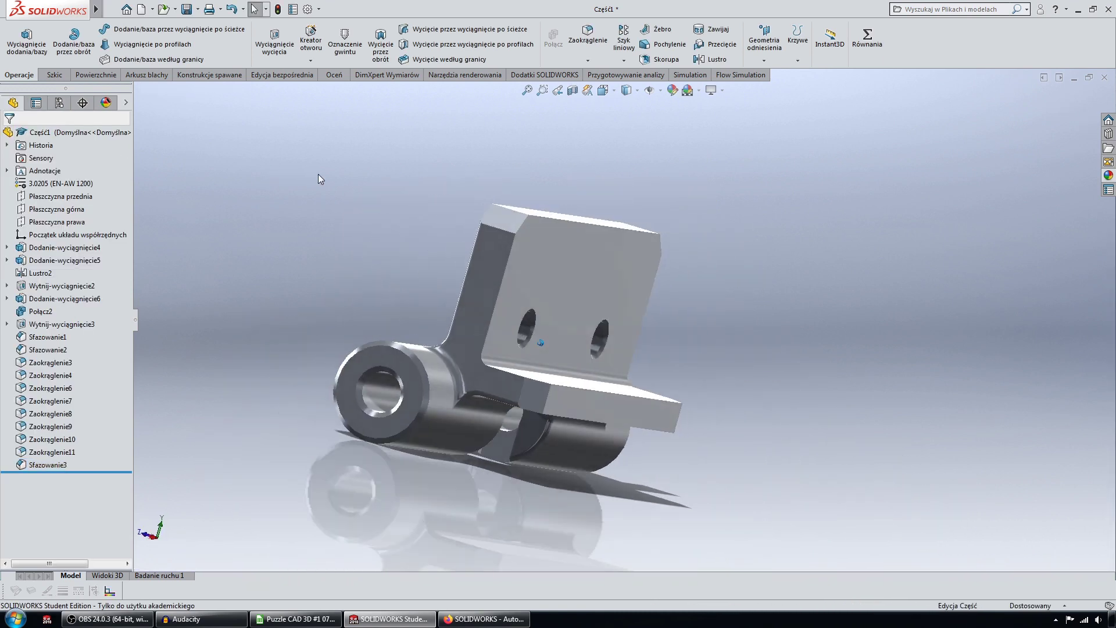
key("Left")
key("Up")
key("Up")
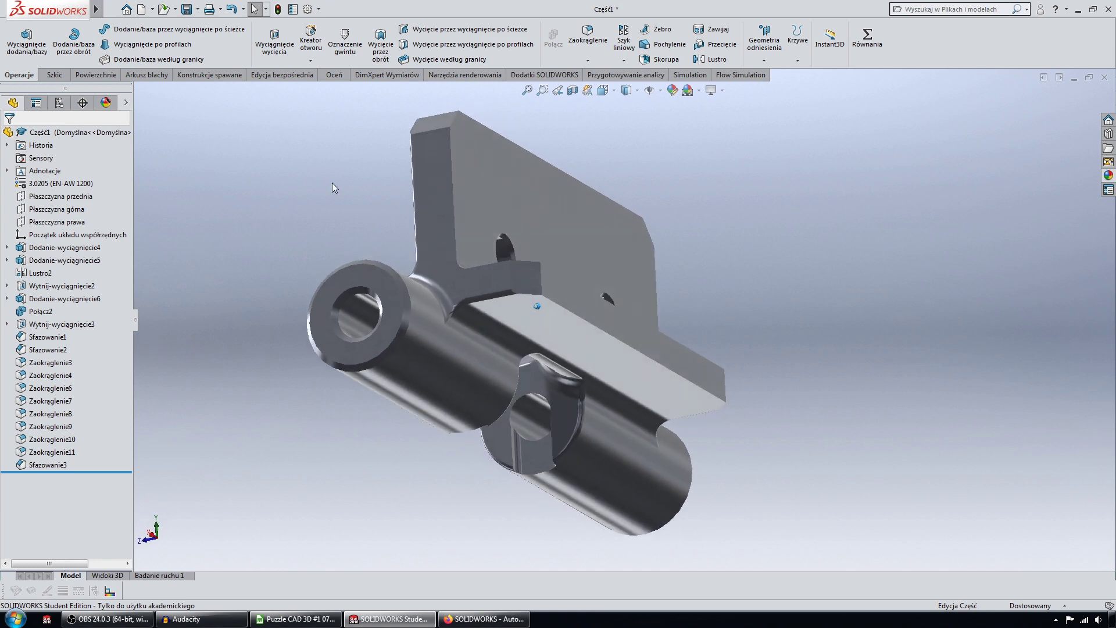
key("Down")
key("Down")
key("Left")
key("Right")
key("Down")
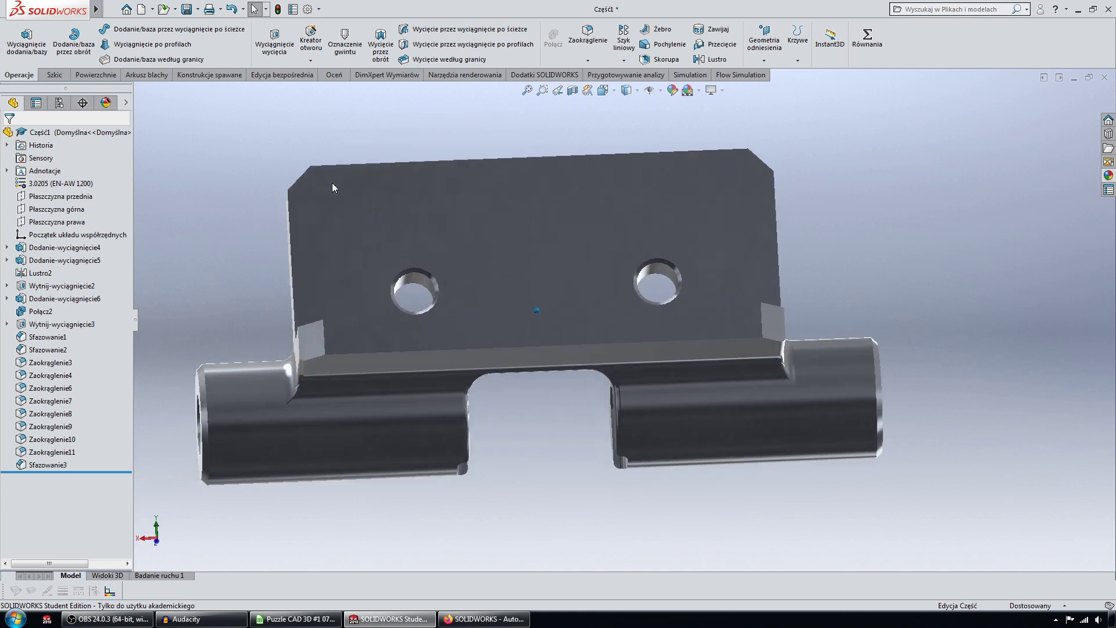
key("Left")
key("Left")
key("Left")
key("Left")
key("Left")
key("Left")
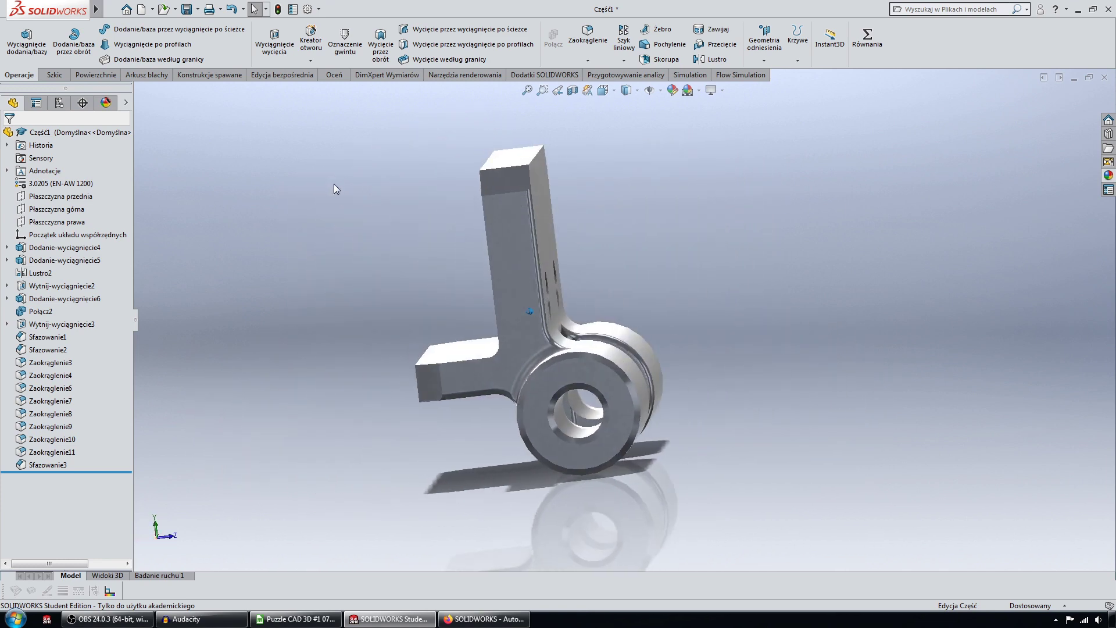
key("Left")
key("Left")
key("Down")
key("Up")
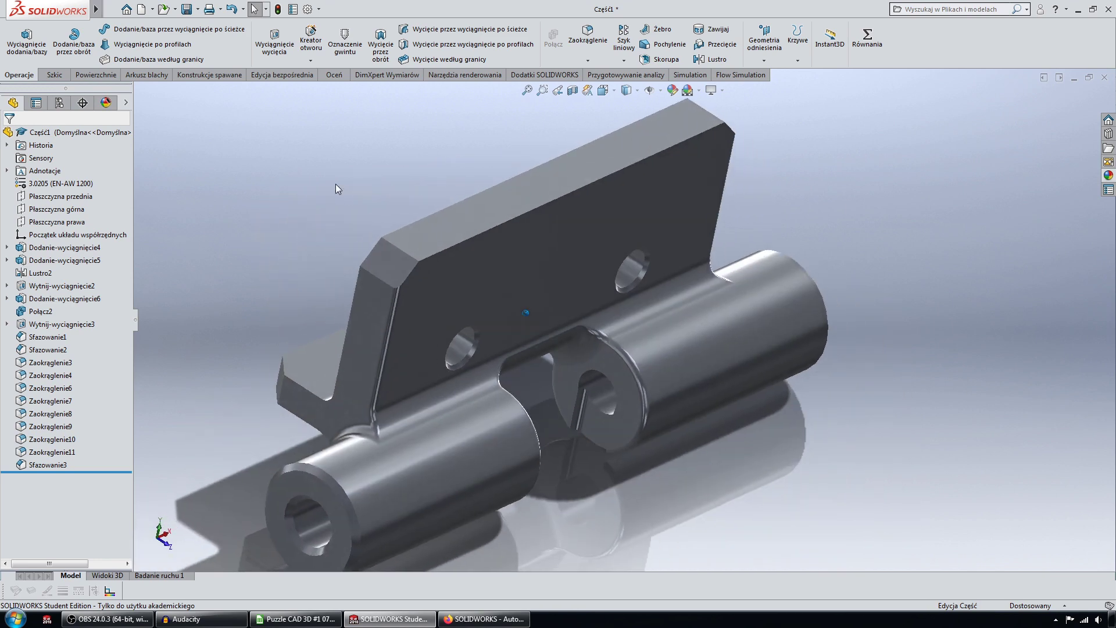
Show the knuckles' underside and plate face, then bring solidexpert.com in Firefox forward.
key("Left")
key("Right")
key("Up")
key("Up")
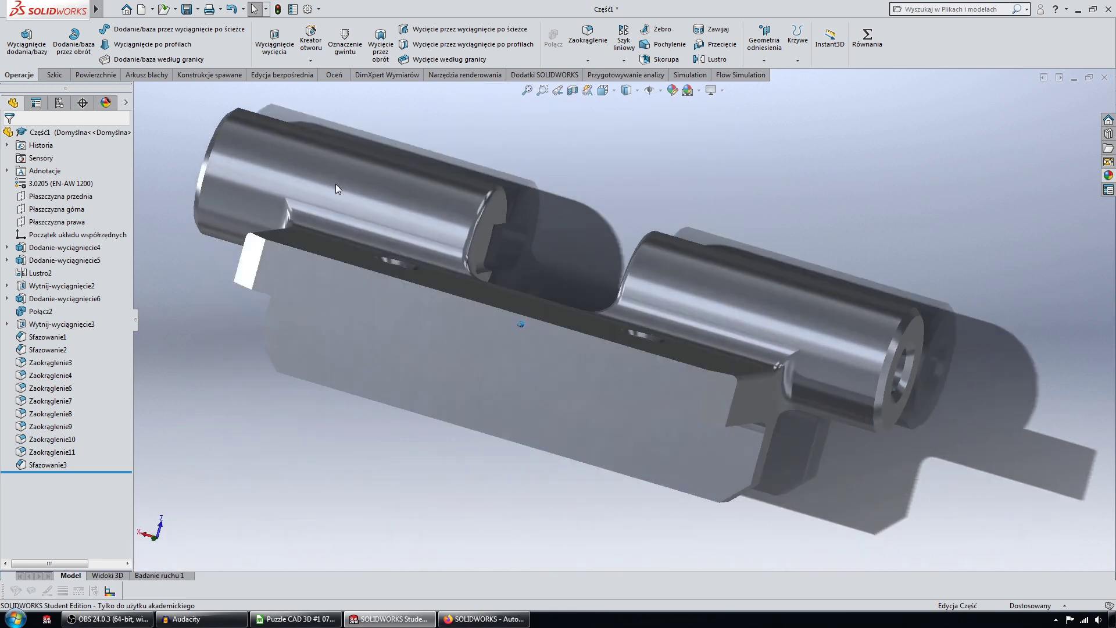
key("Up")
key("Up")
key("Up")
key("Up")
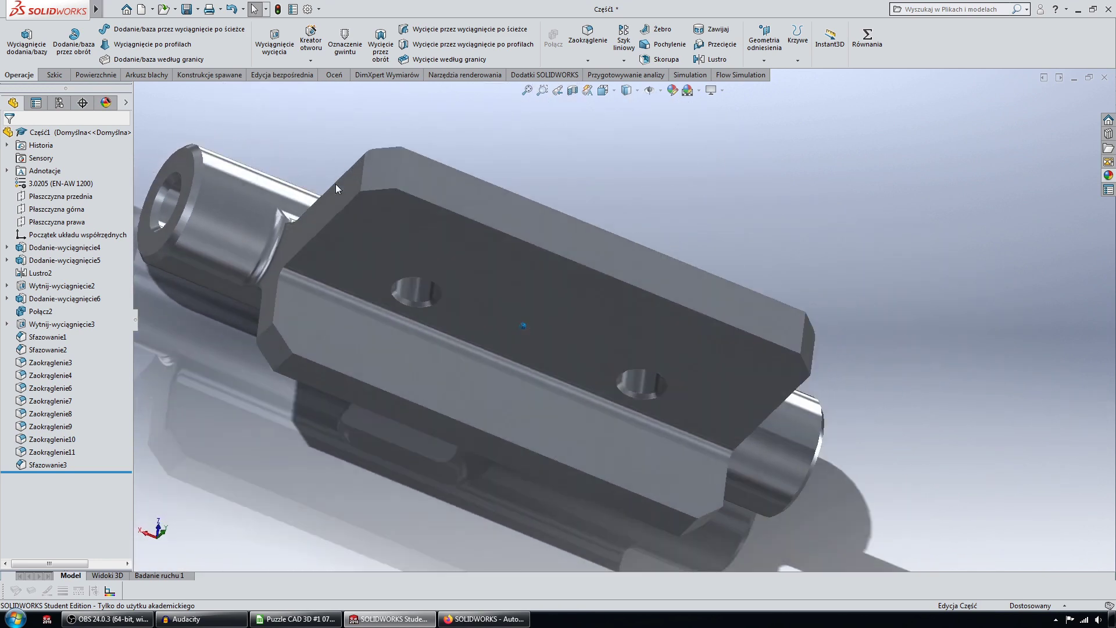
key("Up")
key("Up")
key("Up")
key("Up")
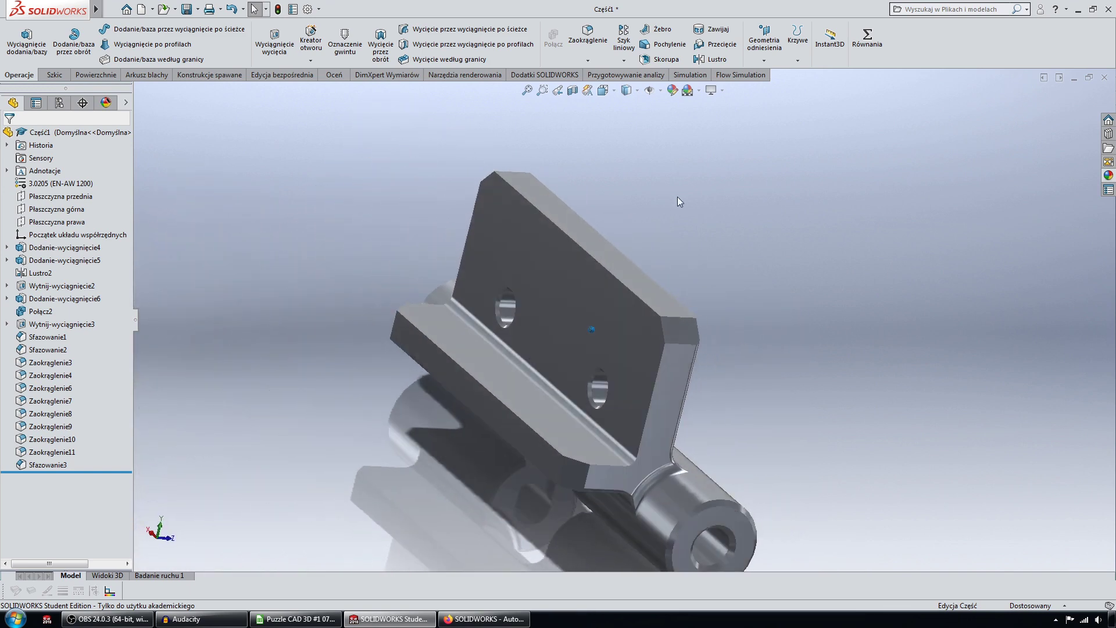
key("Up")
key("Up")
key("Left")
key("Left")
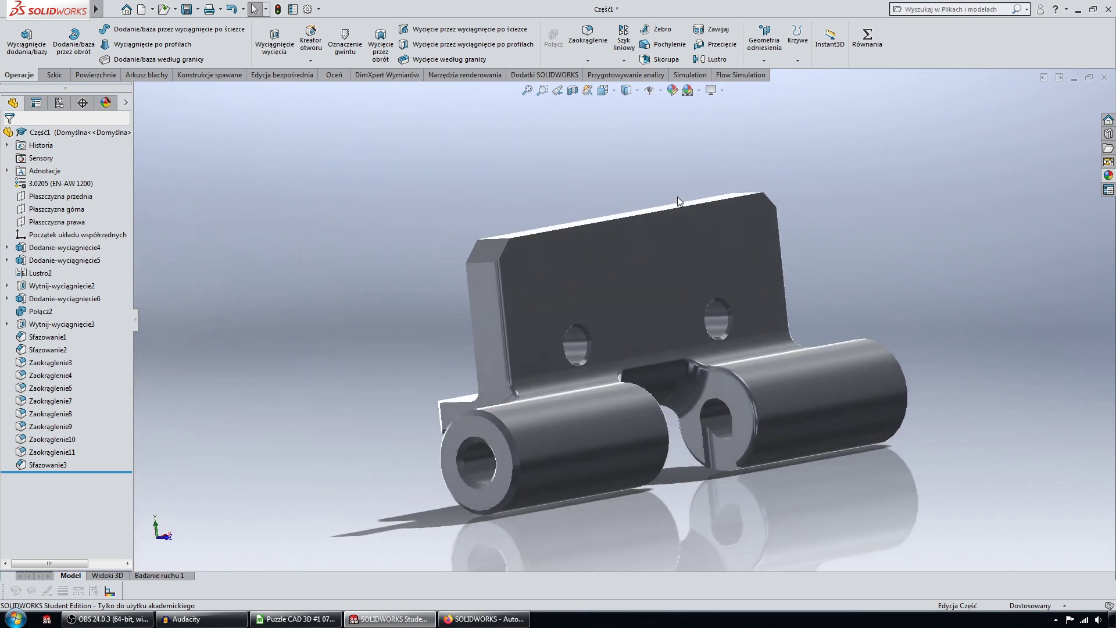
key("Up")
key("Up")
key("Up")
key("Down")
key("Down")
key("shift+Left")
key("shift+Left")
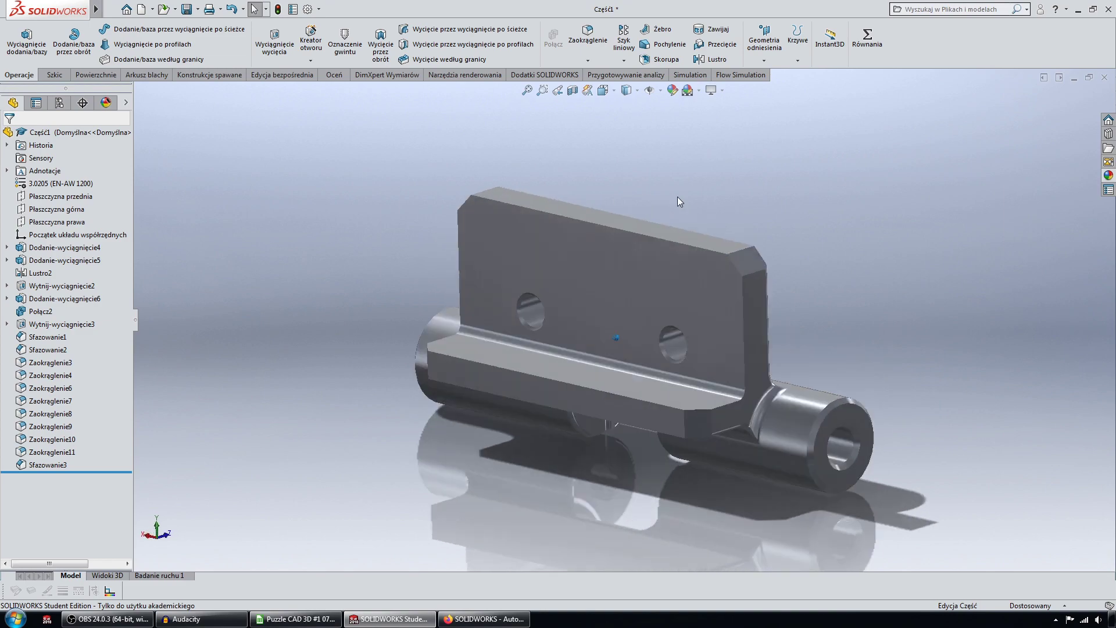
key("Left")
key("Left")
key("Up")
key("Up")
key("Up")
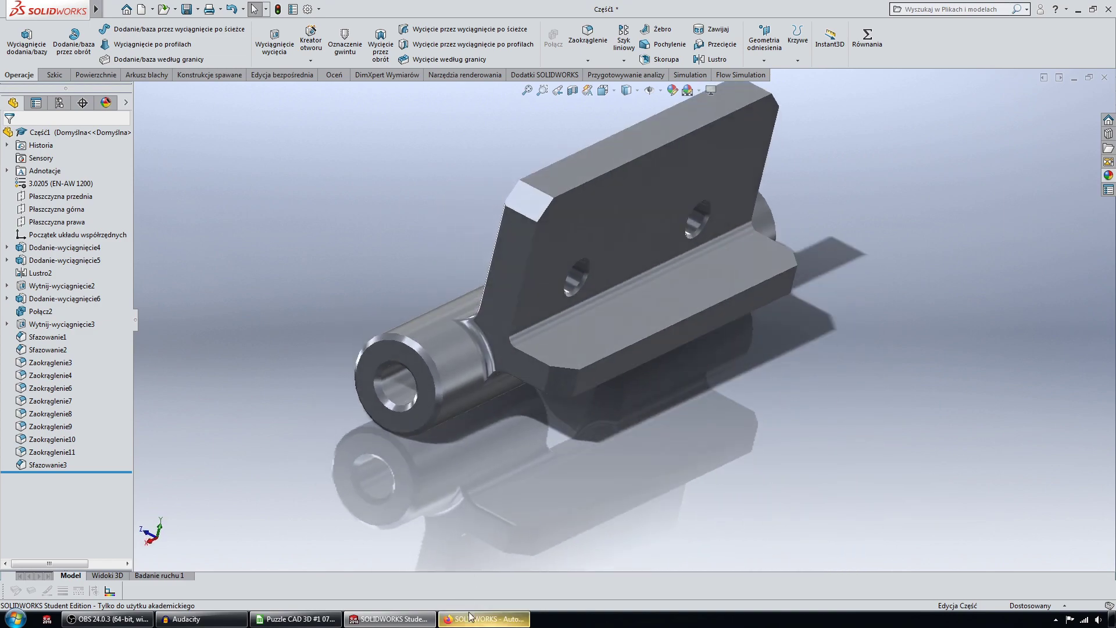
left_click(471, 617)
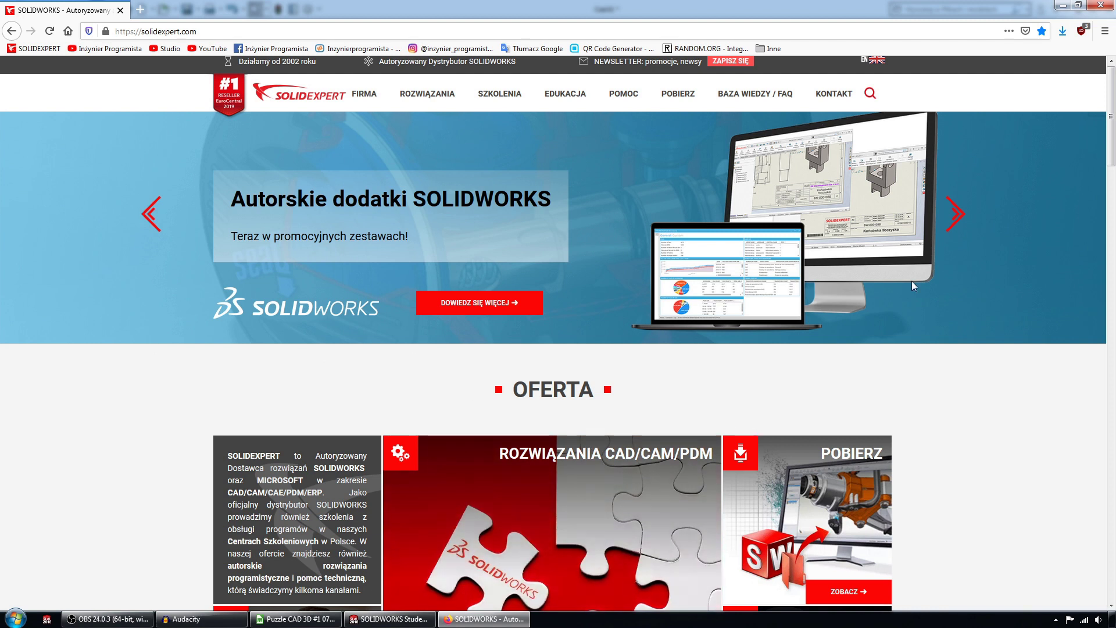
Cycle the homepage banner forward through five promotions, then back to the online training slide.
left_click(962, 217)
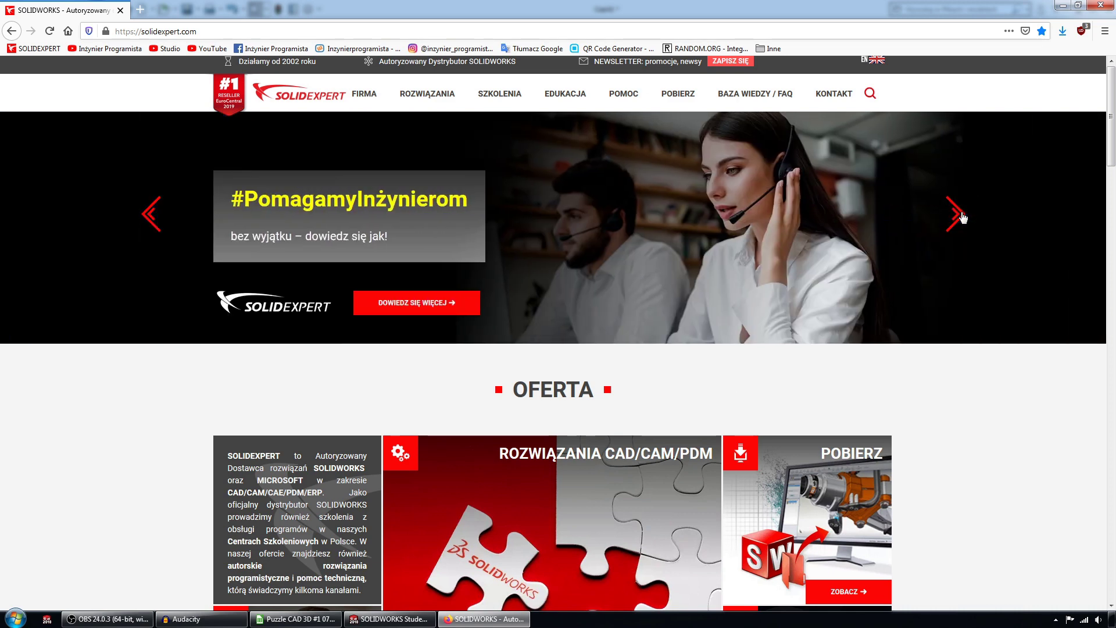
left_click(962, 217)
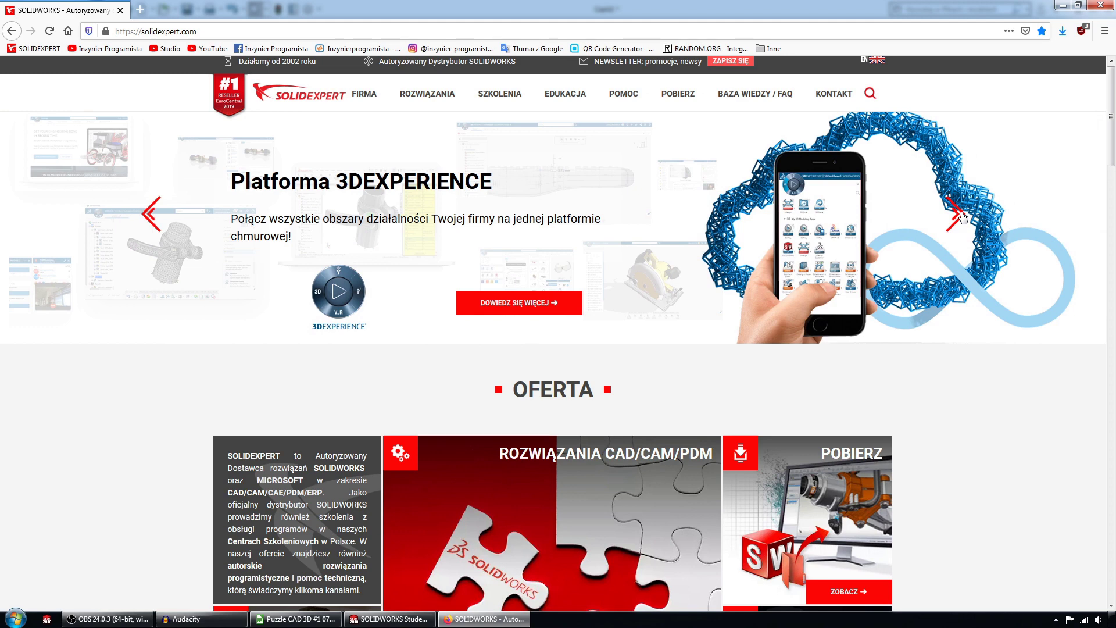
left_click(962, 217)
left_click(962, 217)
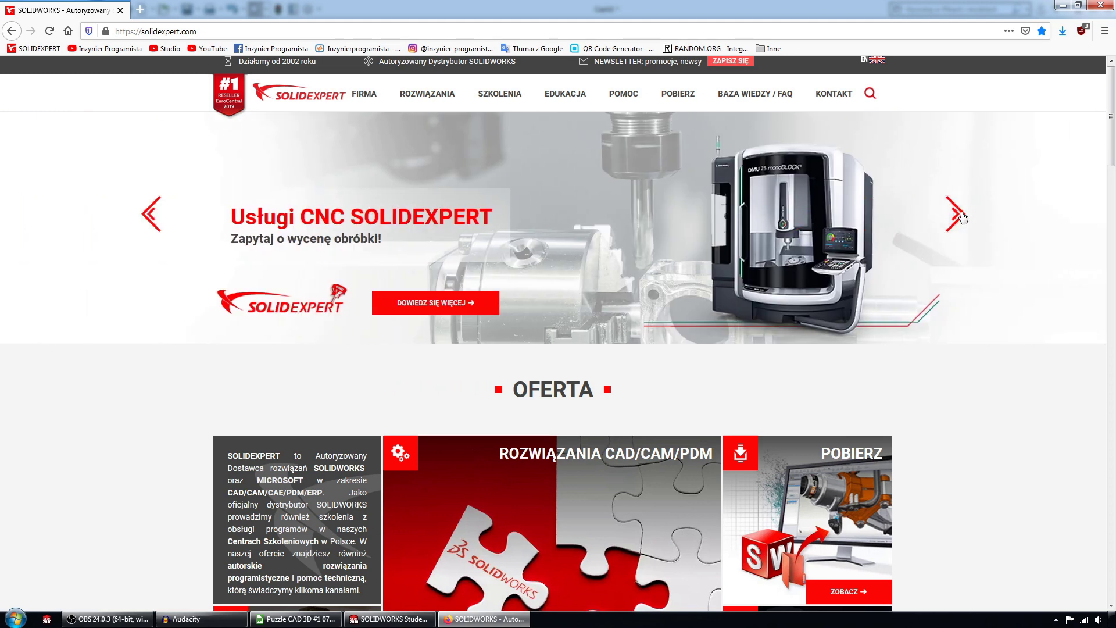
left_click(962, 217)
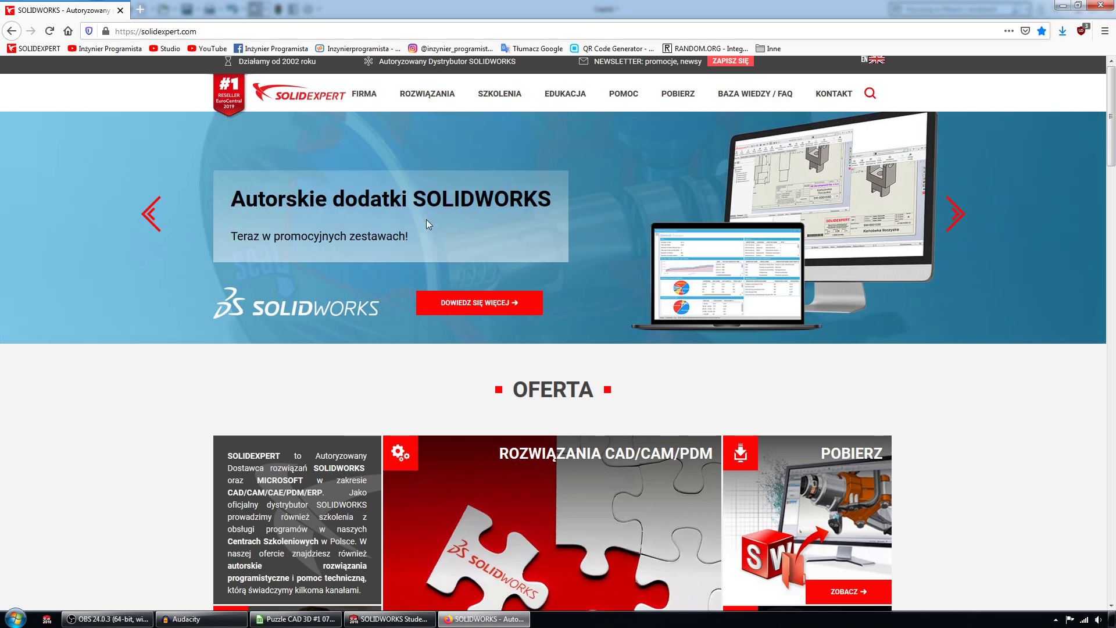
left_click(152, 213)
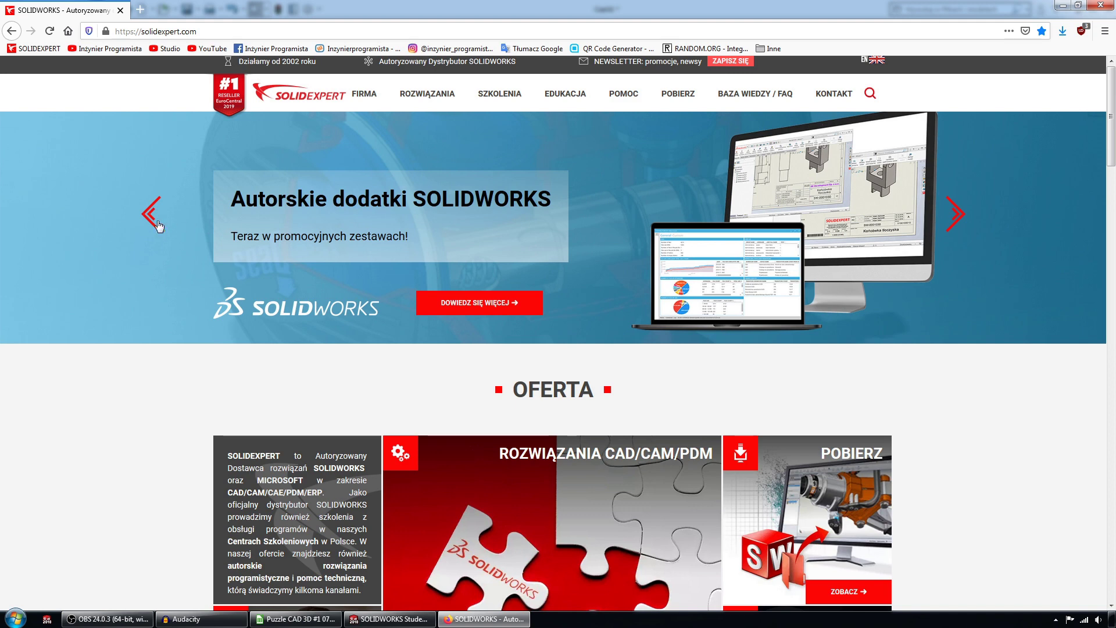
left_click(152, 215)
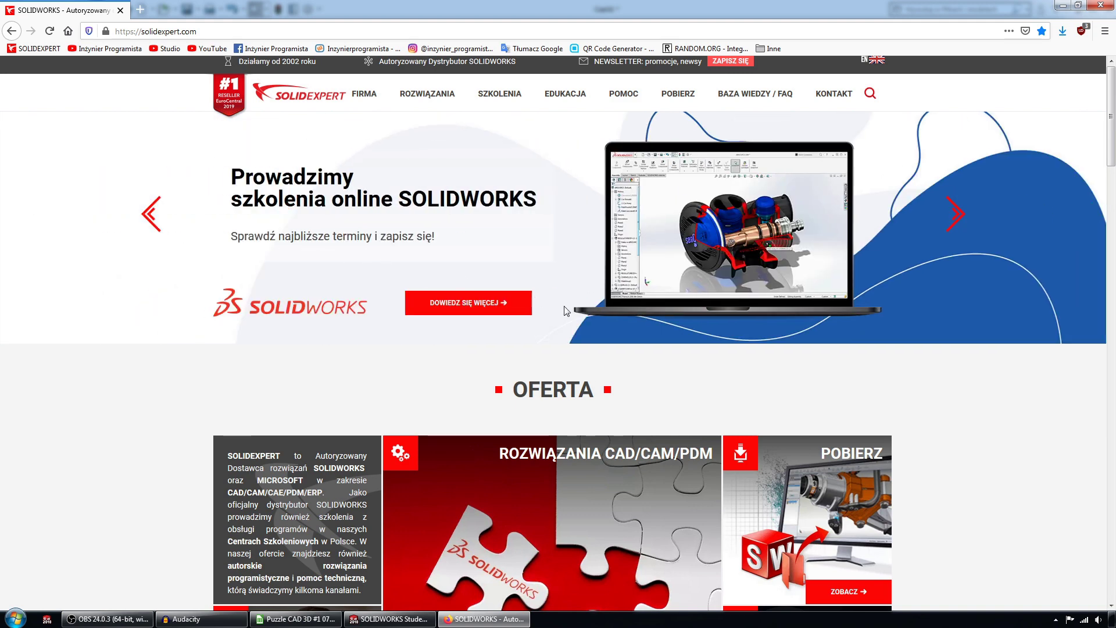